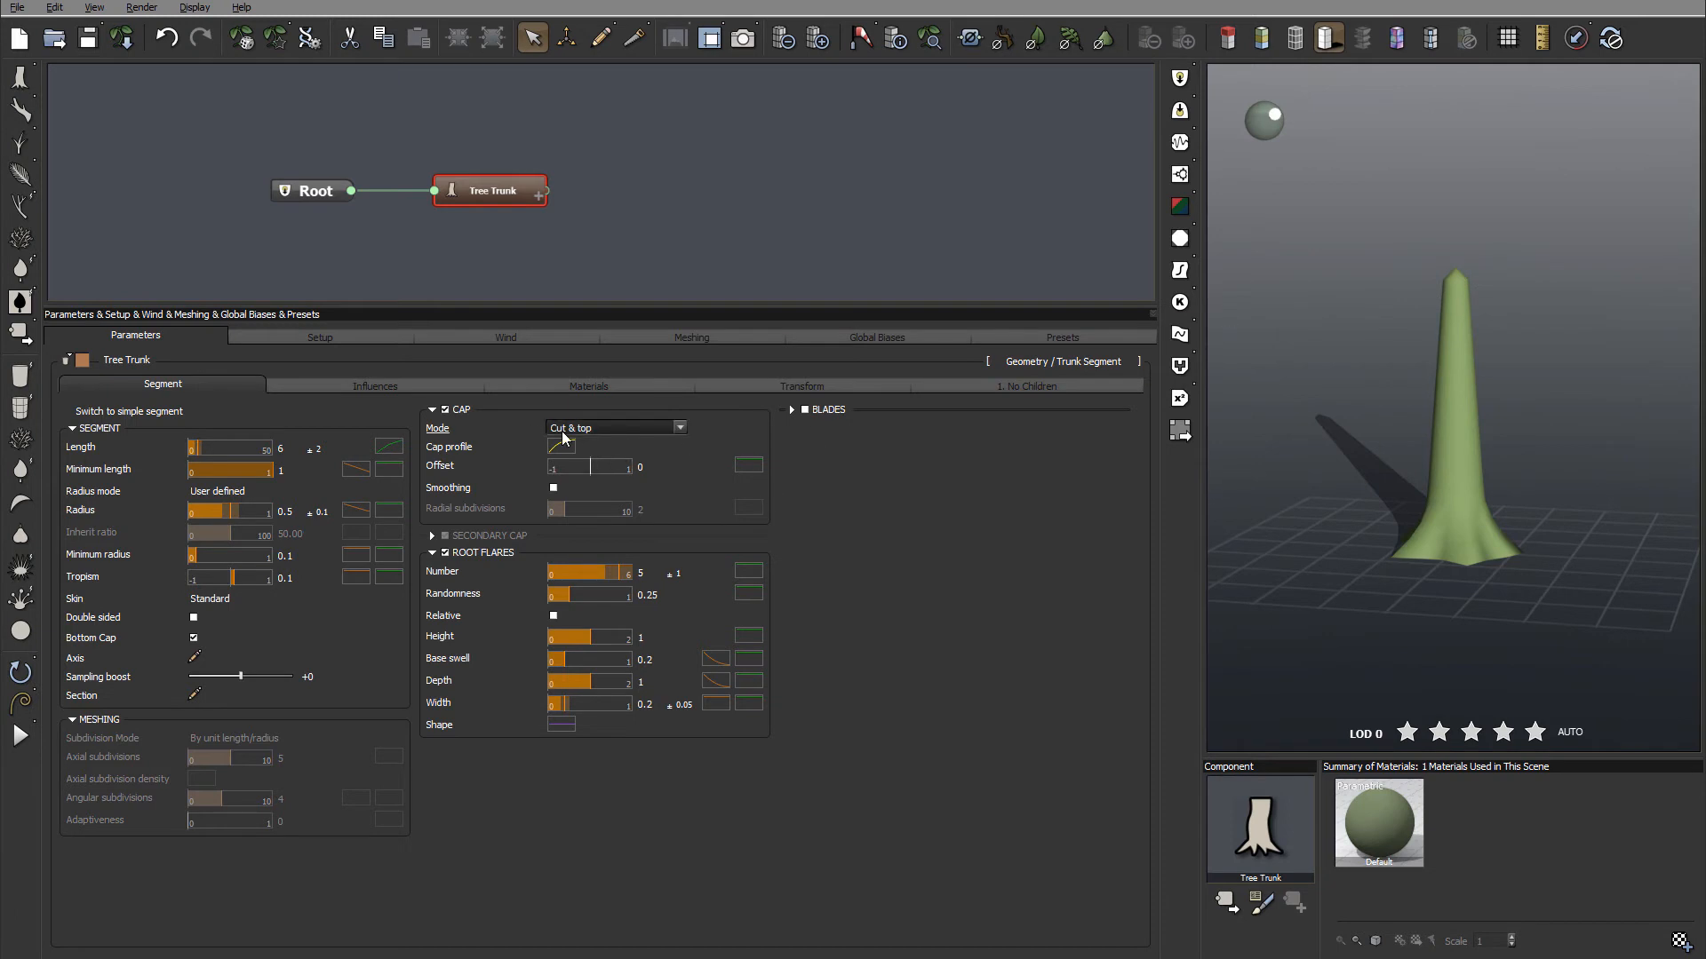
- Switch the tree trunk's cap mode to Only cut and view the trunk top from above
click(628, 429)
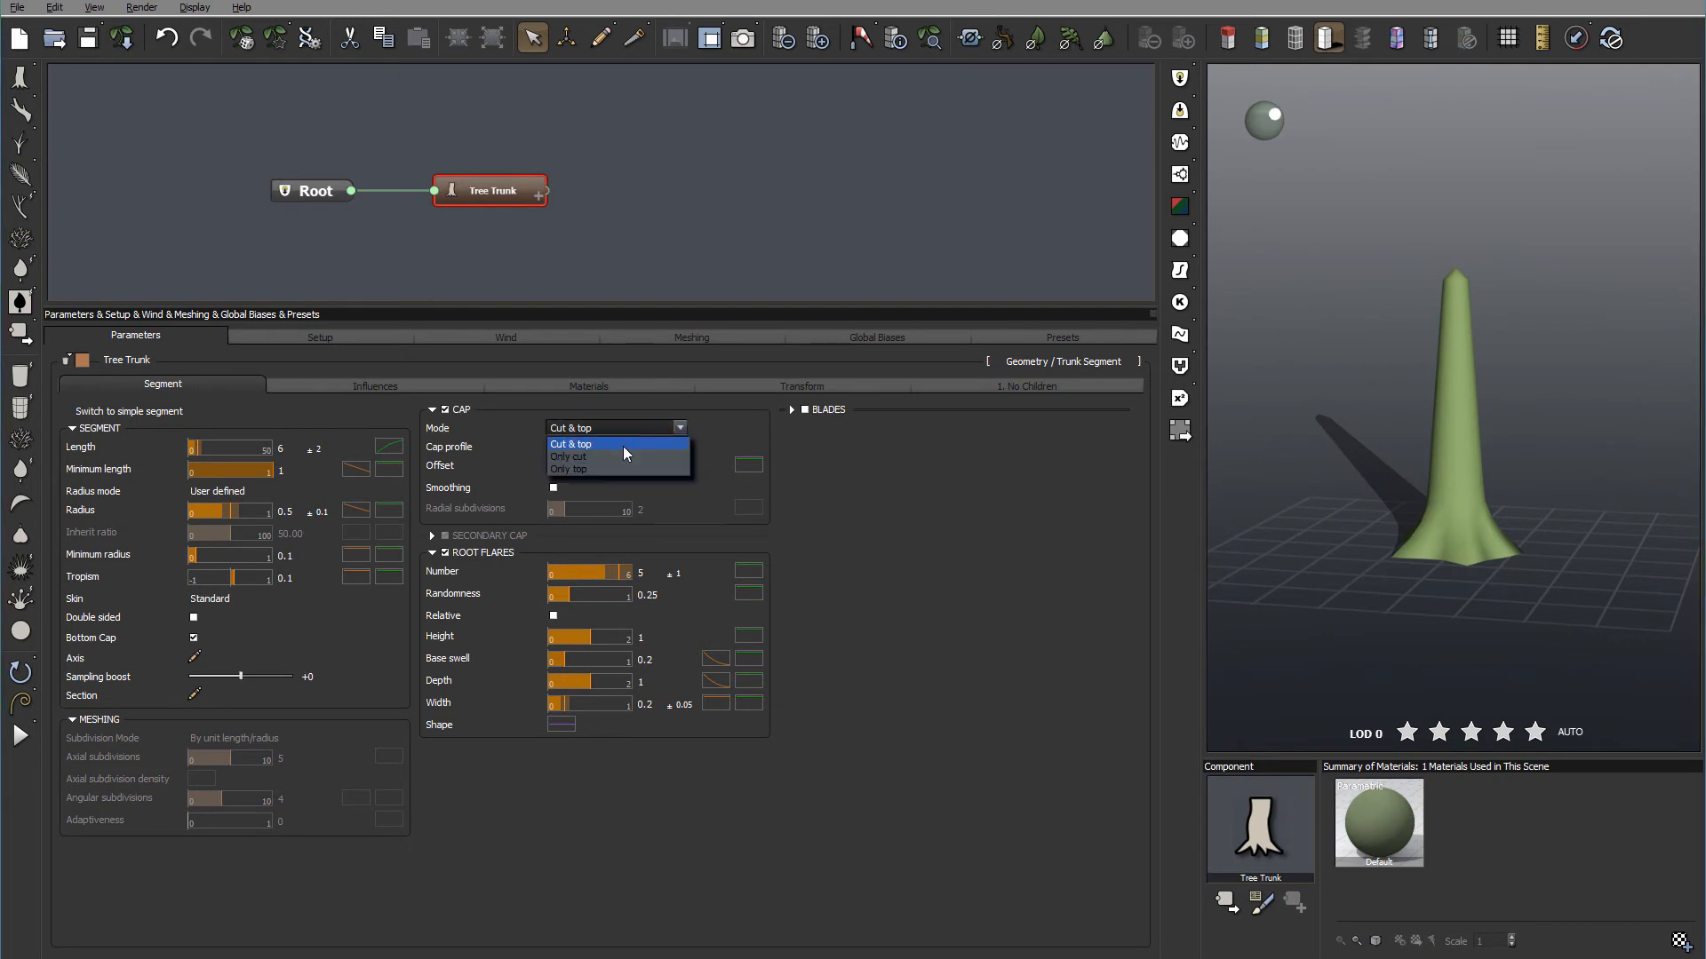
click(622, 456)
drag(1330, 431, 1382, 449)
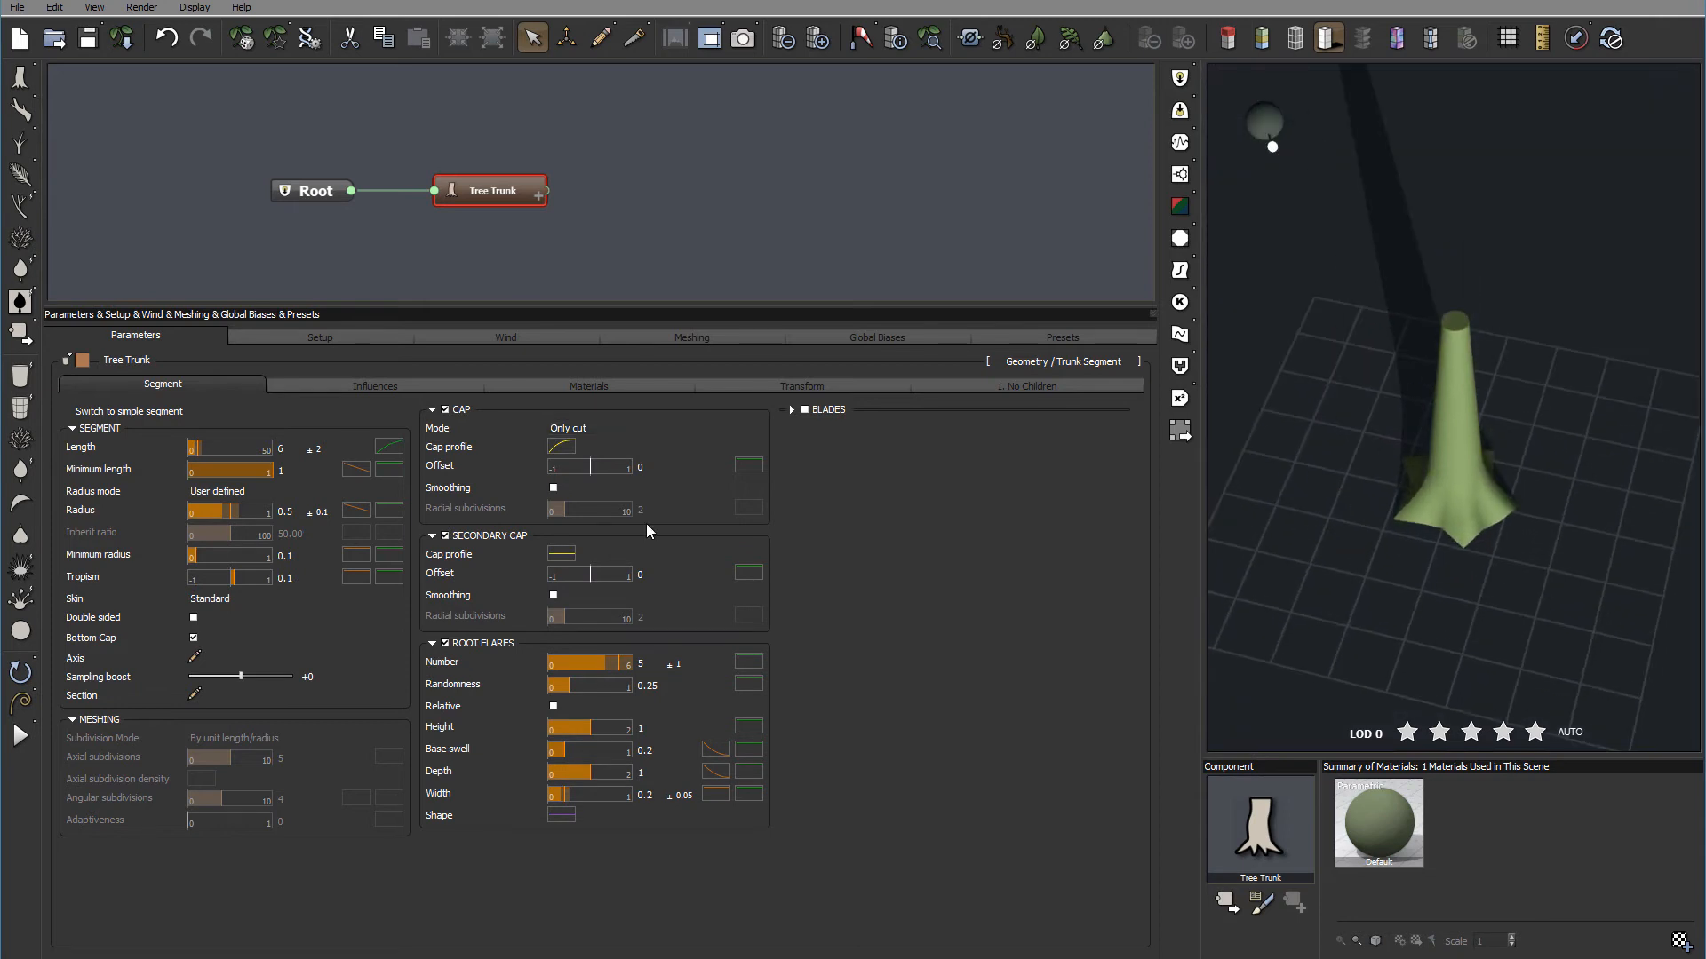
- Try the Only top cap mode on the tree trunk and view the trunk from a lower angle
click(569, 429)
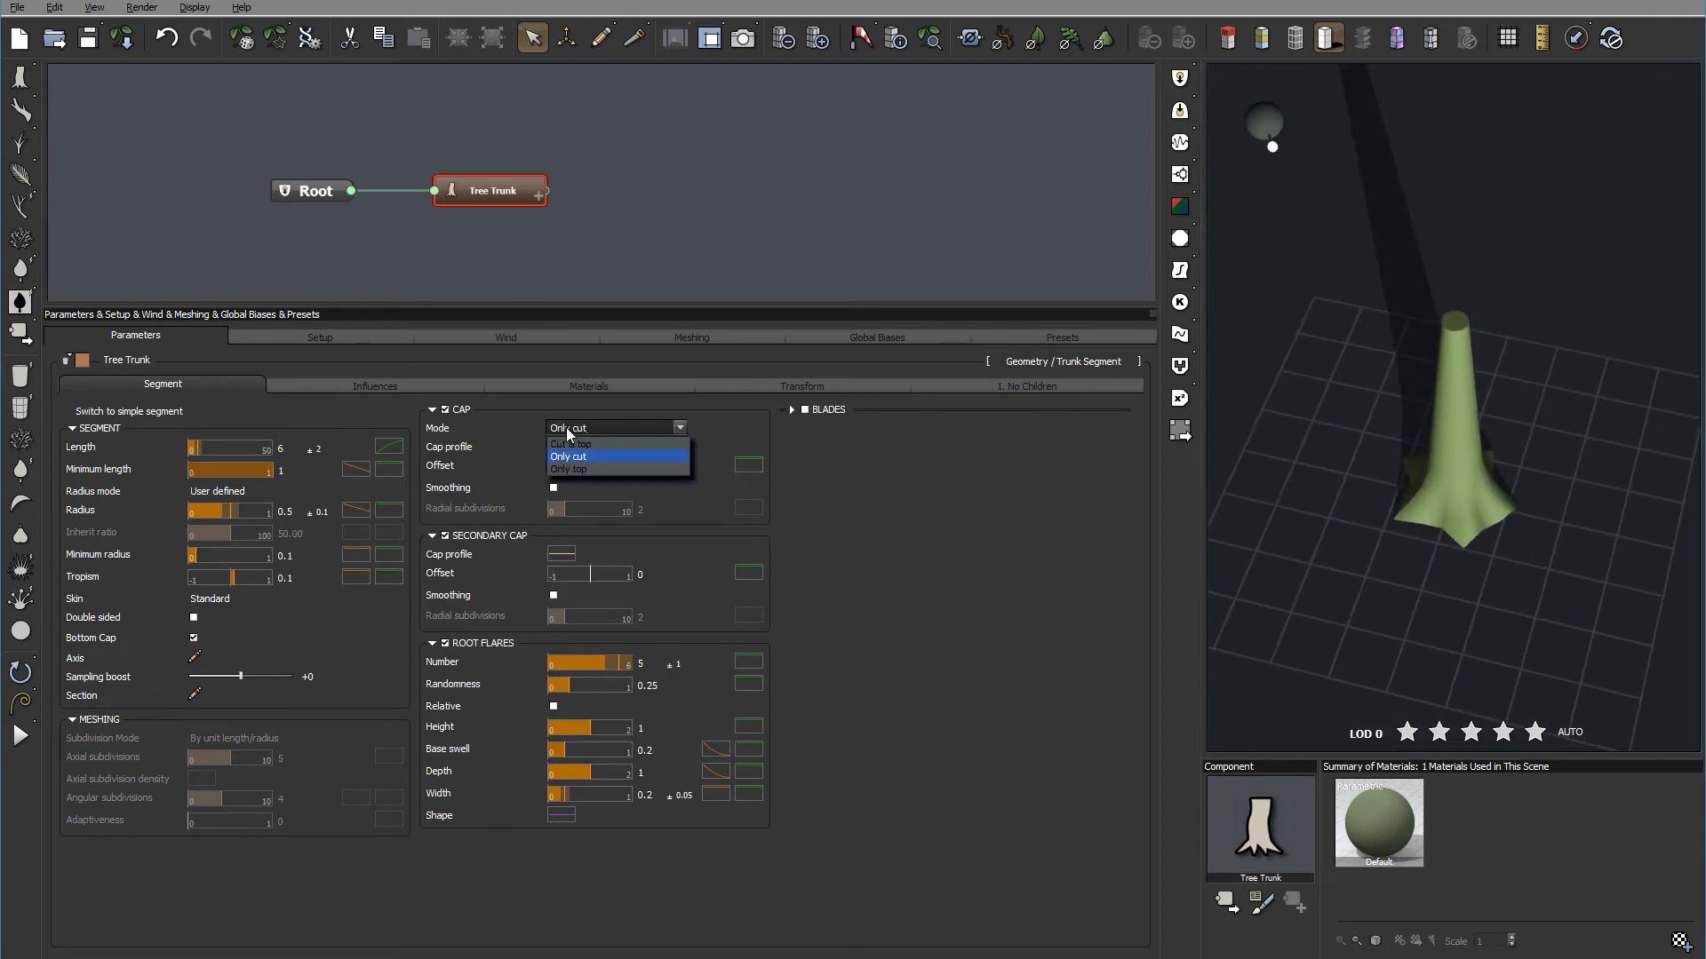
click(602, 471)
drag(1454, 423, 1457, 353)
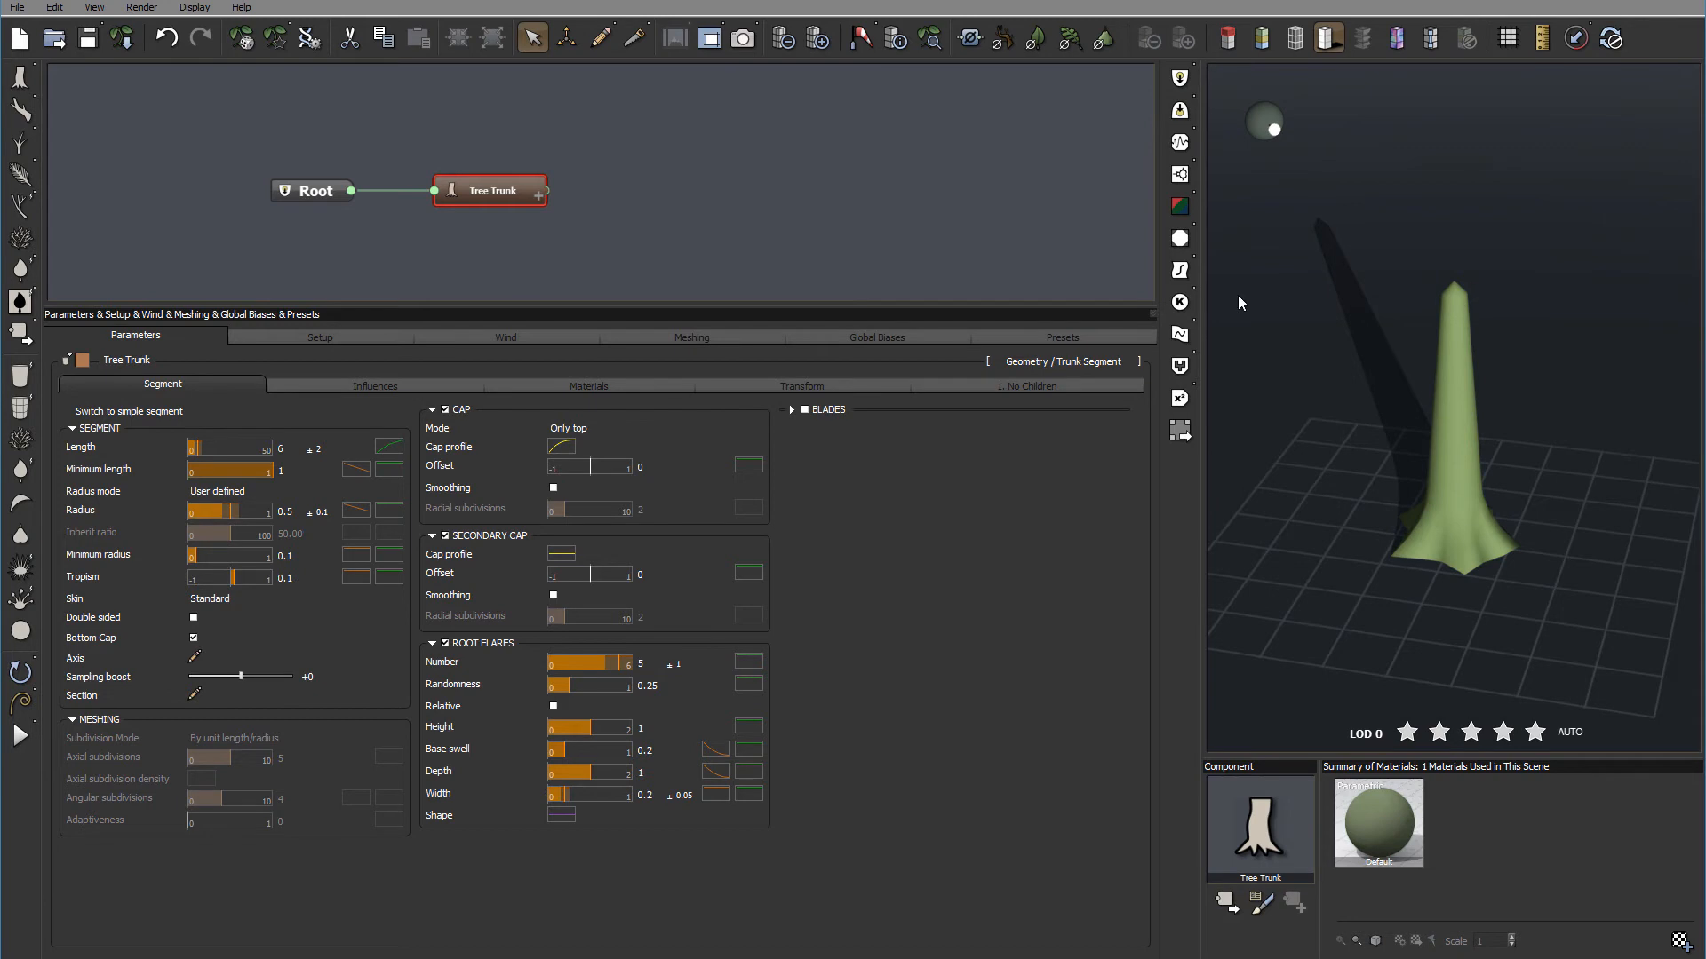
- Return the tree trunk's cap mode to Cut & top
click(569, 428)
click(1012, 439)
key(Down)
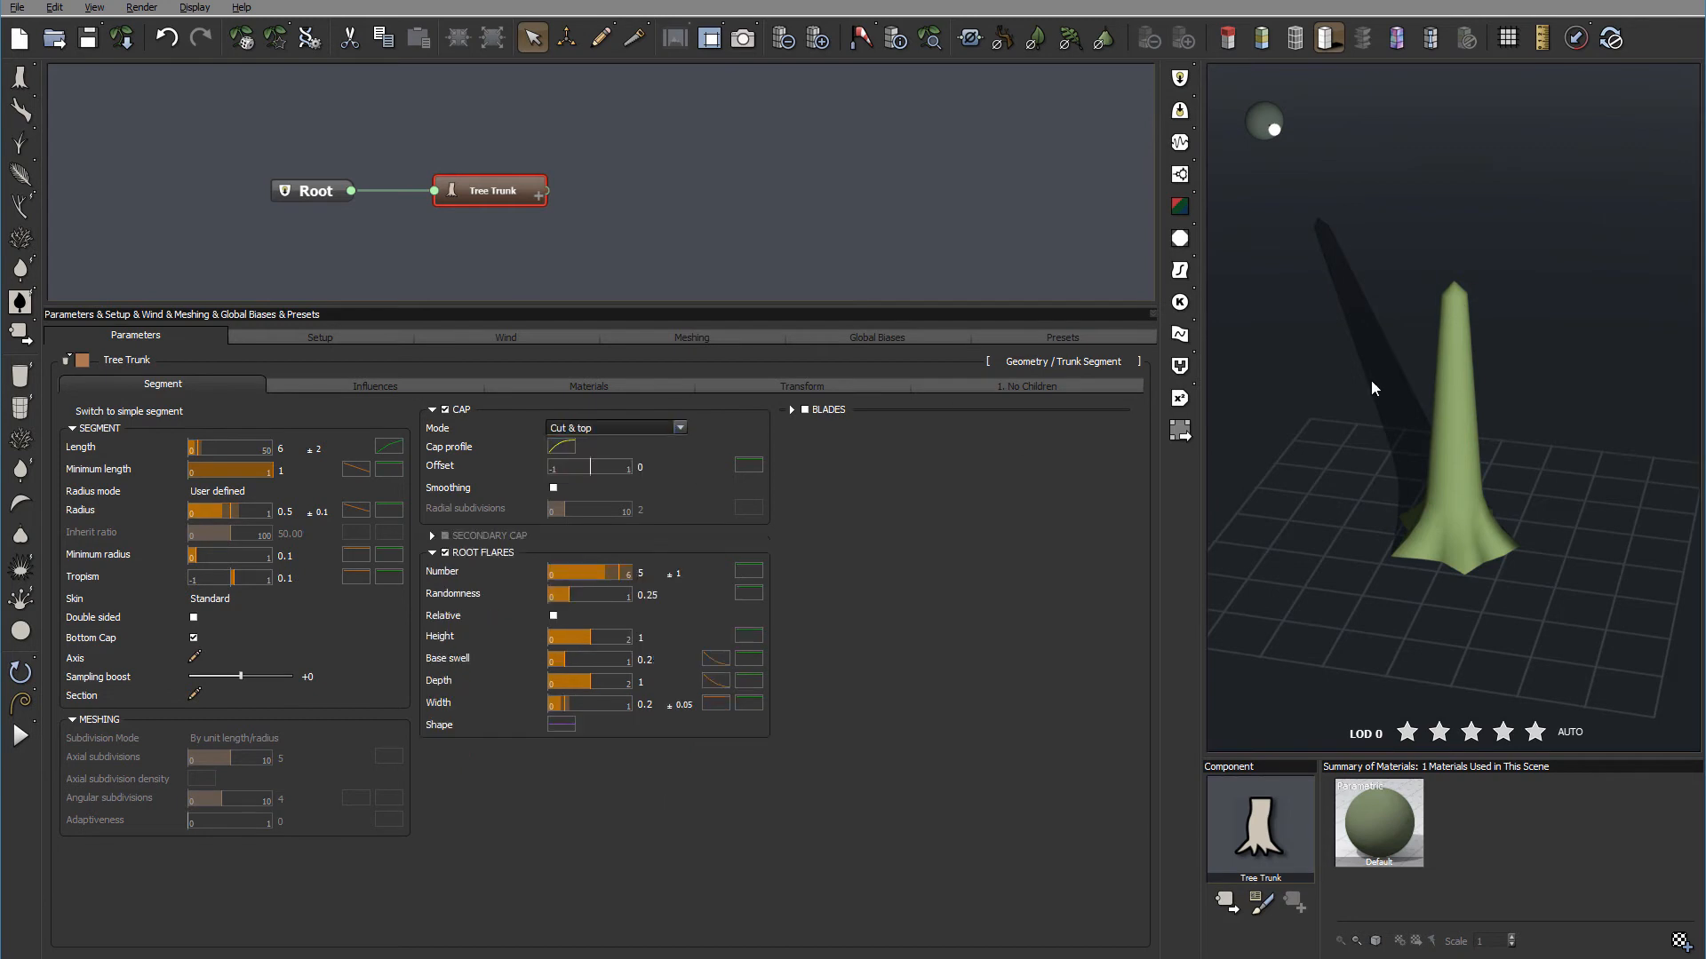
- Pull the cap profile curve down with a keypoint at about X 0.64, Y 0.35 and accept the curve
click(560, 448)
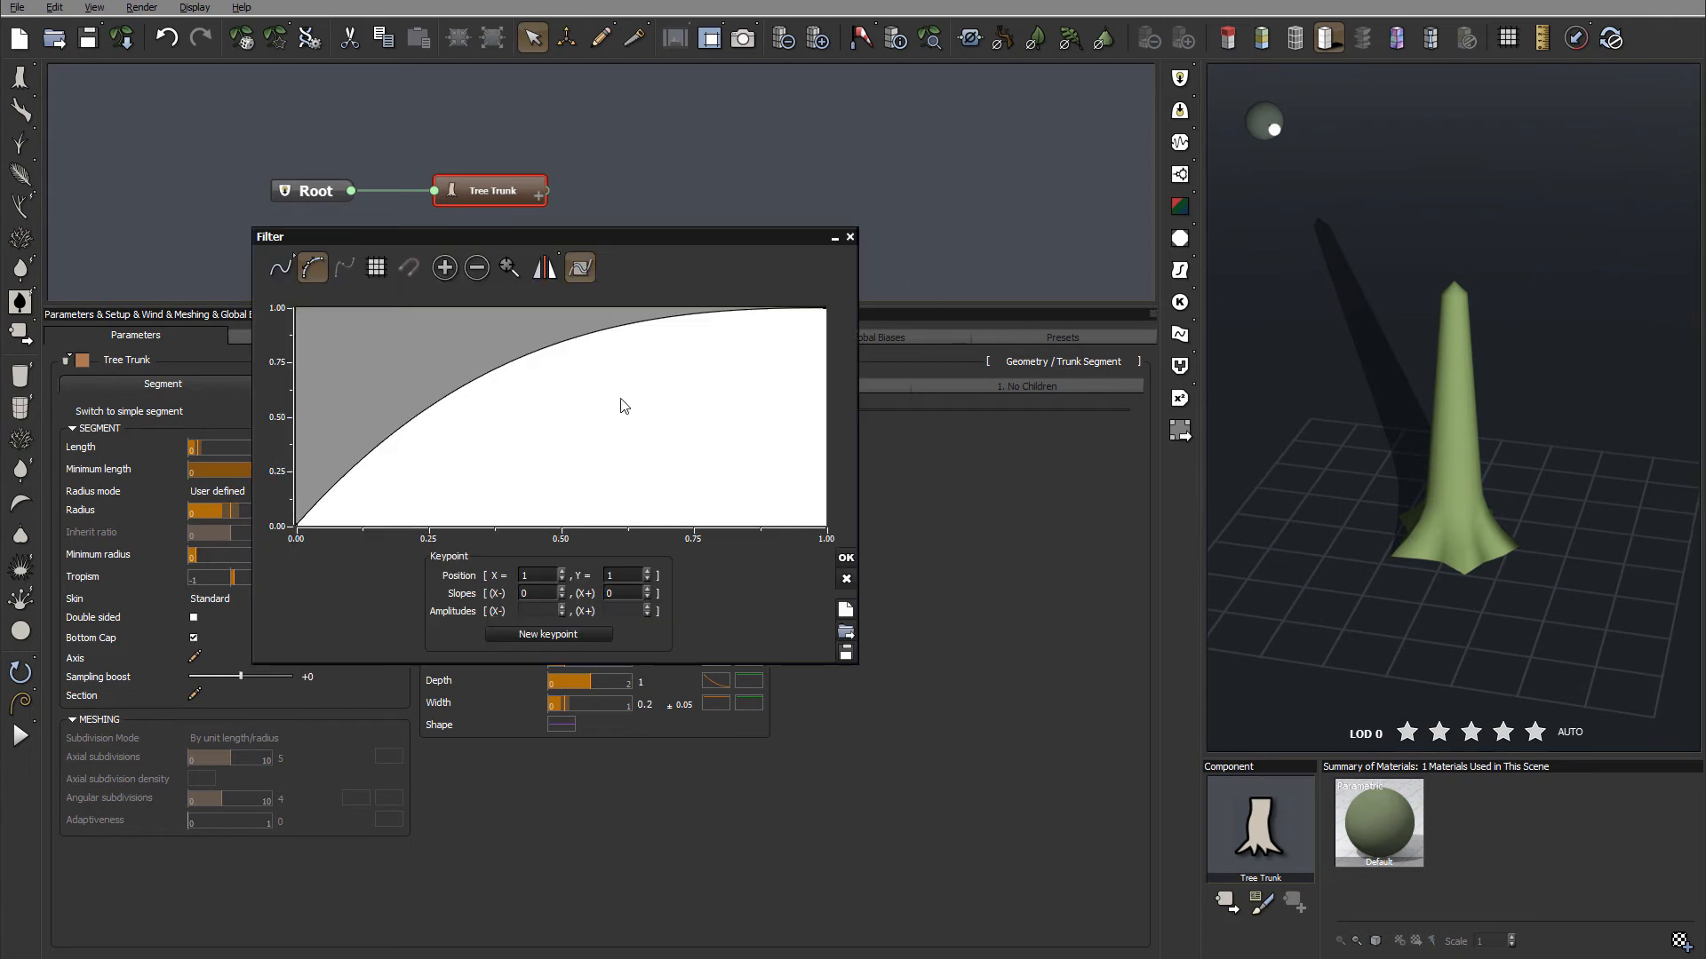
drag(586, 342, 637, 450)
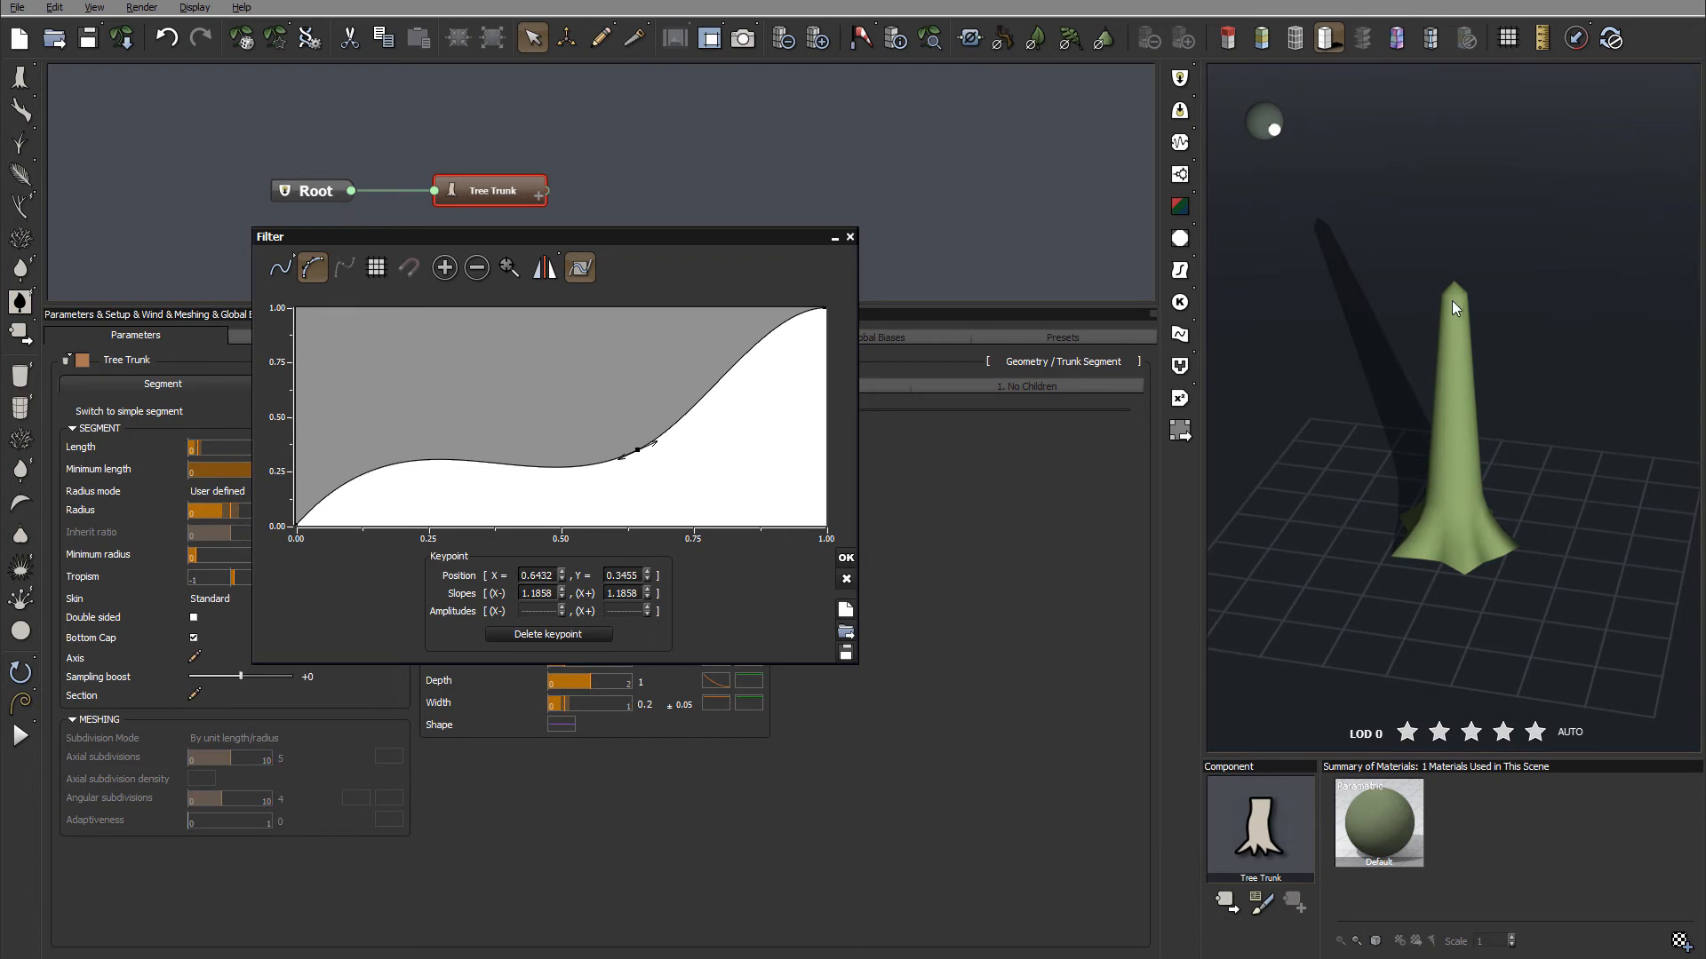
click(845, 557)
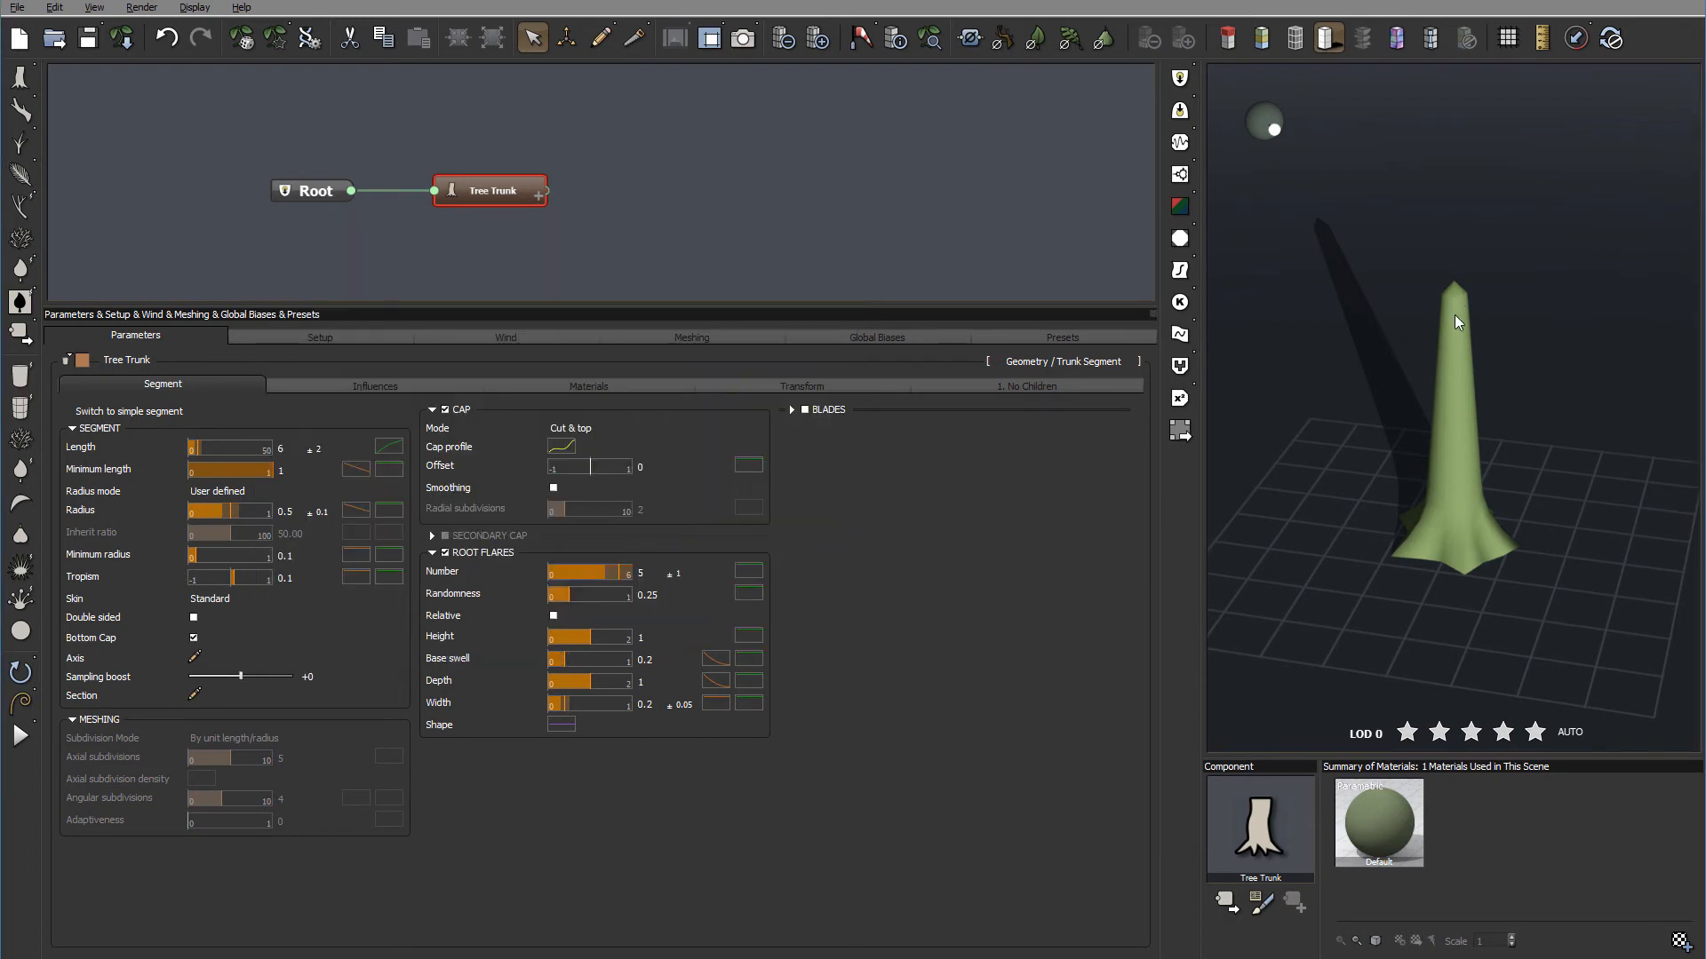
- Set the trunk's cap mode to Only top and its segment radius to 1
click(573, 428)
click(567, 469)
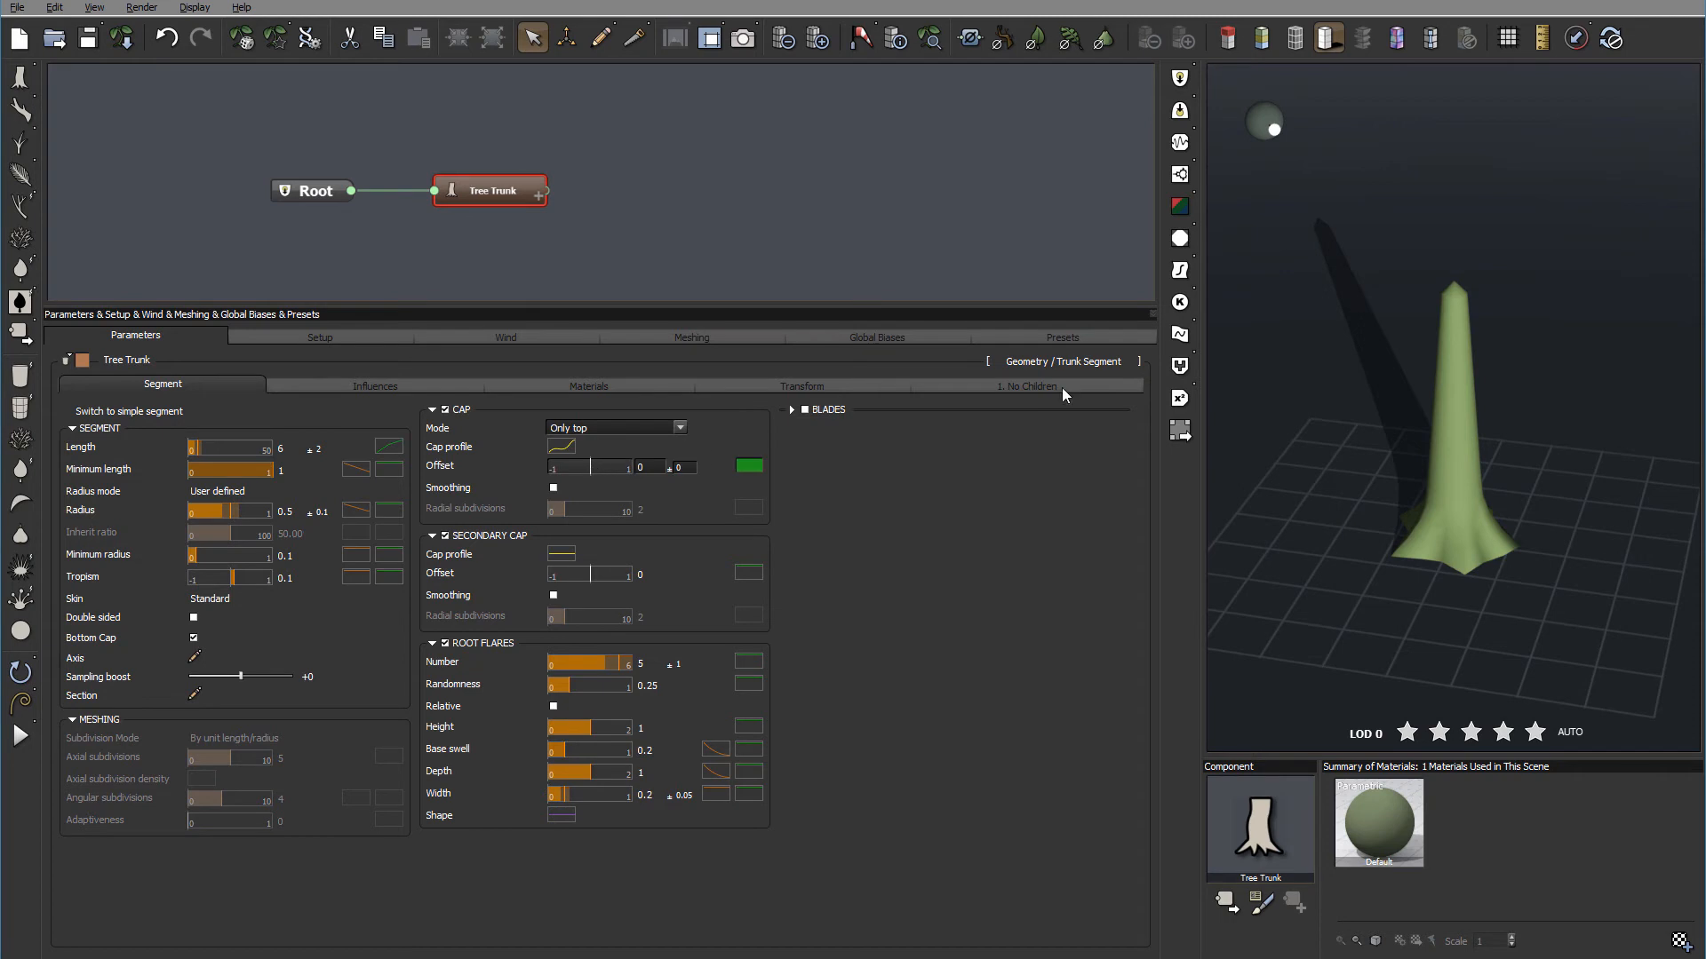
scroll(1452, 293, up, 5)
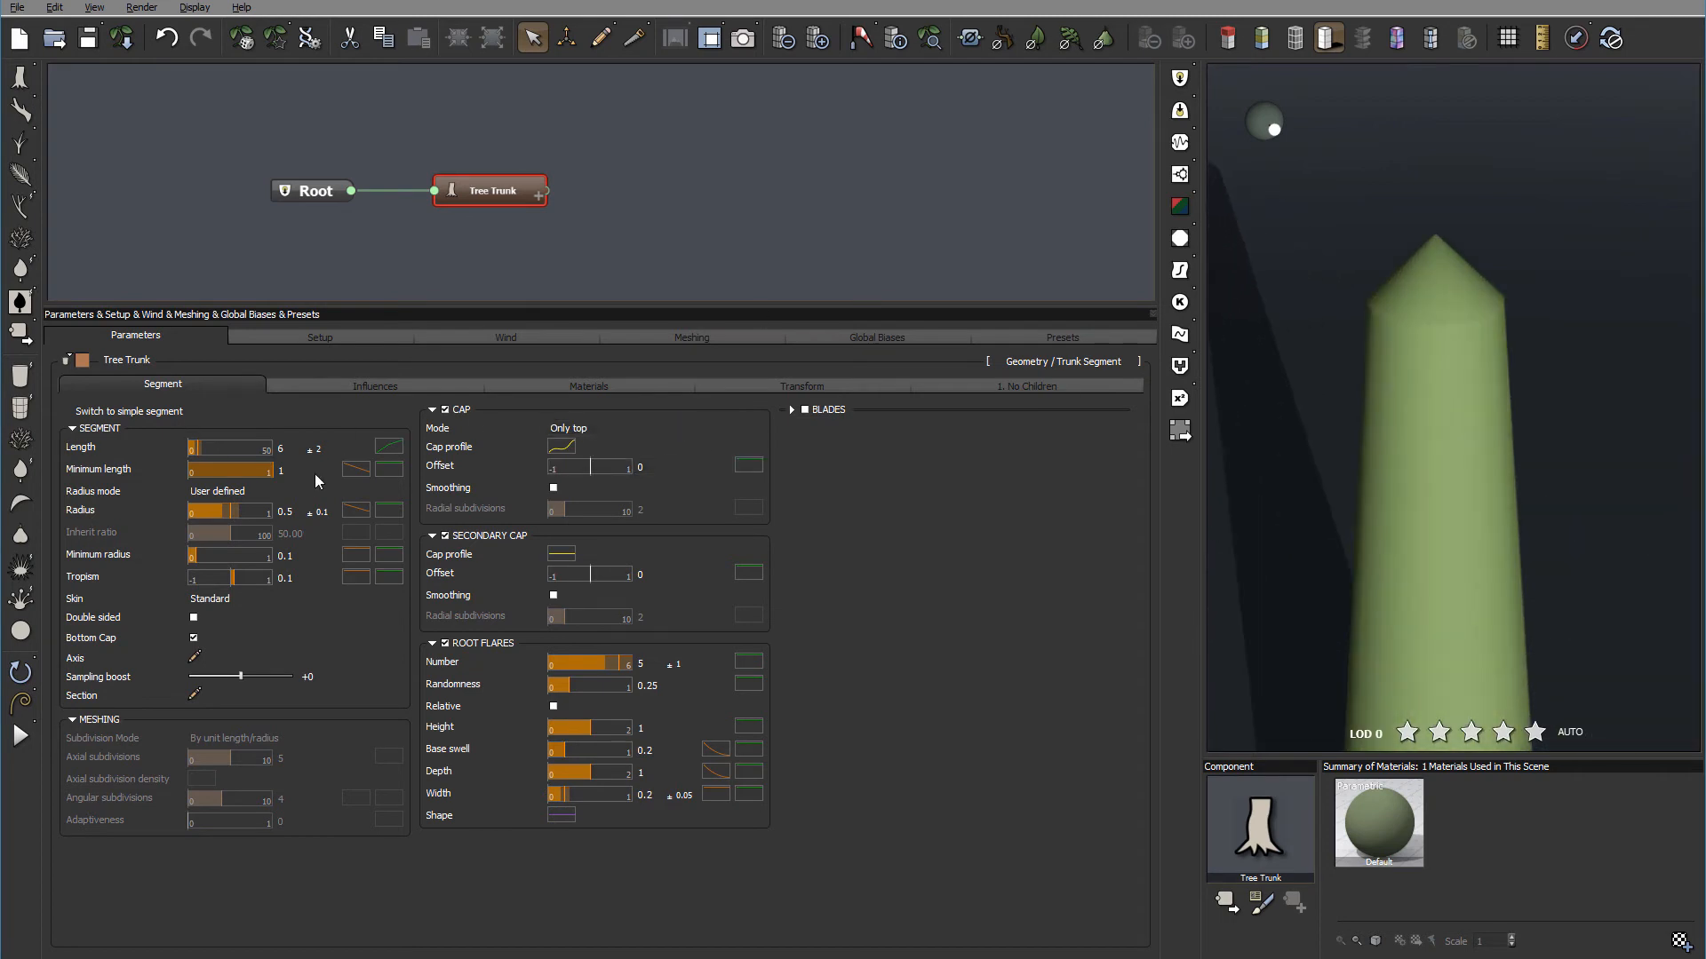
click(283, 512)
text(1)
key(Return)
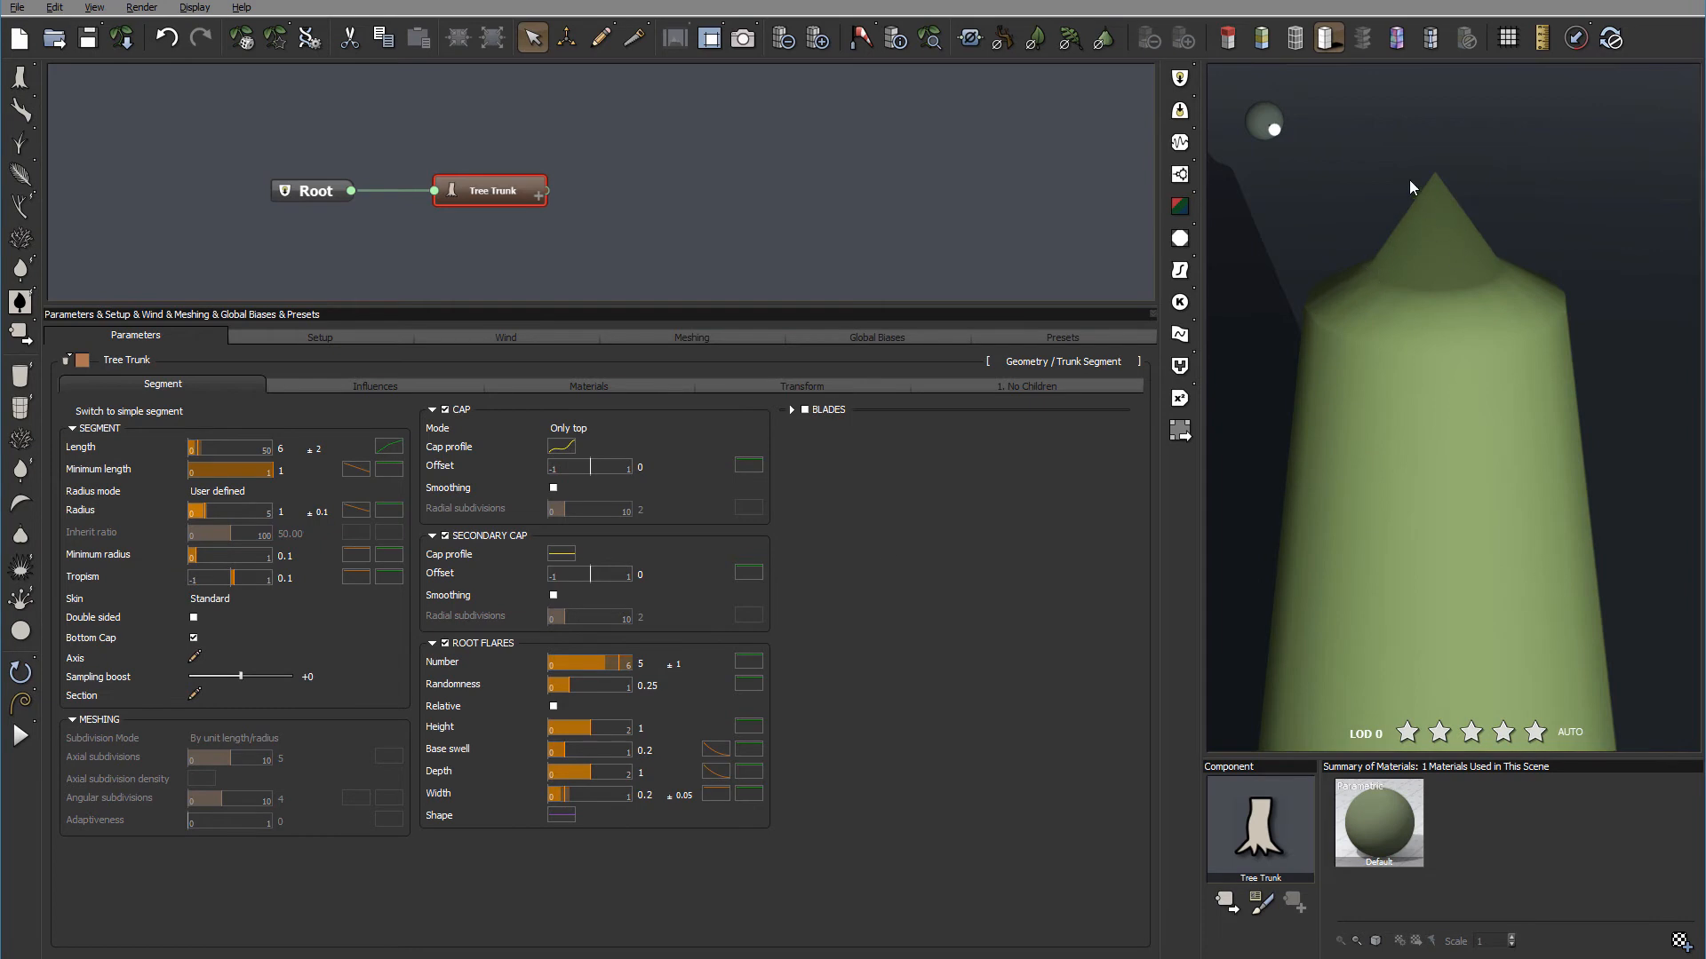
- Reshape the cap profile into a rounded curve by moving its middle keypoint to about X 0.40, Y 0.70
click(562, 447)
click(645, 448)
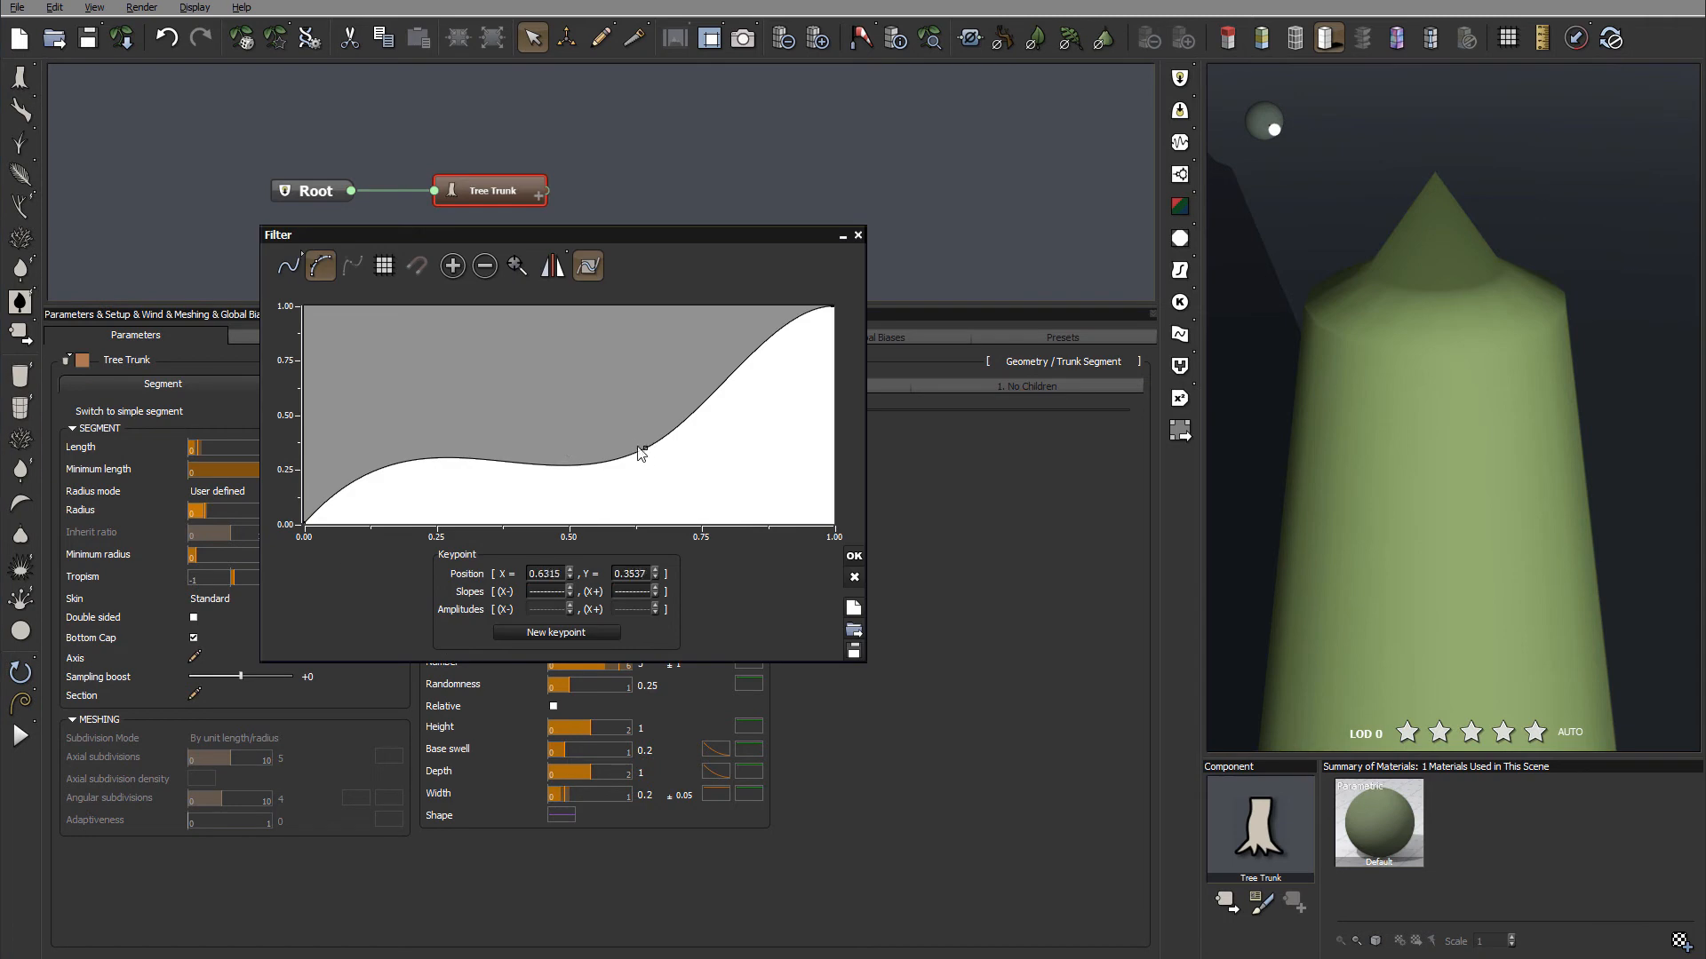
drag(630, 437, 503, 360)
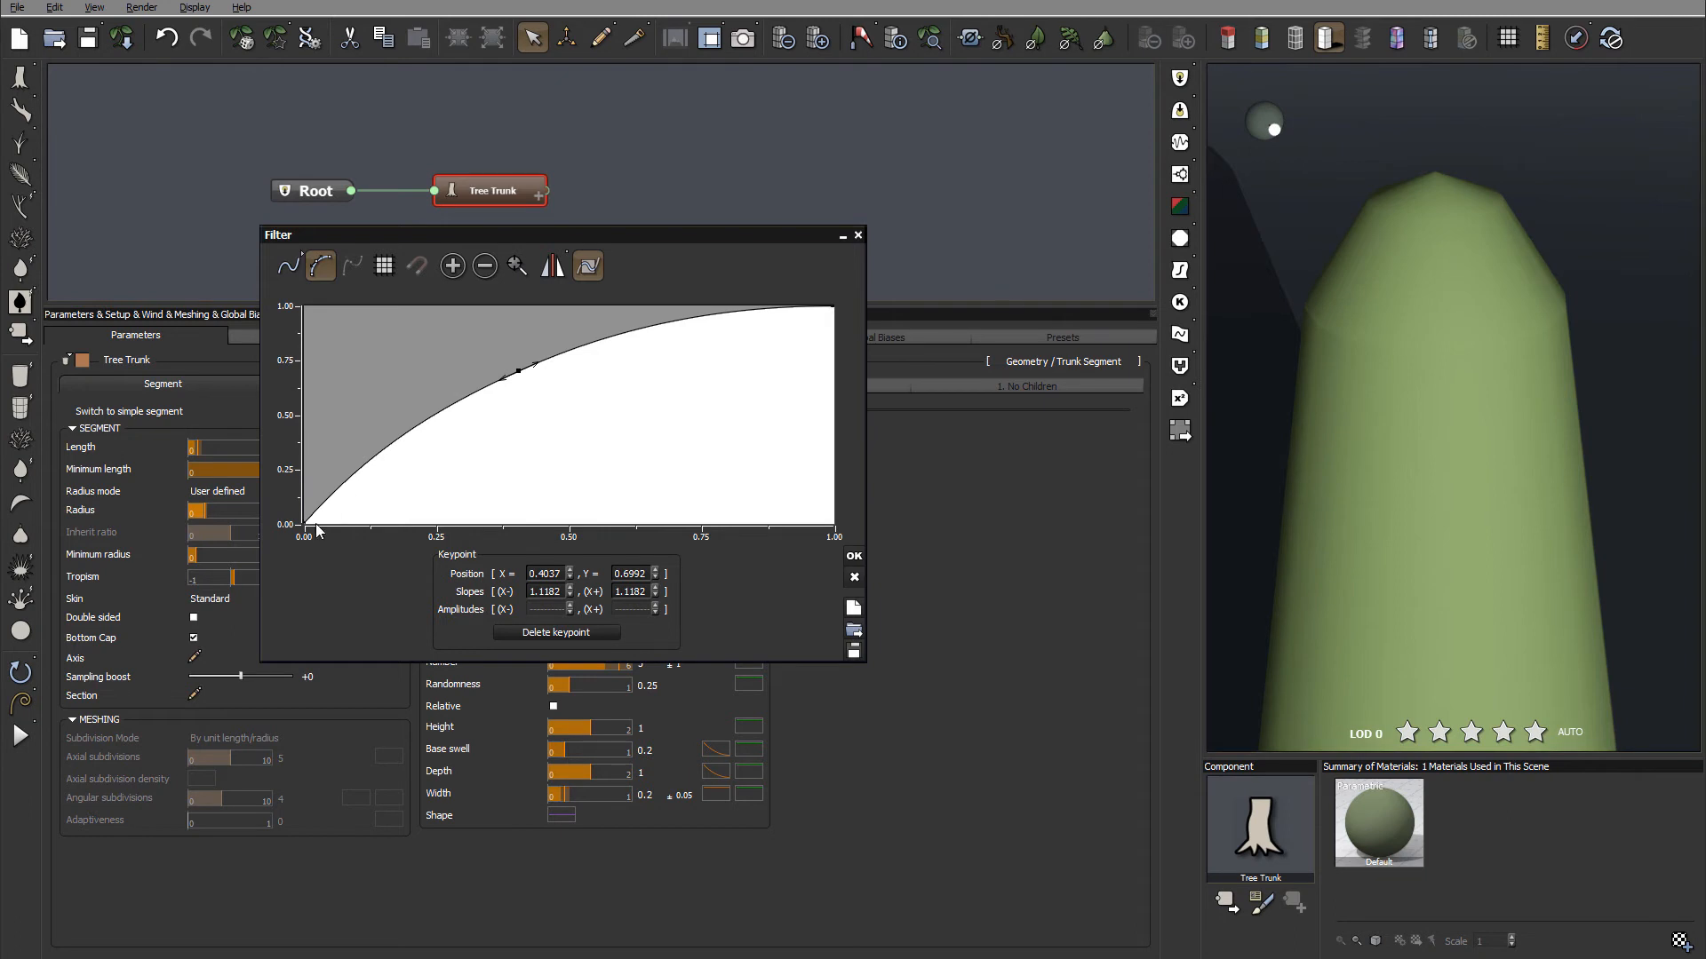
- Try raising the cap profile's start keypoint to about Y 0.38, and return it to 0
drag(305, 525, 305, 441)
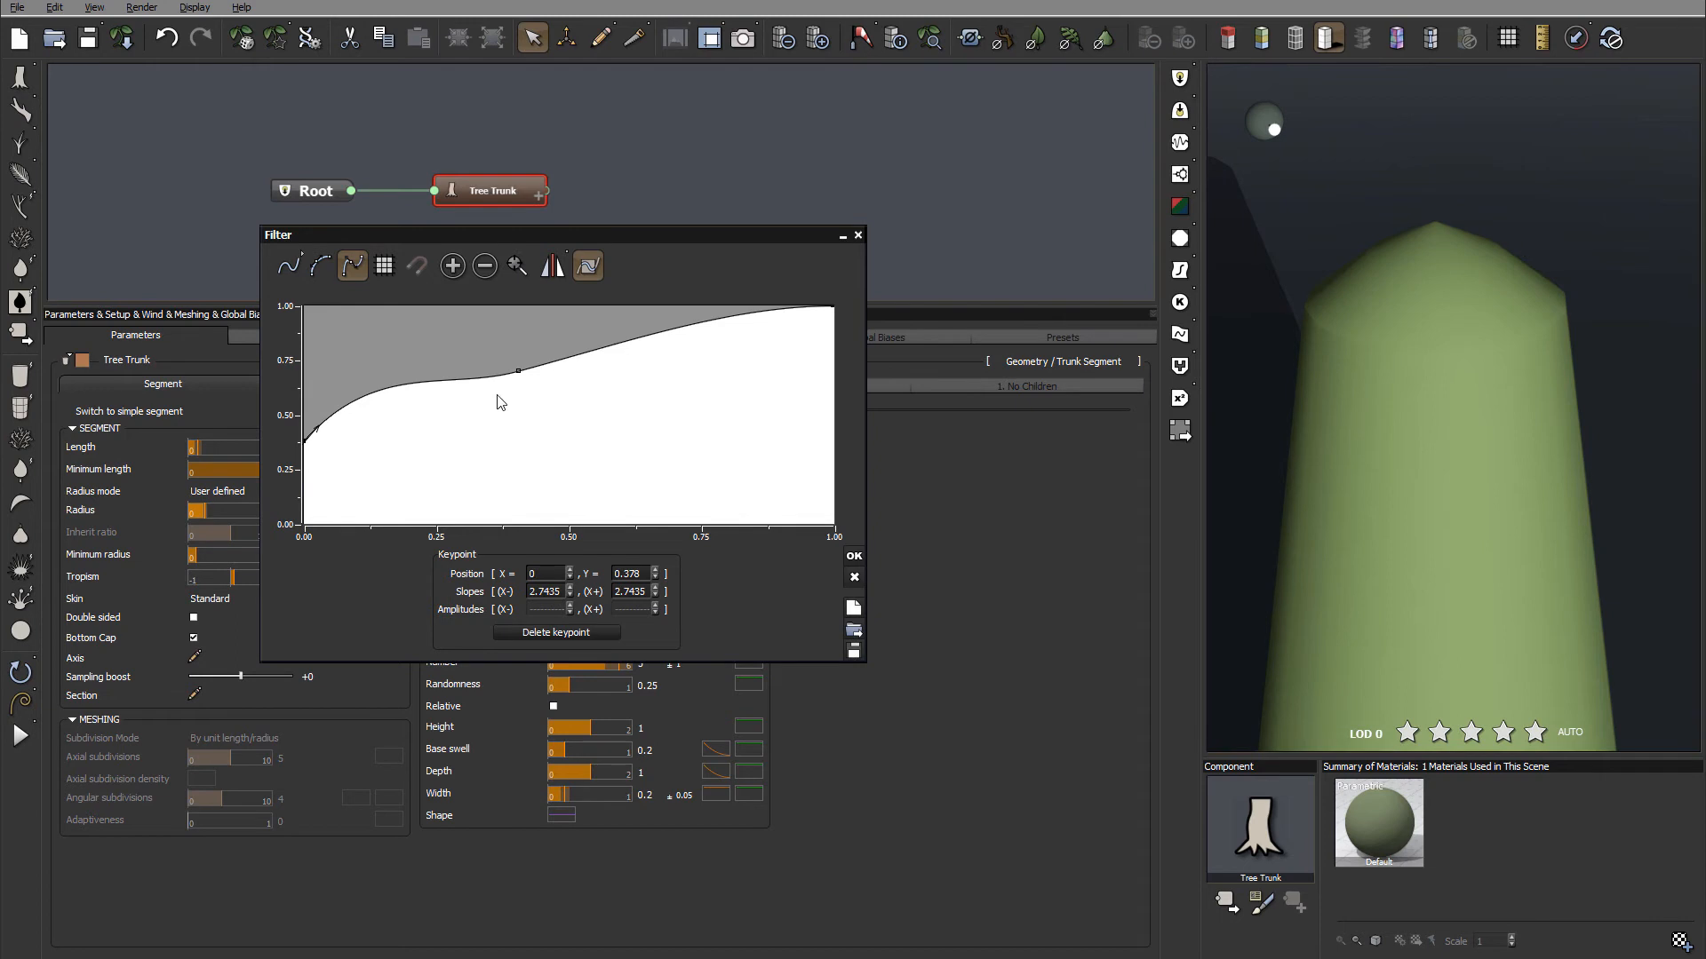
drag(303, 442, 300, 531)
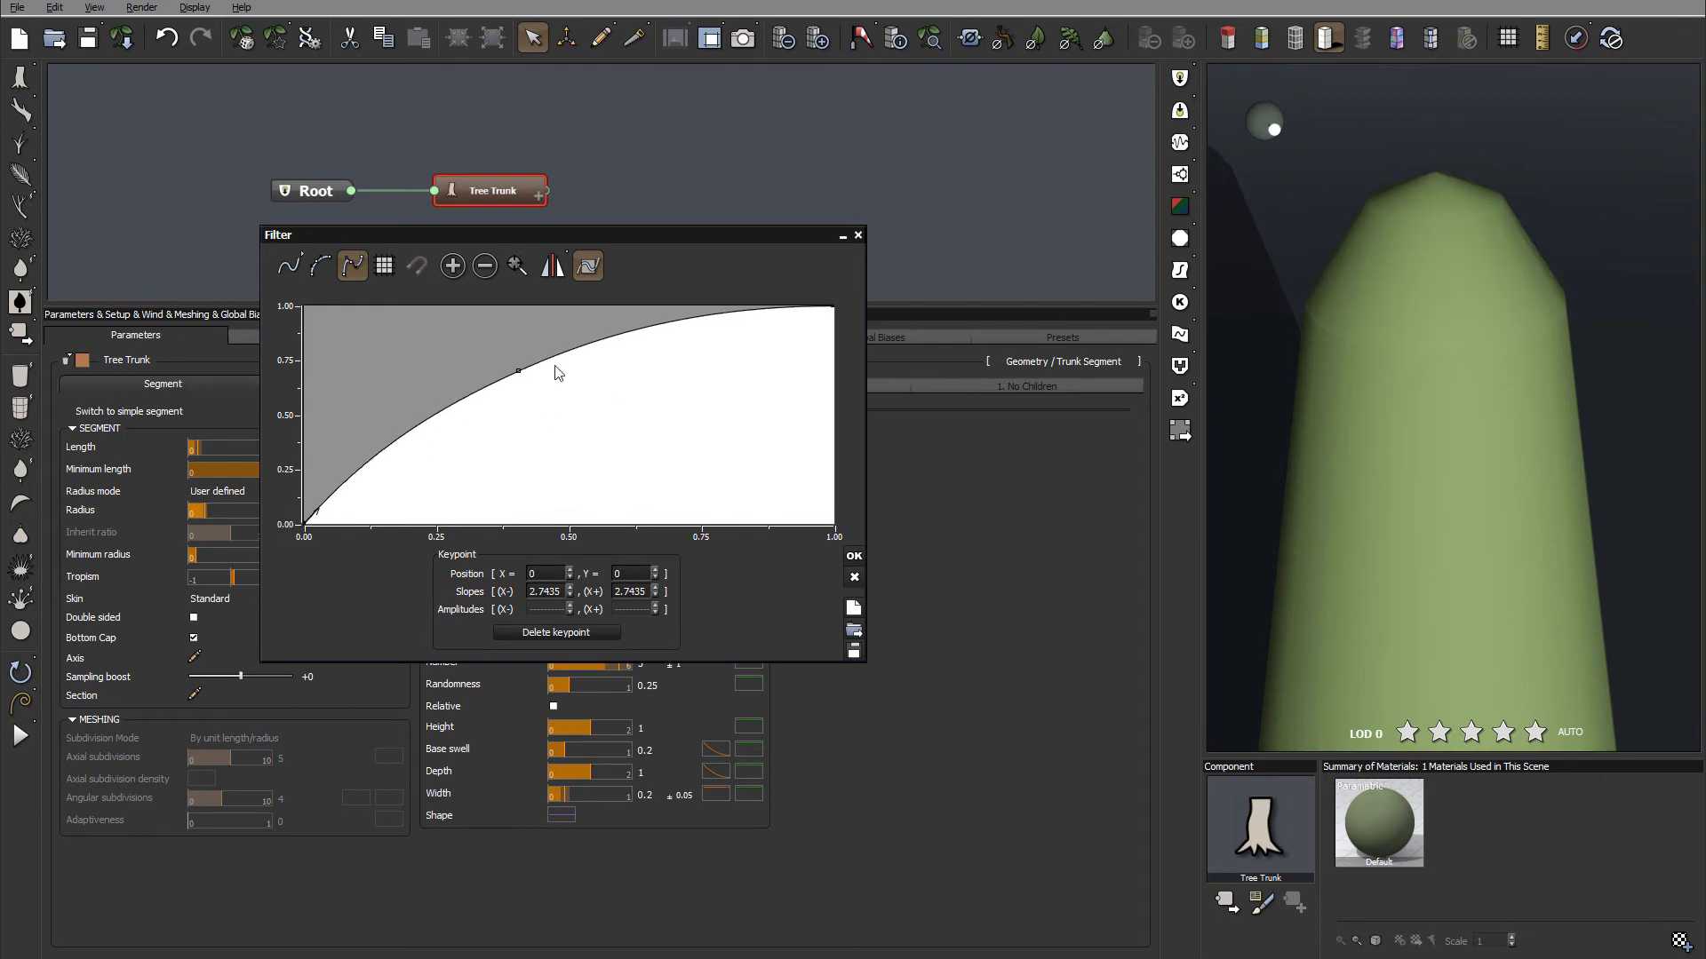
- Fine-tune the cap profile's middle keypoint to about X 0.395, Y 0.70 and accept the curve
click(508, 357)
drag(508, 357, 513, 370)
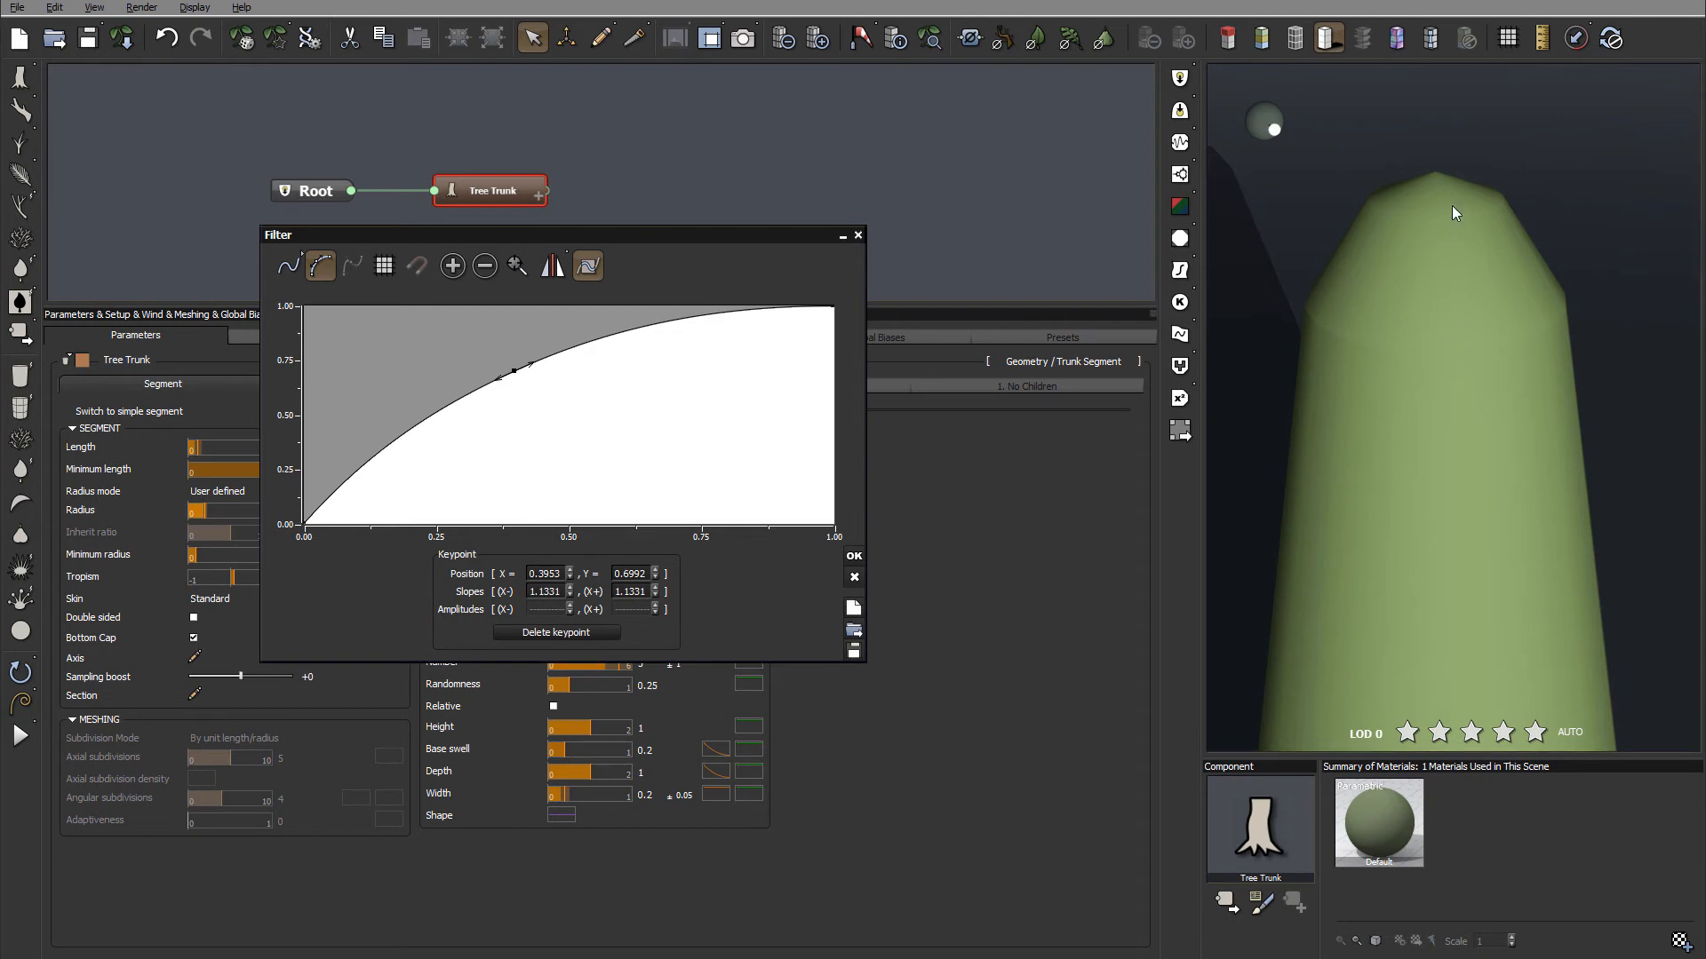
click(854, 556)
- Try a cap offset of about -1.38, view the trunk top from the side, and reset the offset to 0
click(739, 466)
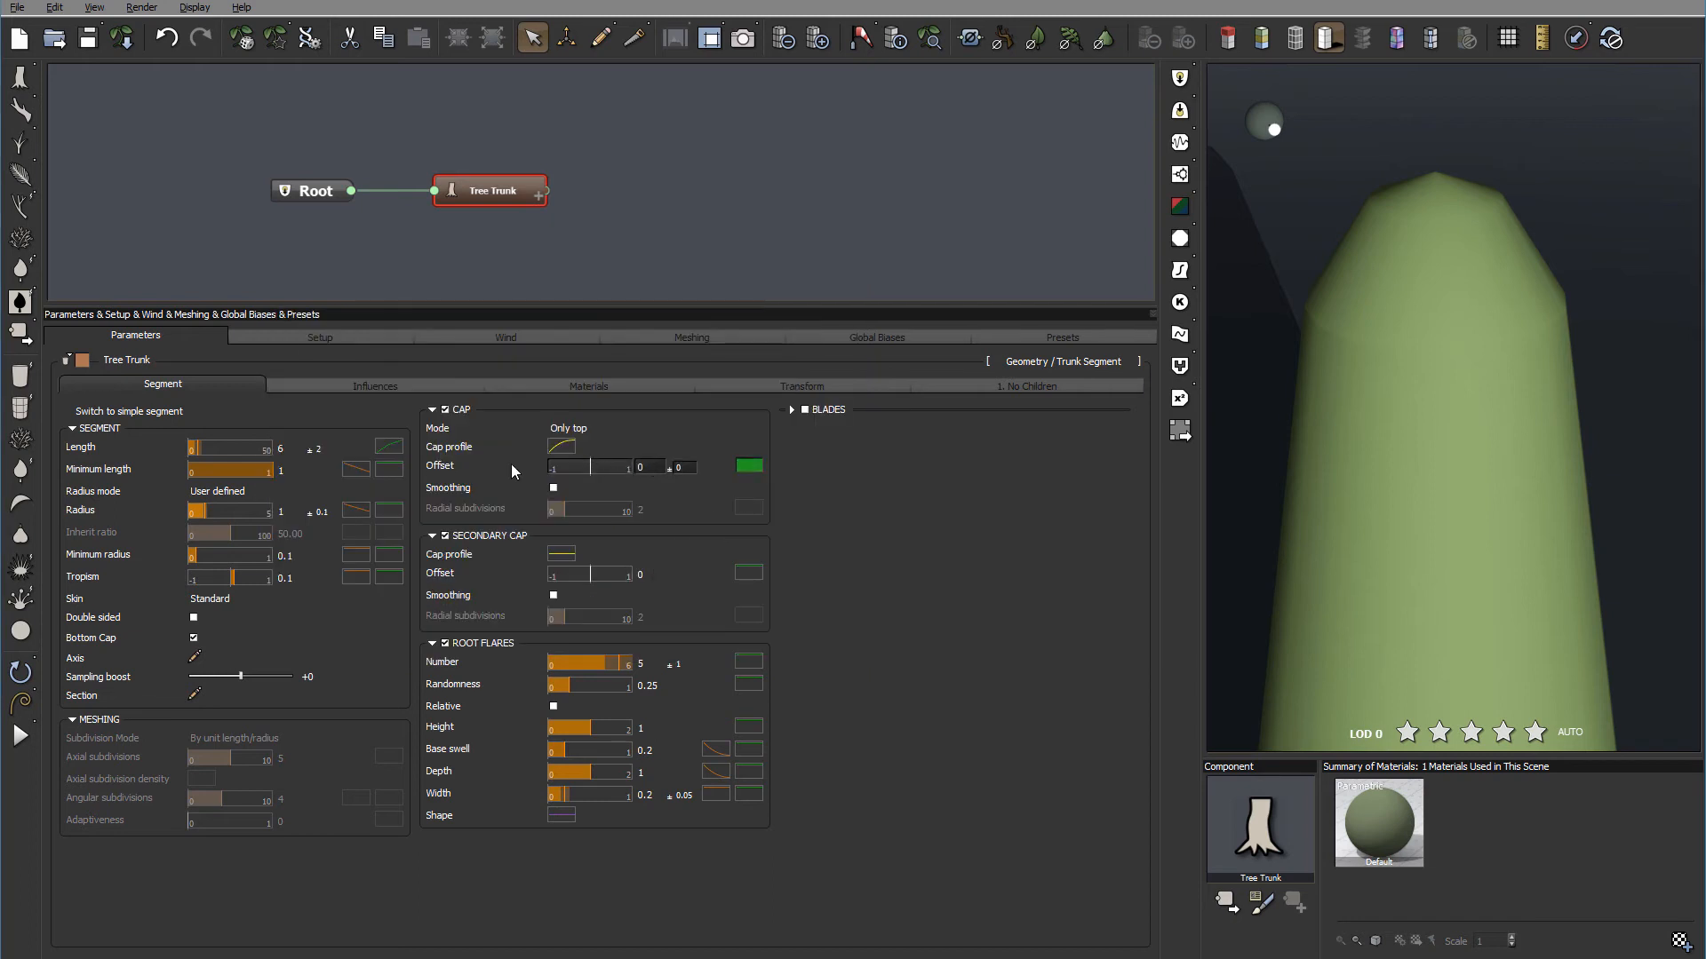
drag(593, 468, 533, 470)
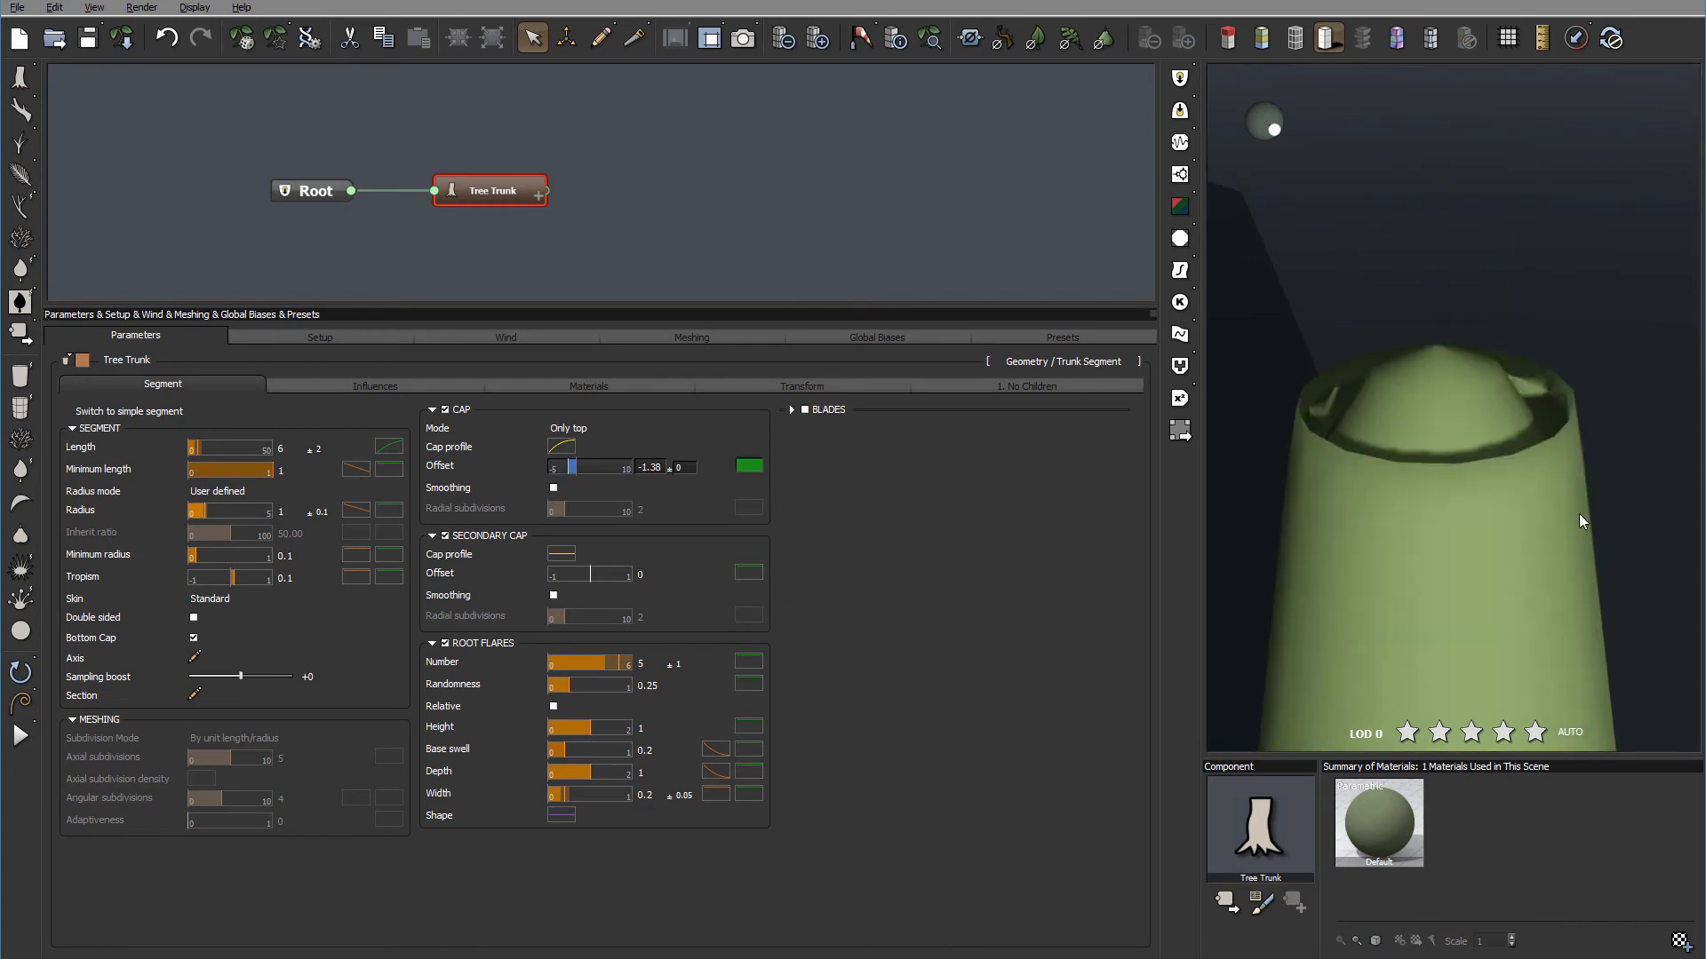
drag(1409, 419, 1392, 315)
drag(1470, 439, 1286, 436)
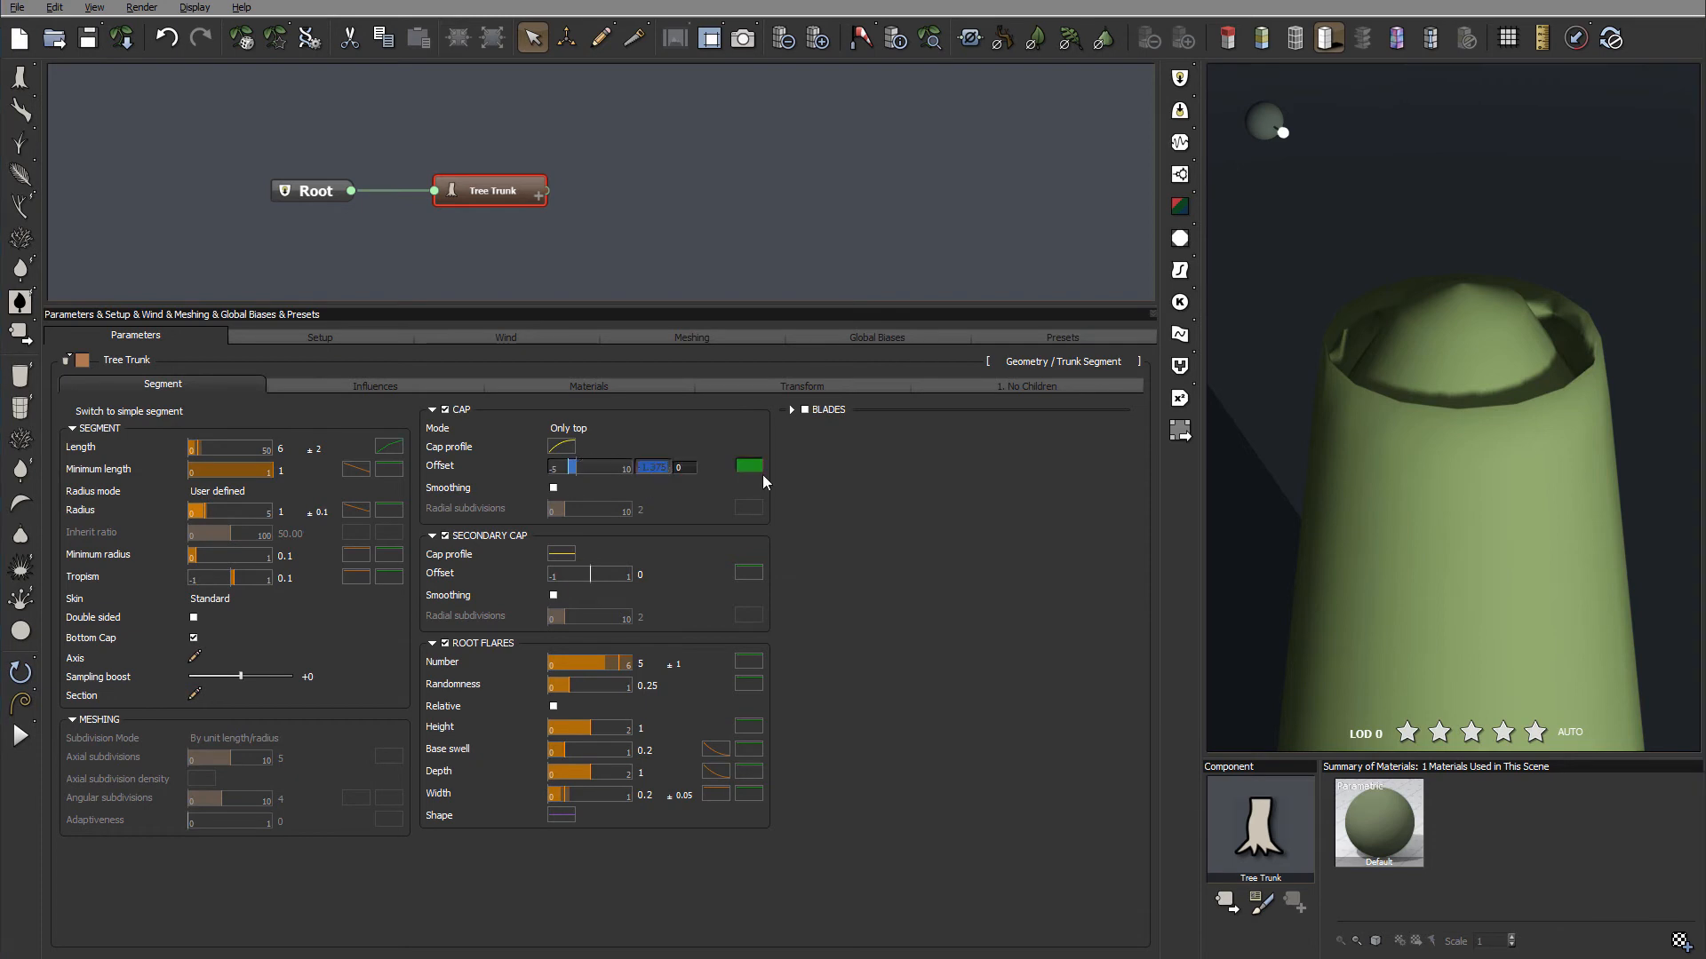
text(0)
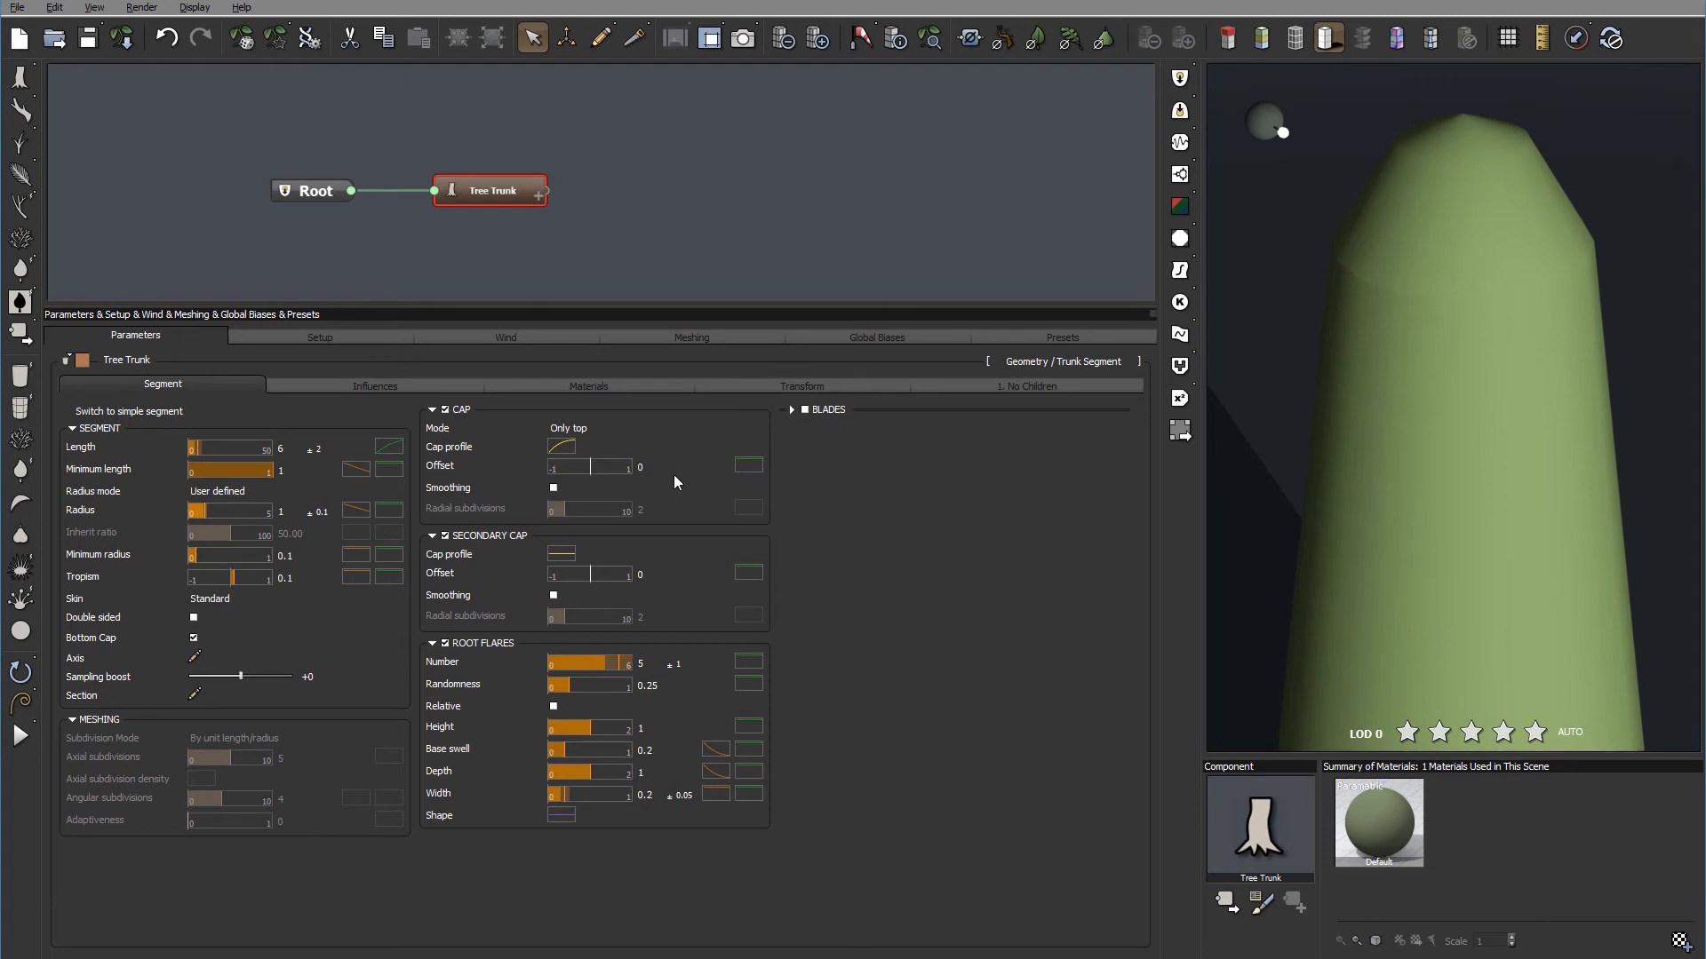
- Shape the cap offset's Function of Parent curve into a zigzag of alternating low and high keypoints and accept it
click(750, 466)
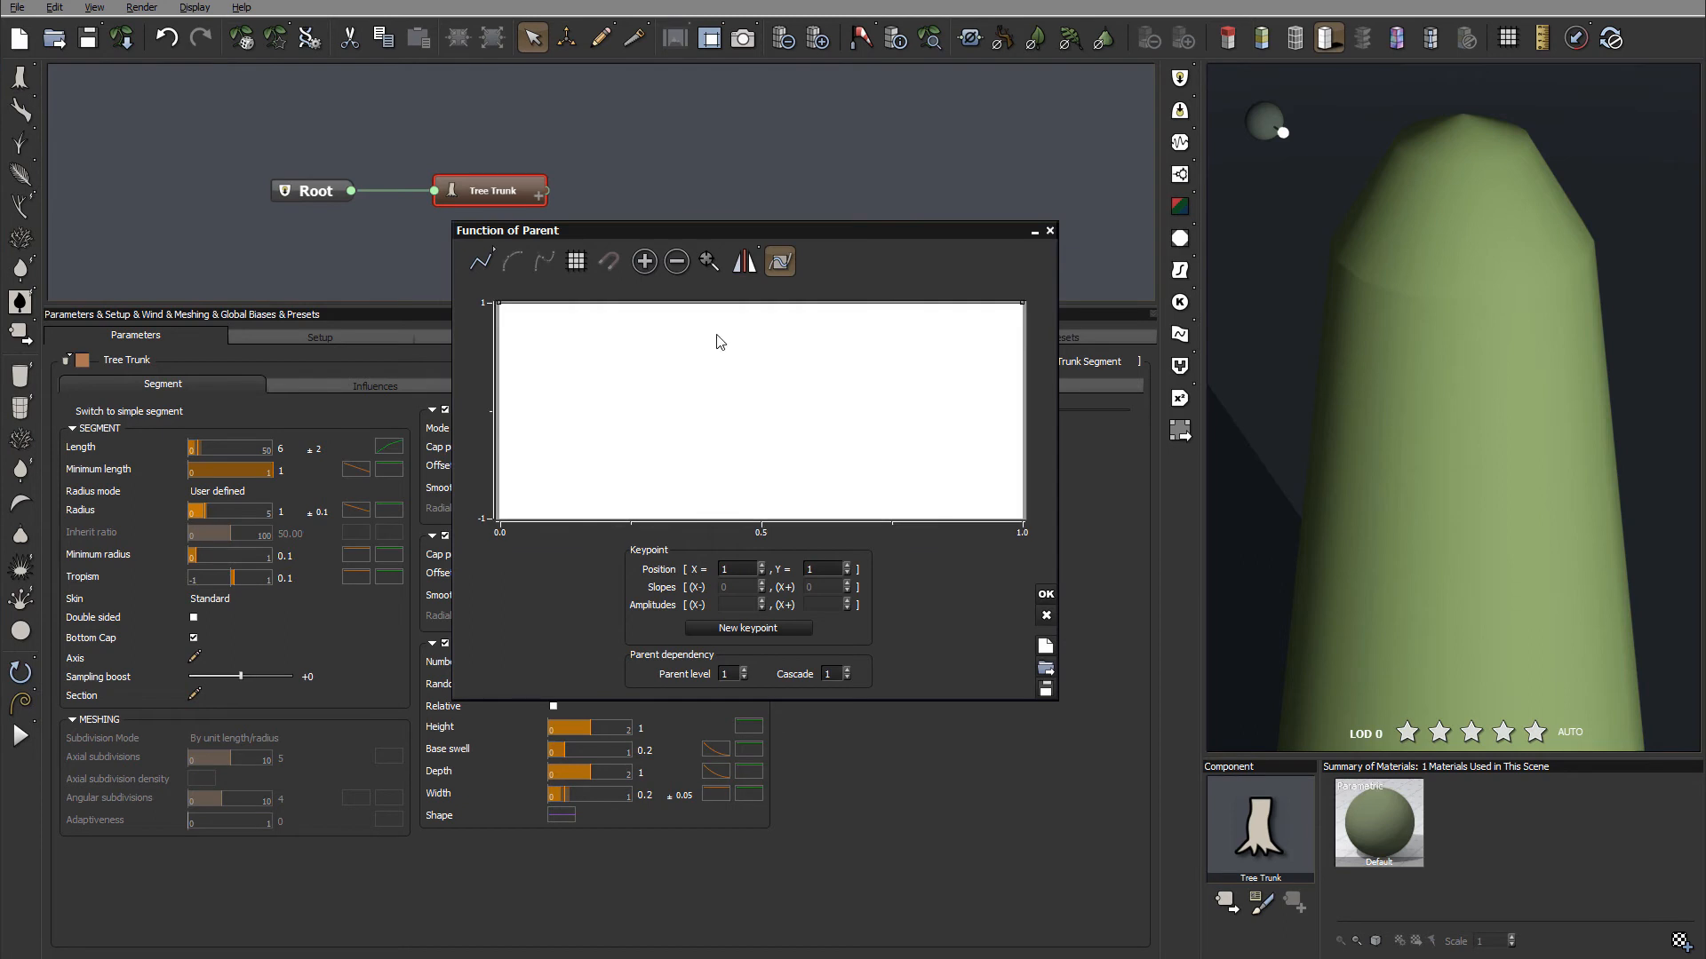
drag(722, 306, 715, 419)
drag(903, 362, 912, 401)
drag(808, 410, 804, 308)
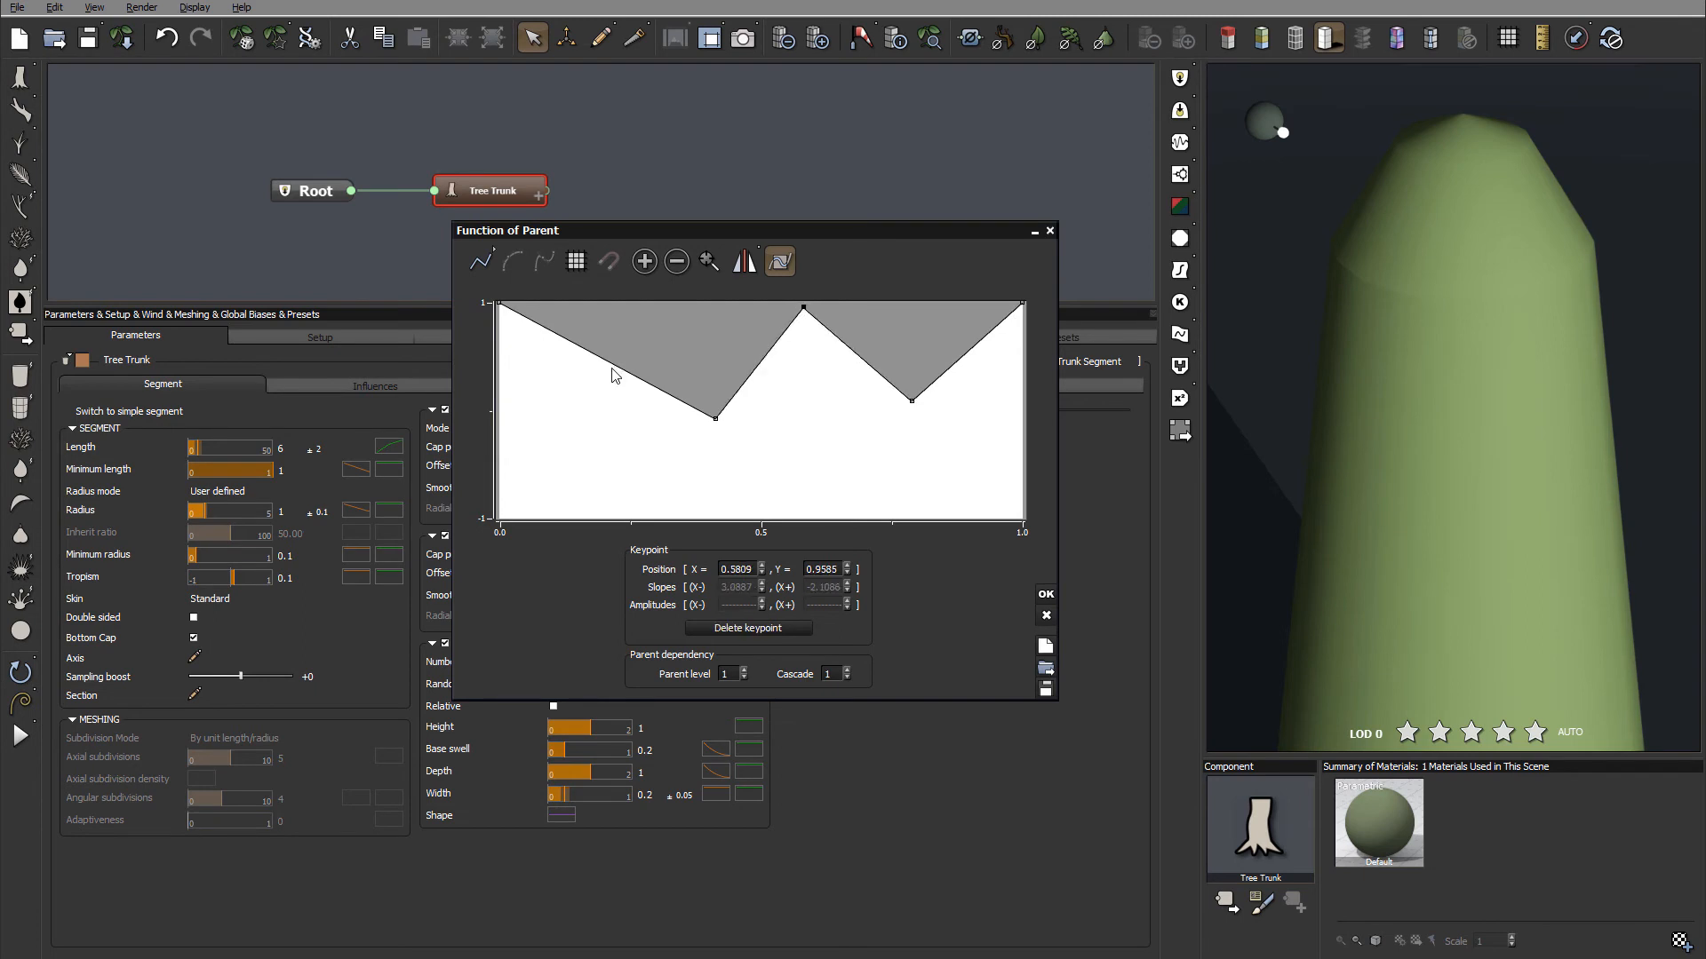
drag(571, 344, 584, 296)
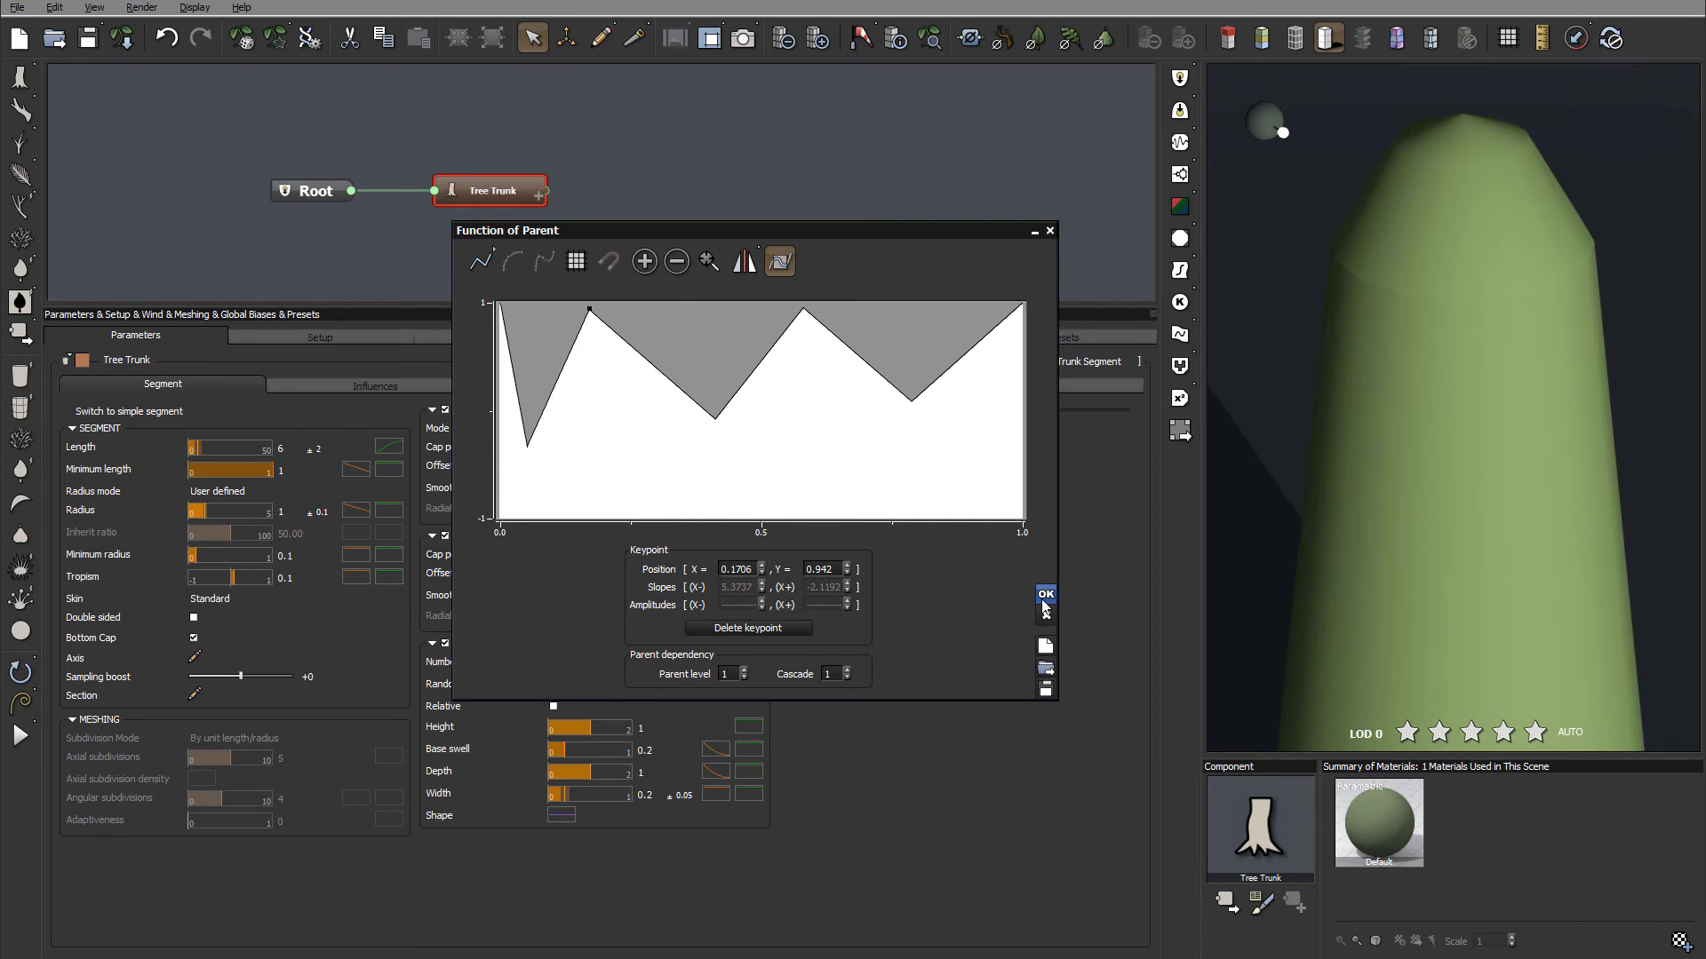
click(1044, 596)
- Set the cap offset to about -1.23 and view the recessed cap from above
drag(590, 468, 533, 471)
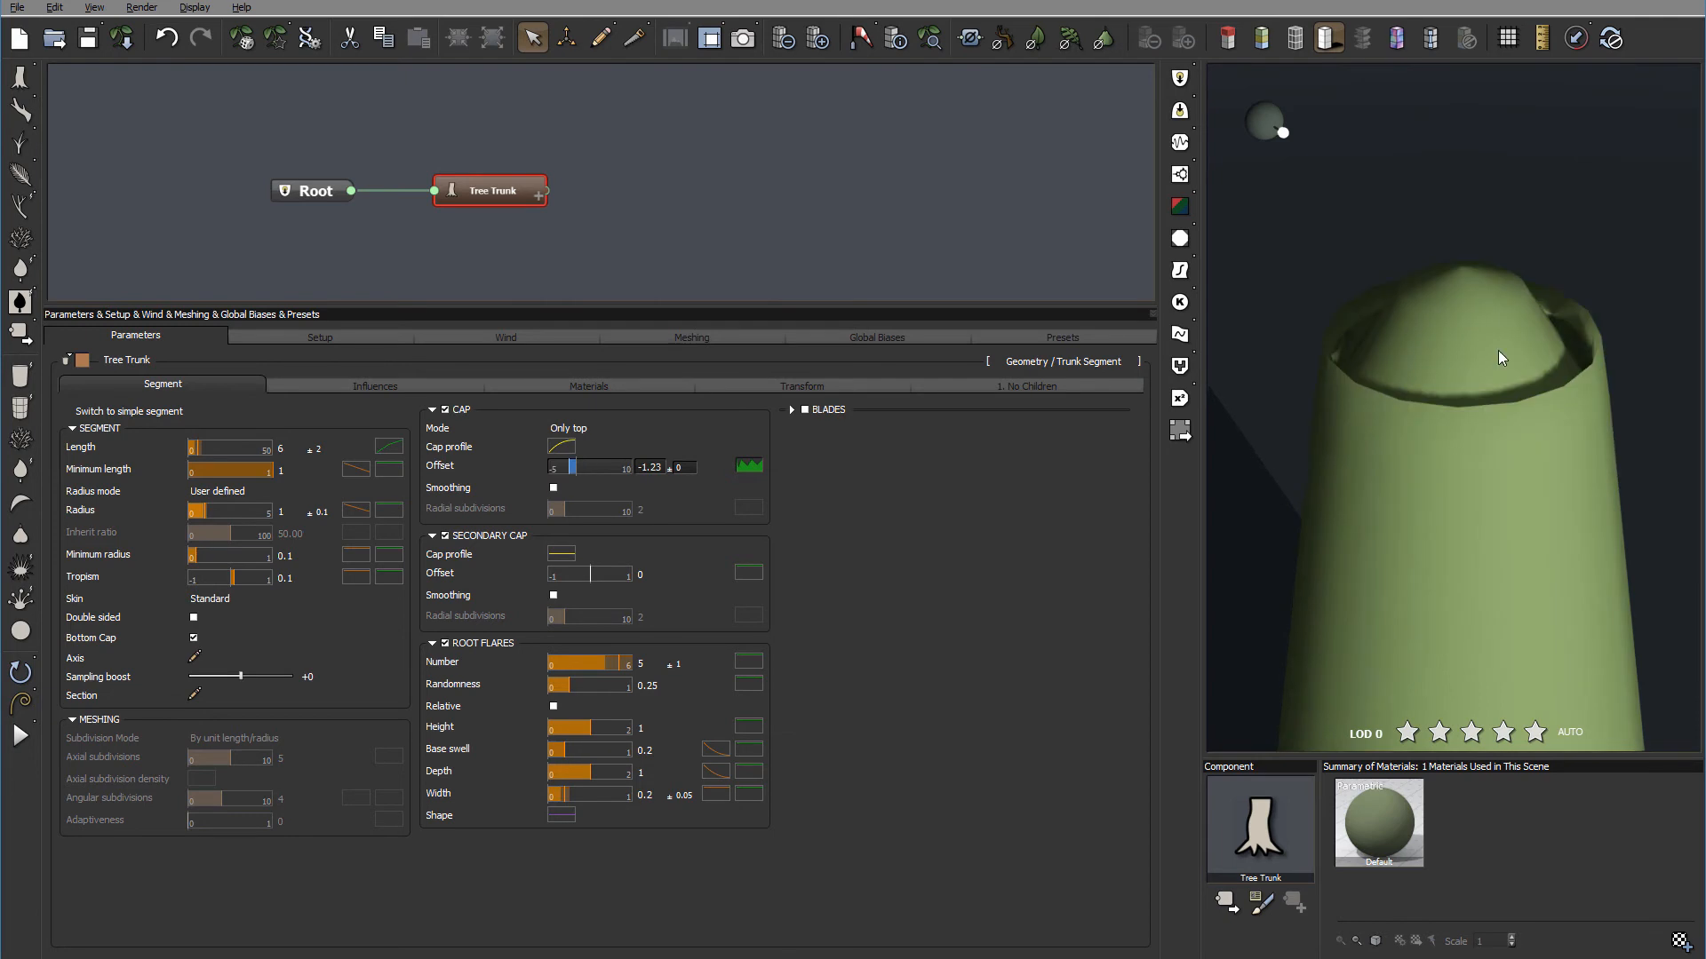
drag(1501, 353, 1522, 392)
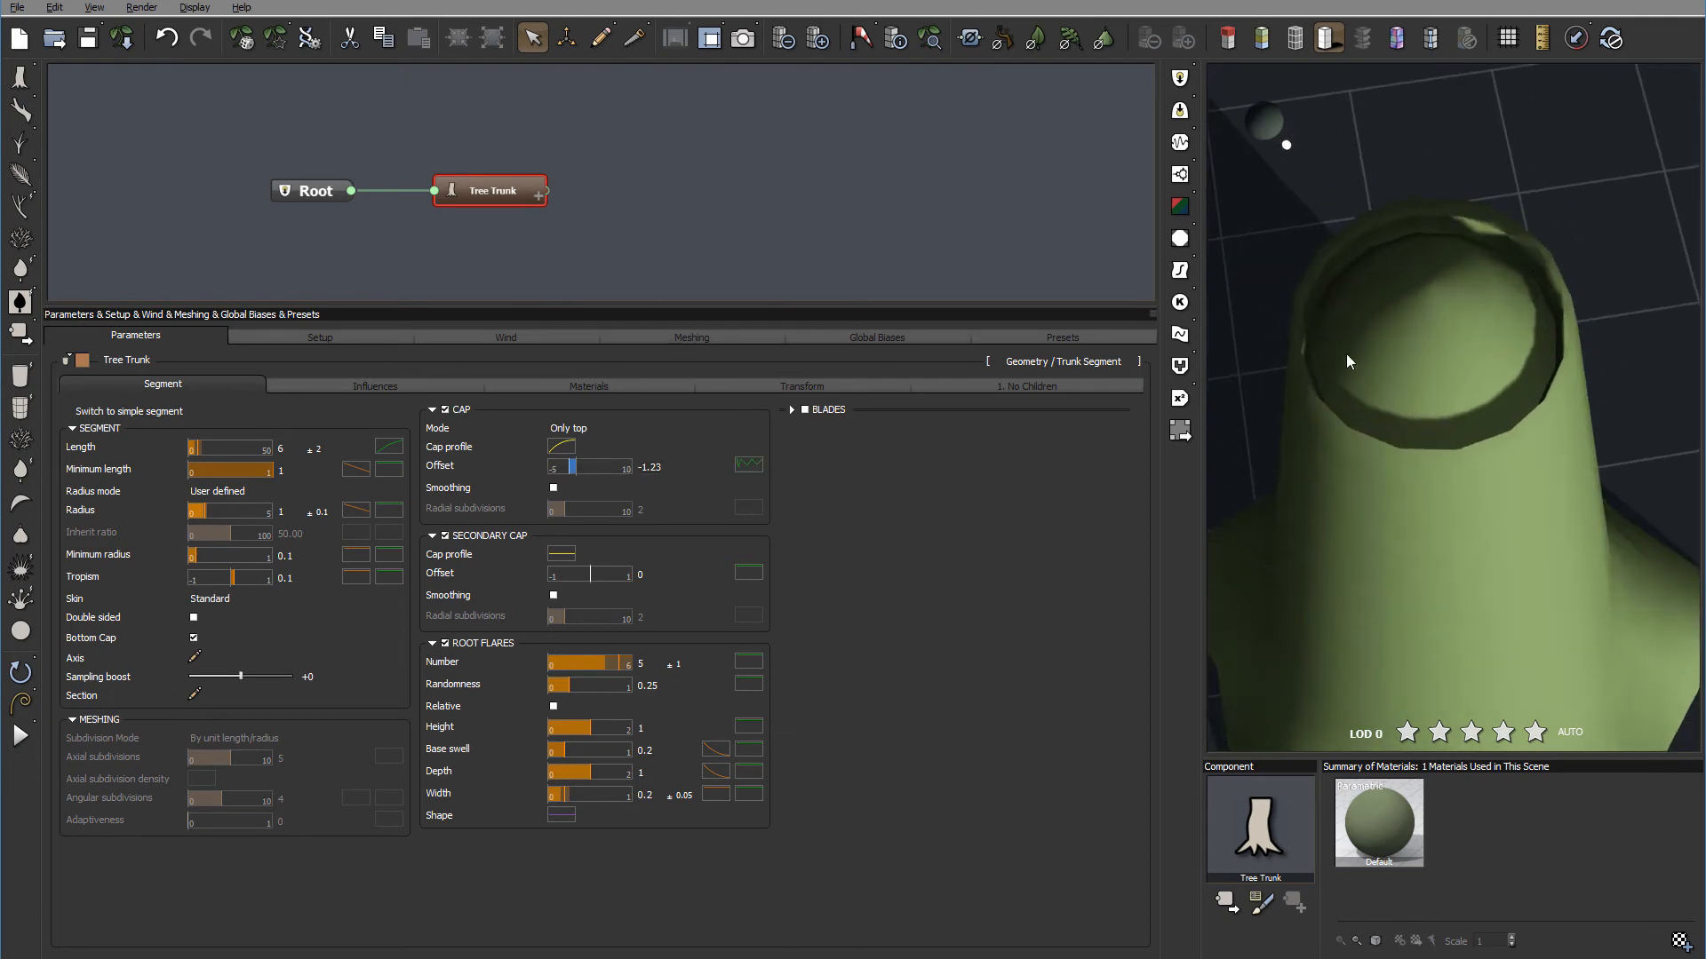
- Reset the cap offset's Function of Parent curve and flatten it along the maximum value
click(746, 469)
click(1033, 648)
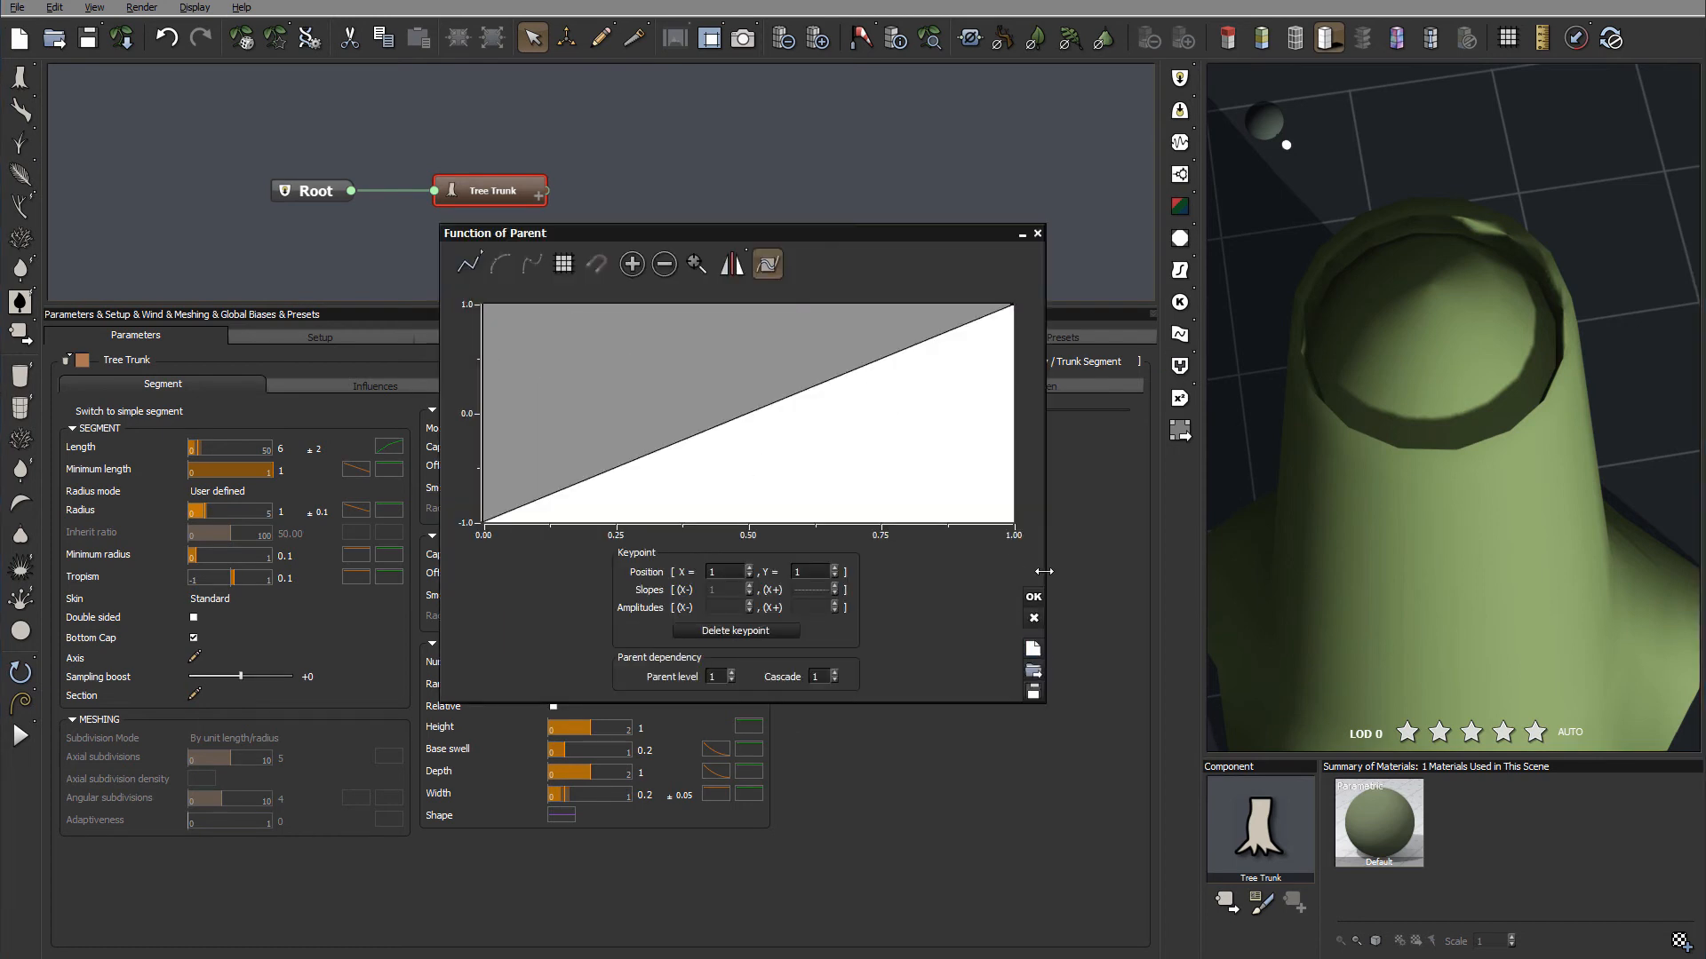
drag(483, 522, 418, 275)
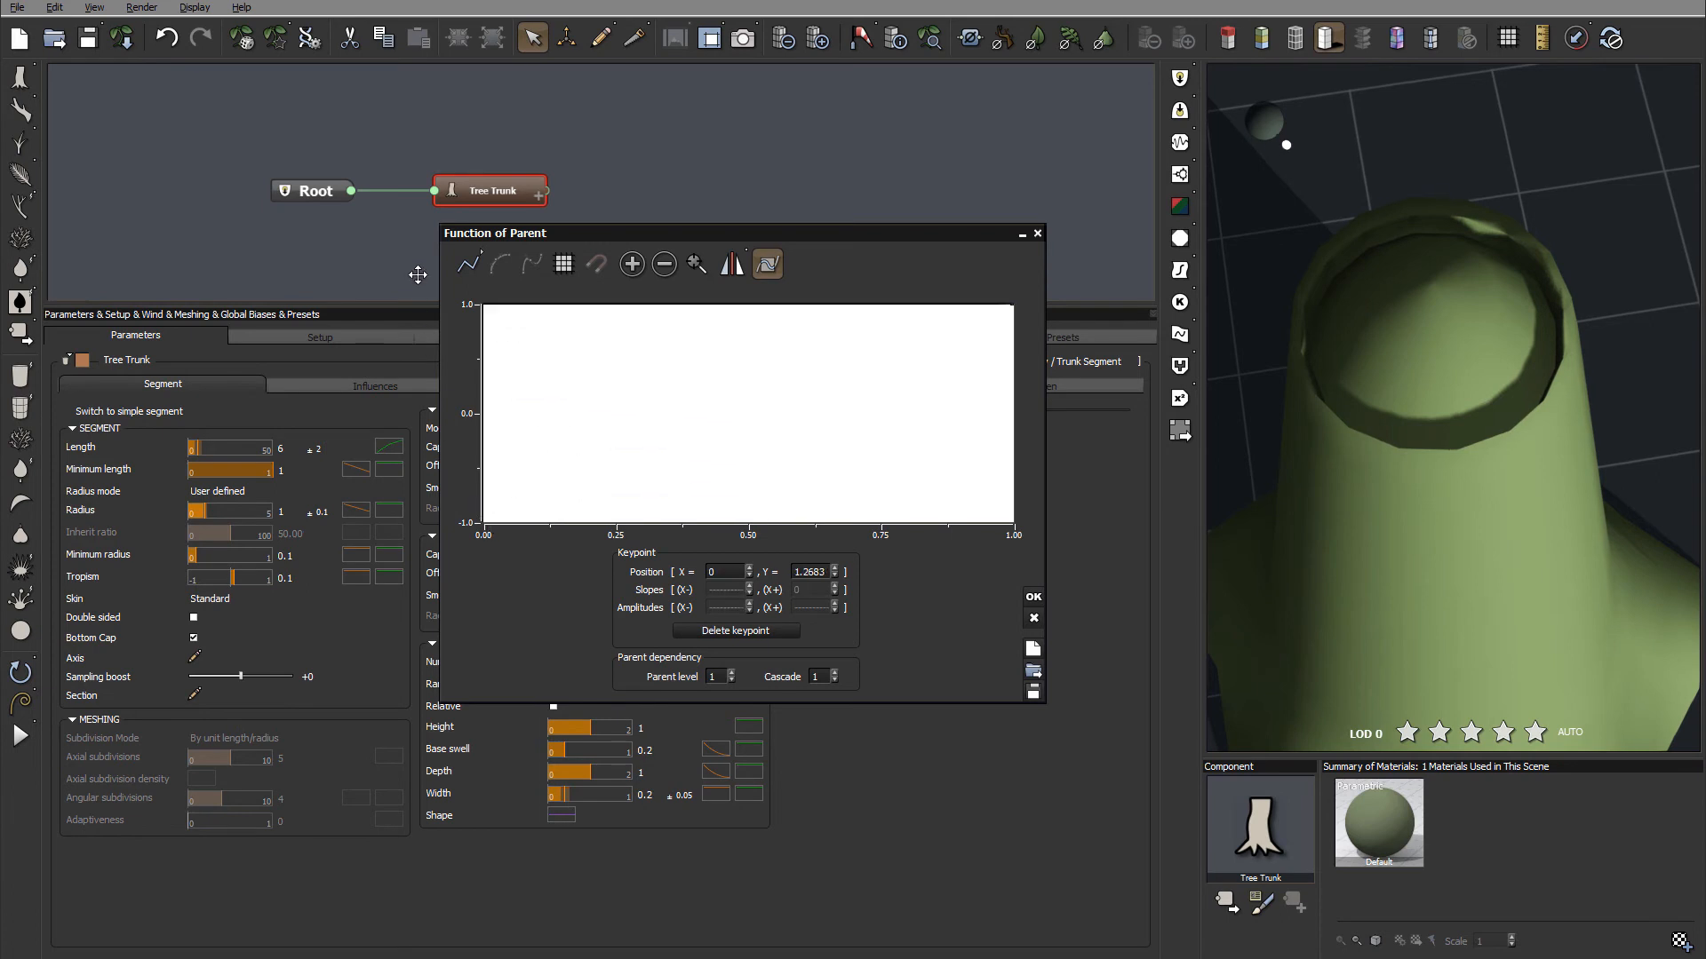
click(1034, 597)
- Set the trunk's cap offset back to 0
click(650, 467)
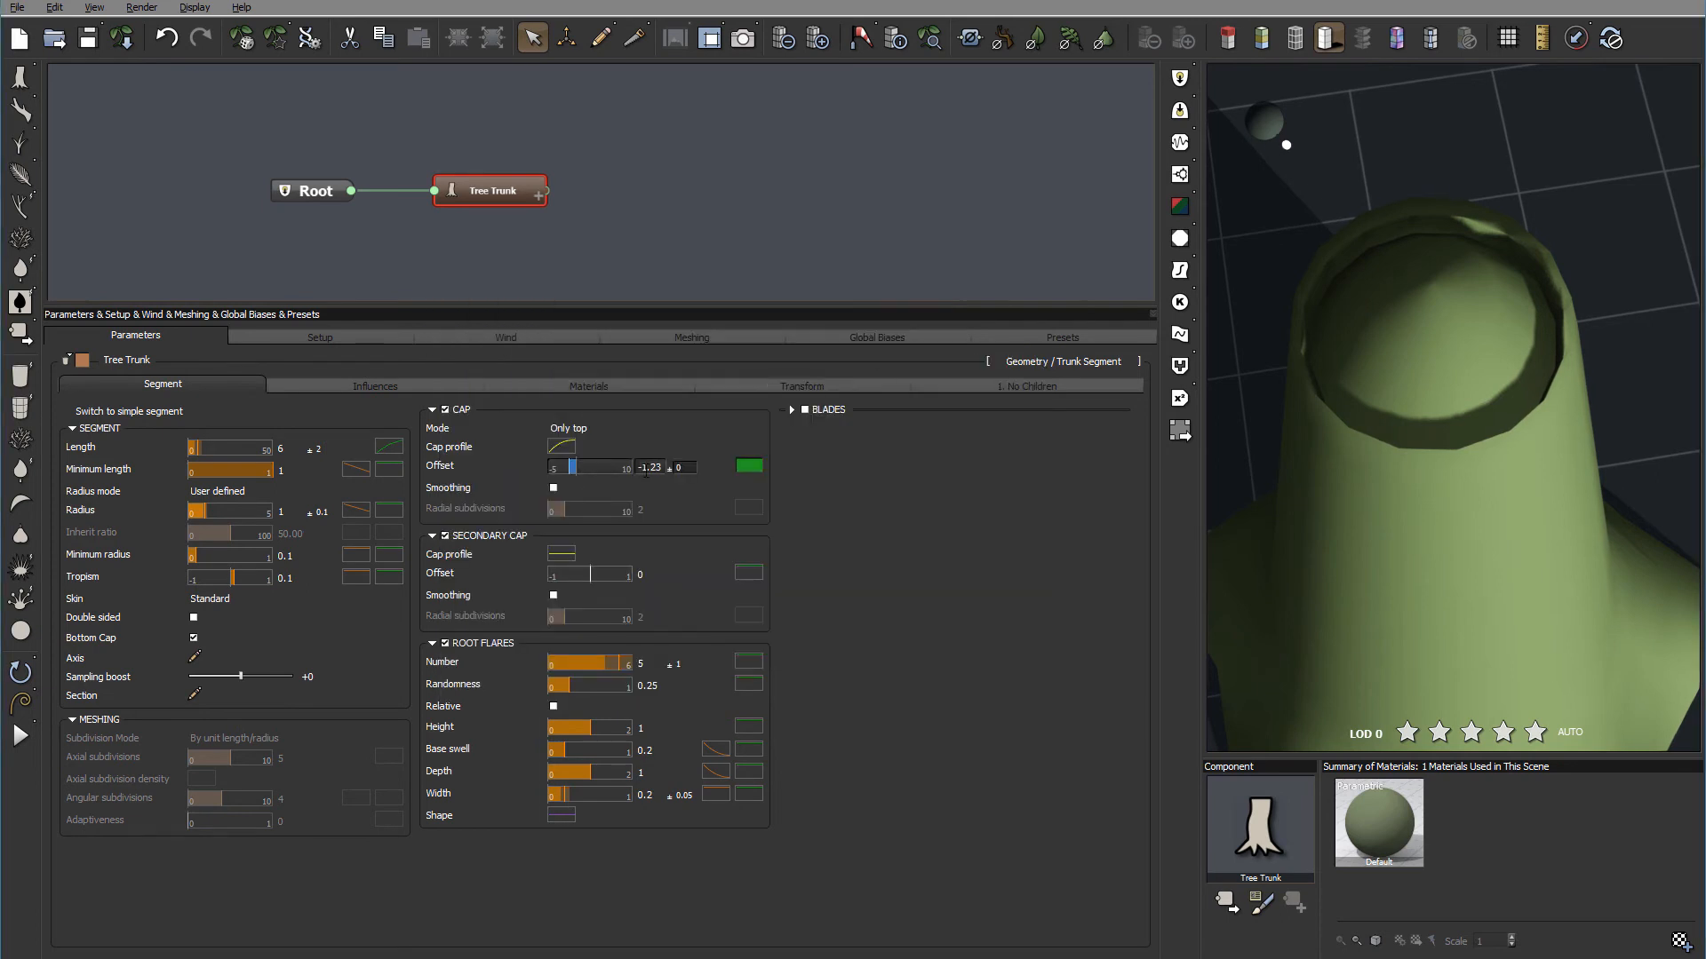
text(0)
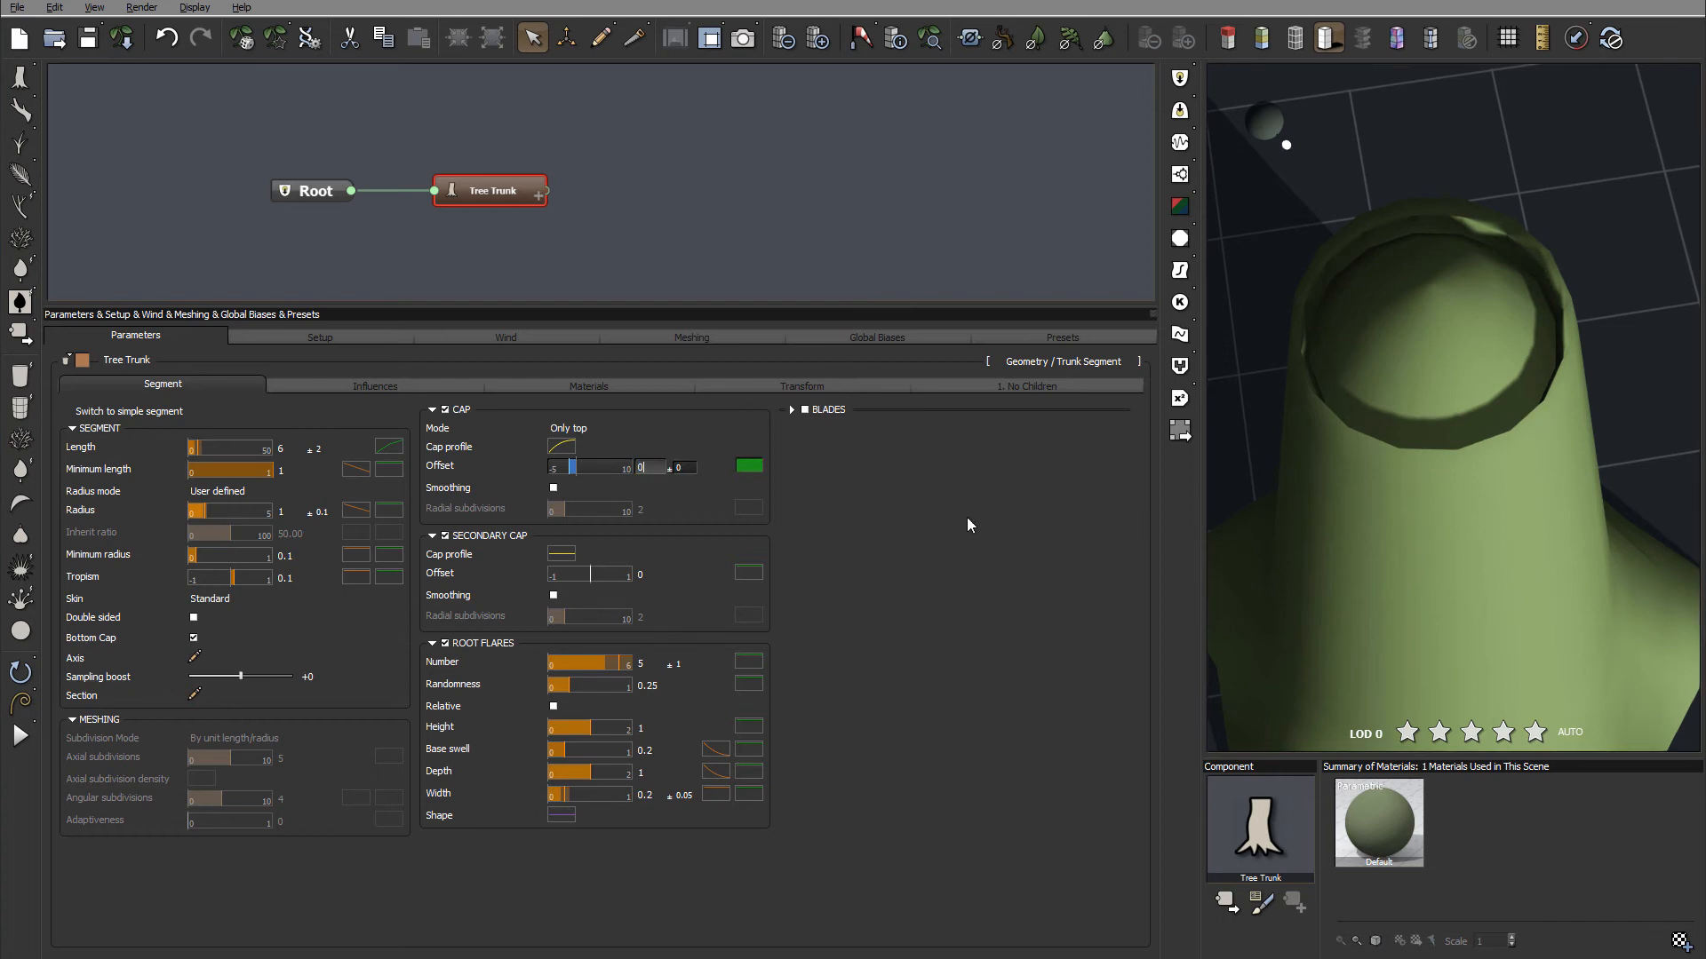
key(Return)
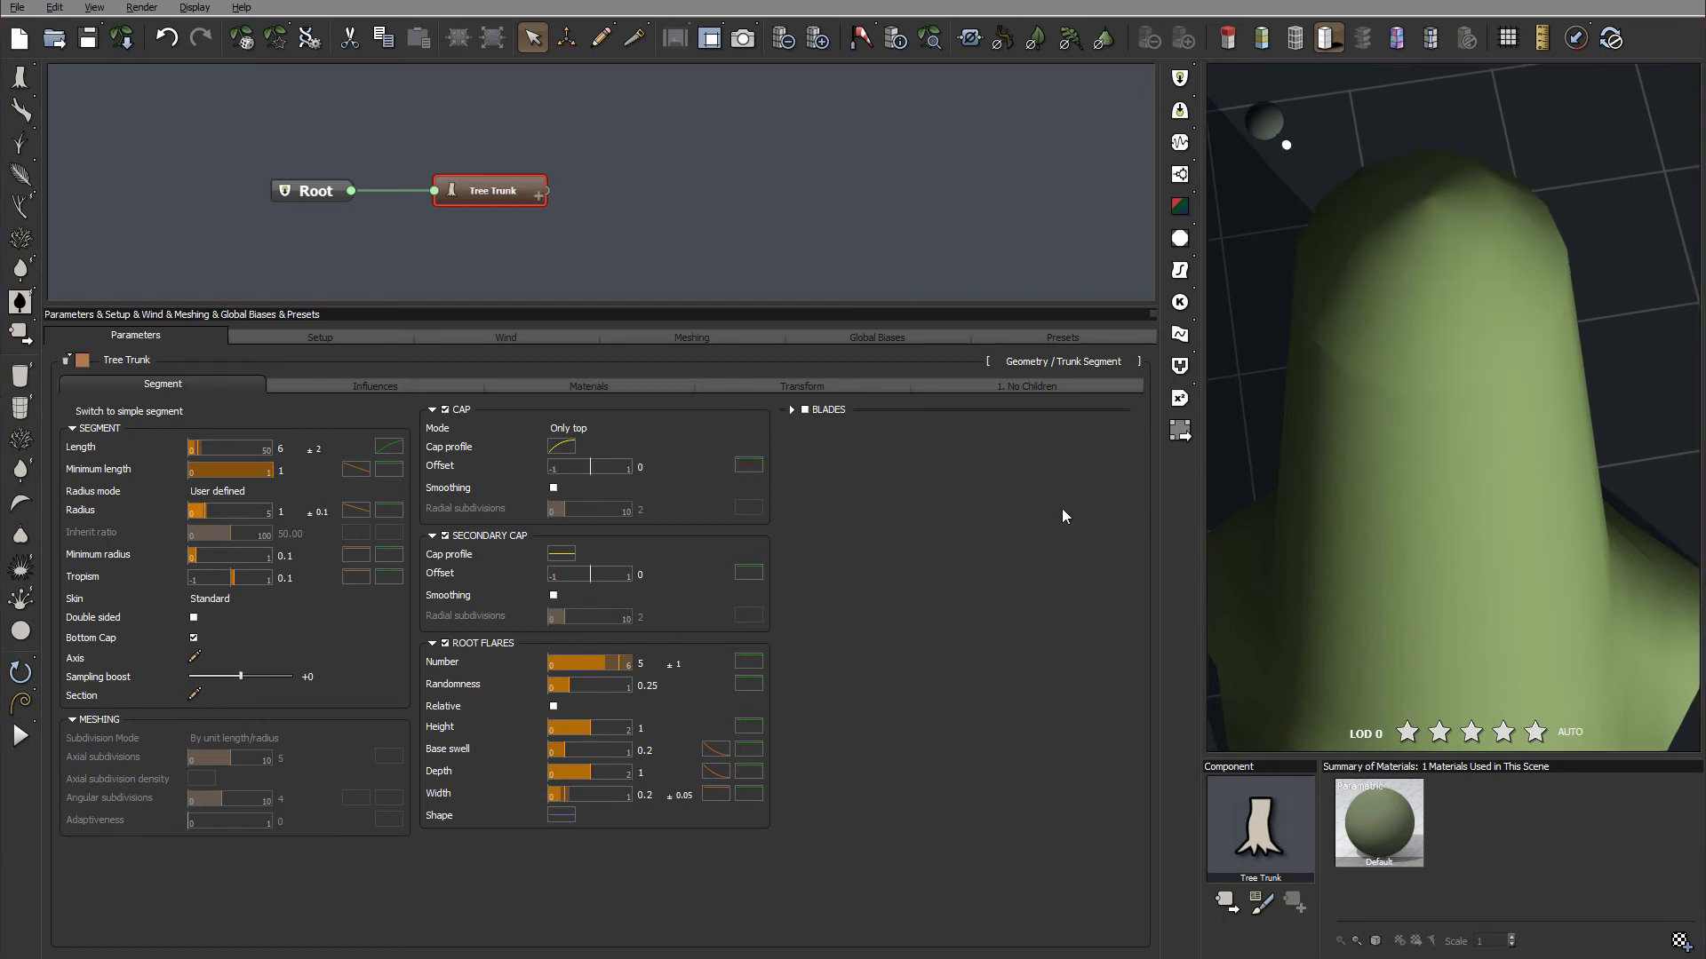
- Compare the Cut & top and Only cut cap modes on the trunk and return to Only top
click(604, 430)
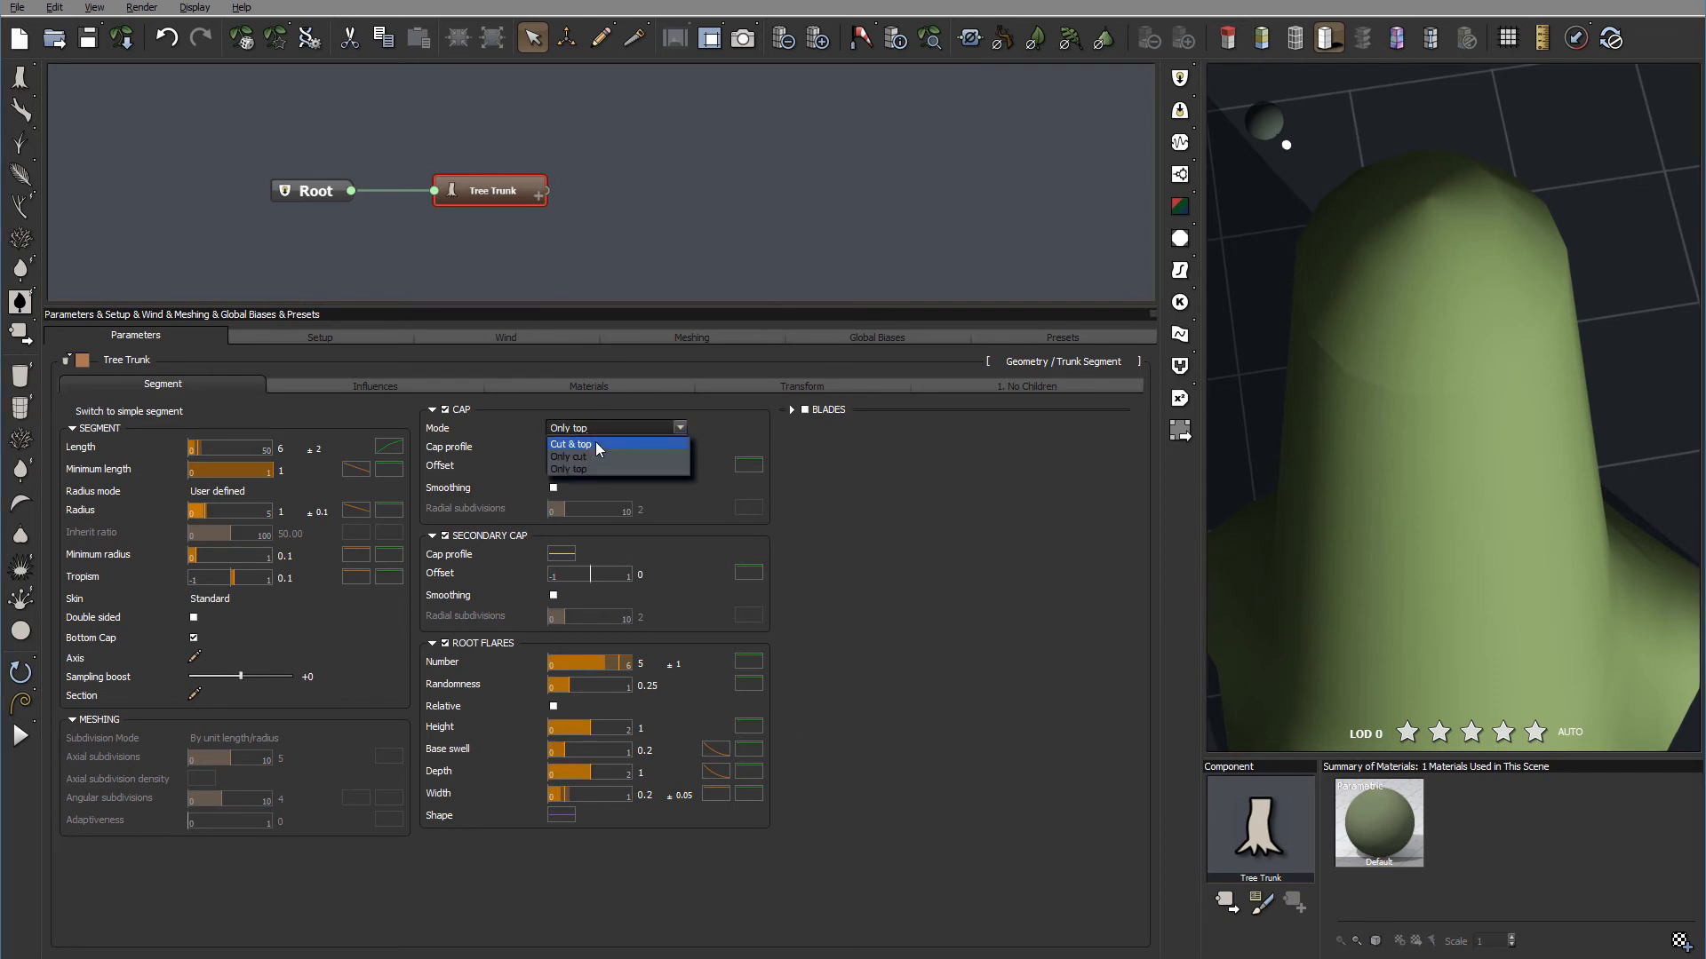
click(596, 443)
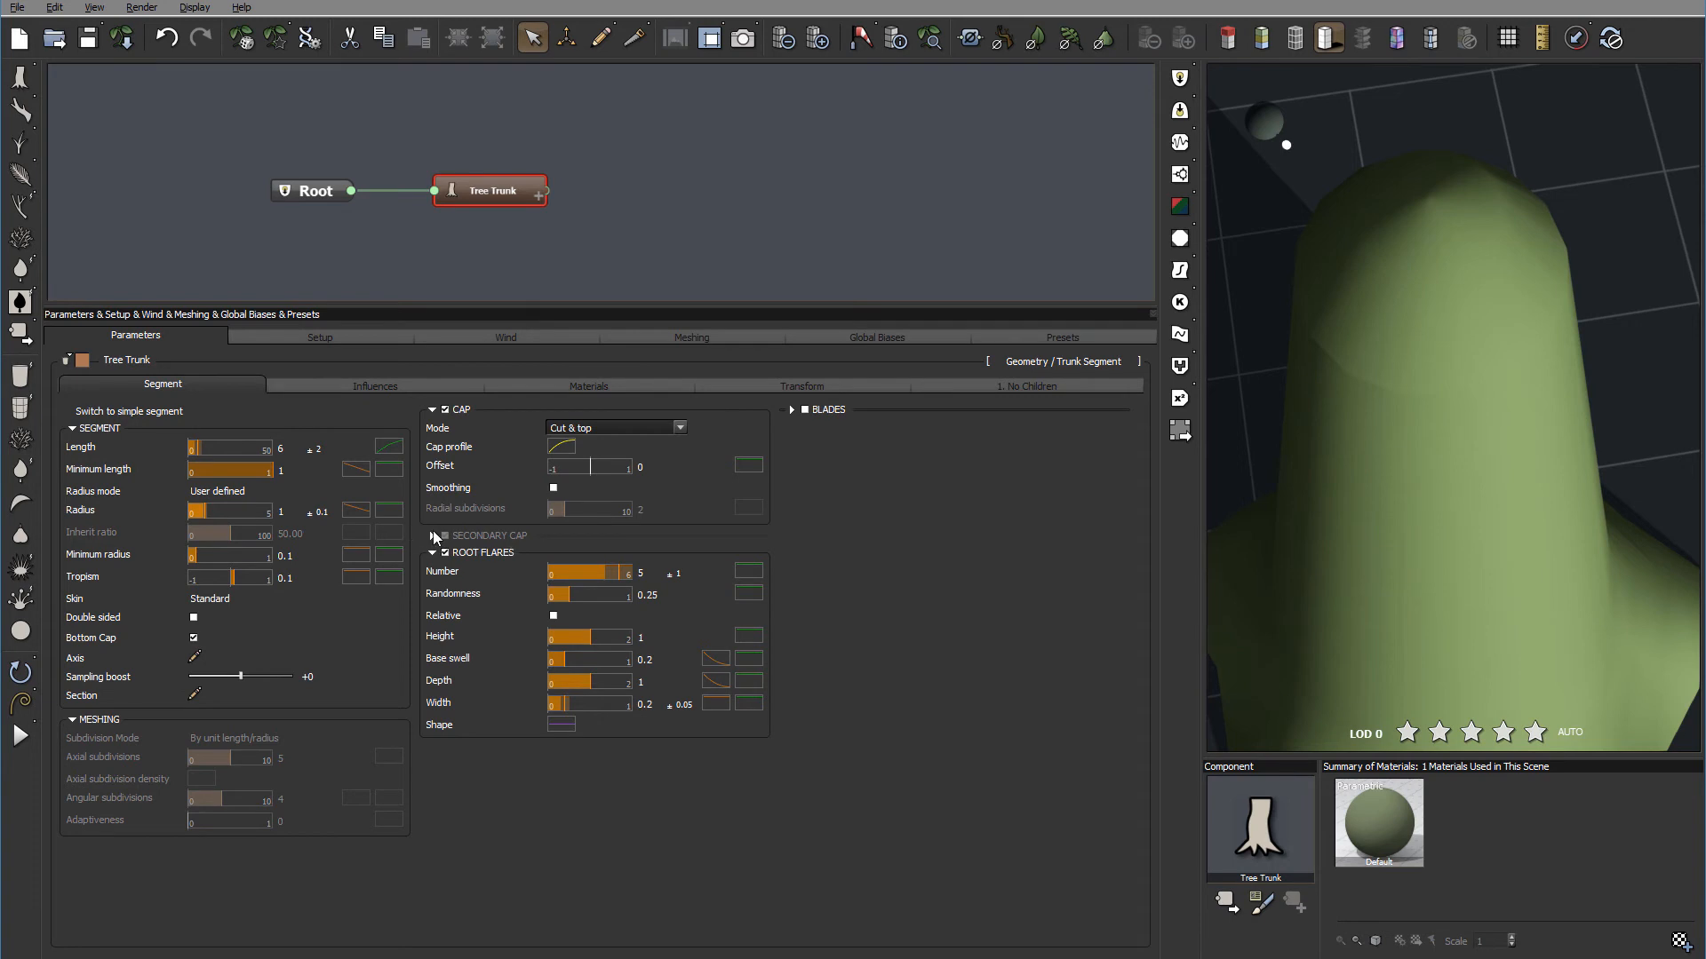
click(668, 429)
click(610, 456)
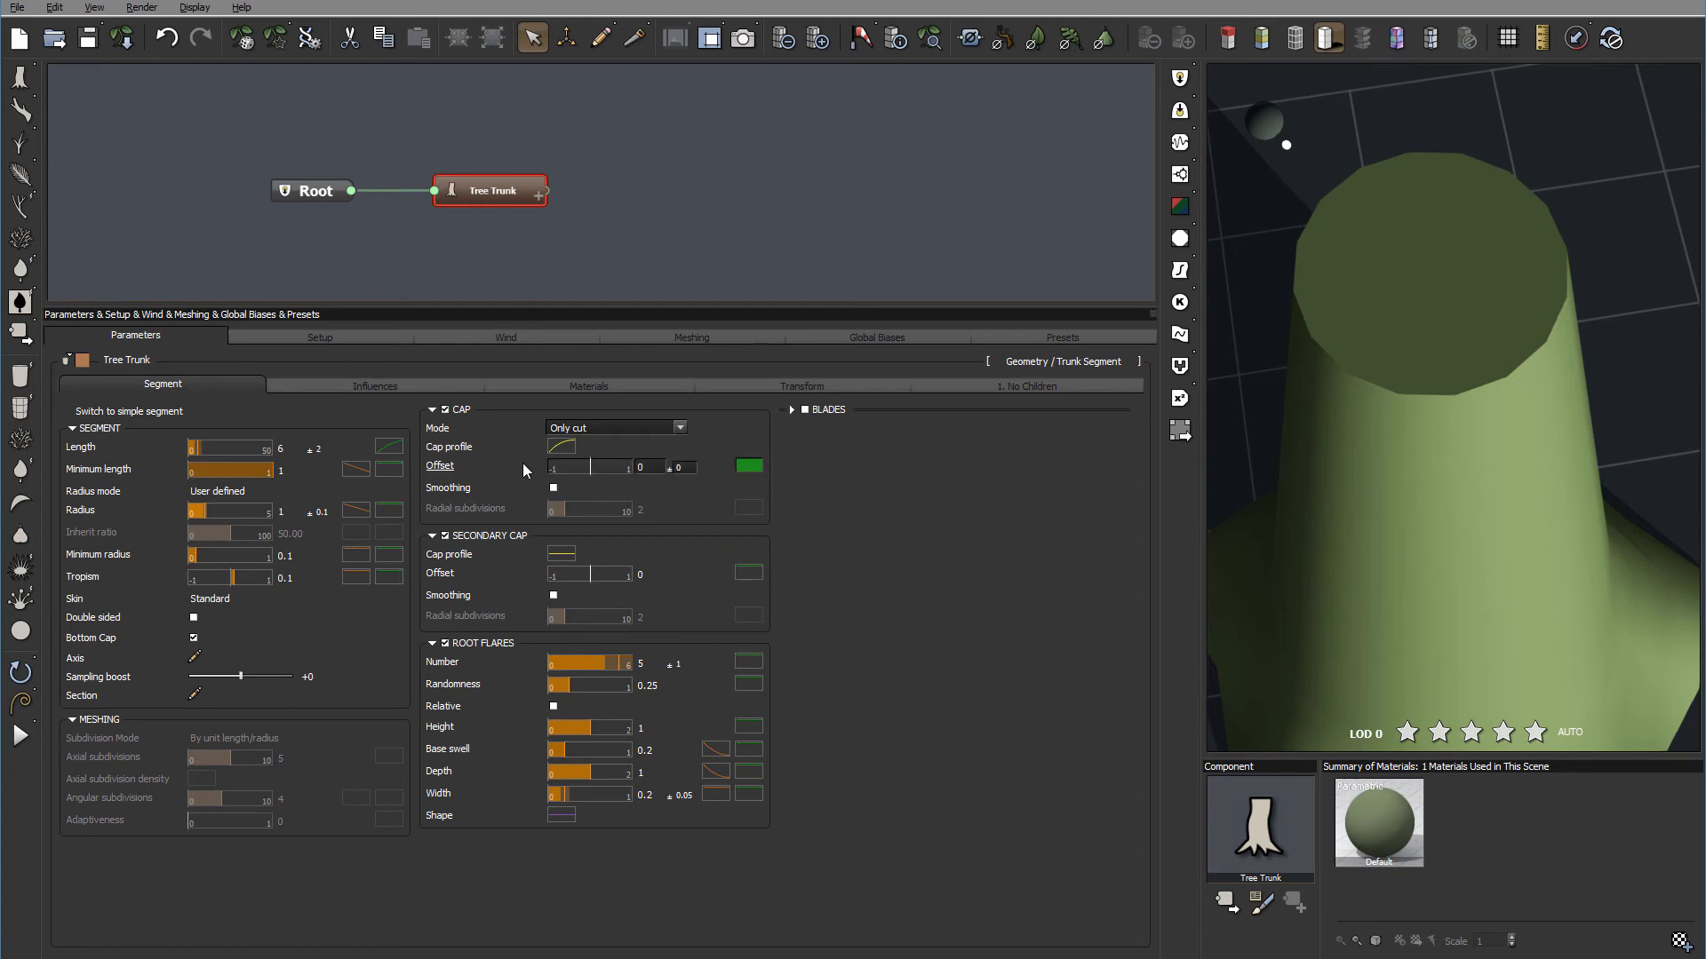
click(599, 427)
click(582, 469)
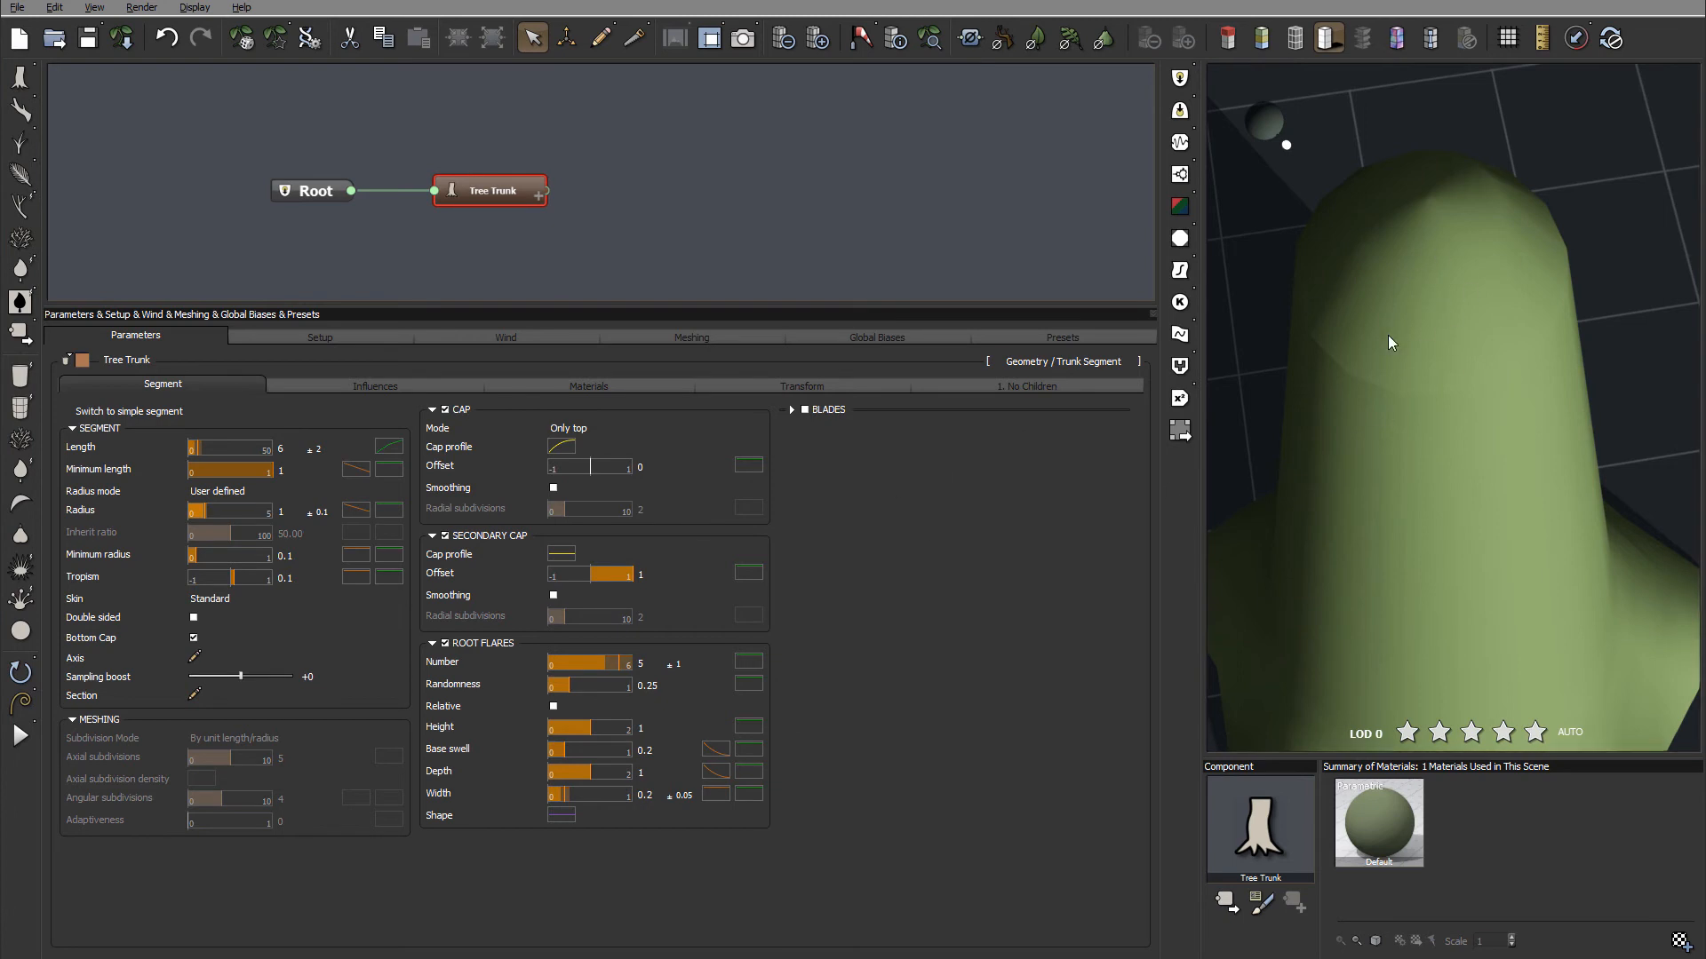
- Set the secondary cap's offset to 10, viewing the trunk top from the side
drag(1449, 588, 1413, 502)
click(641, 575)
text(10)
key(Return)
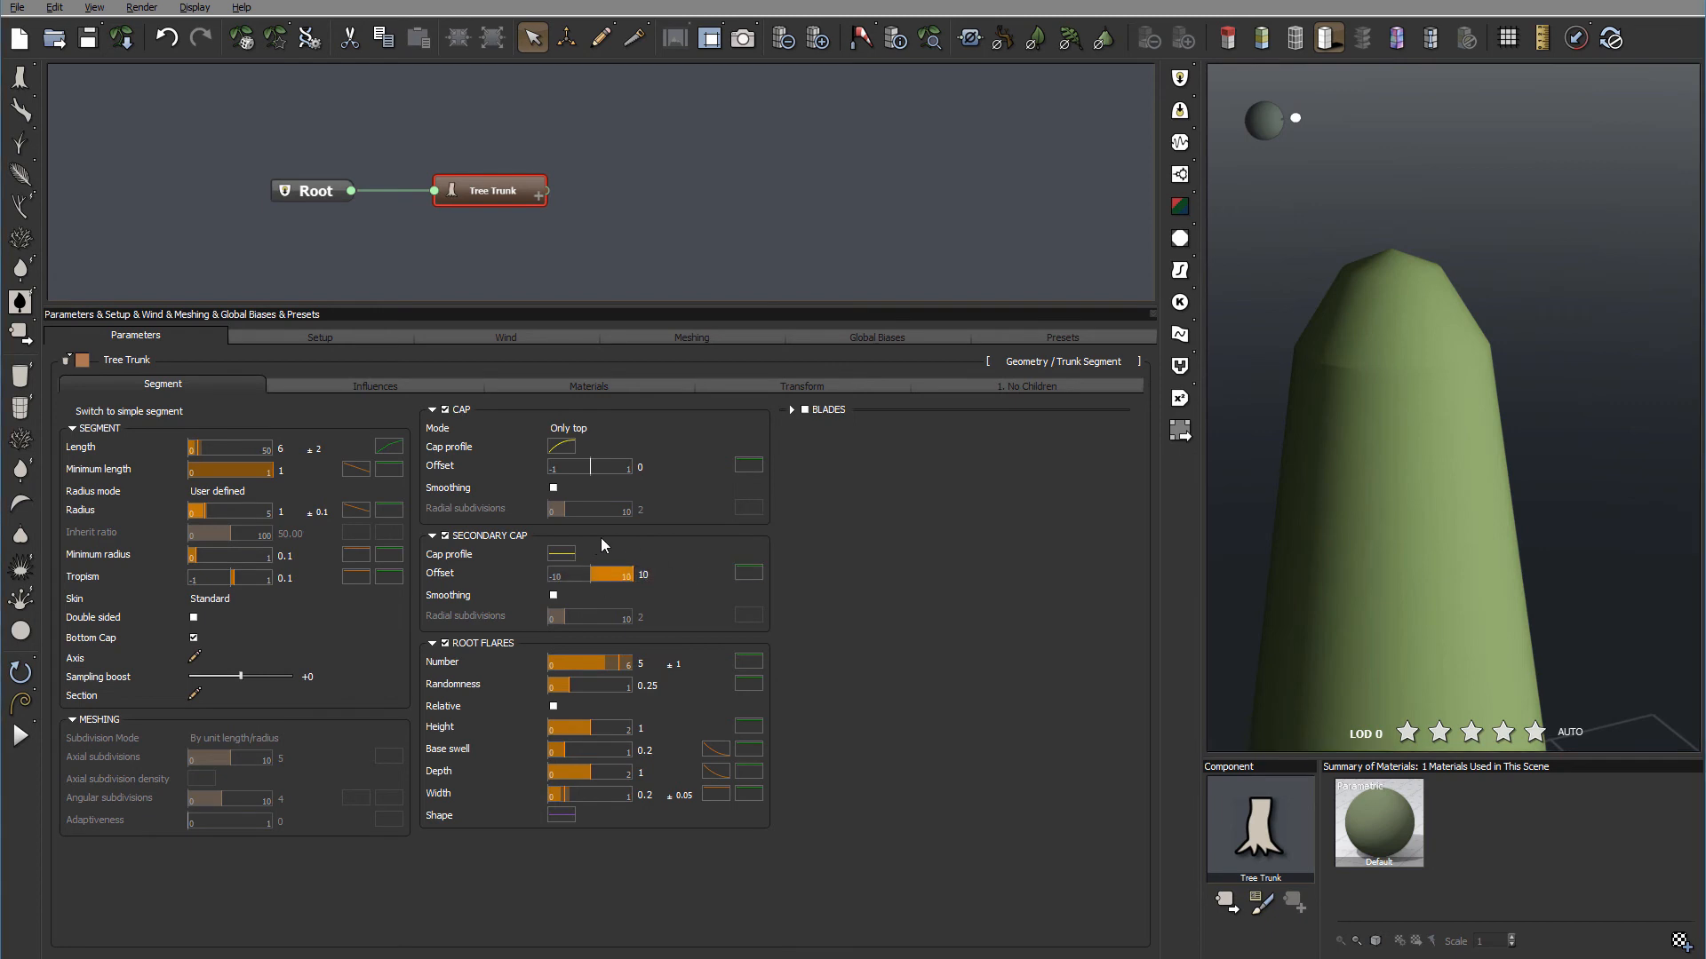
- Set the secondary cap's offset to -8.13 and switch the trunk's cap mode to Only cut
drag(598, 572, 557, 573)
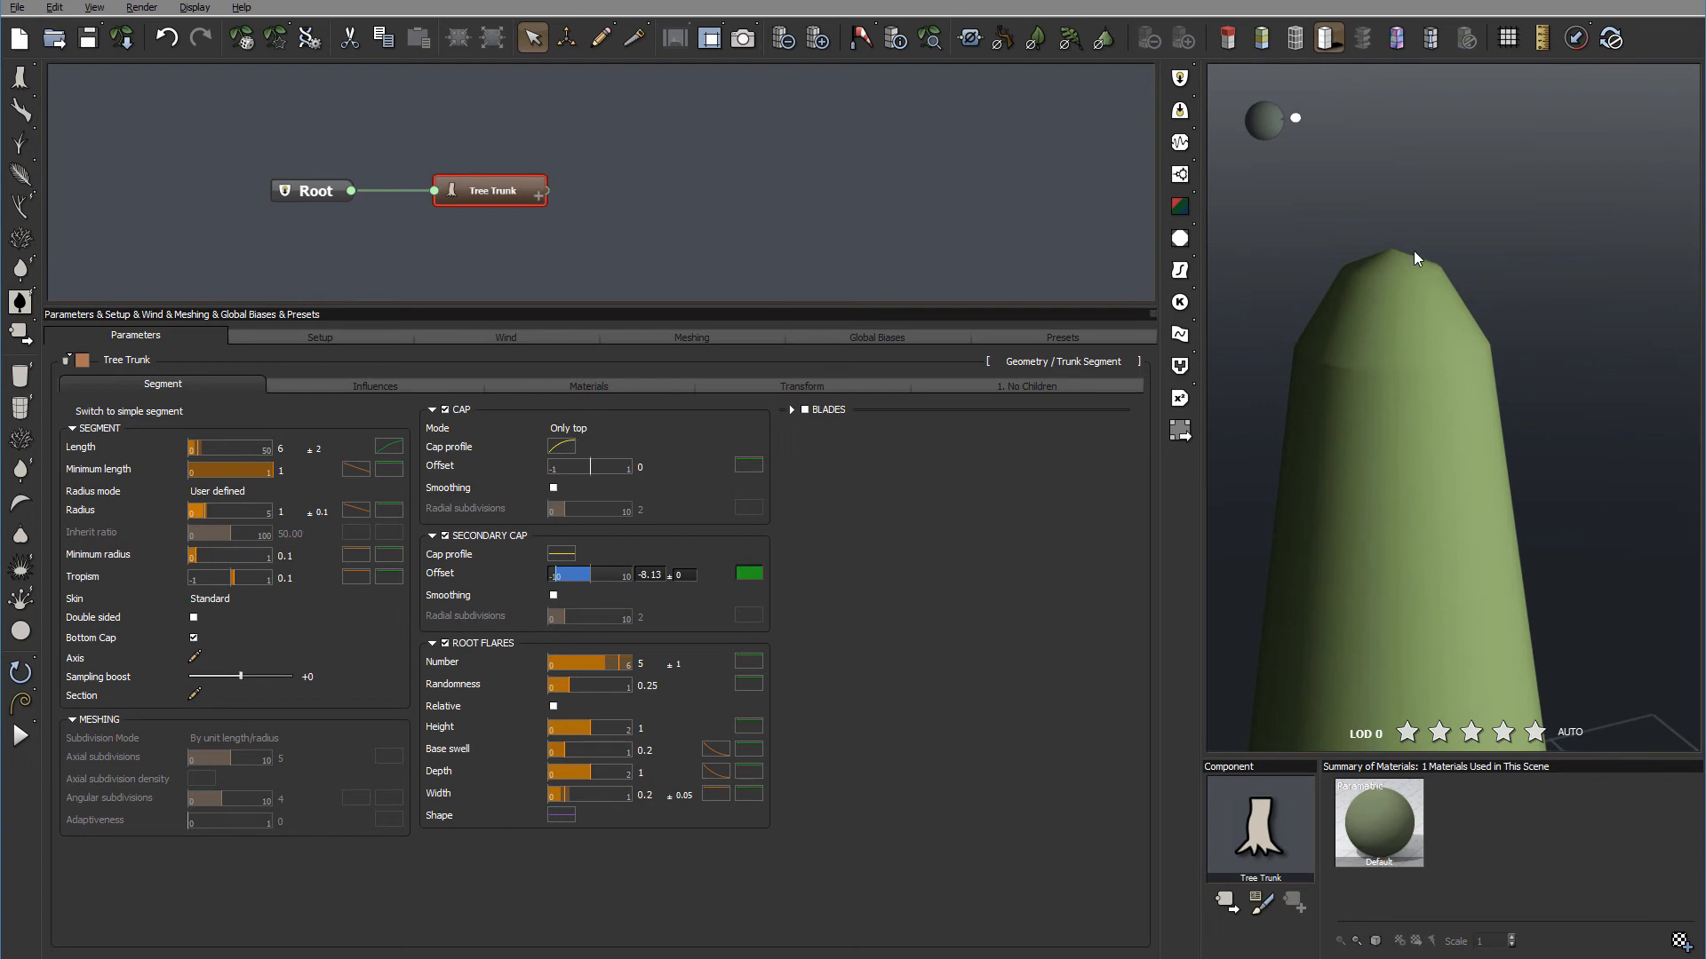
click(591, 428)
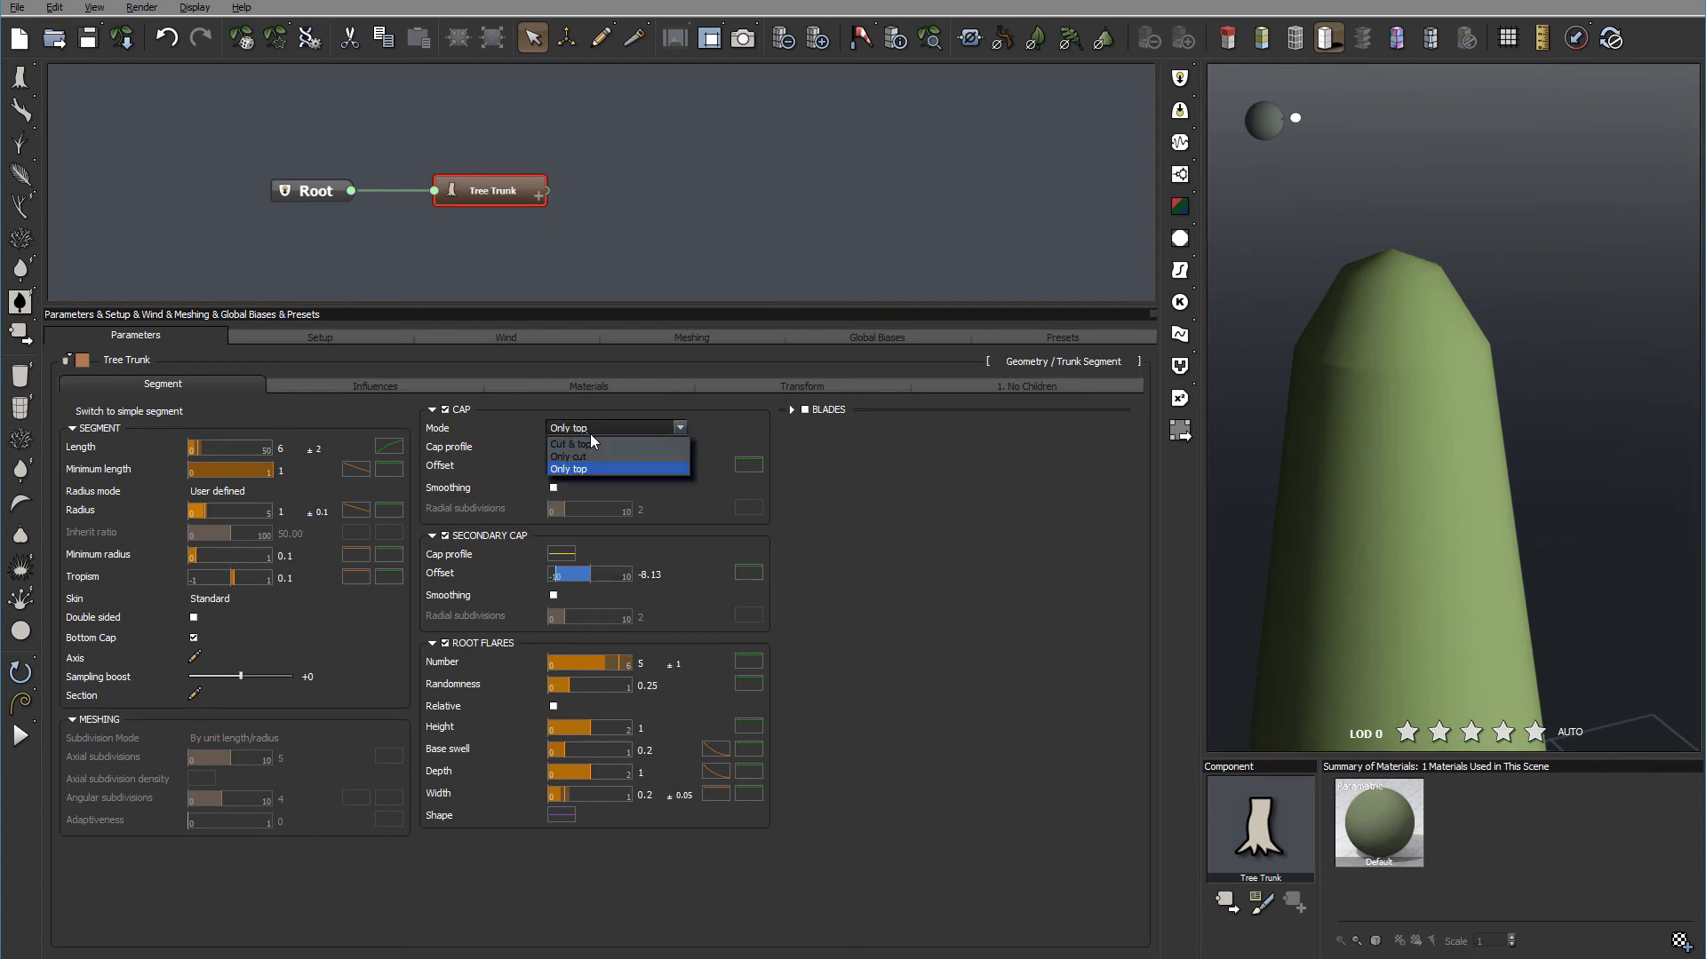
click(591, 457)
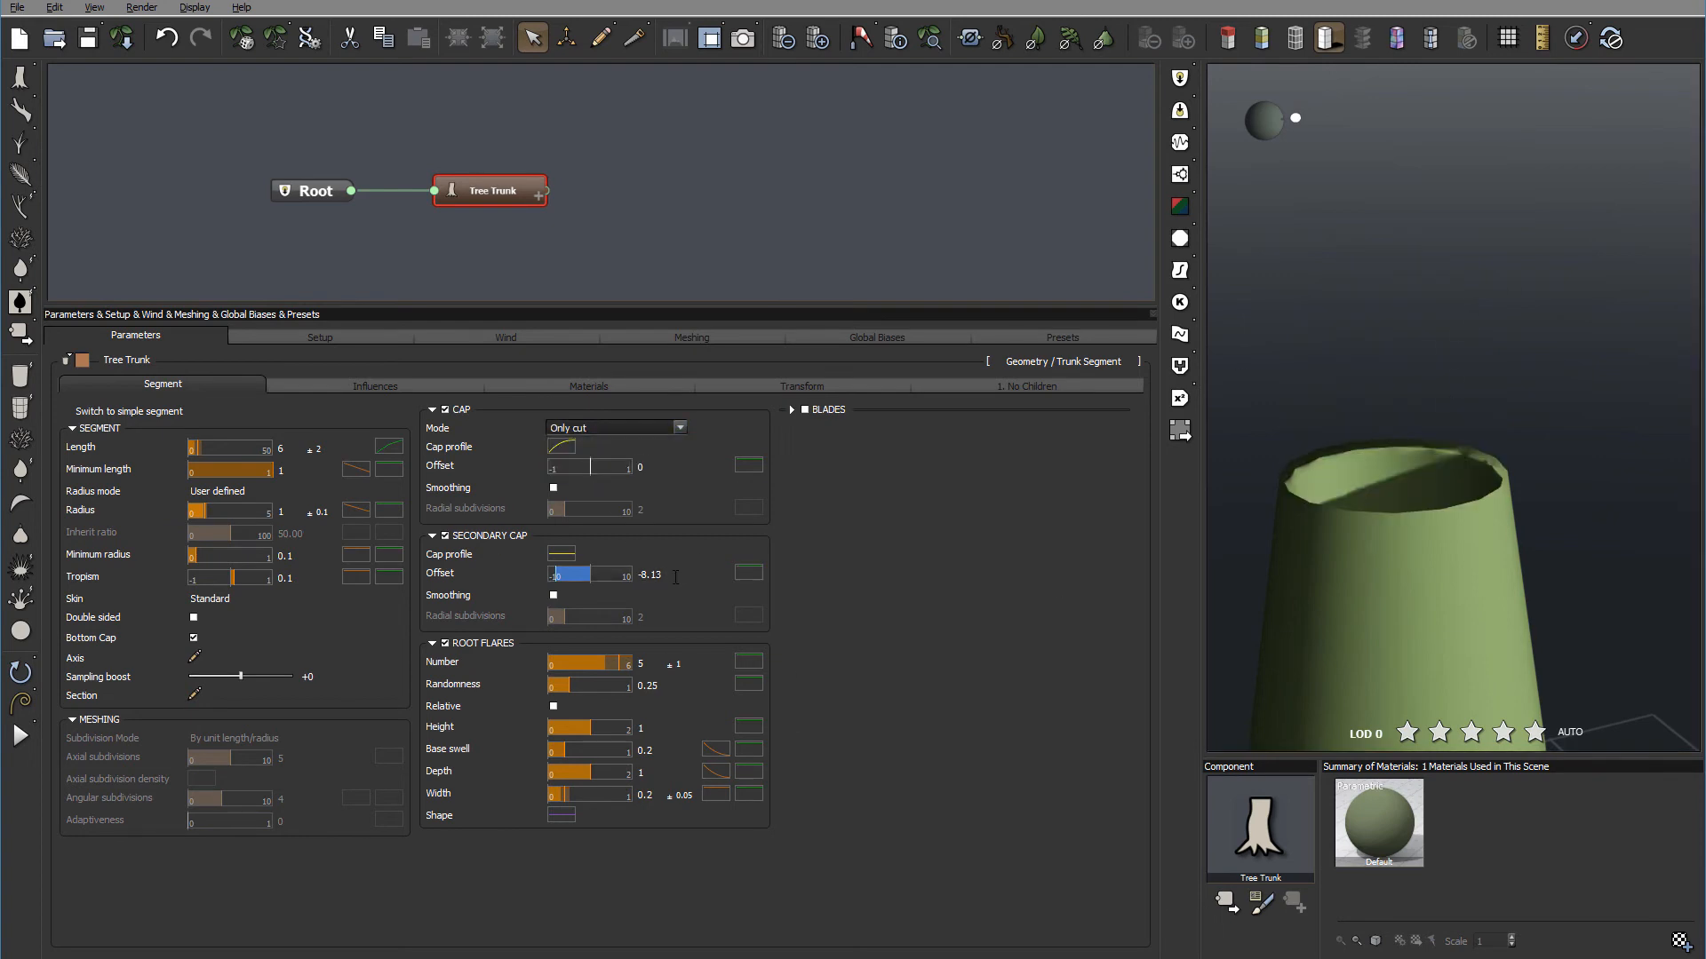
- Try a secondary cap offset of -2.92 on the cut trunk and reset the offset to 0
mouse_move(577, 578)
mouse_down()
mouse_move(615, 577)
mouse_move(580, 582)
mouse_up()
drag(1403, 493, 1358, 366)
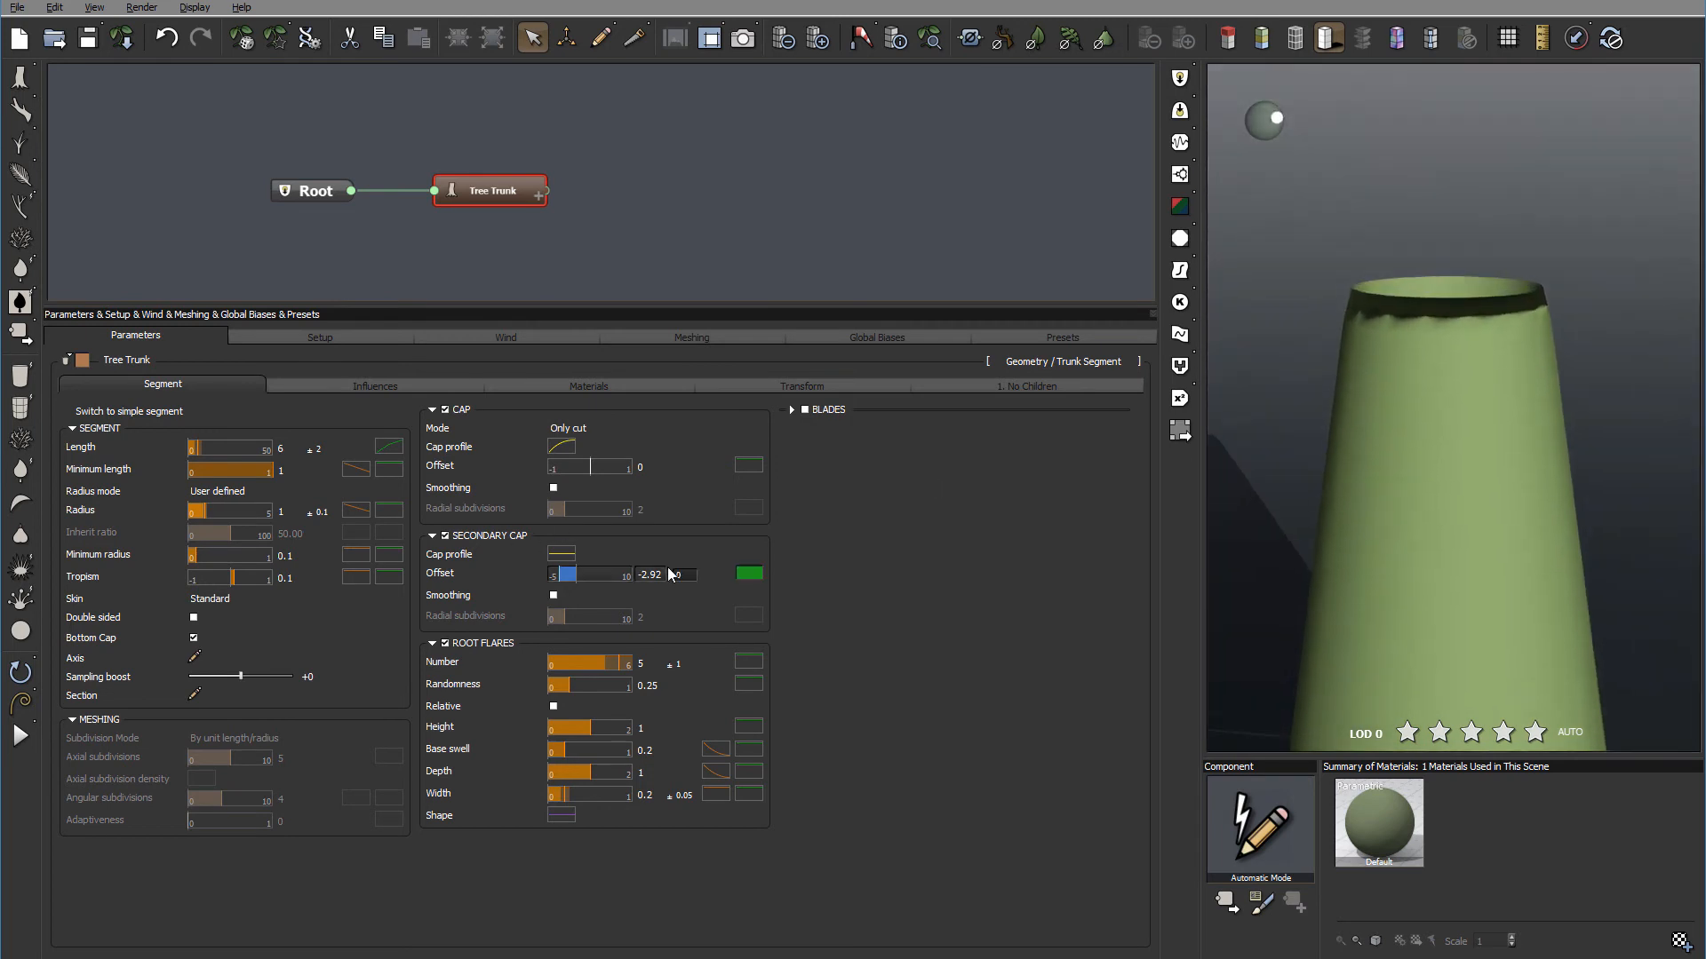
click(664, 575)
text(0)
key(Return)
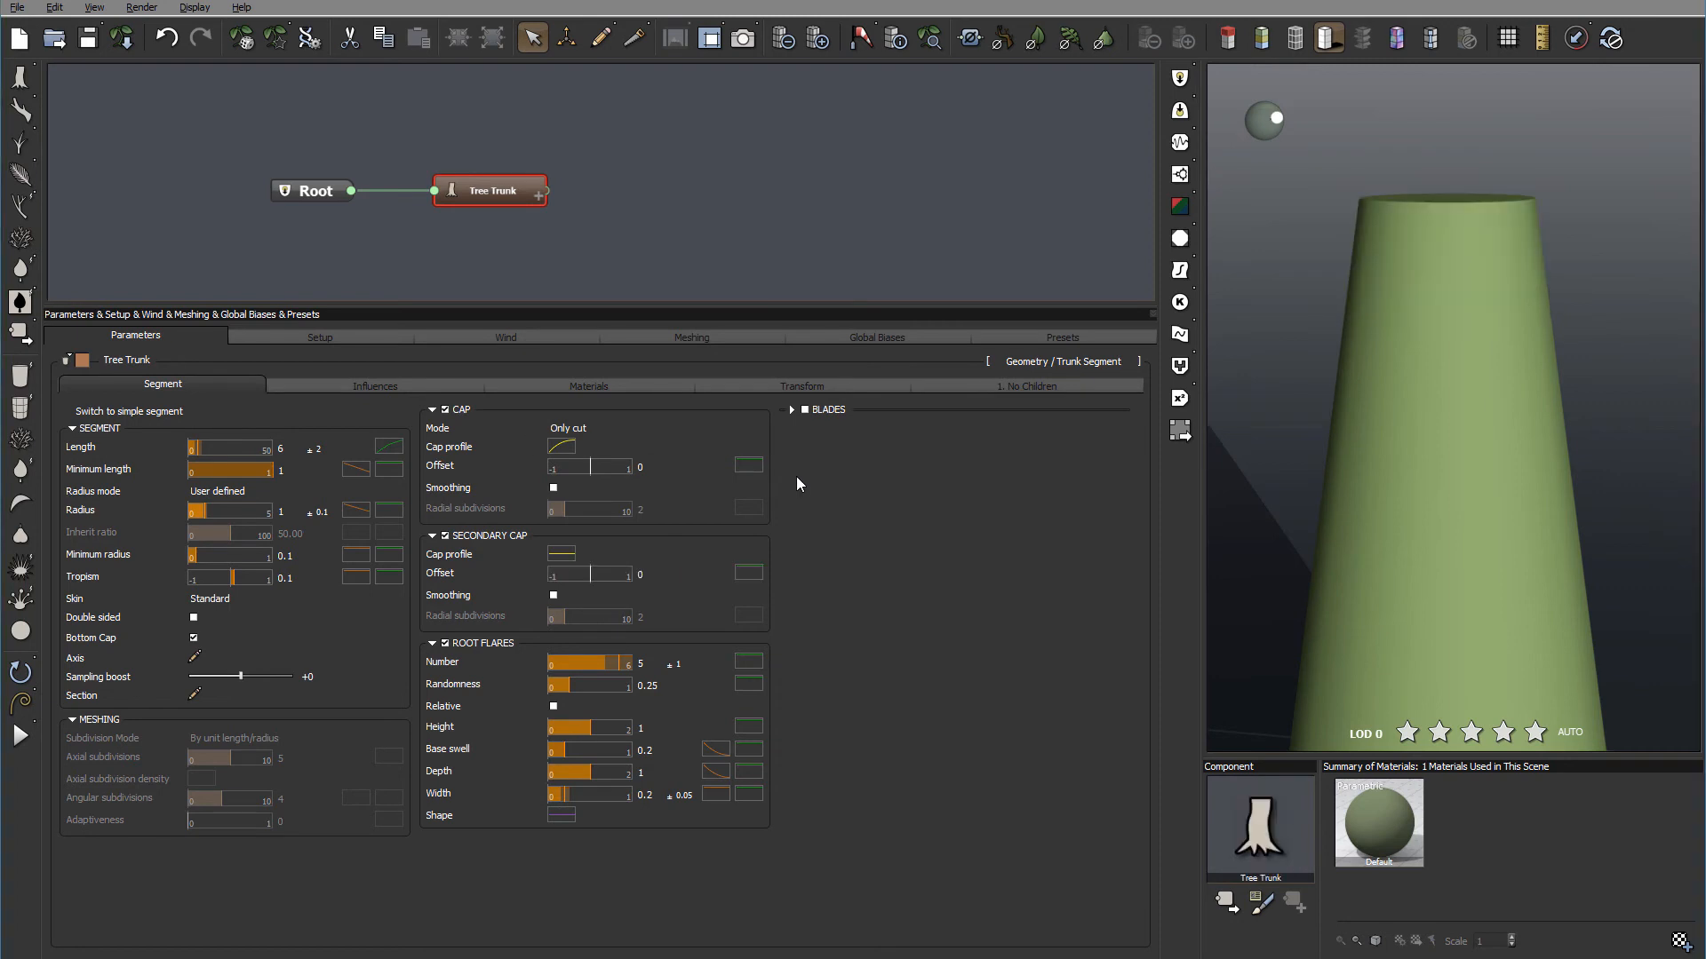
- Compare the trunk's base with the root flares disabled and re-enabled
drag(1448, 293, 1467, 334)
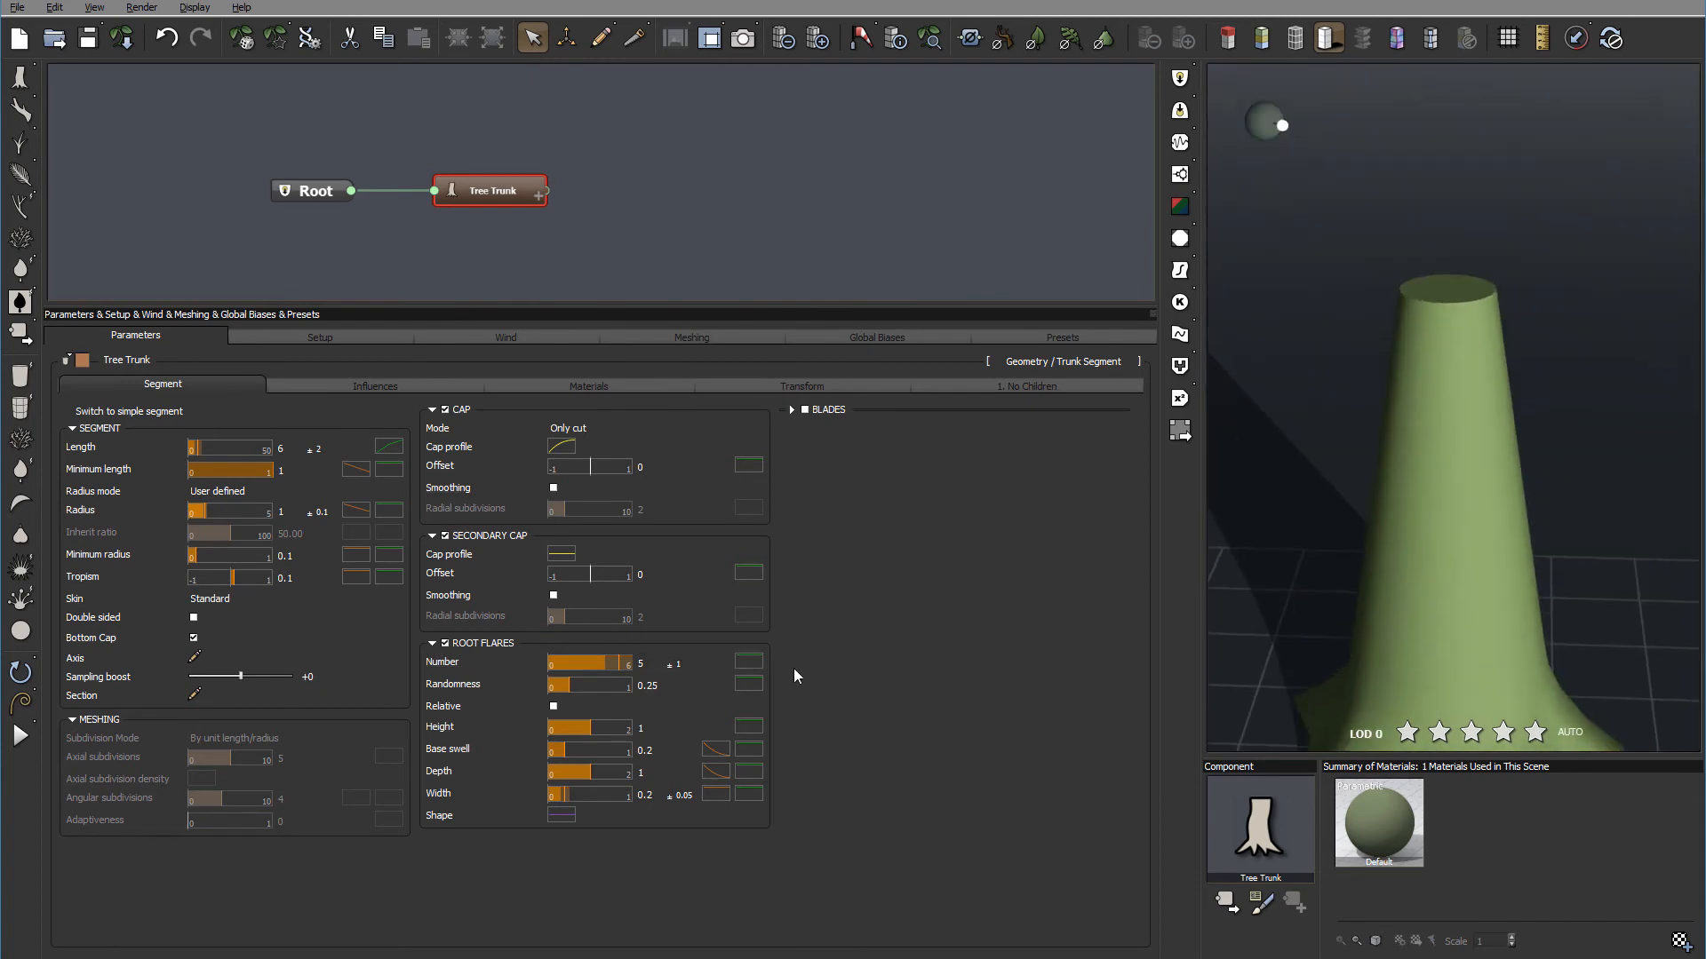
drag(1544, 604, 1553, 386)
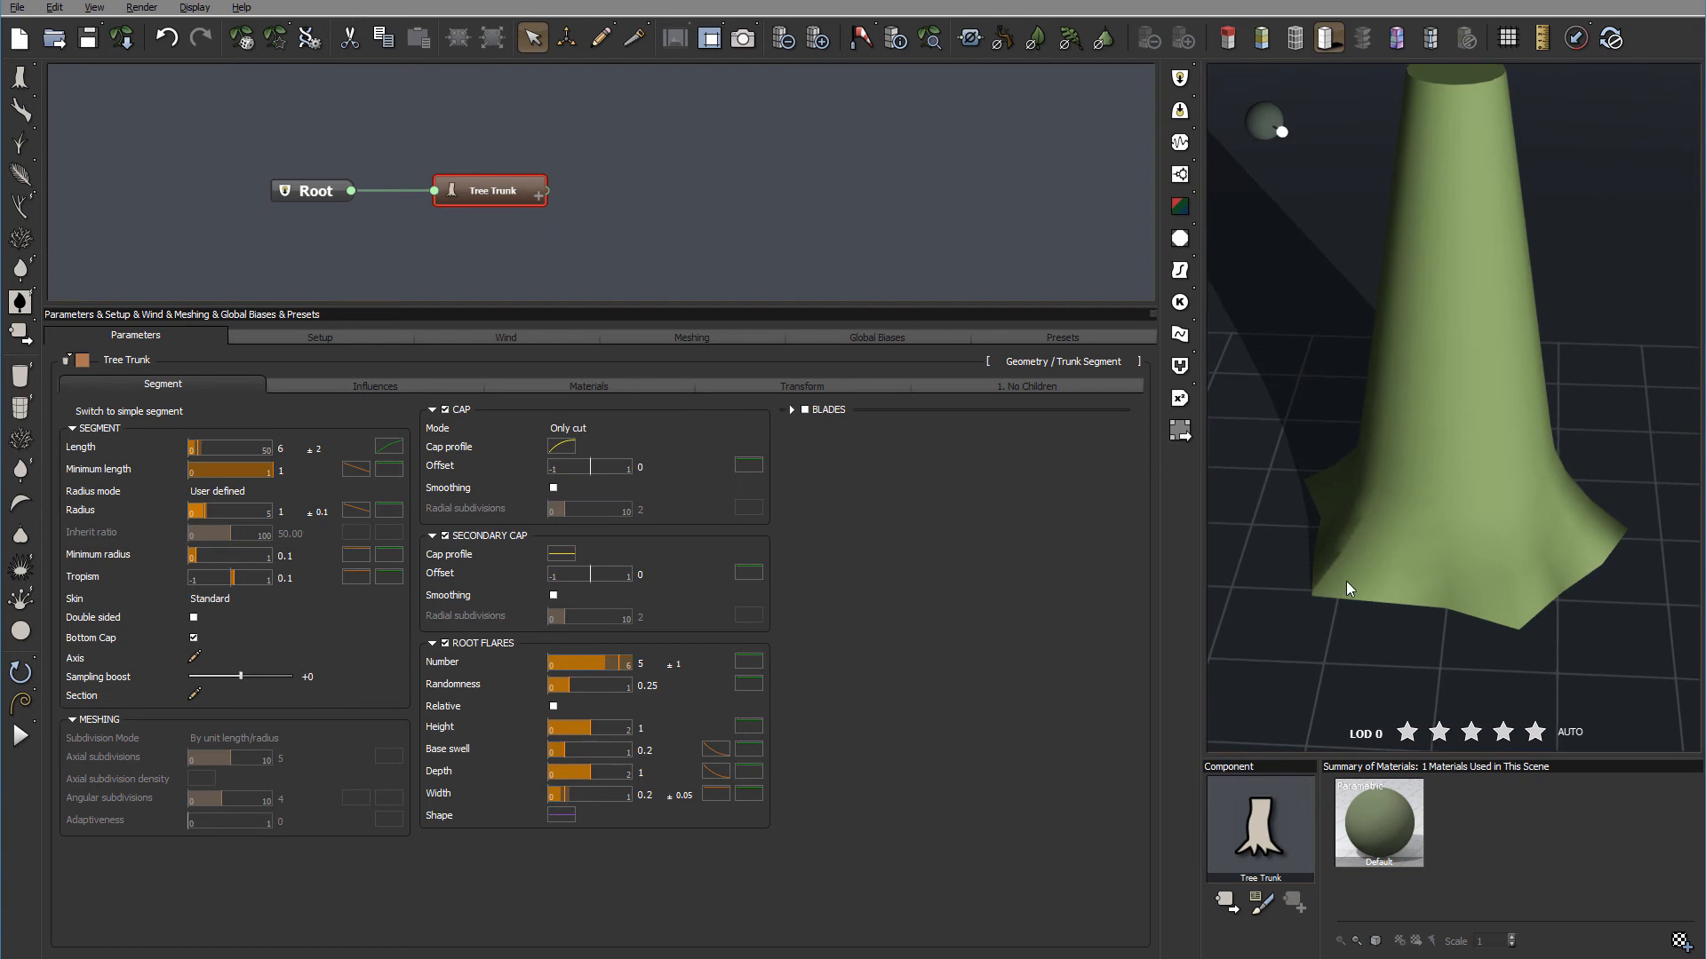
drag(1314, 535, 1515, 430)
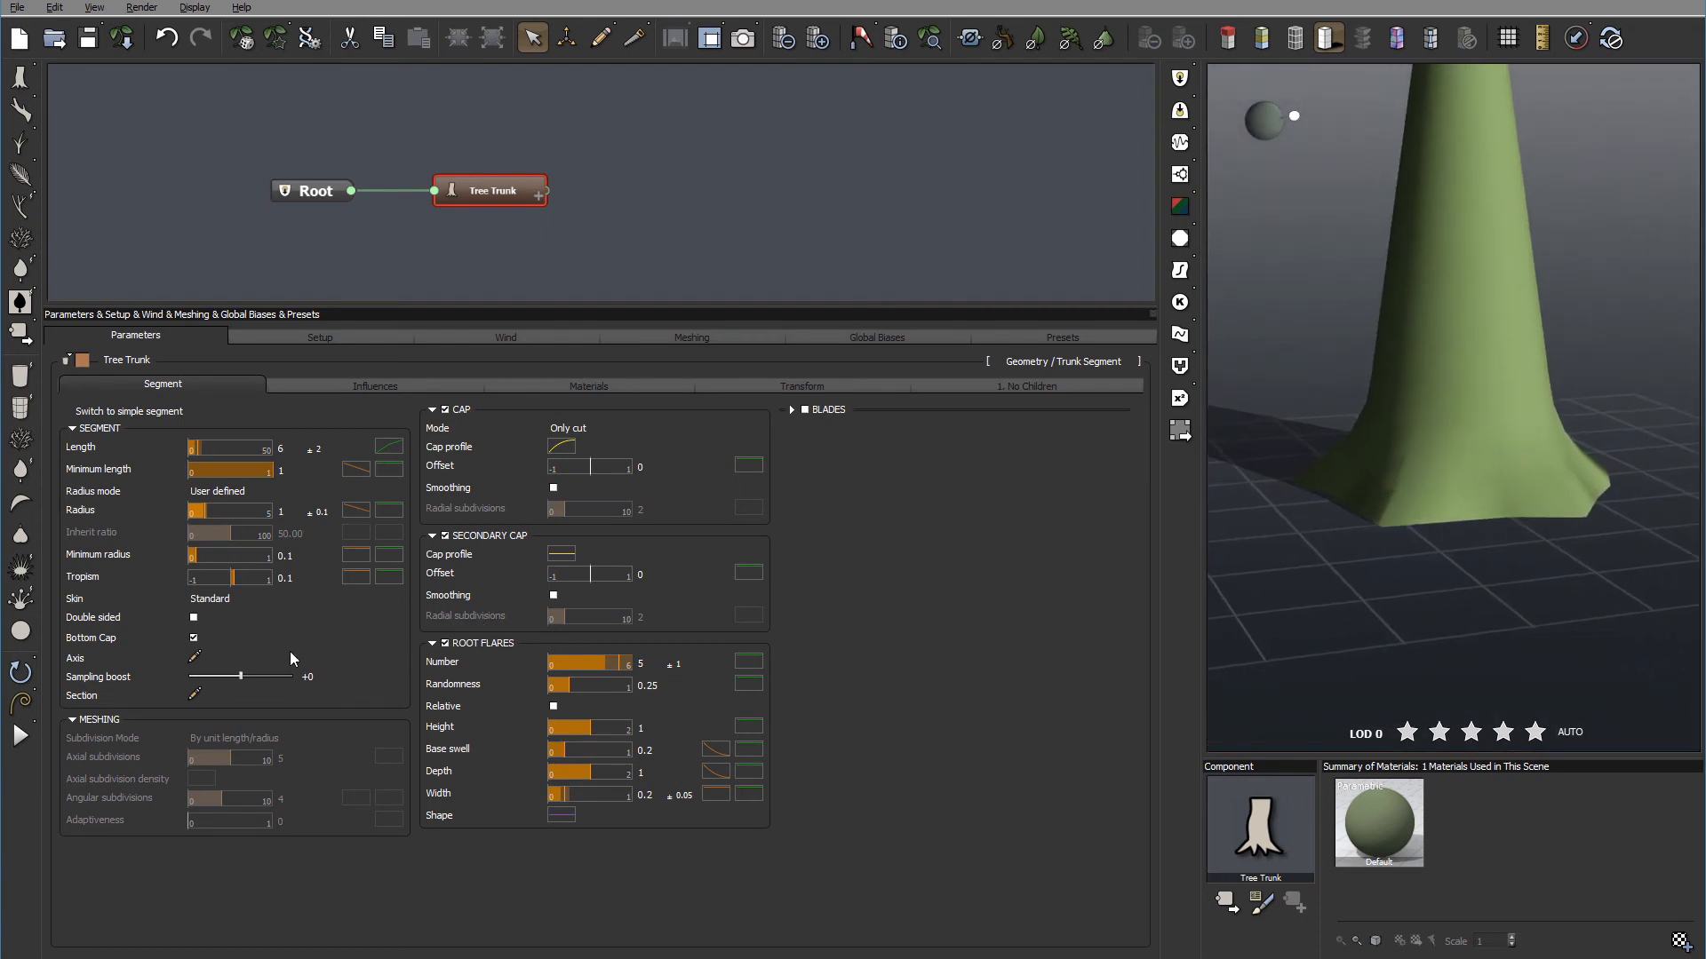
click(445, 643)
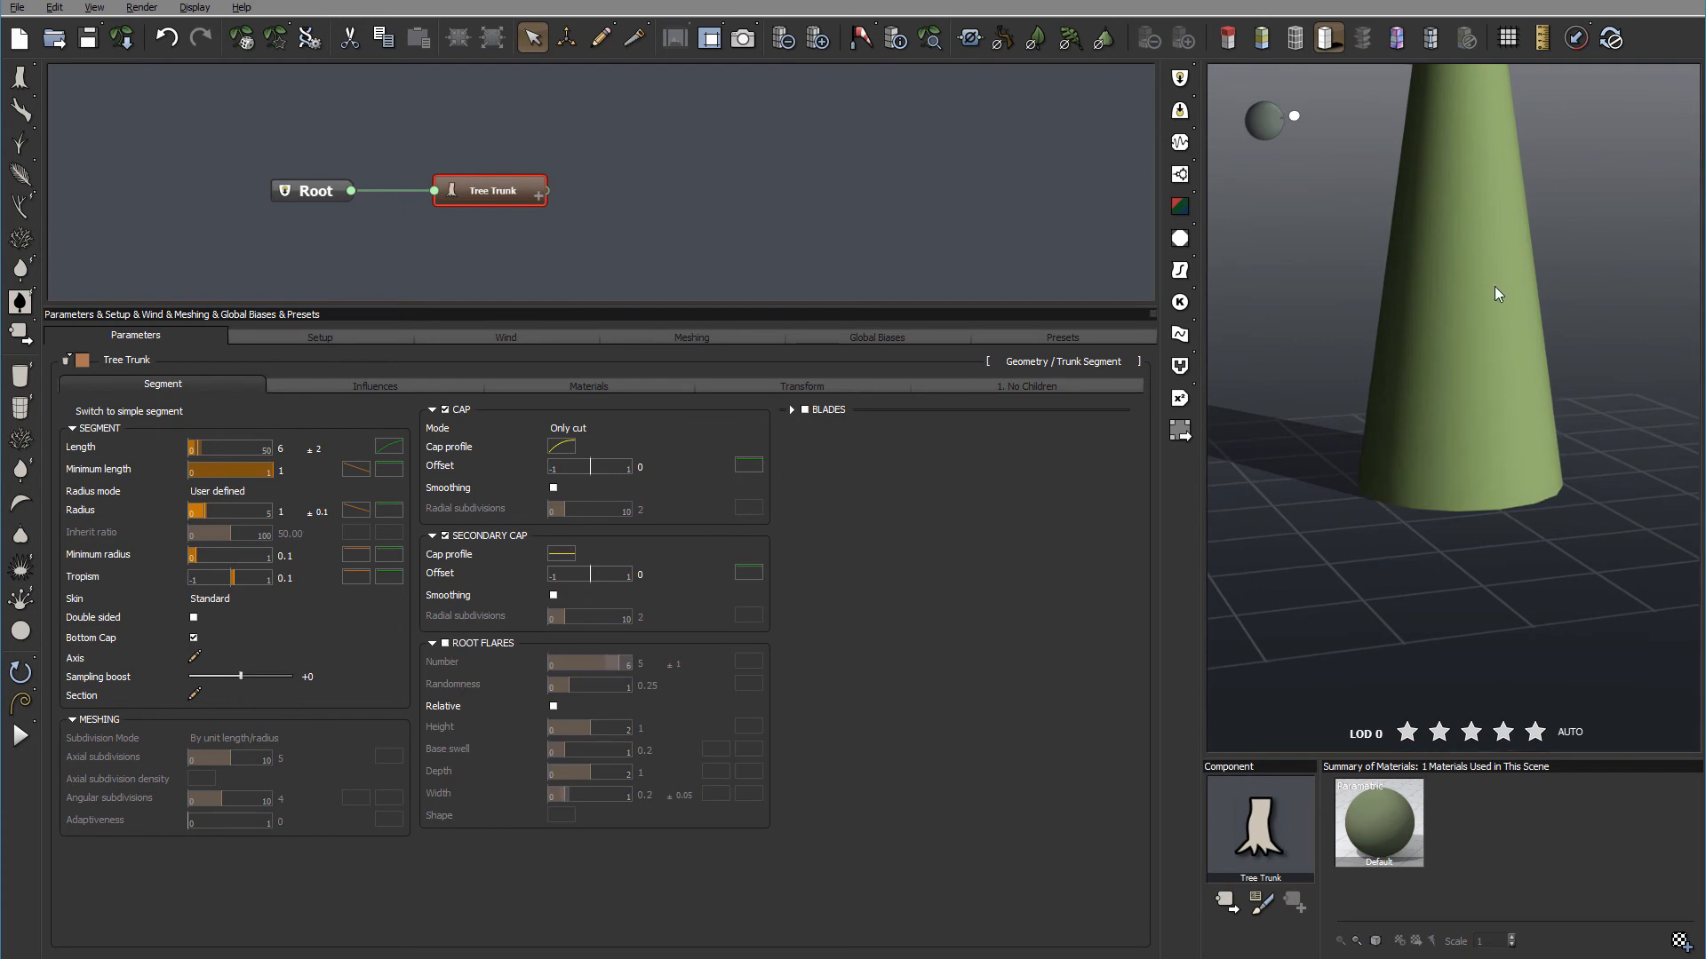
click(445, 643)
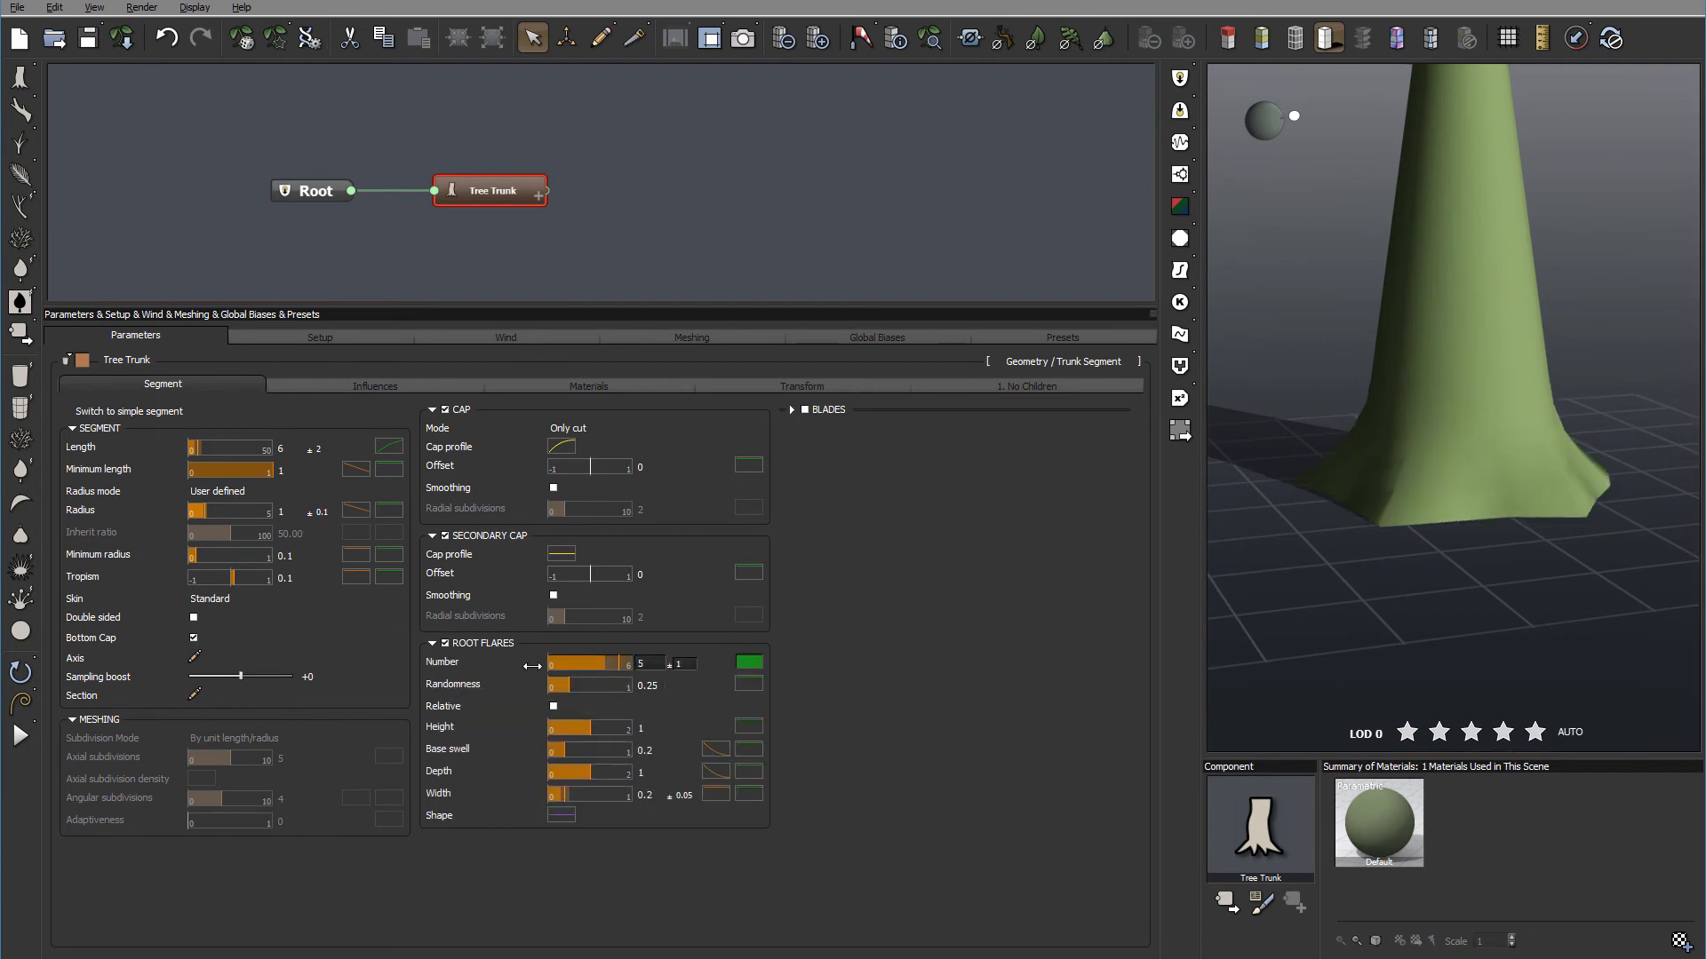
- Set the number of root flares to 10 and inspect the trunk's base from several angles
mouse_move(1410, 477)
mouse_down()
mouse_move(1382, 487)
mouse_move(1489, 544)
mouse_move(1467, 500)
mouse_up()
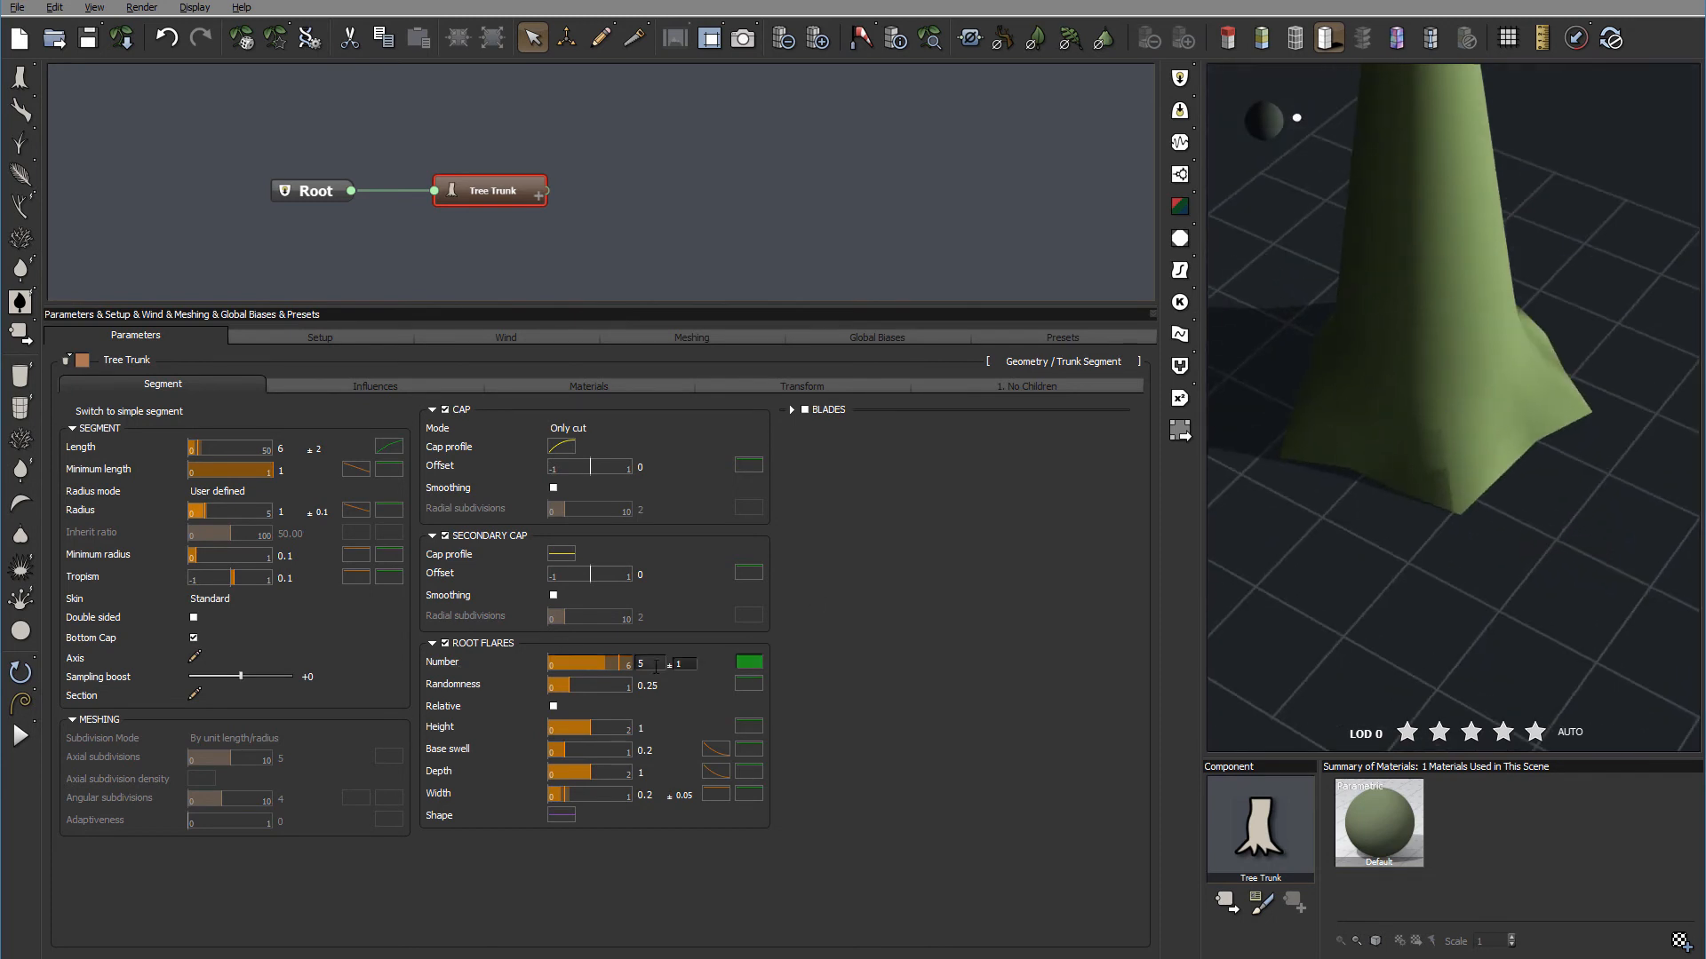
click(651, 663)
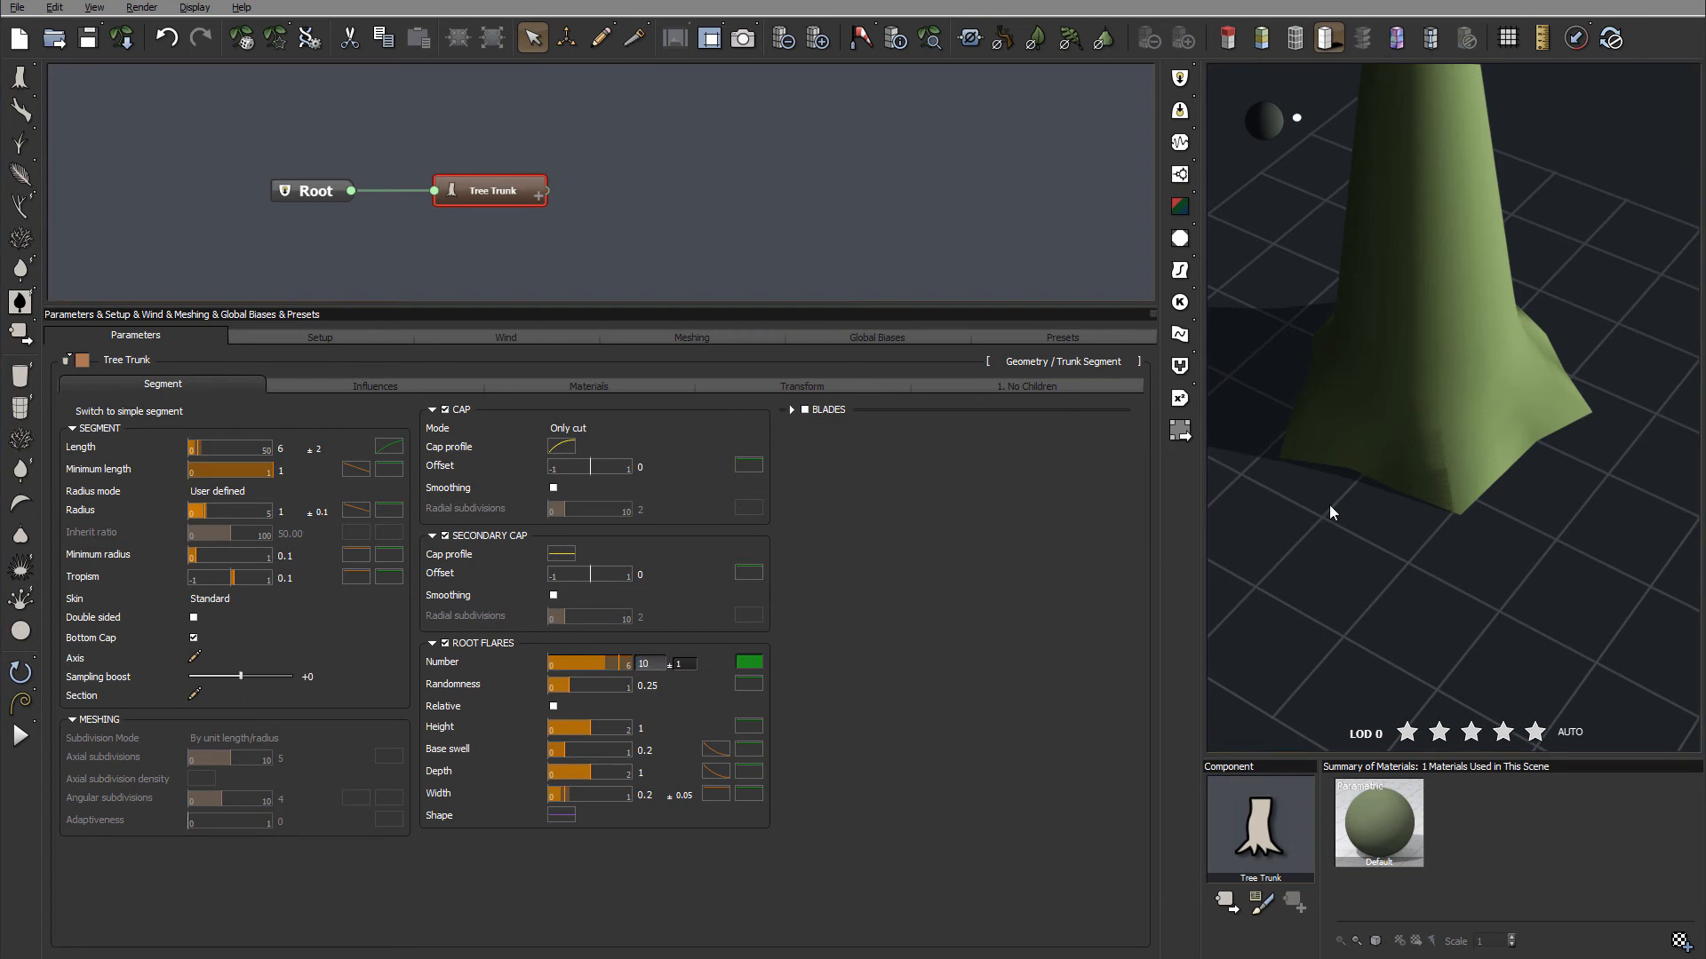
click(1431, 449)
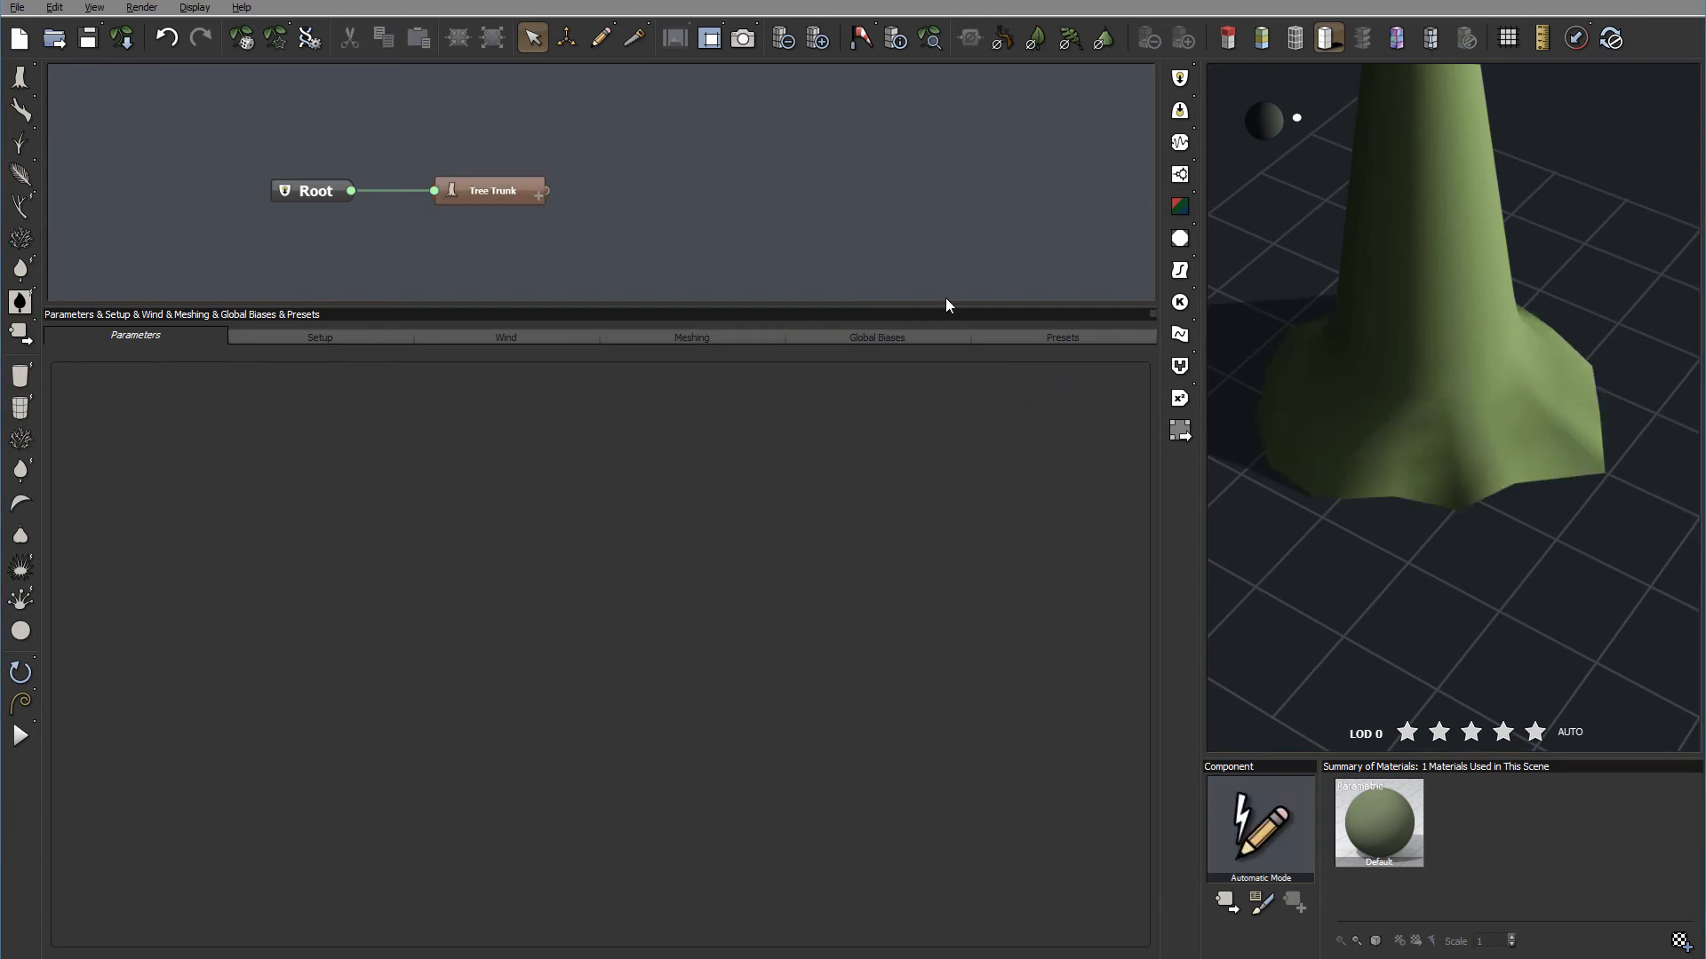
click(526, 183)
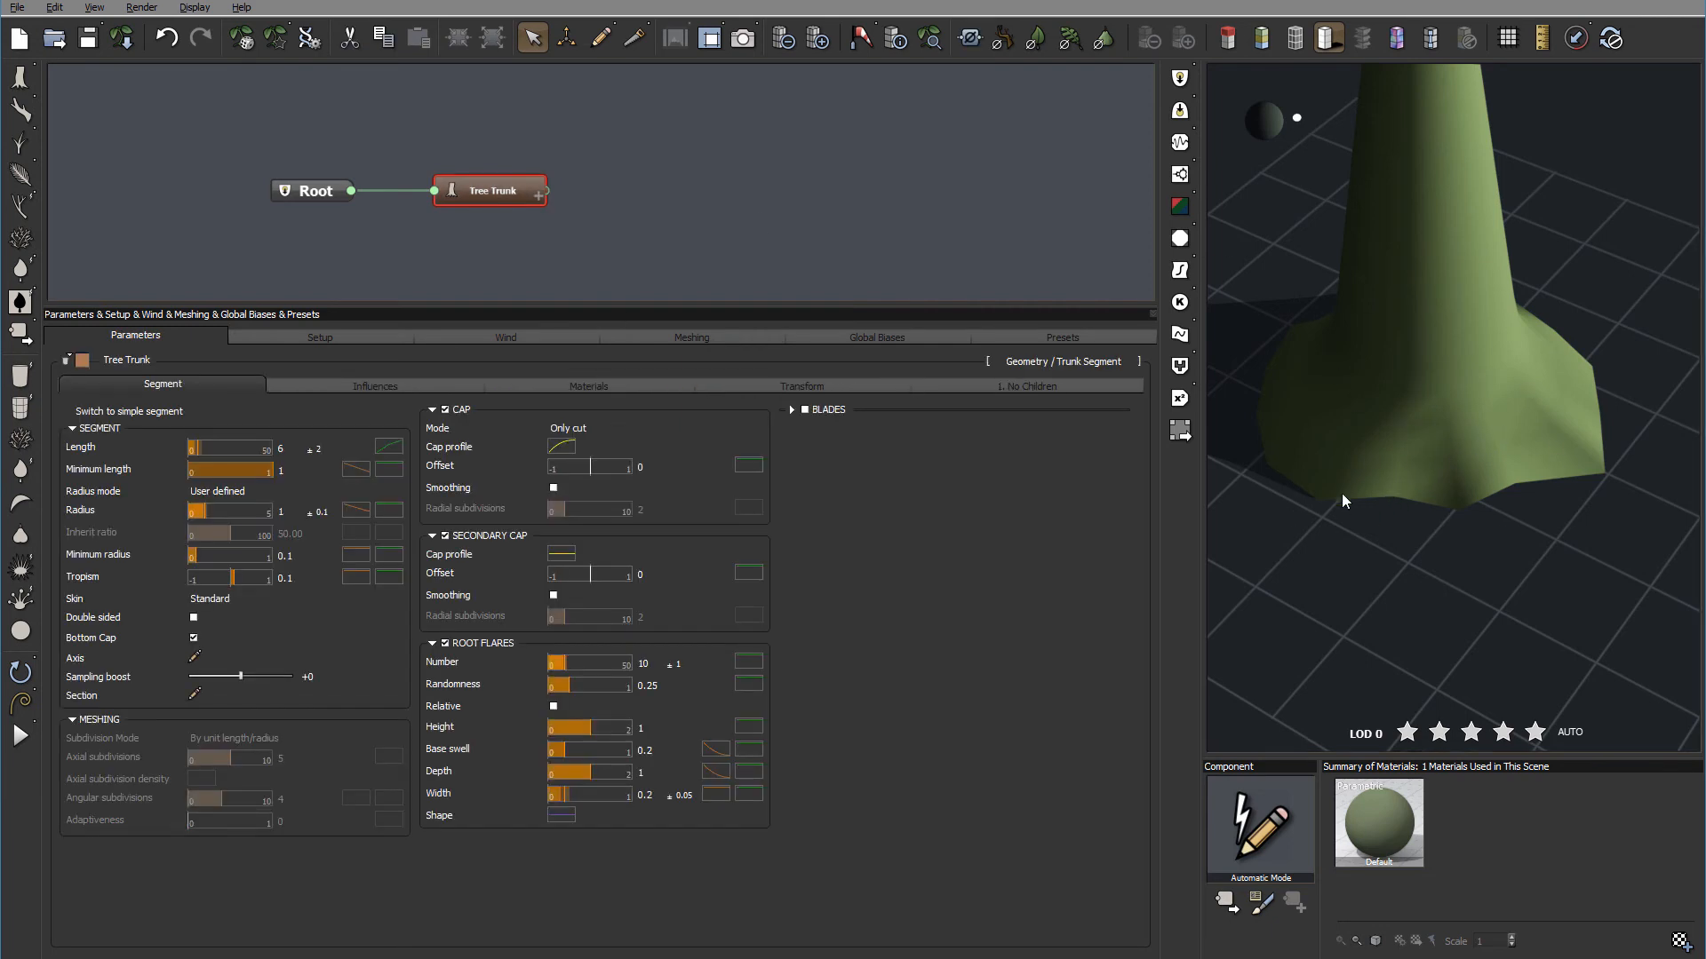
drag(1597, 501, 1468, 466)
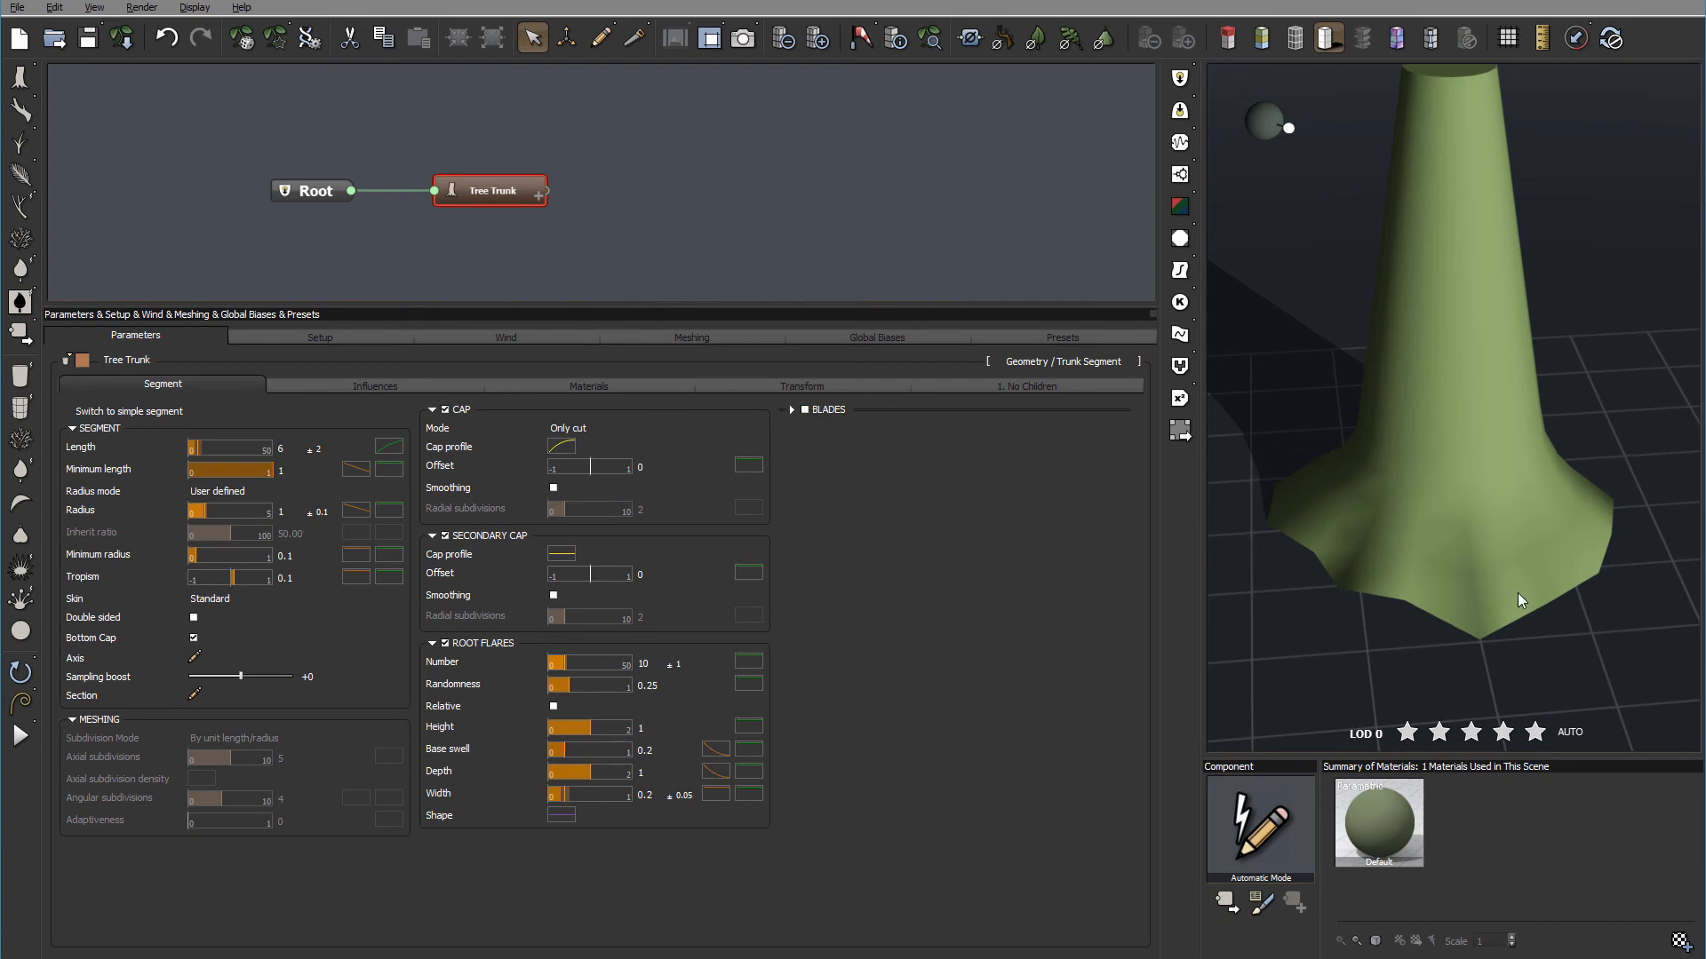
drag(1543, 528, 1486, 488)
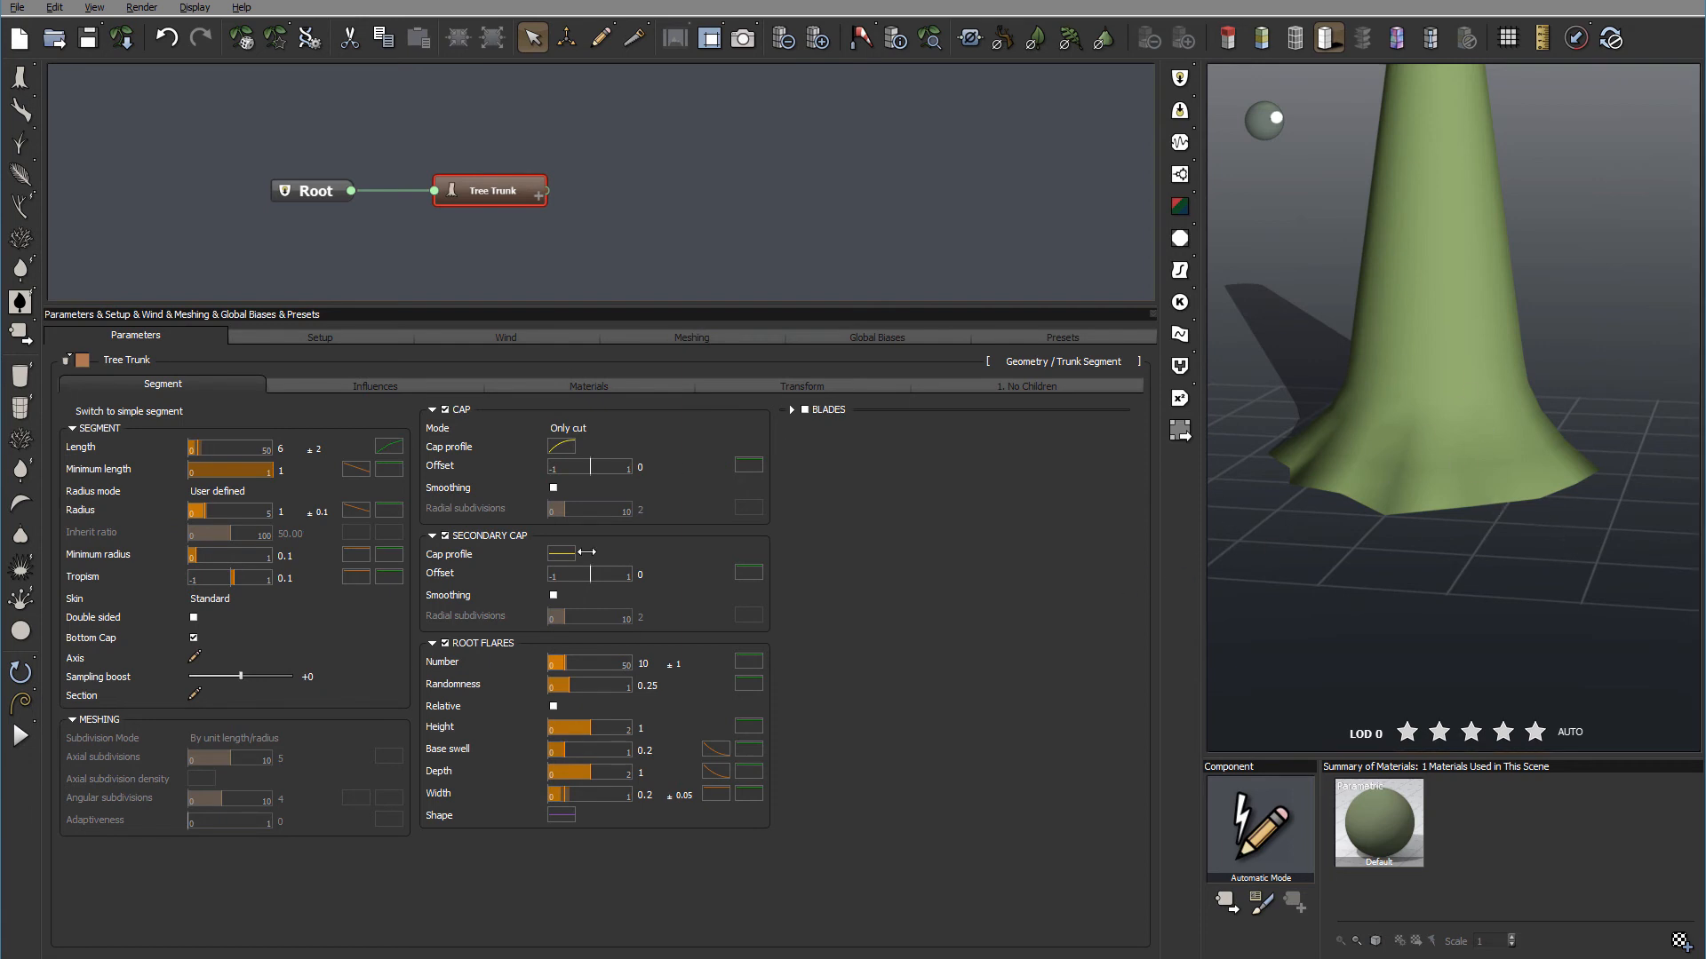
- Set the number of root flares back to 5
drag(1464, 510, 1449, 444)
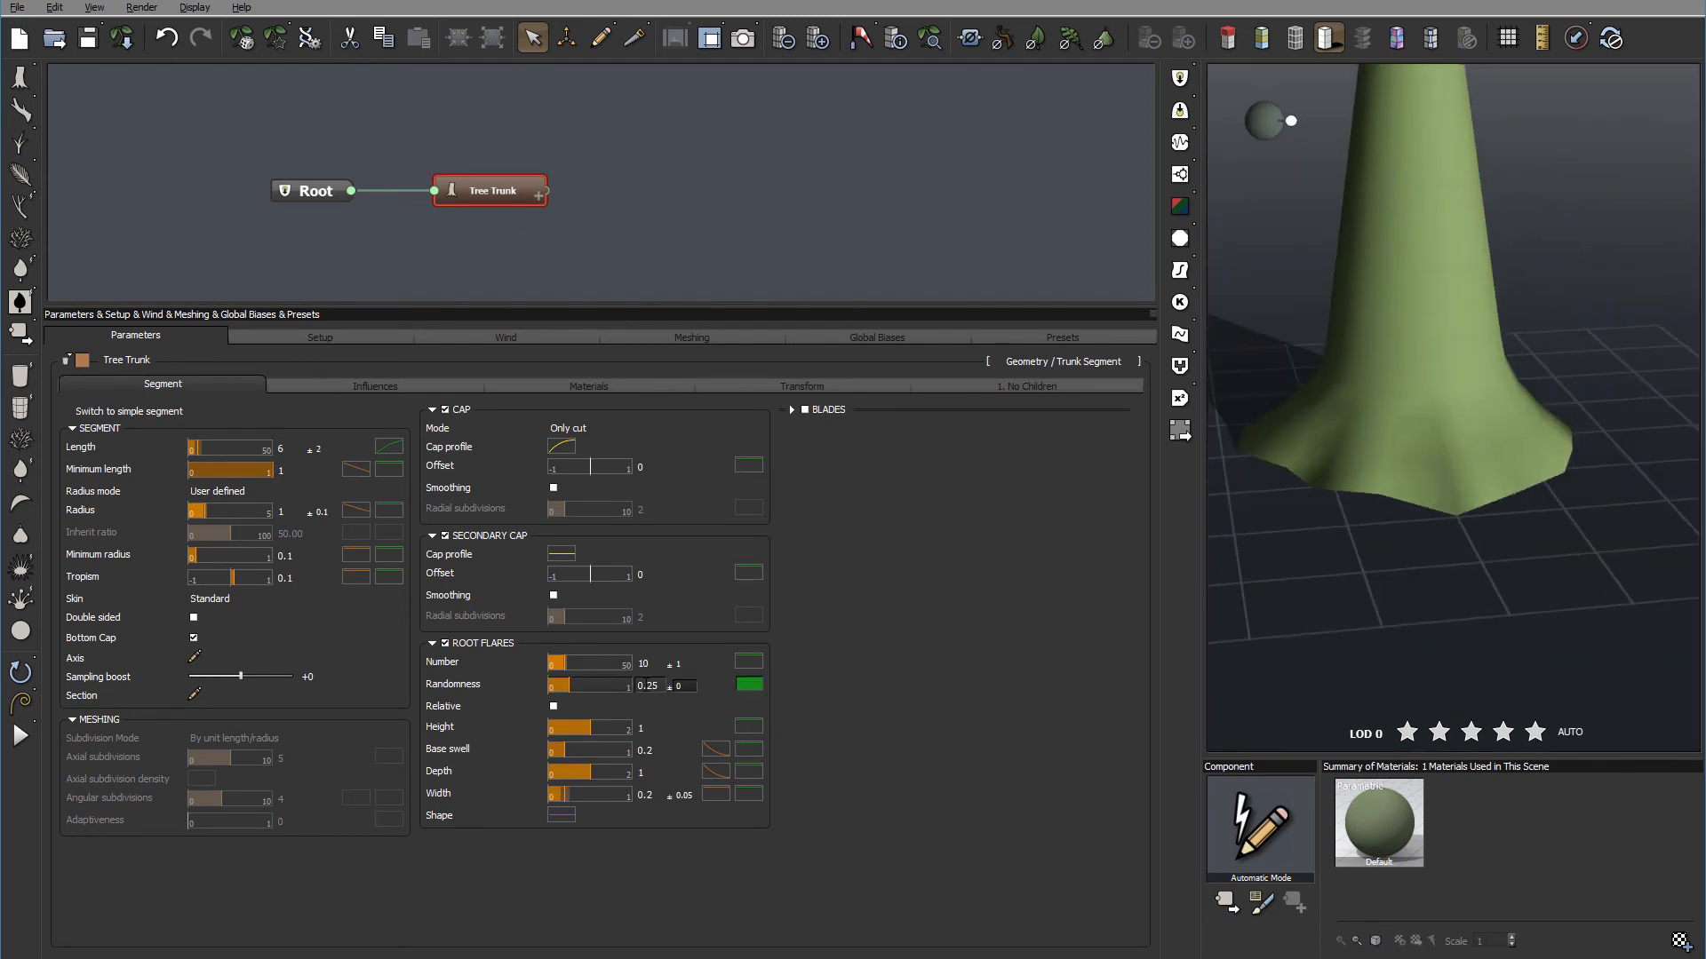
double_click(643, 664)
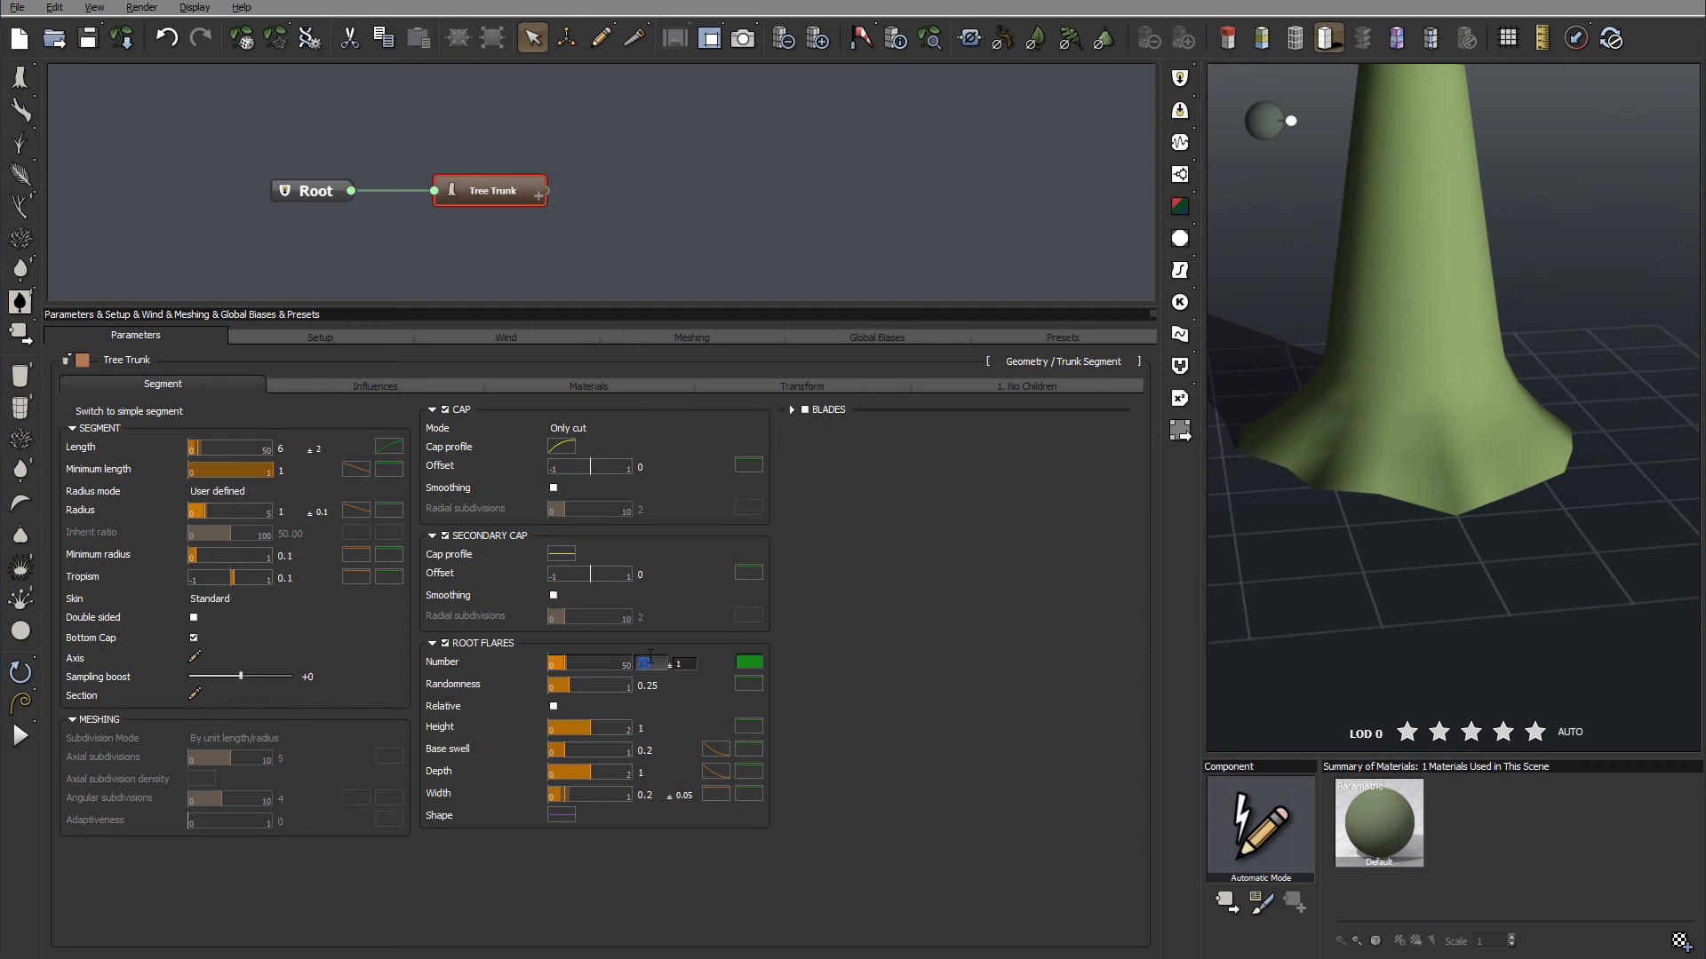
text(5)
key(Return)
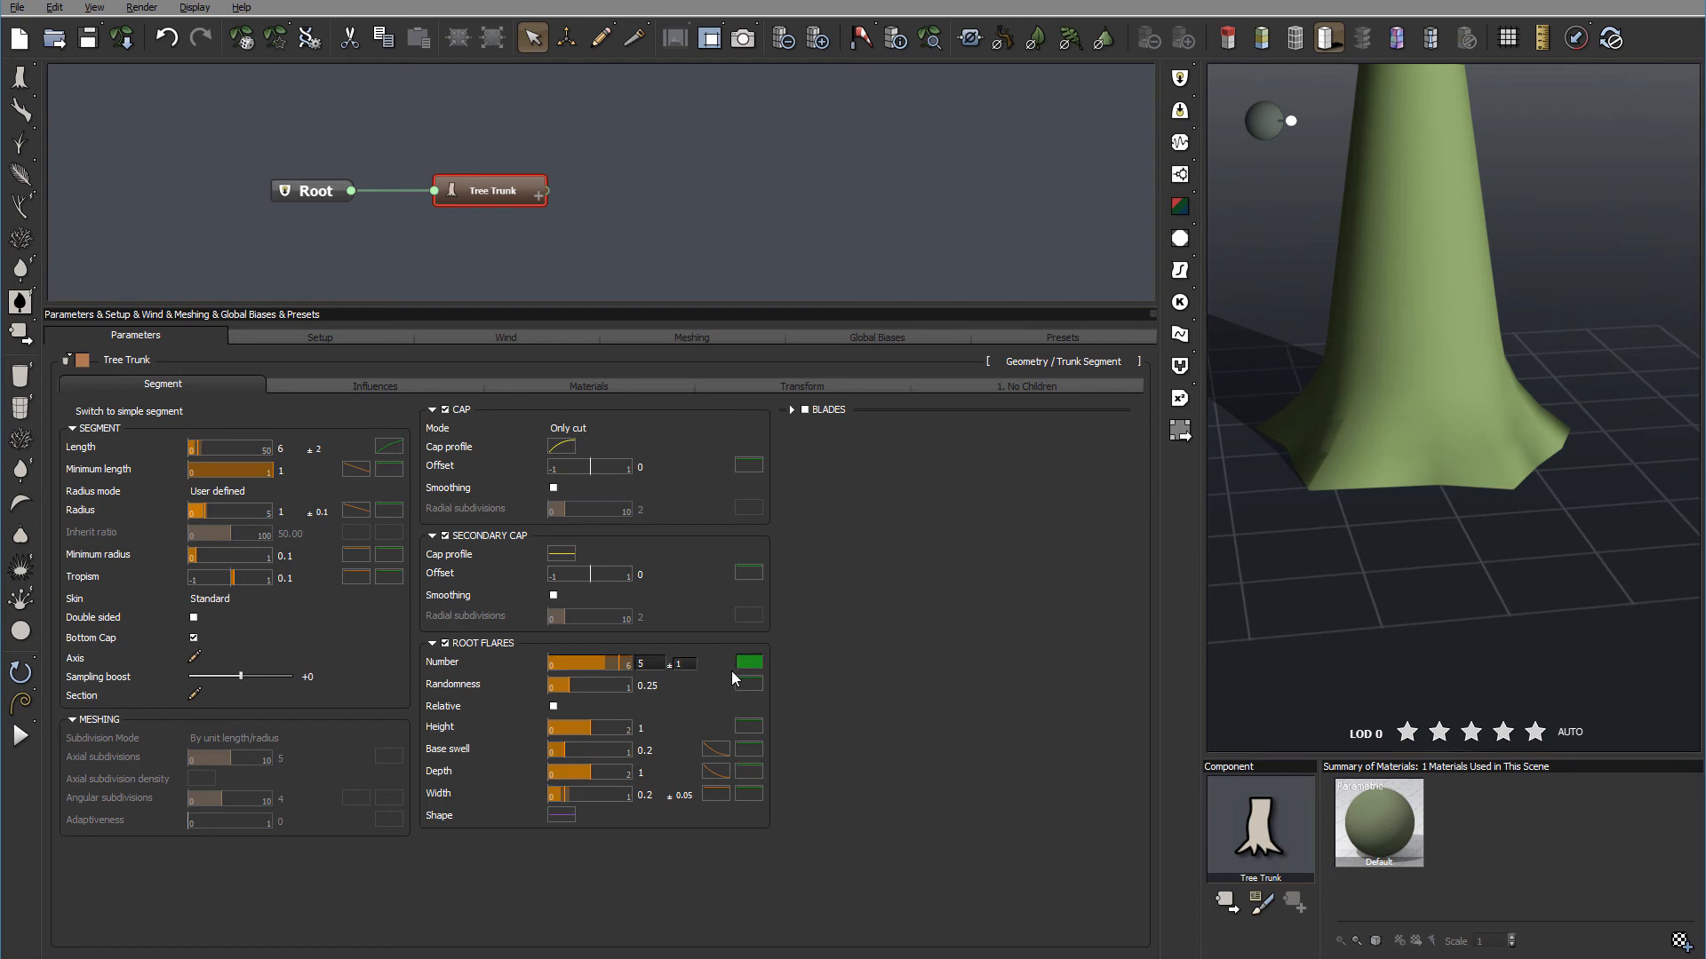
- Set the root flares' randomness to 0.79 with a variation of 0.5
drag(607, 685, 612, 686)
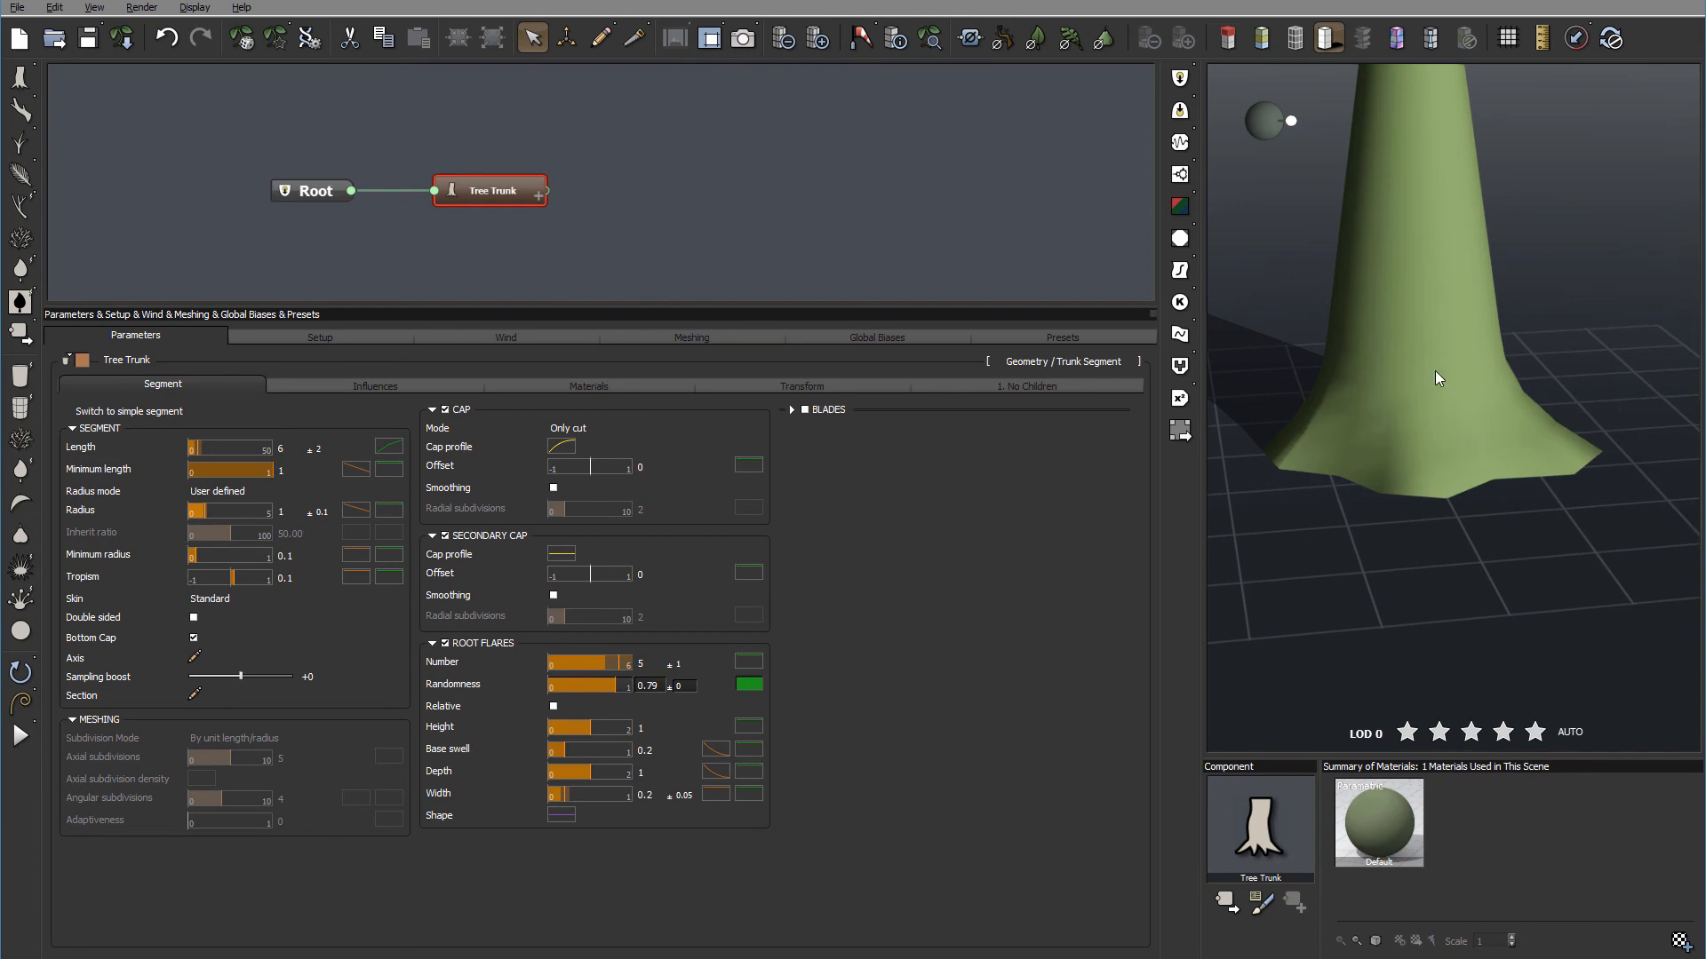
drag(1465, 459, 1315, 498)
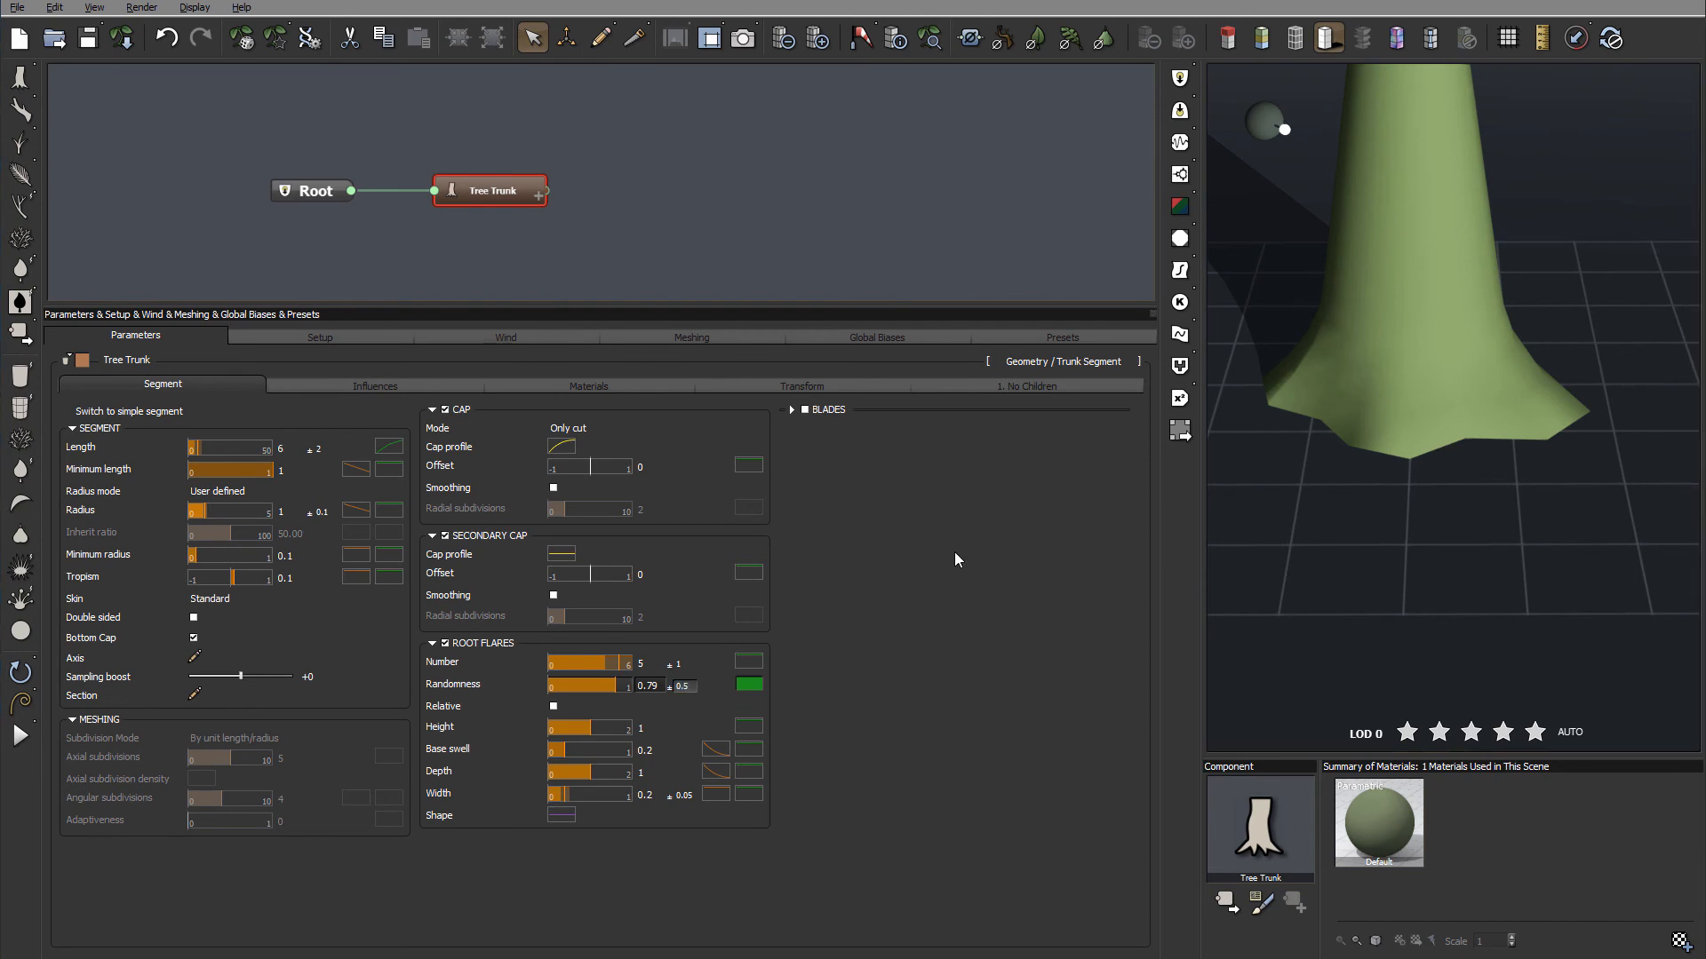
mouse_move(1576, 378)
mouse_down()
mouse_move(1389, 383)
mouse_move(1426, 423)
mouse_move(1590, 417)
mouse_move(1585, 381)
mouse_move(1572, 391)
mouse_up()
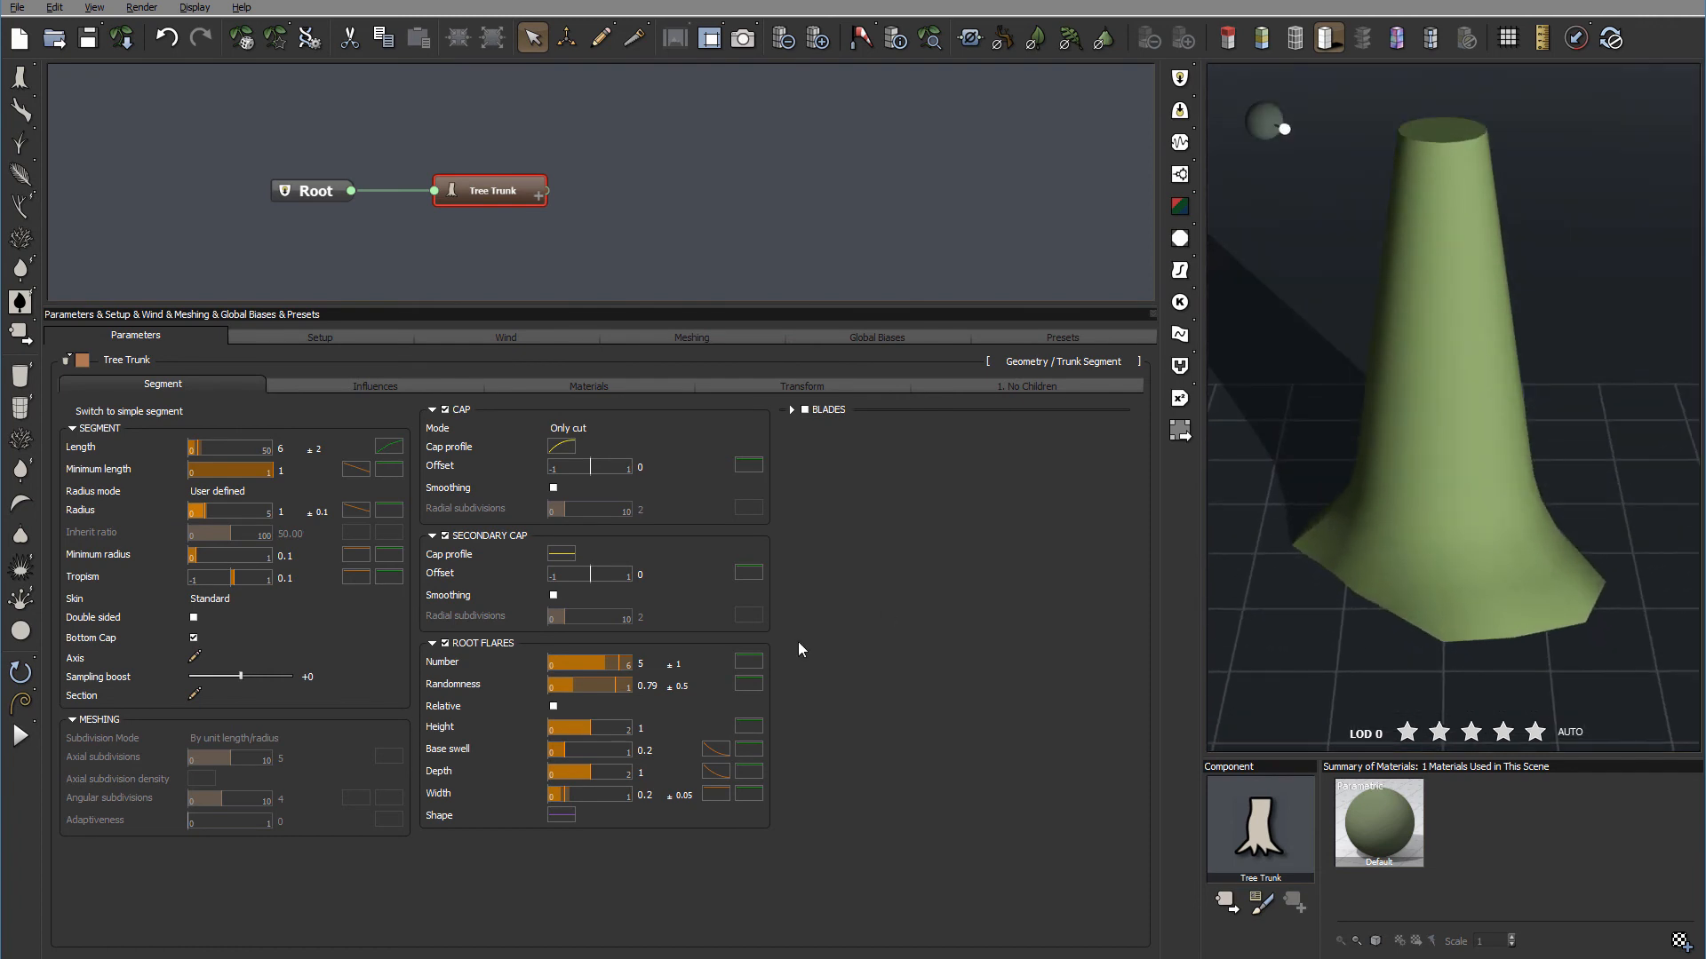
- Set the root flares' randomness to 0.5 and examine the flared base from different sides
click(654, 686)
text(0.5)
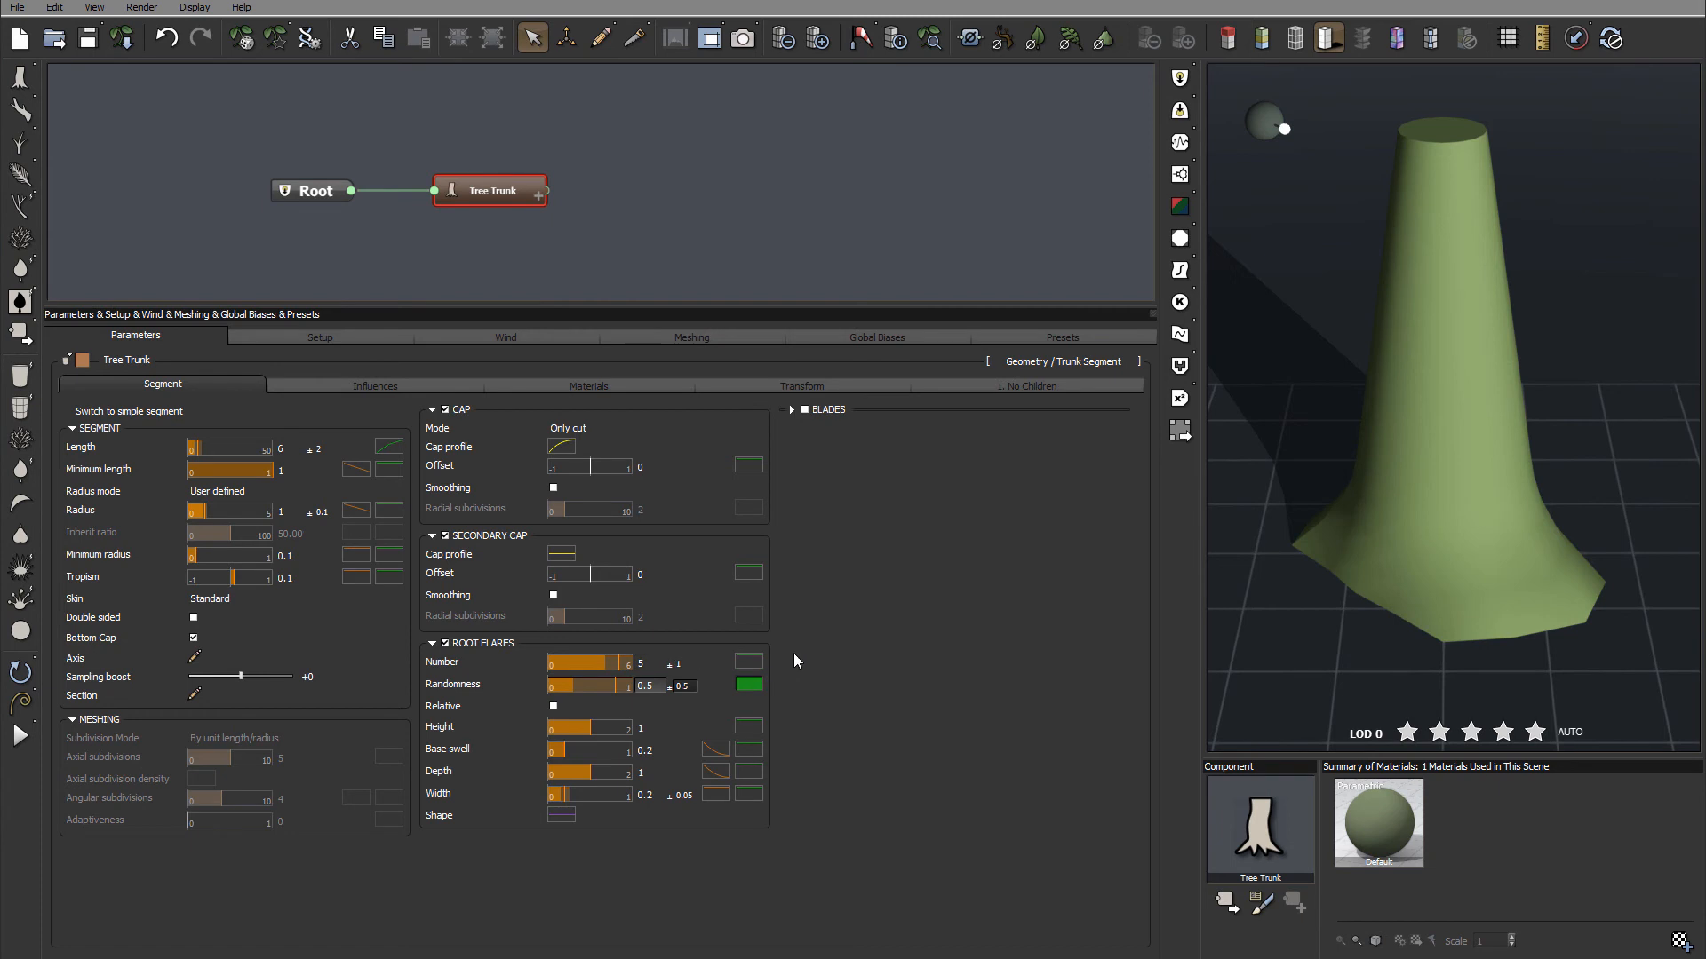
key(Return)
drag(1634, 626, 1569, 581)
drag(1469, 423, 1574, 465)
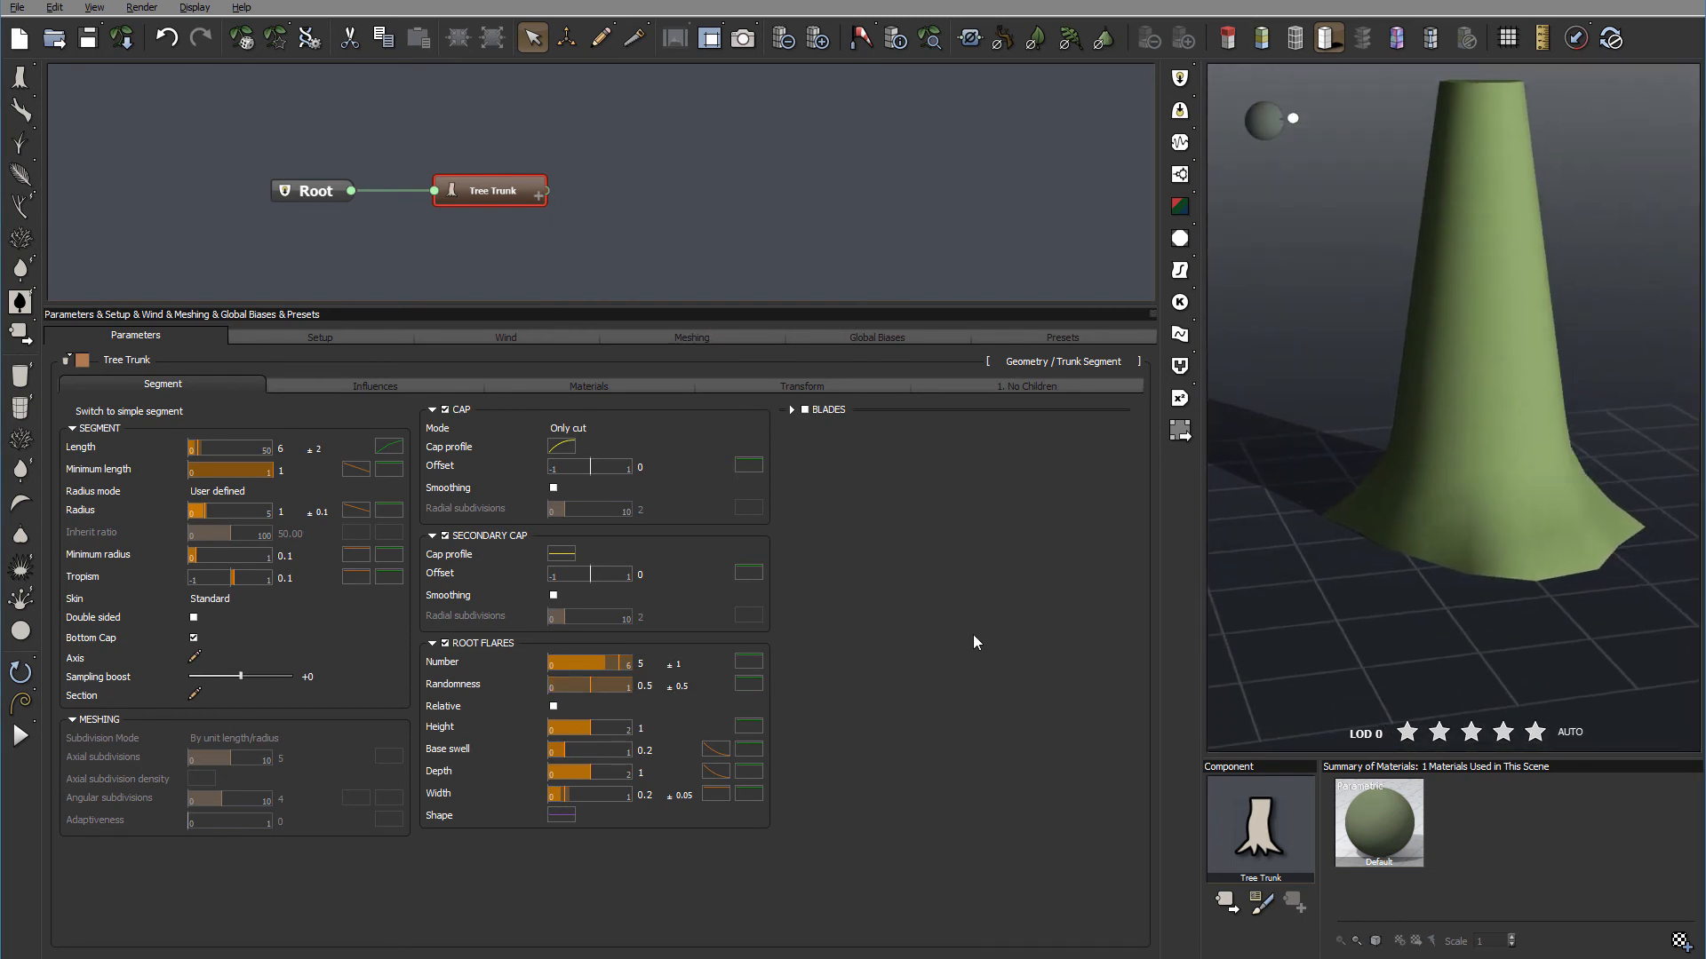
- Set both the root flares' randomness and its variation to 0
click(685, 687)
text(0)
key(Tab)
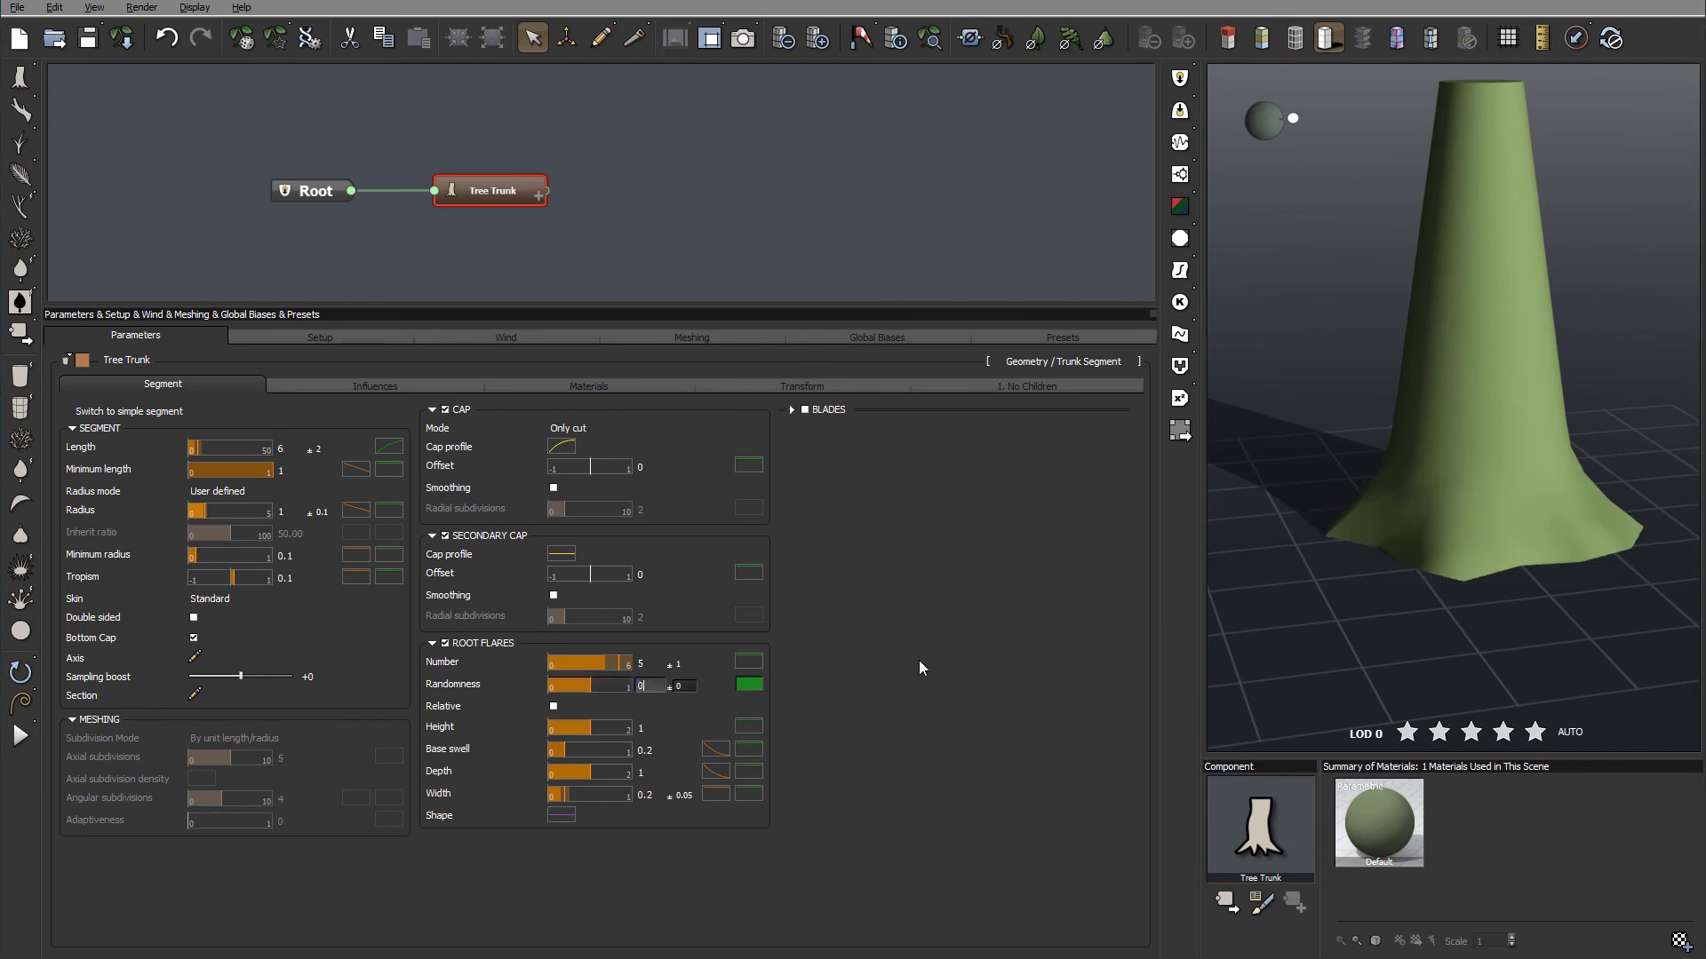
text(0)
key(Return)
- Make the root flares' height relative to the trunk by enabling the Relative option
drag(1500, 526, 1302, 388)
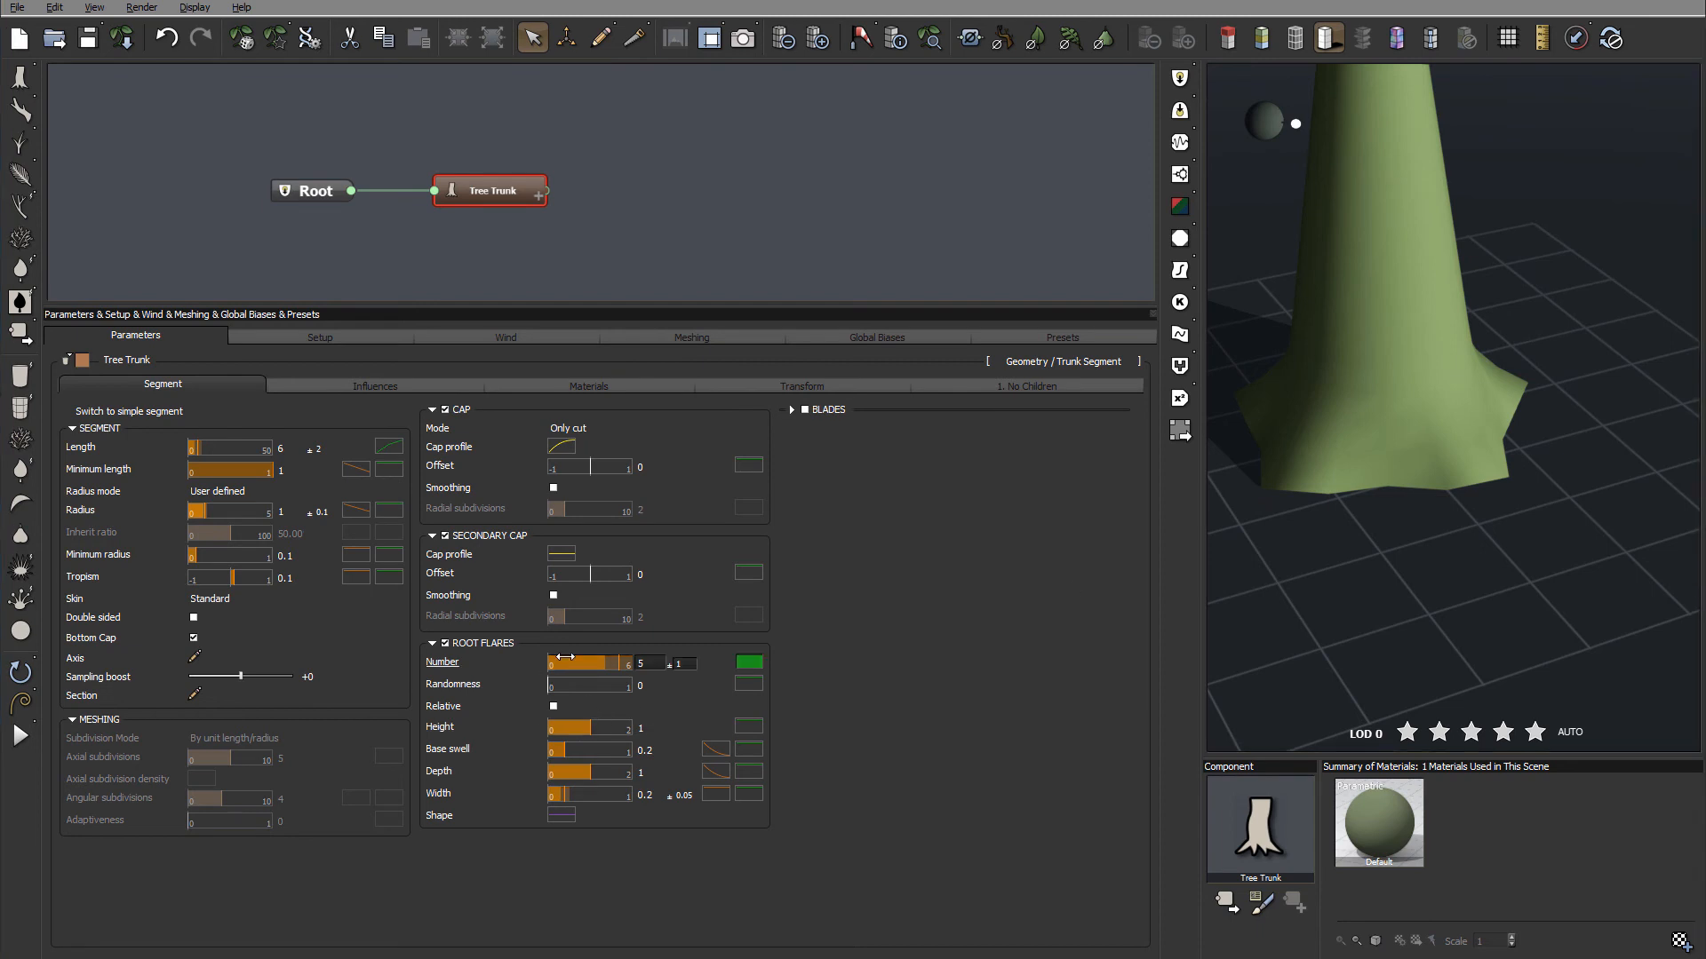
click(554, 707)
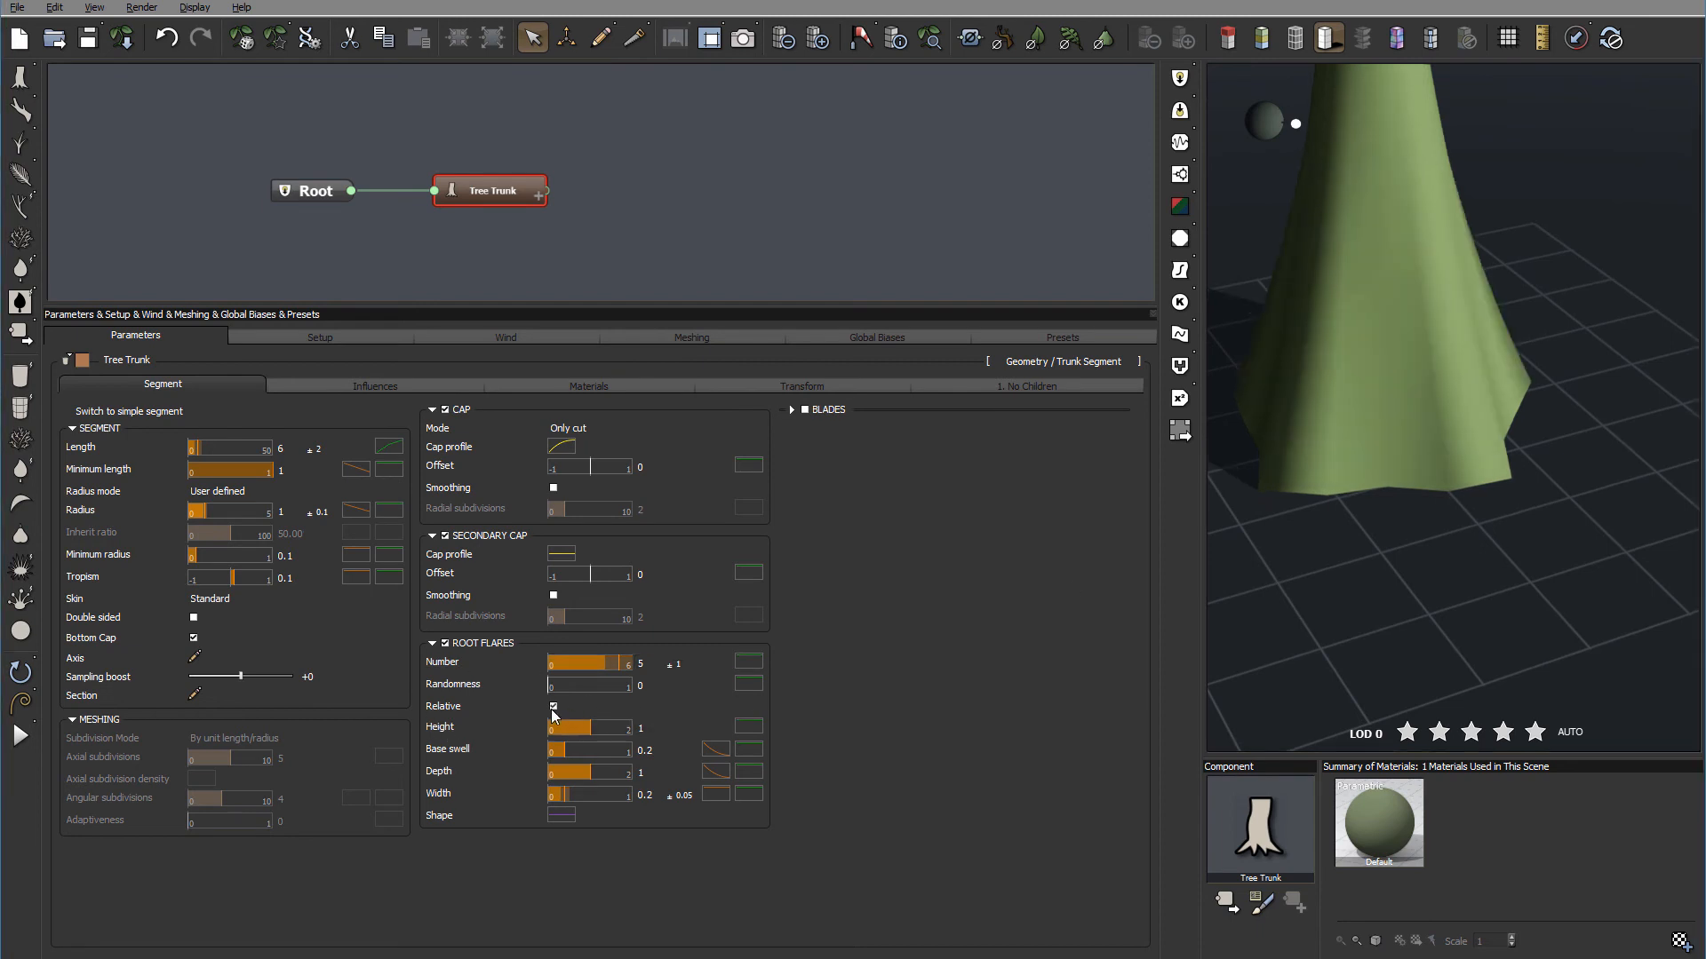
drag(1643, 526, 1512, 505)
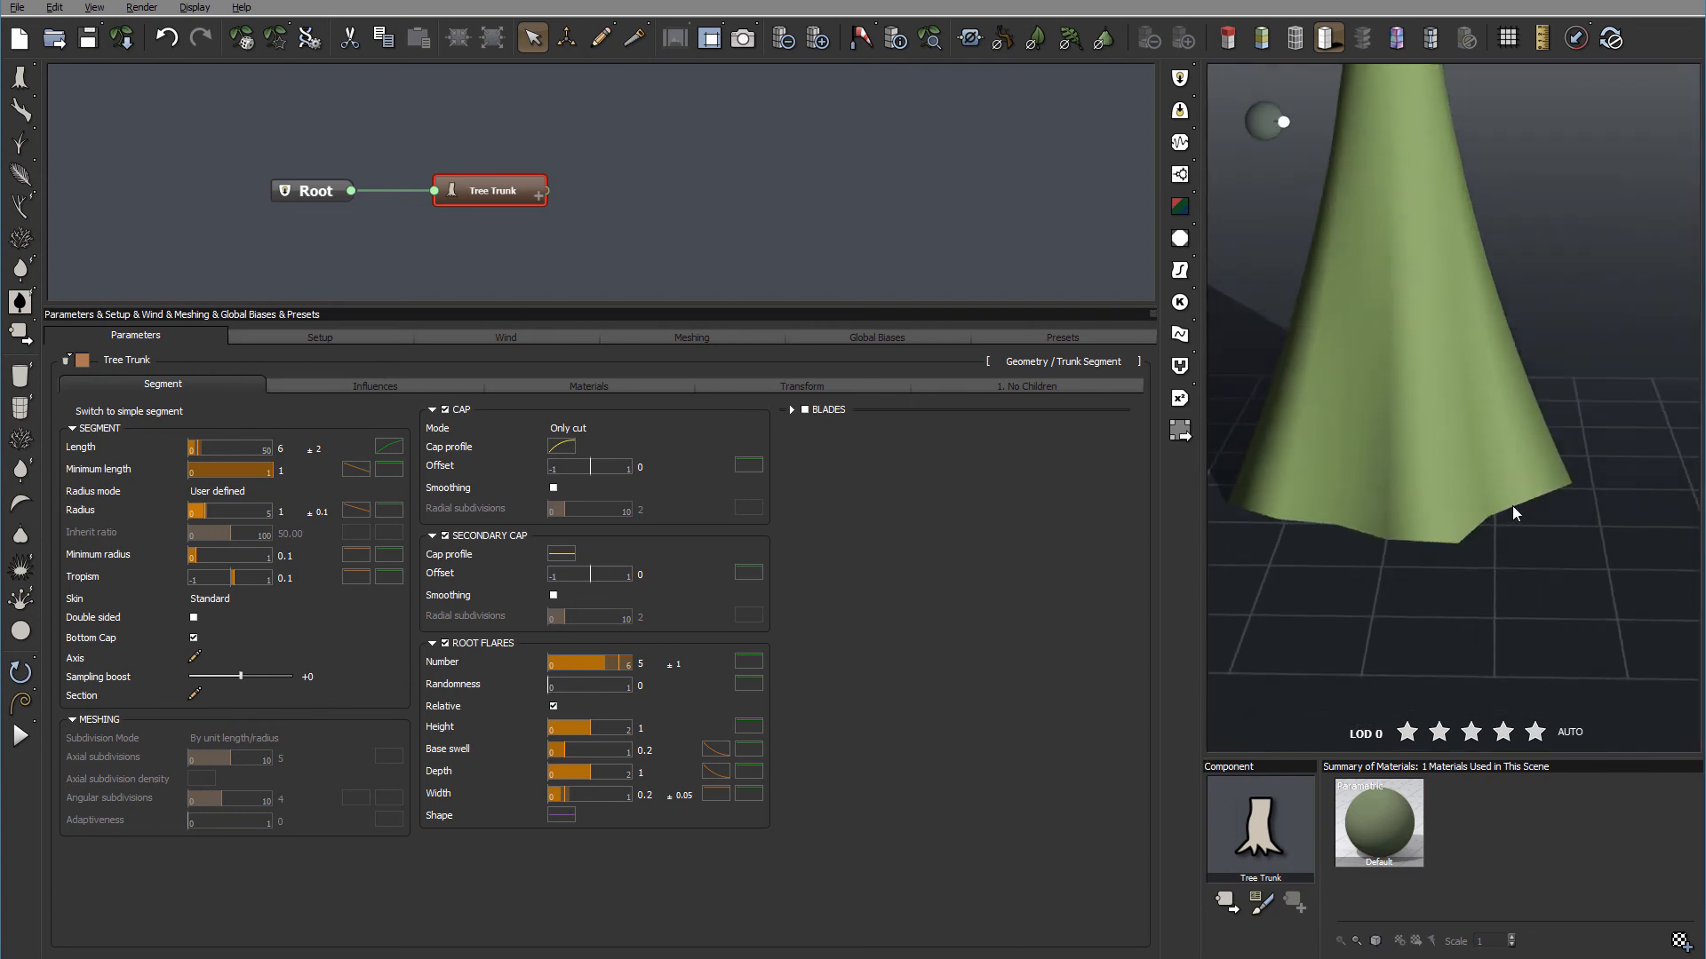
- Set the trunk segment's length to 2
drag(1444, 218, 1532, 420)
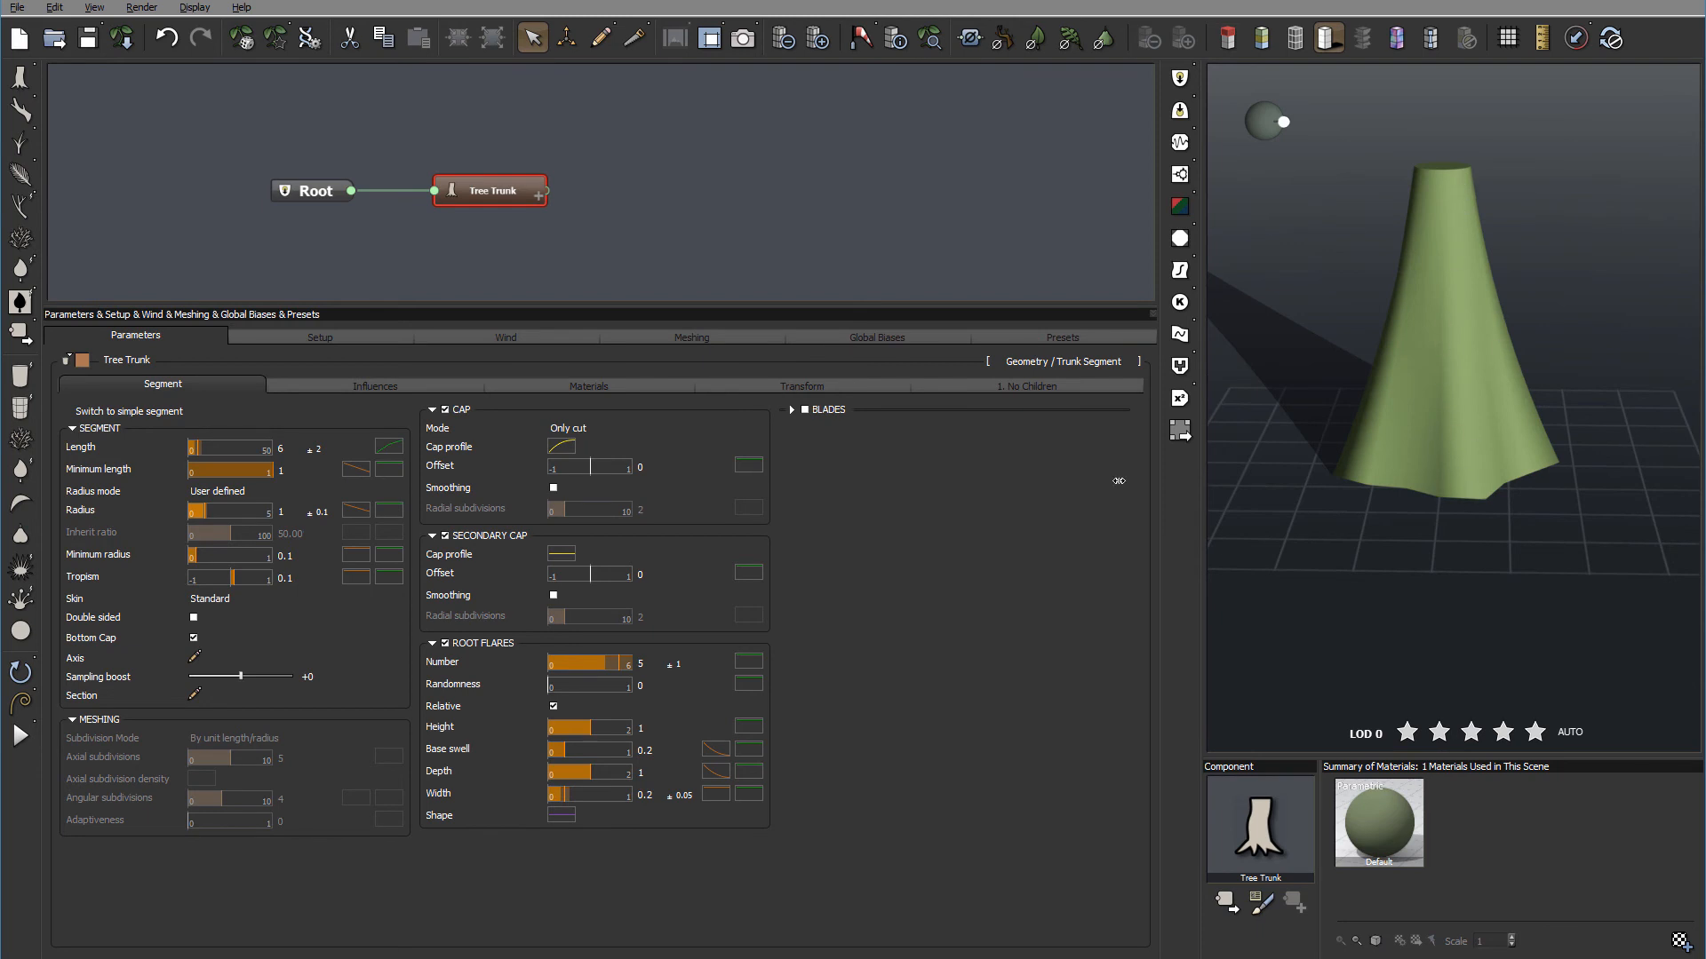
double_click(283, 449)
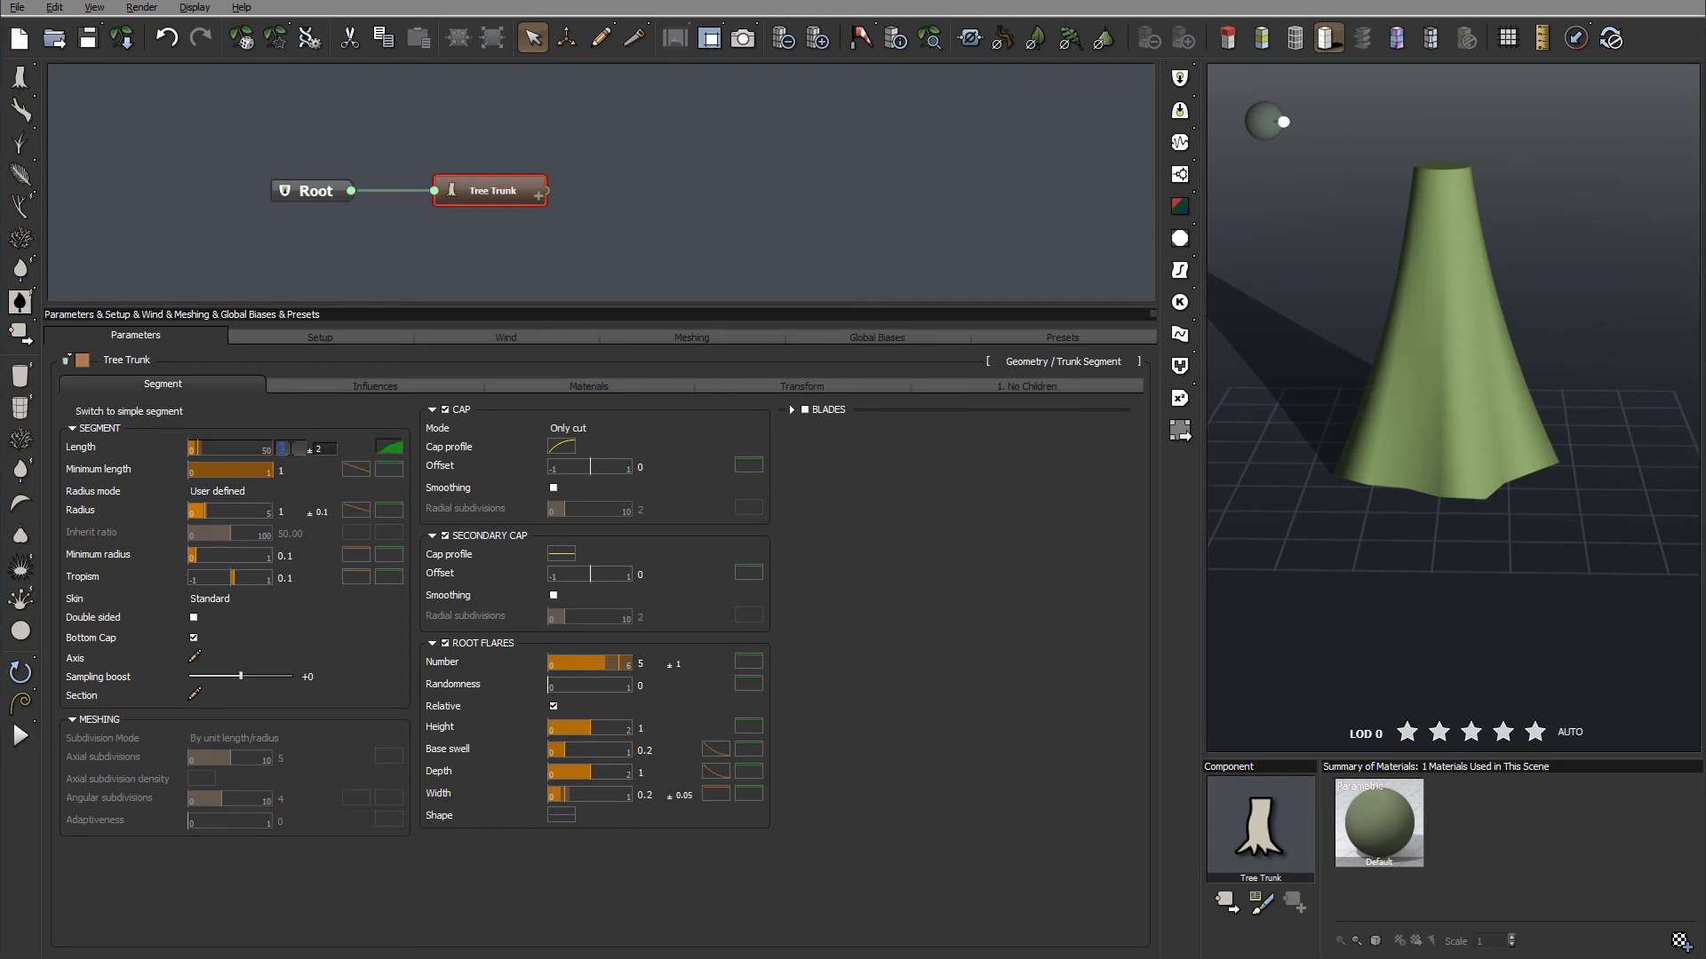
text(2)
key(Return)
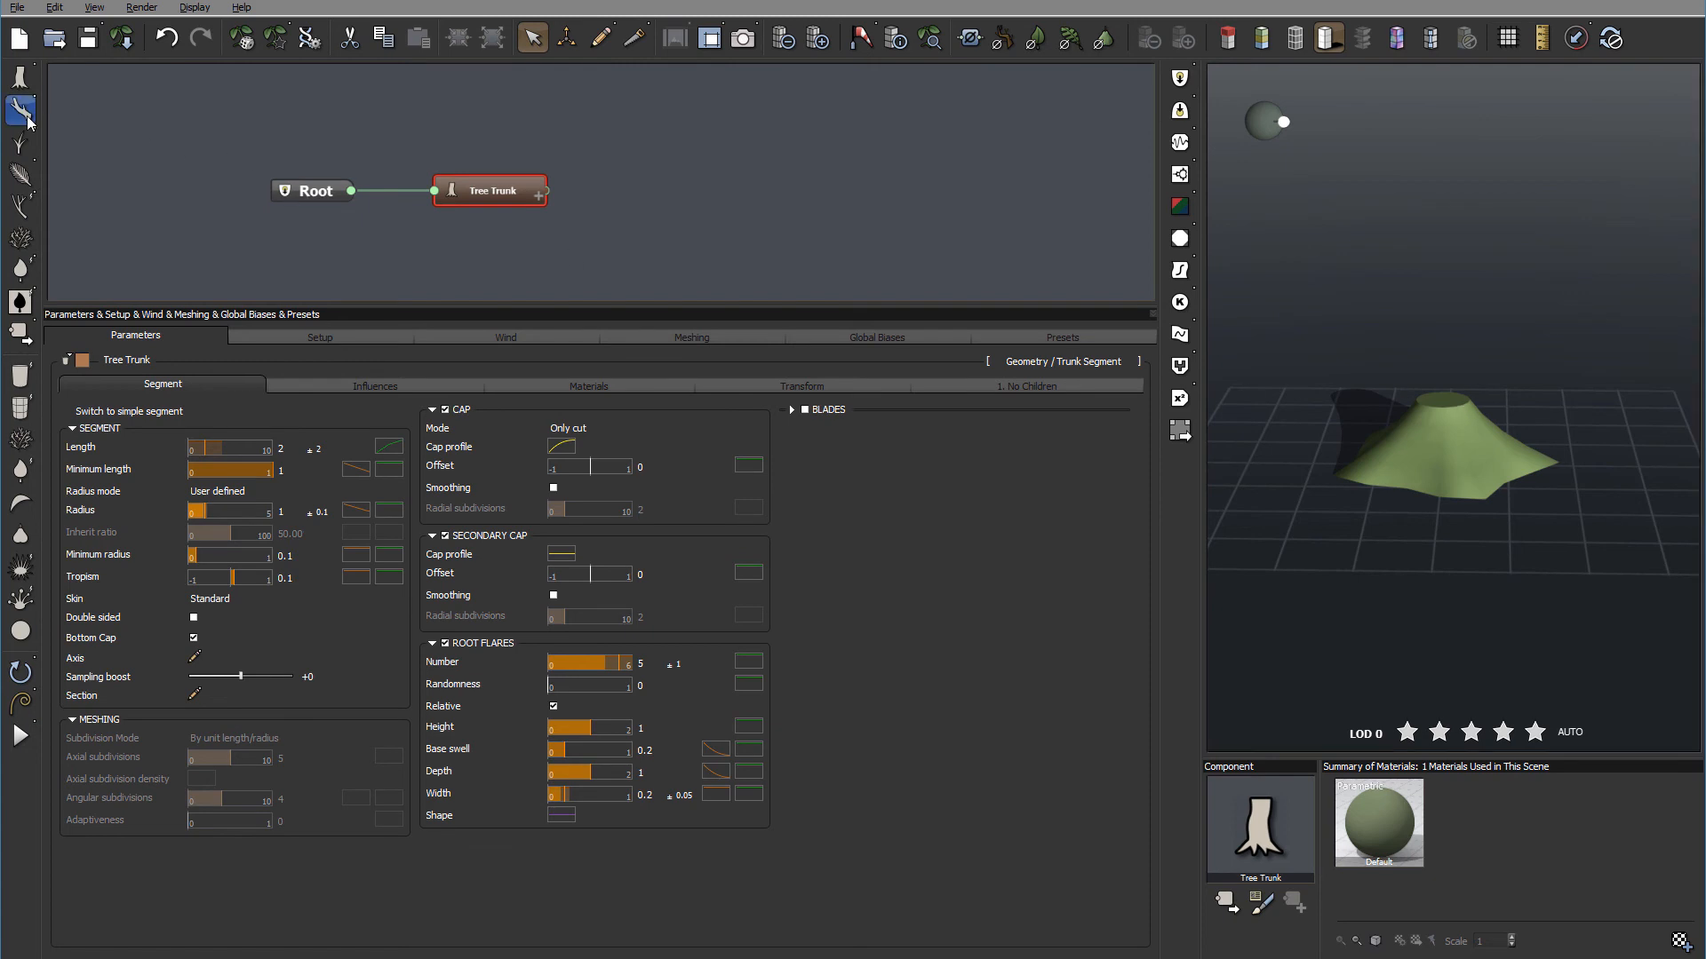
- Add a branch segment as a child of the tree trunk in the node graph
click(761, 198)
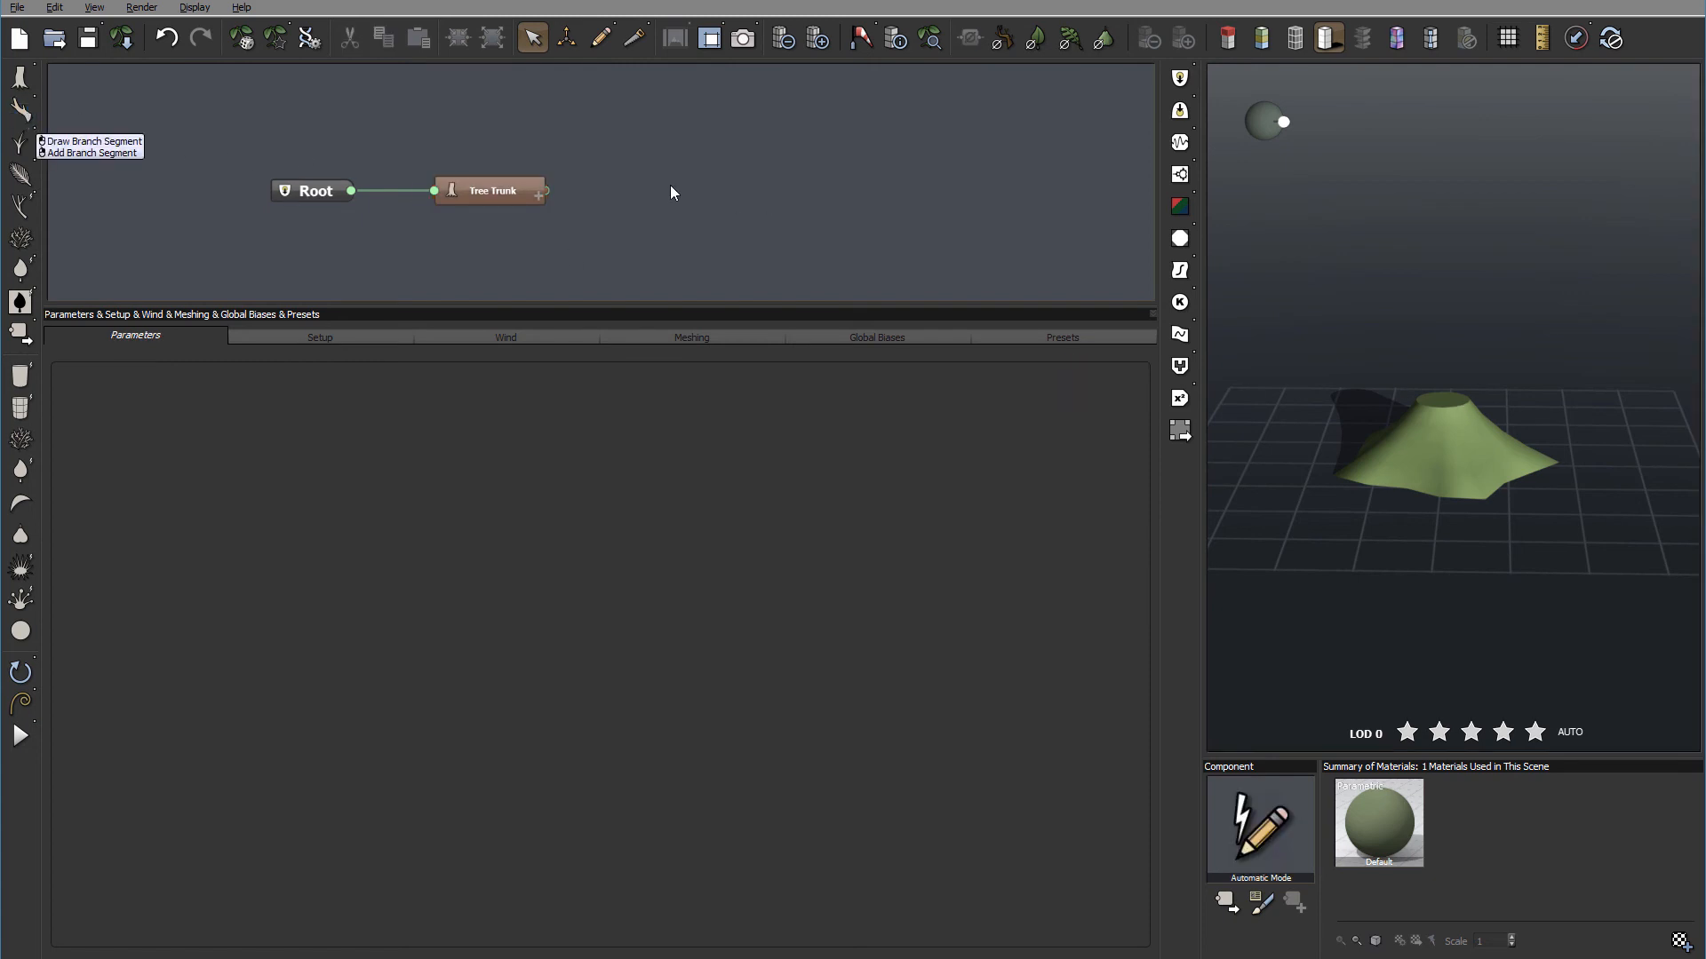
click(35, 116)
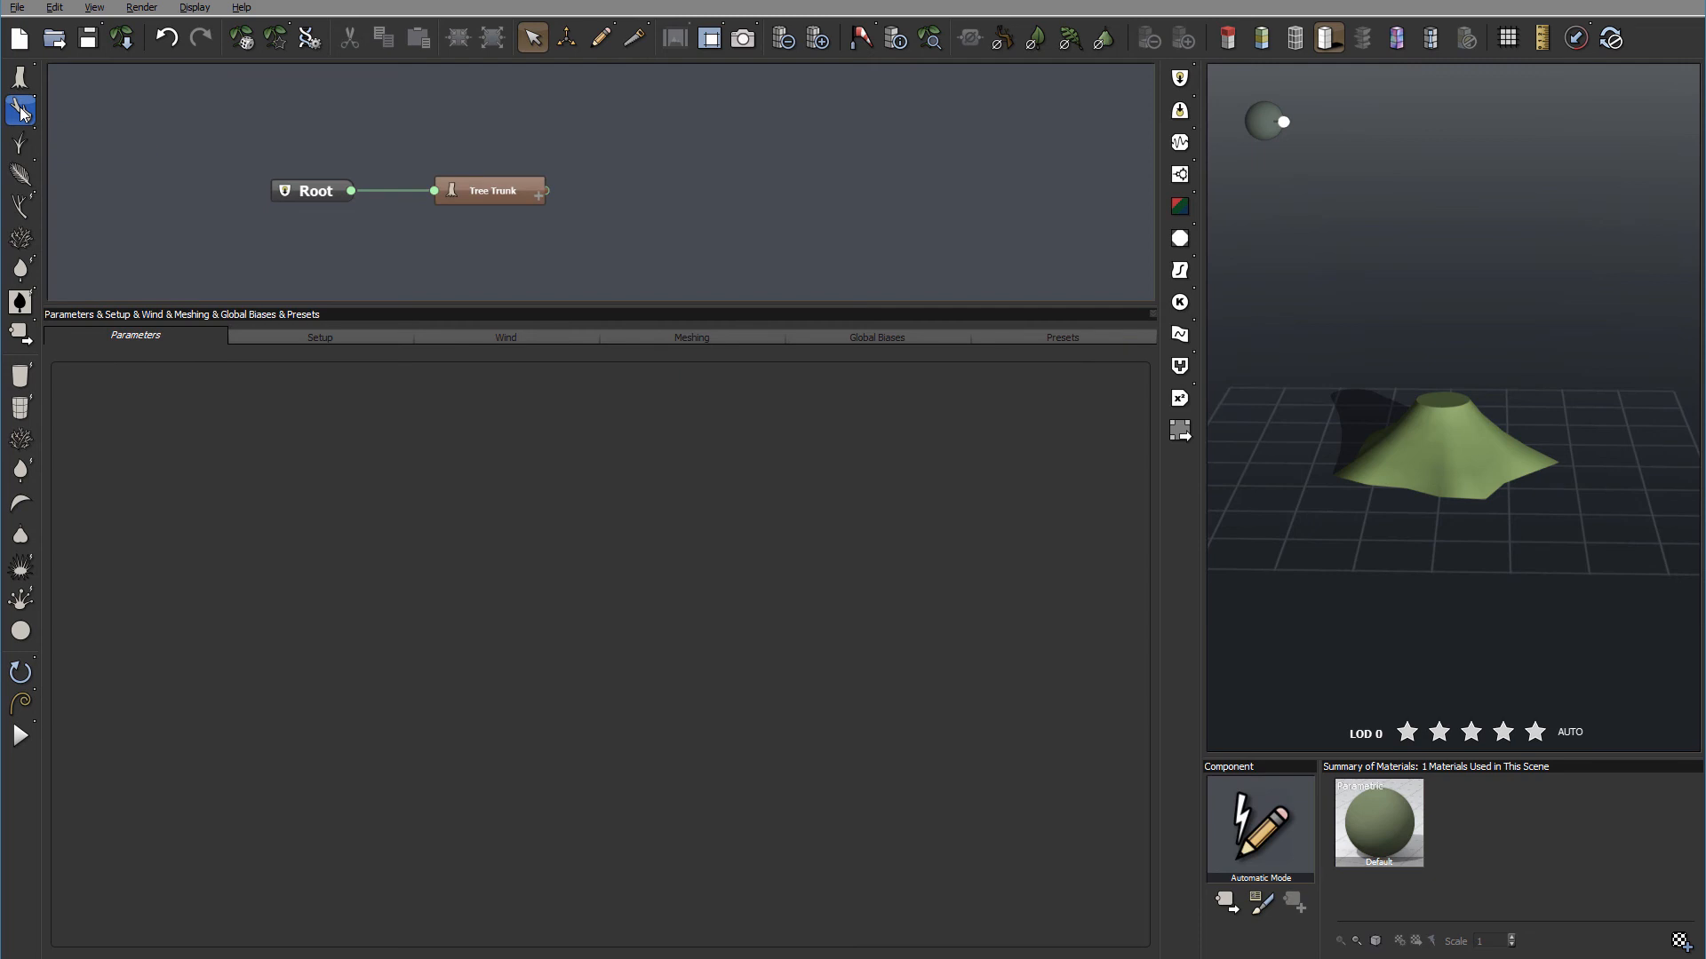
right_click(670, 193)
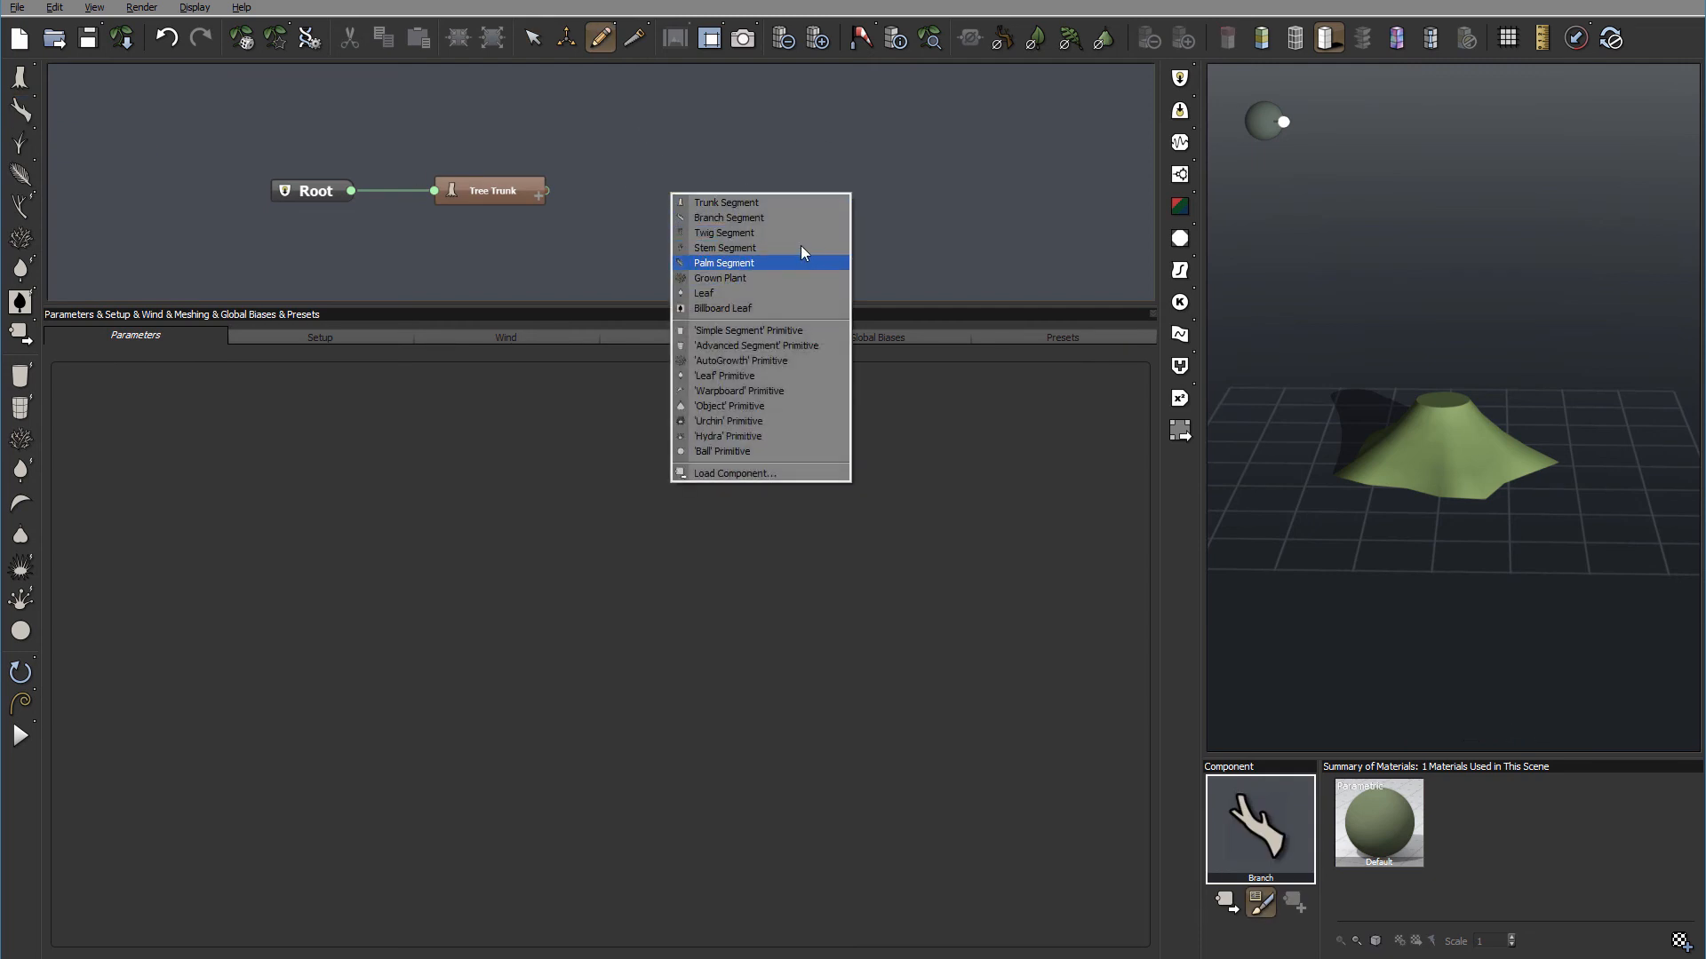
click(793, 217)
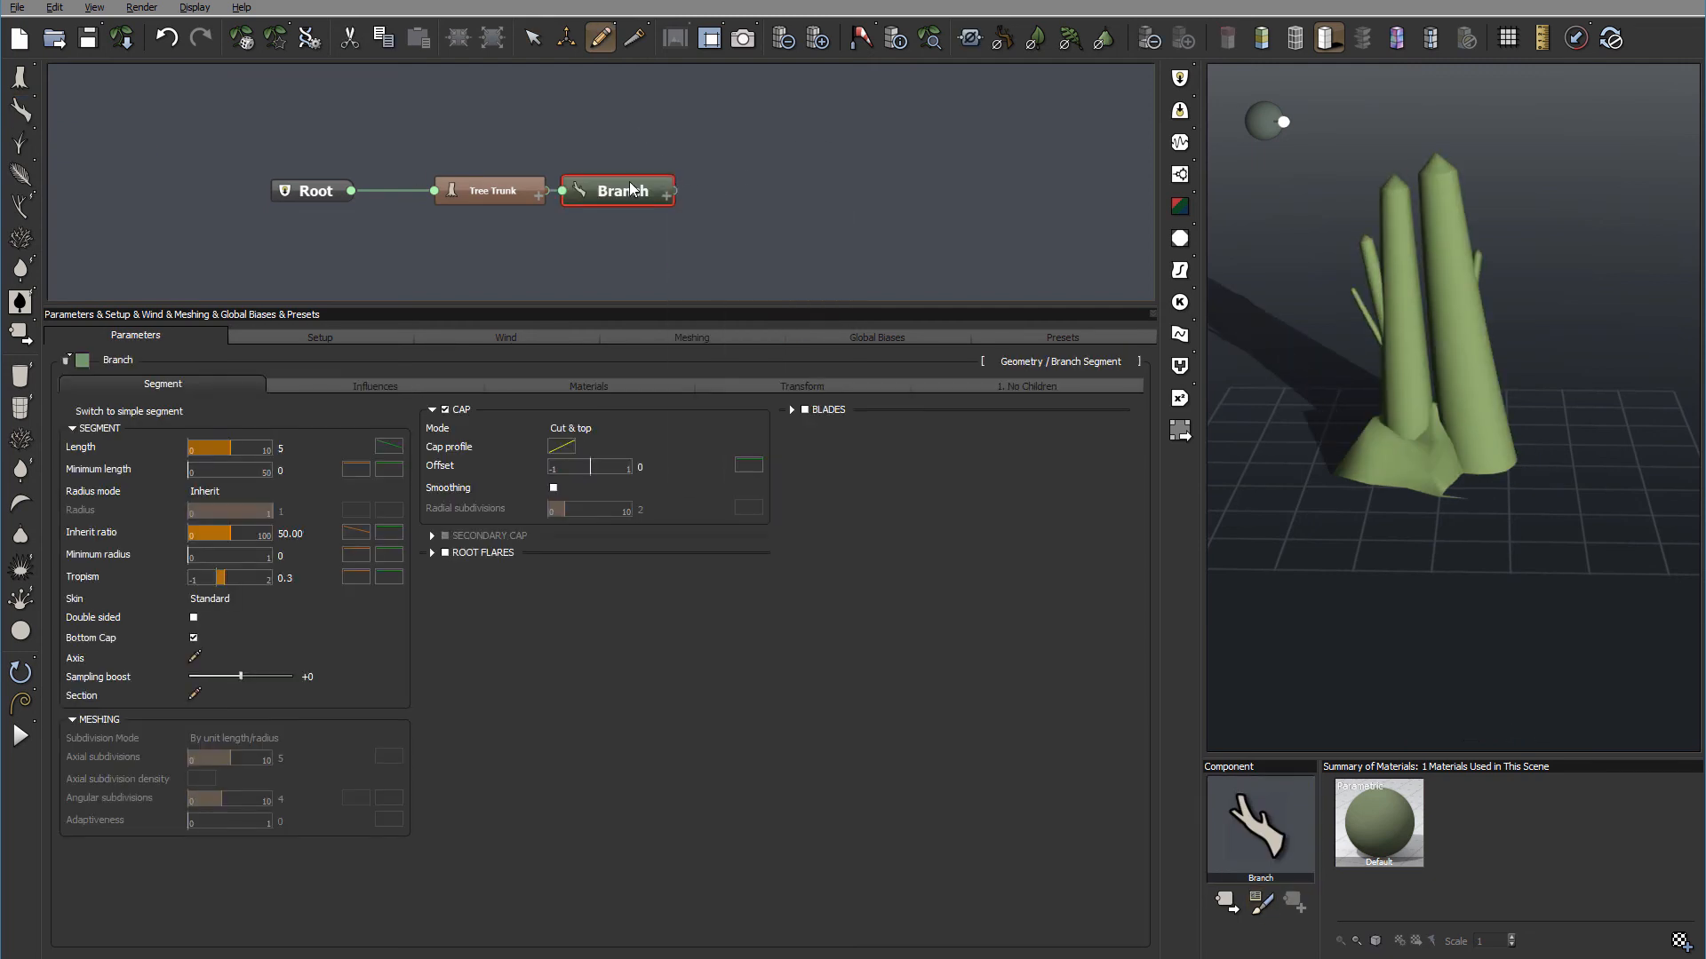
- Space the branch node farther from the trunk node and set the trunk's number of branches to 1 with a variation of 0
drag(623, 188, 744, 182)
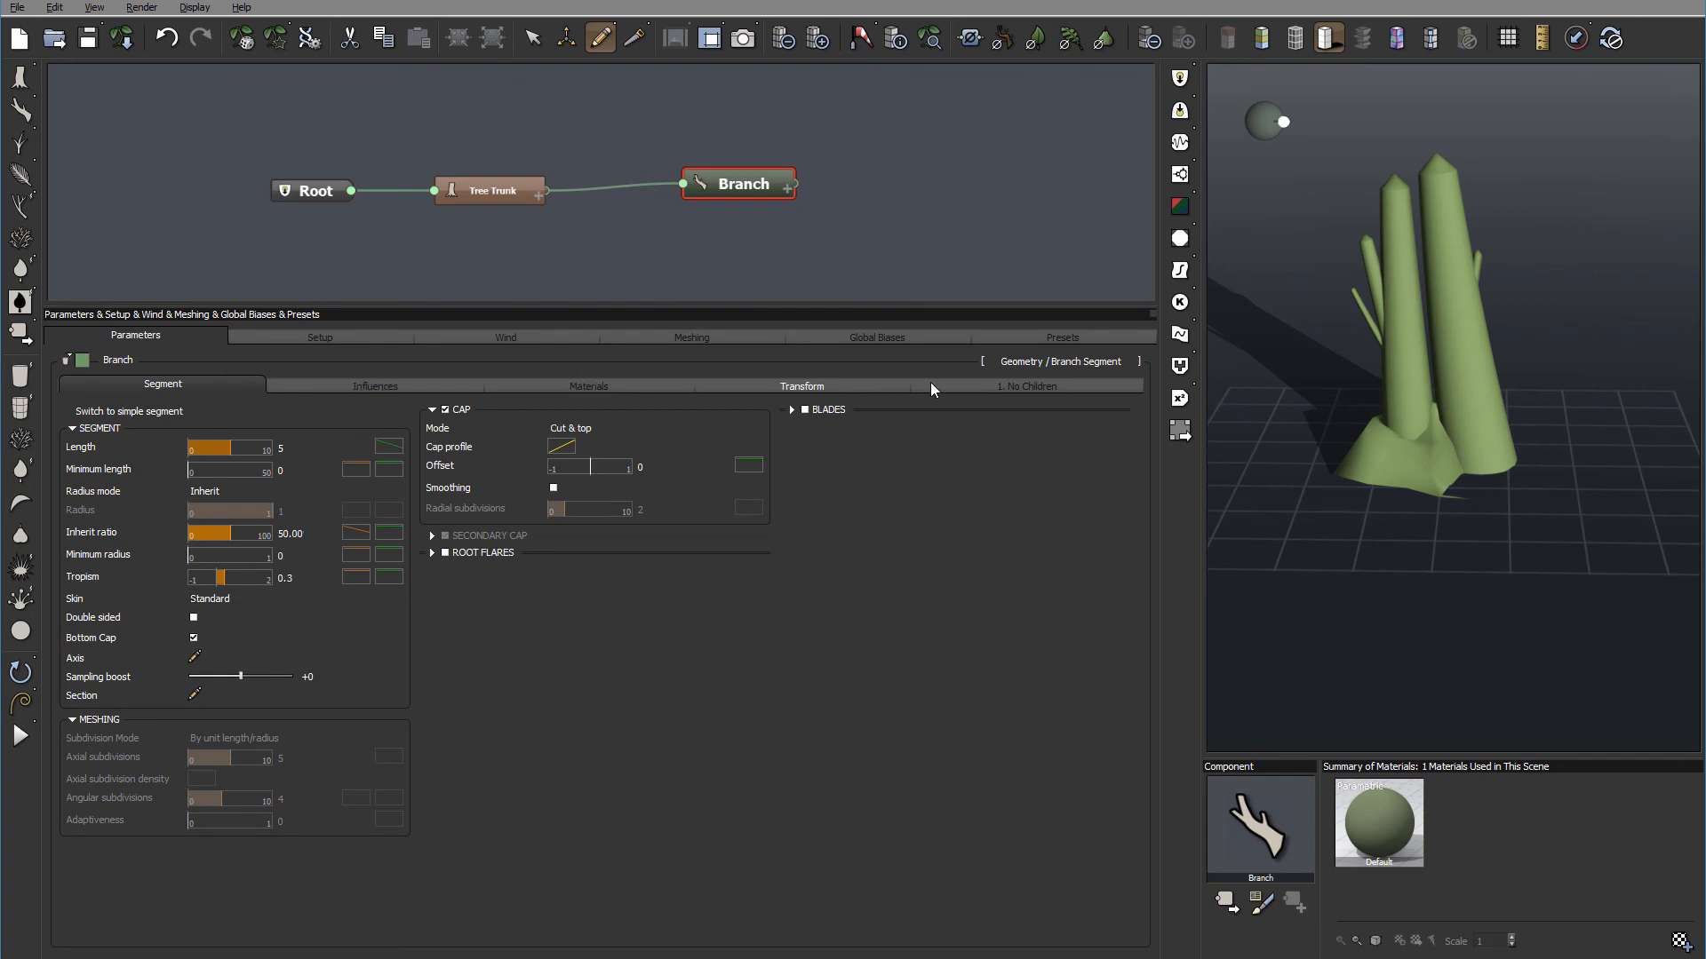
click(823, 385)
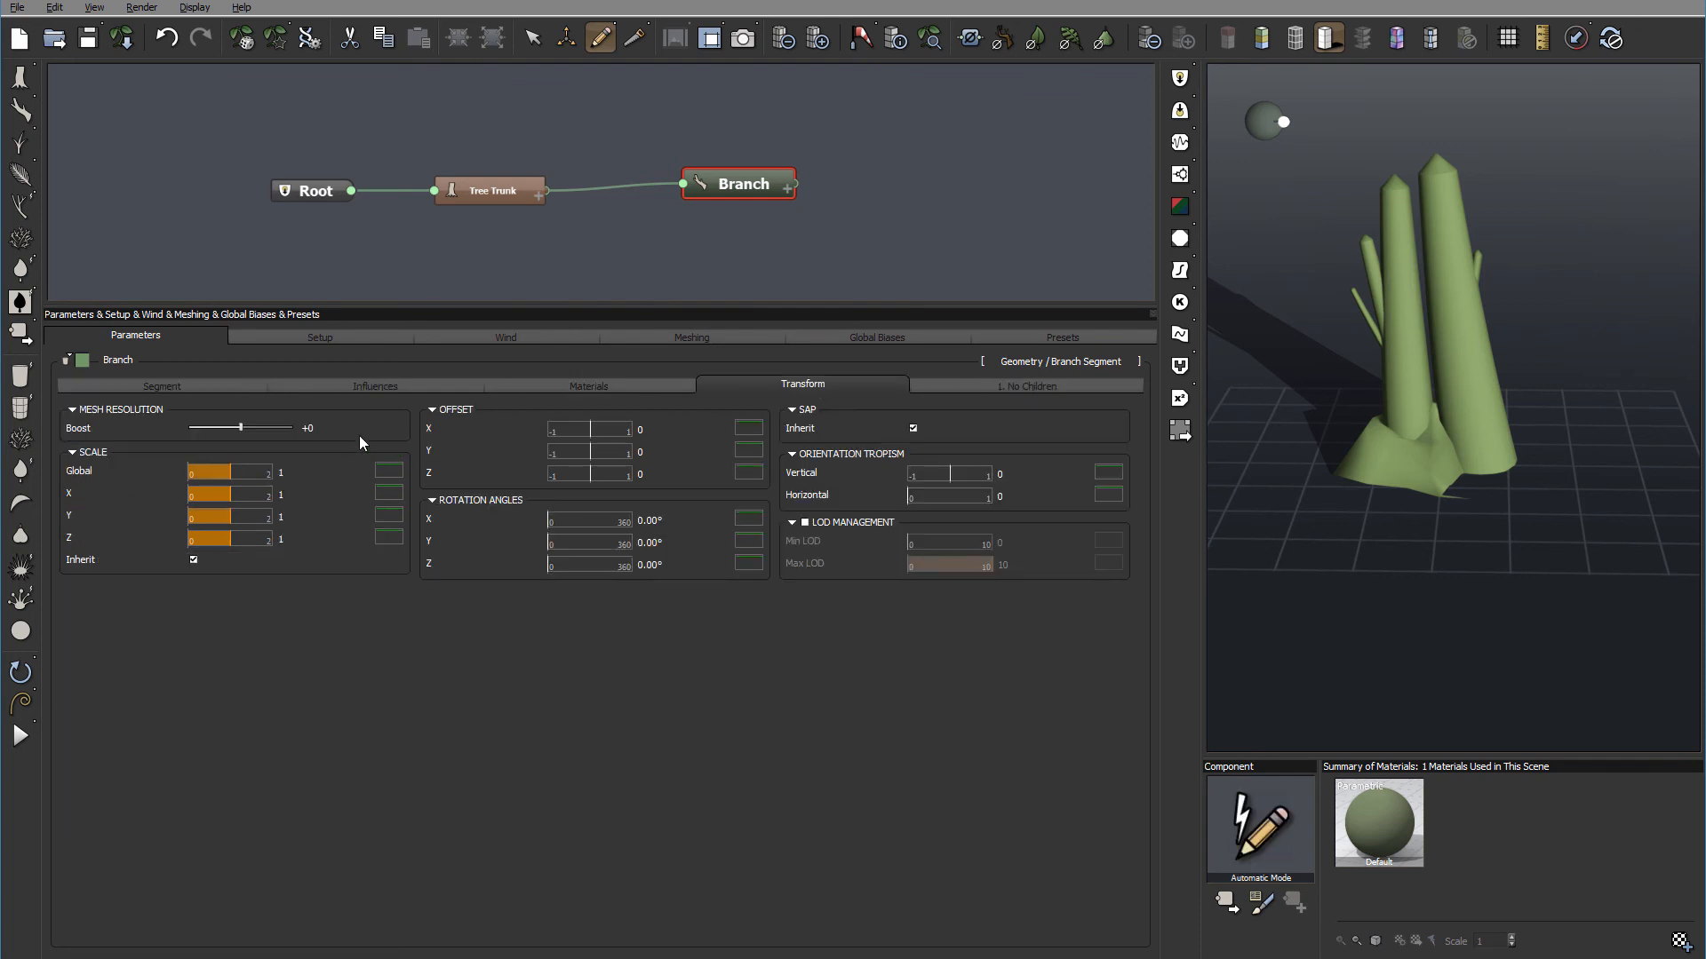
click(492, 190)
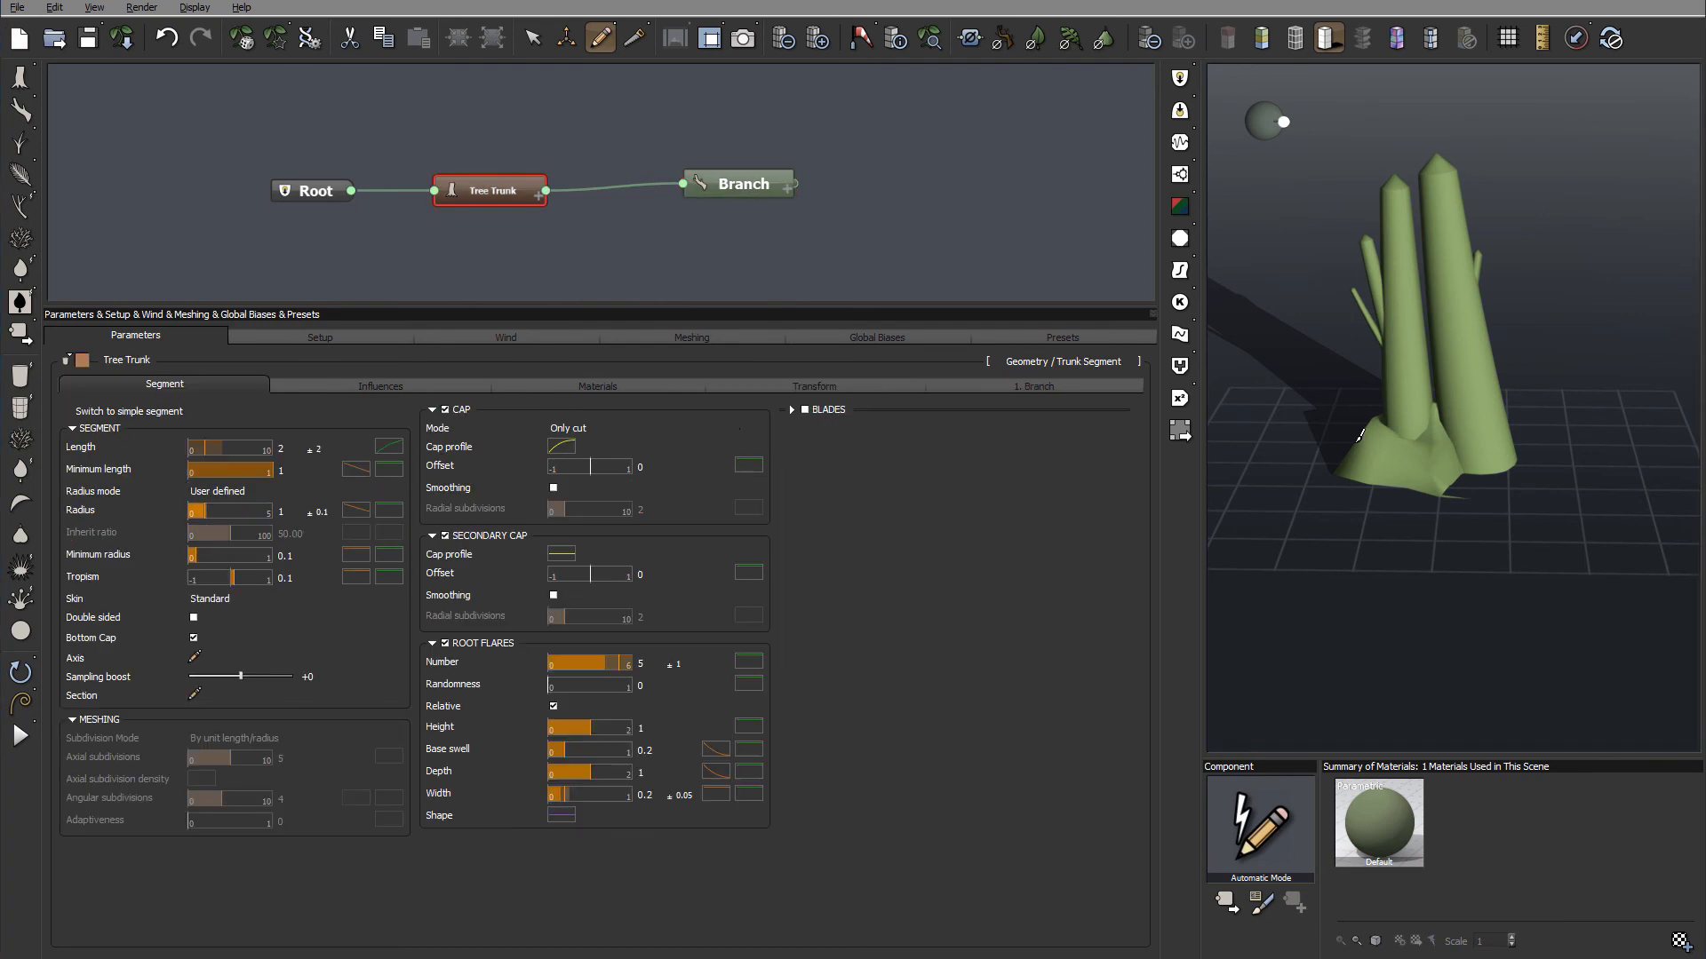
click(1039, 388)
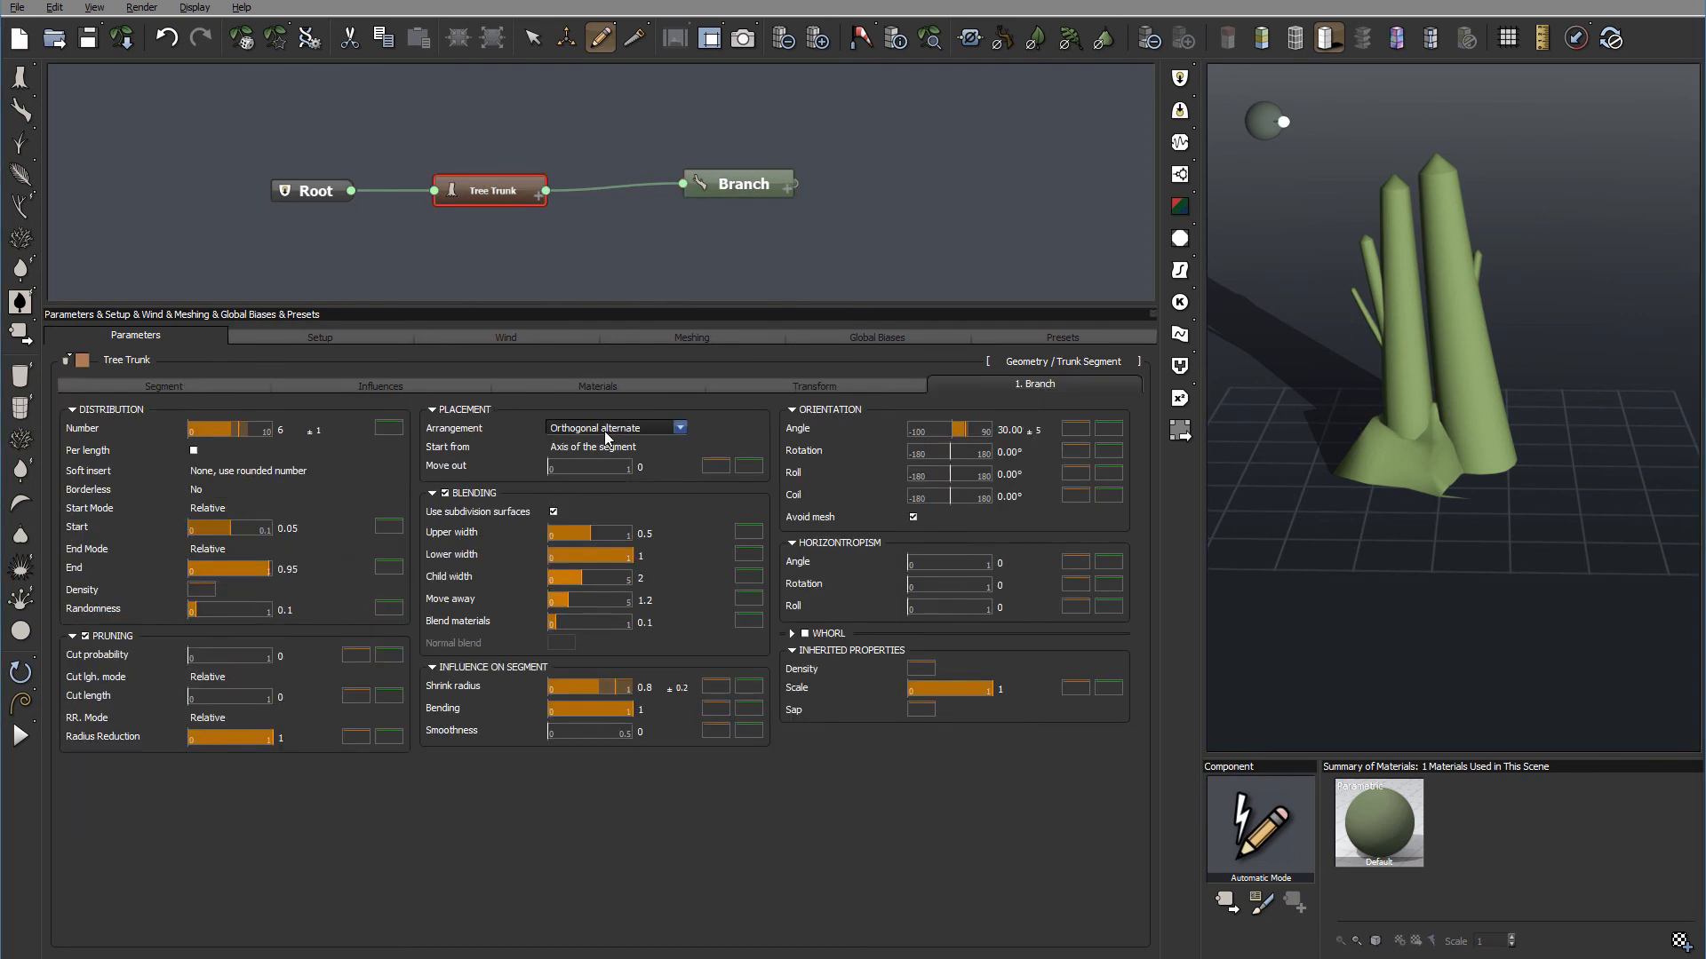
double_click(280, 429)
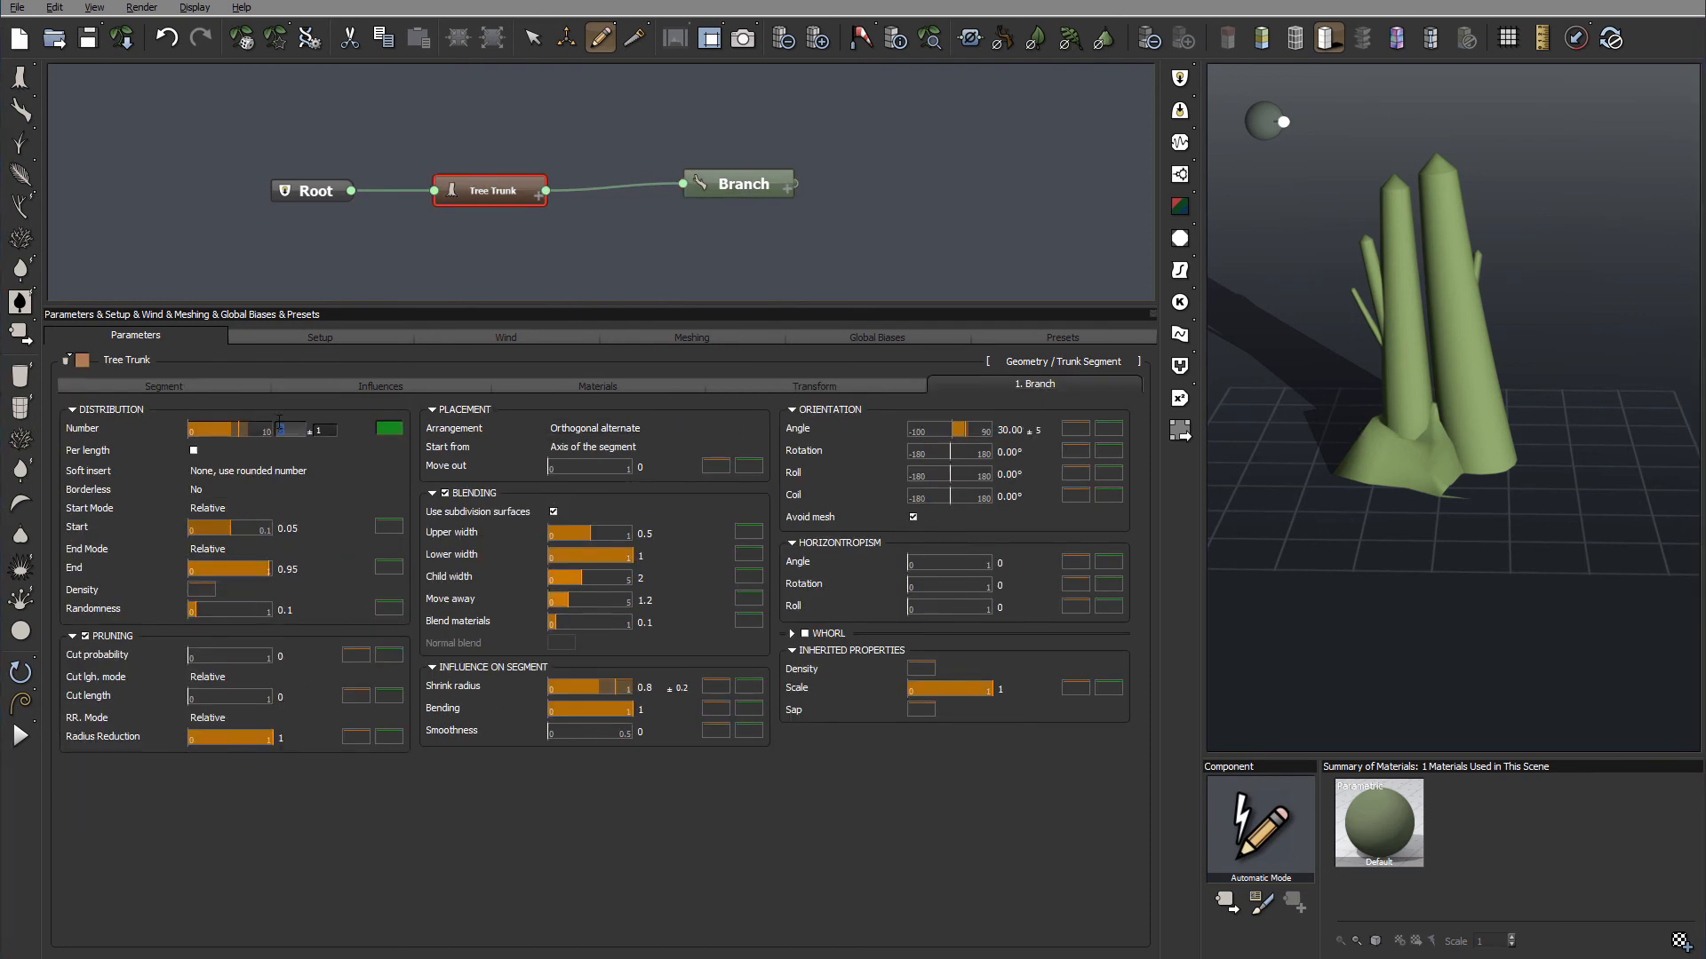
text(1)
key(Tab)
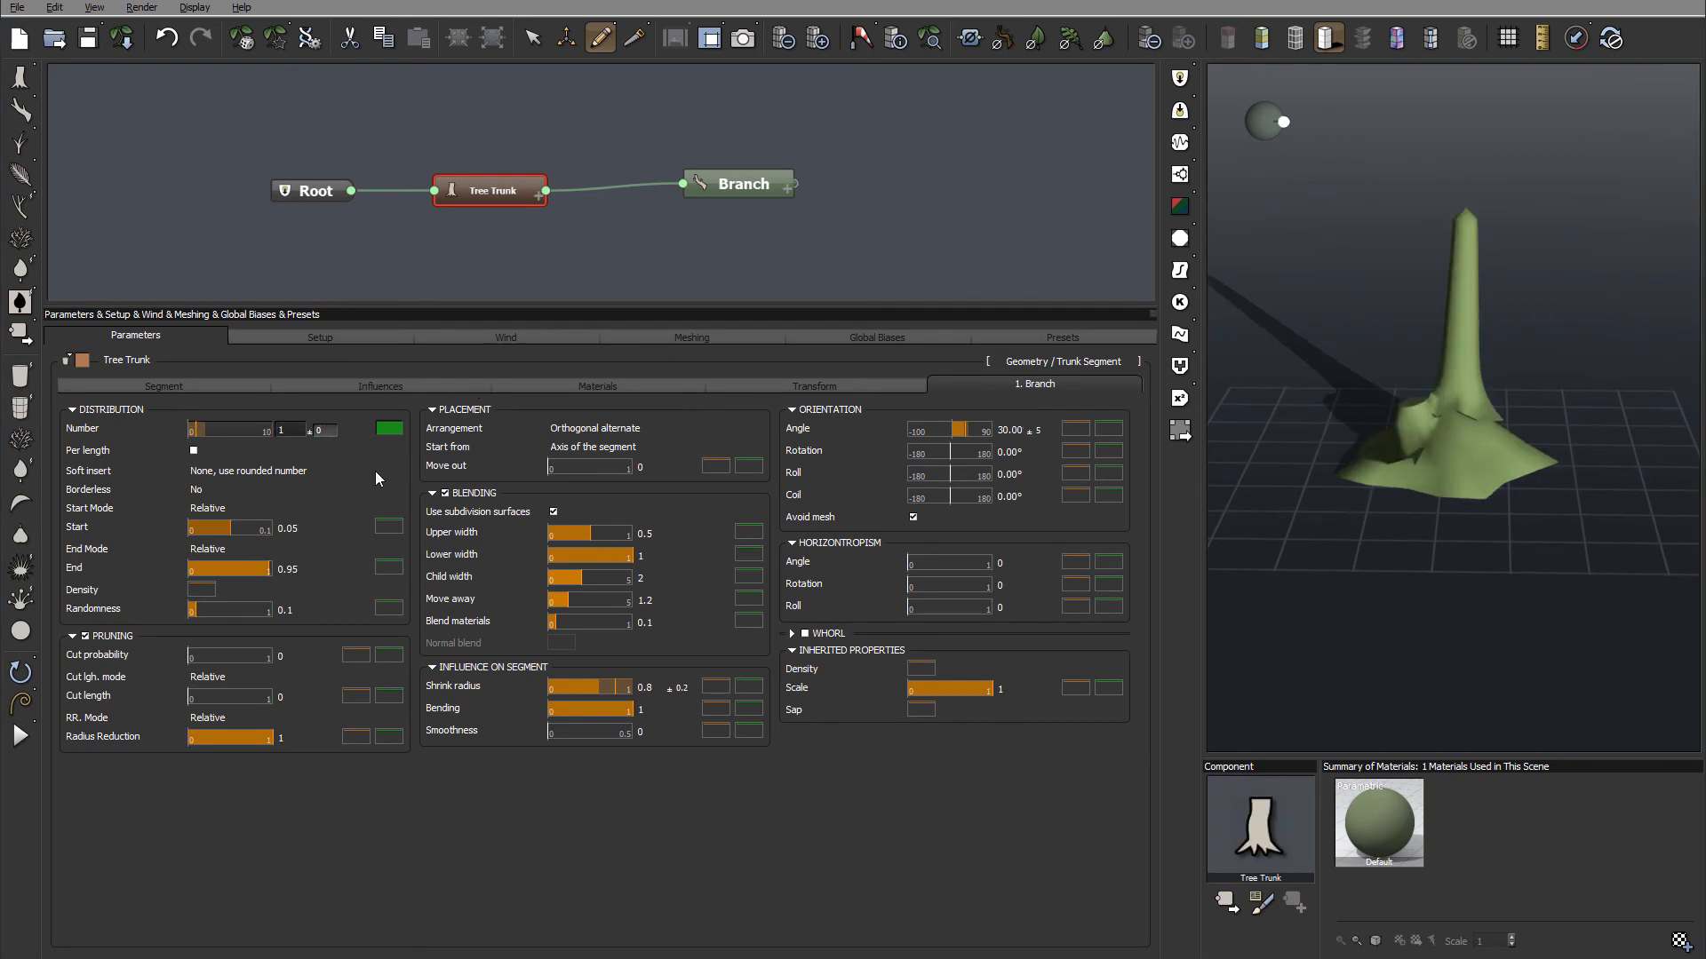
key(Return)
- Review the branch's influence and segment parameters, and disable pruning for the trunk's branch child
click(644, 600)
click(810, 606)
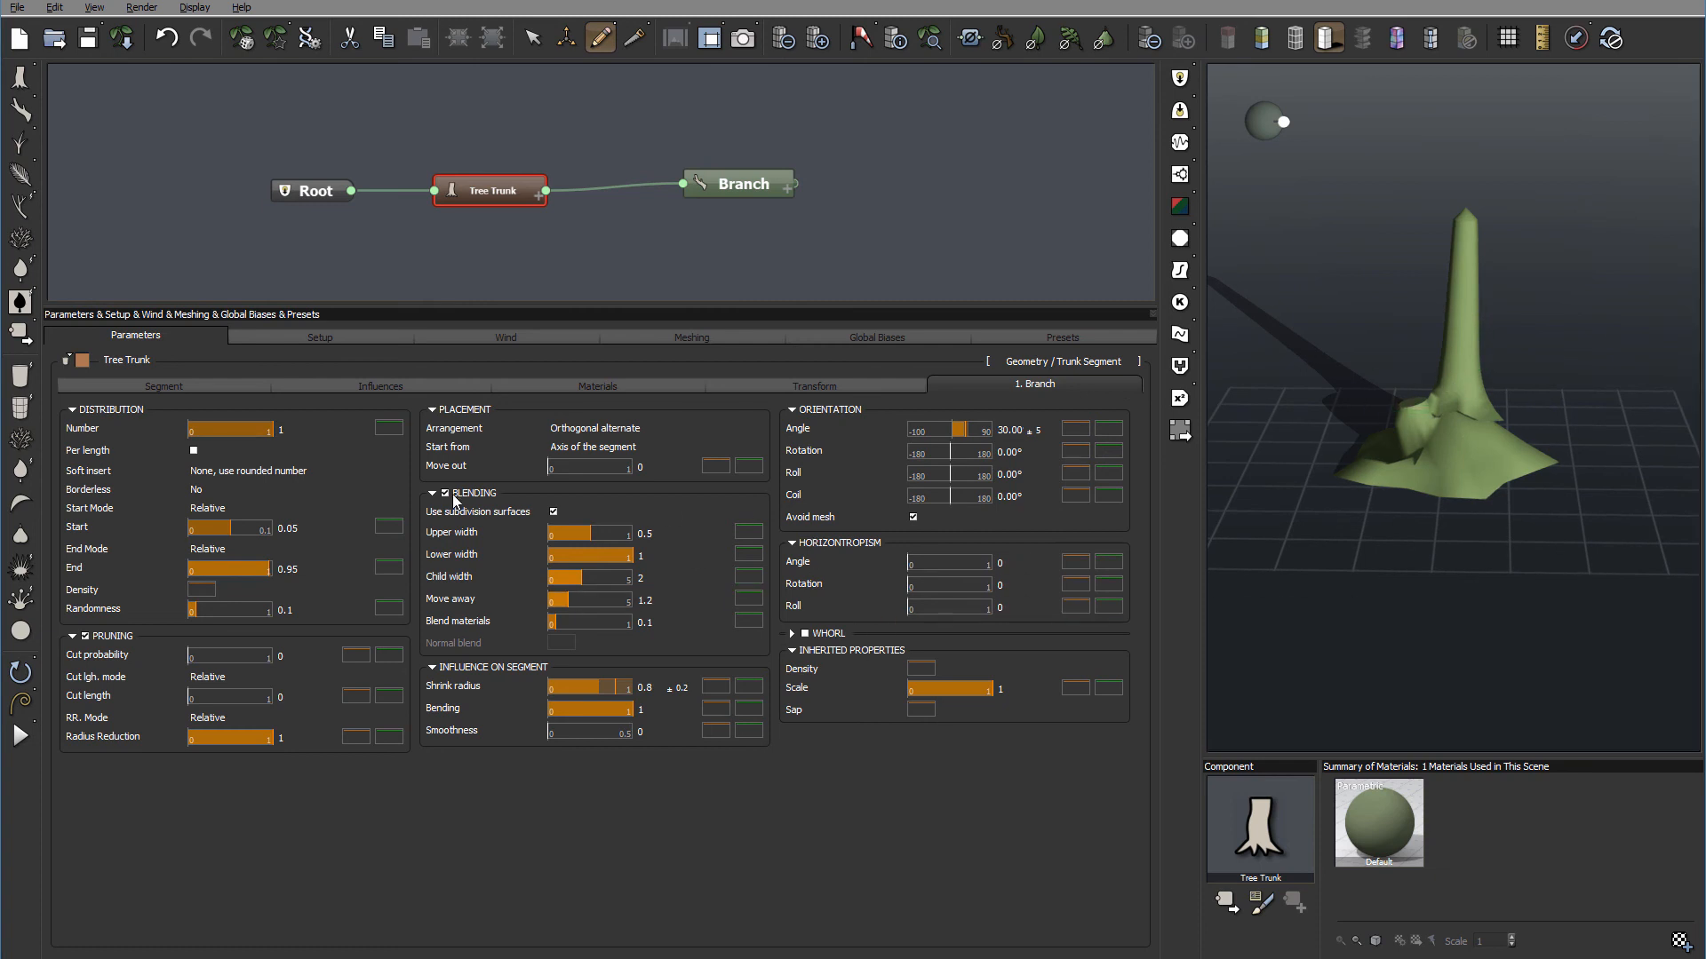
click(216, 384)
click(744, 183)
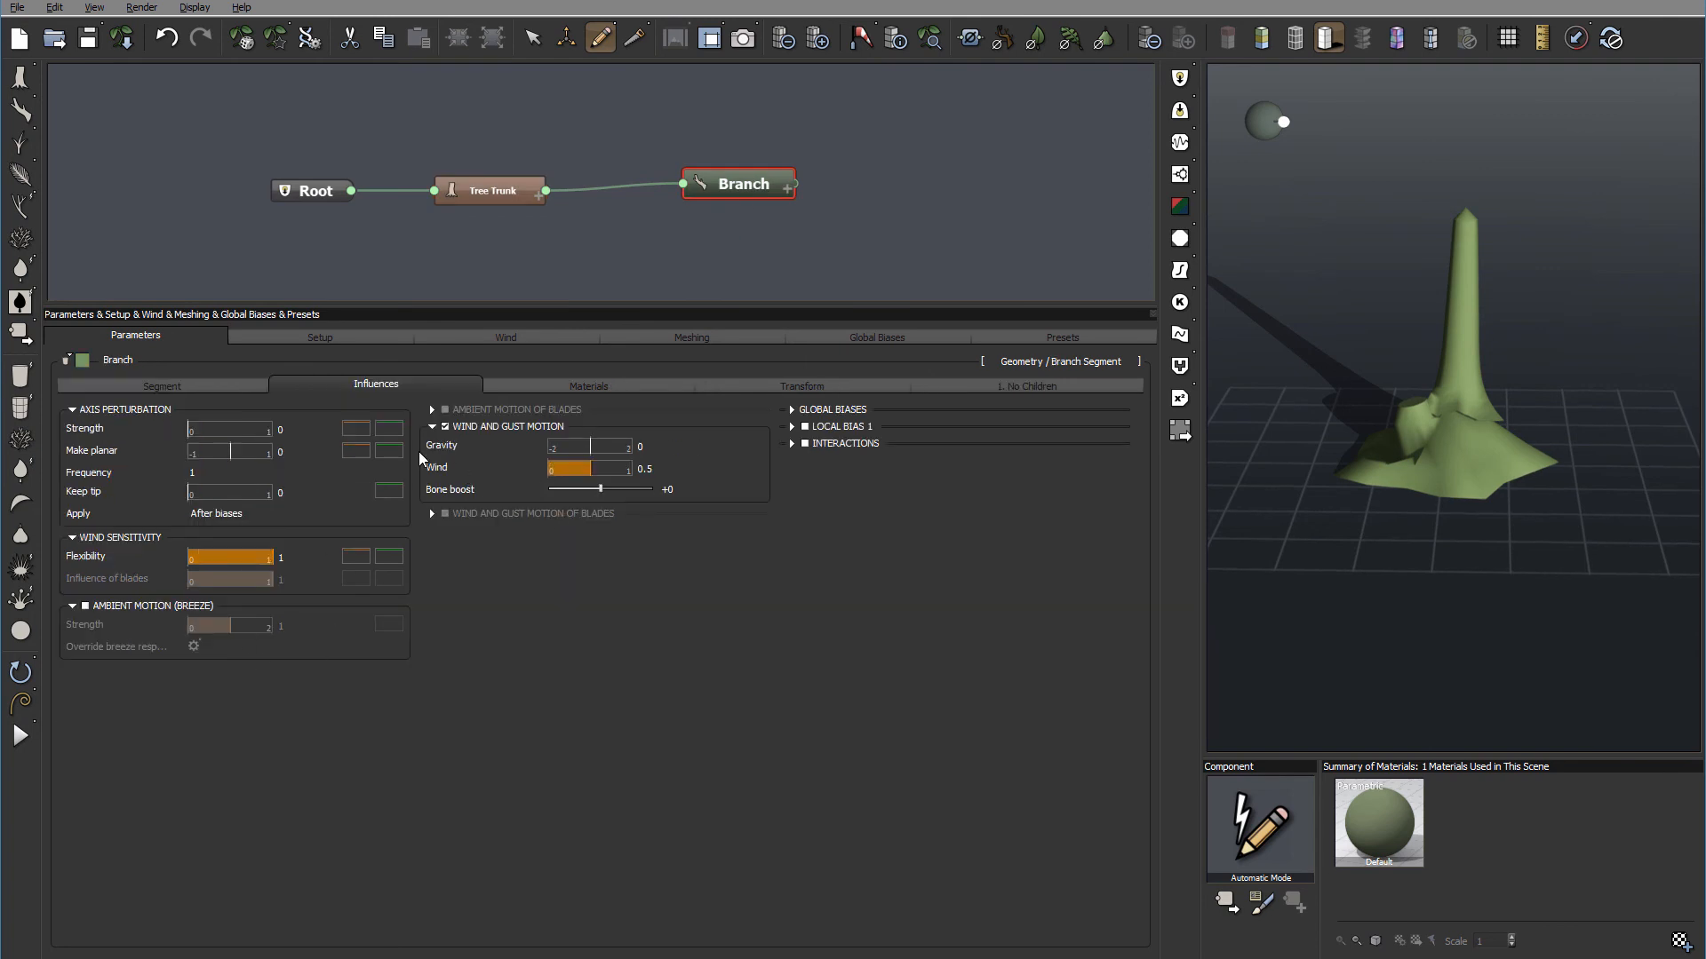
click(174, 388)
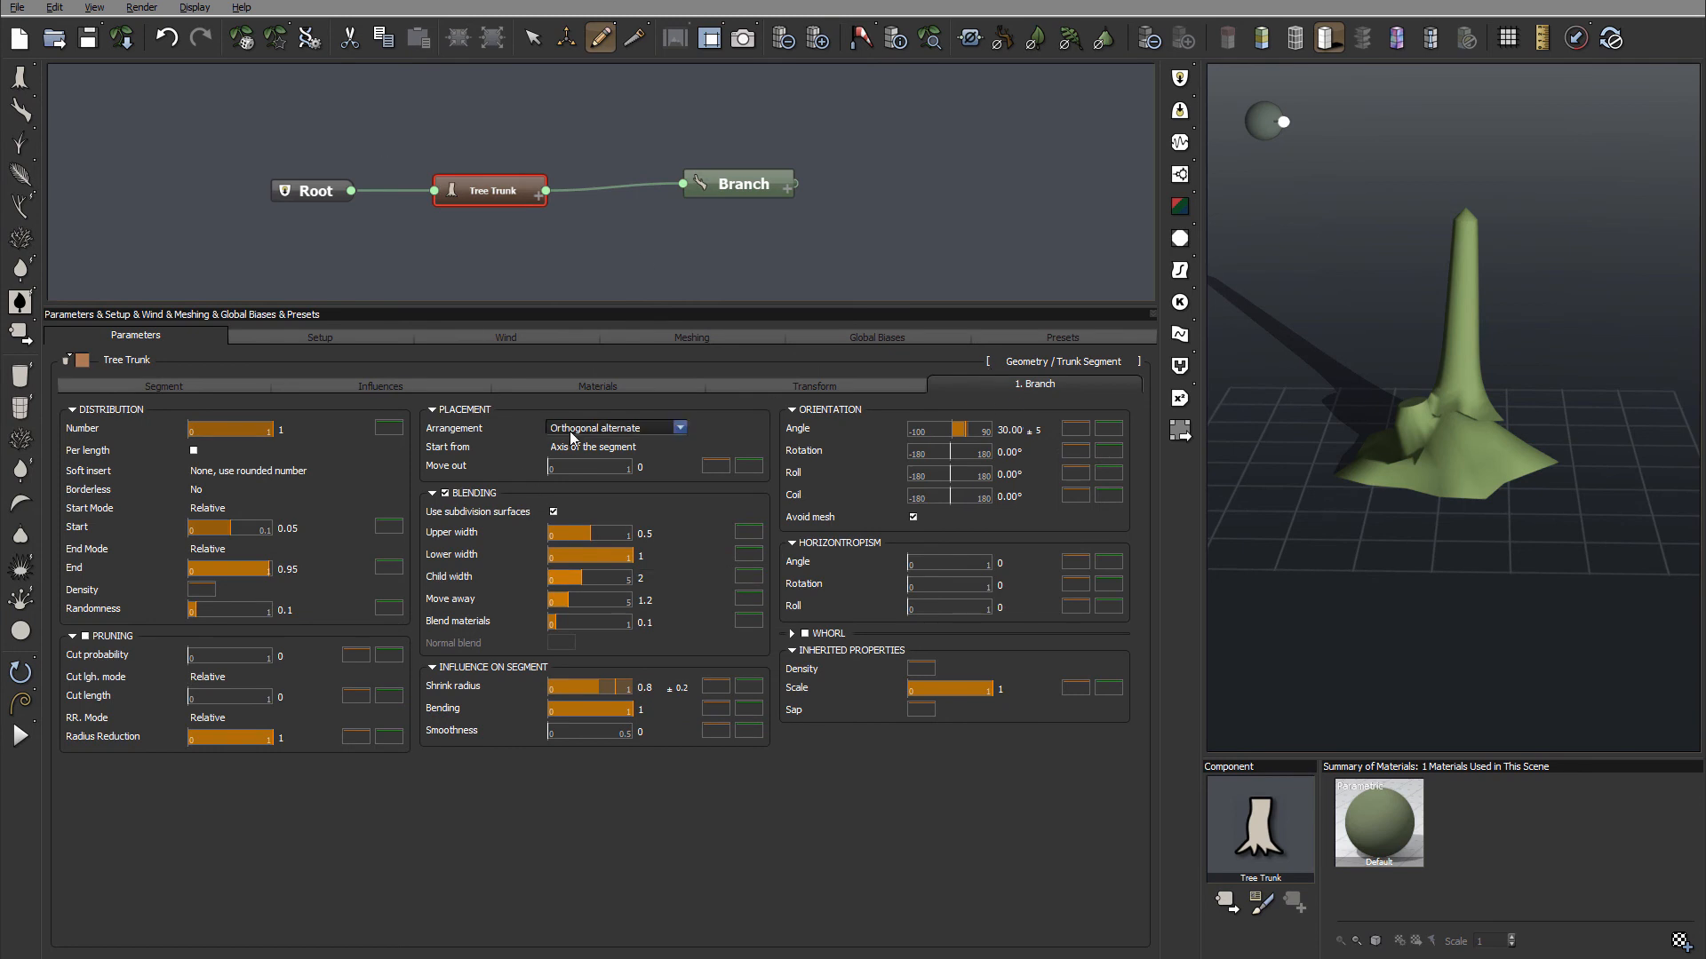
- Make the branch start from the tip of the trunk segment
click(682, 429)
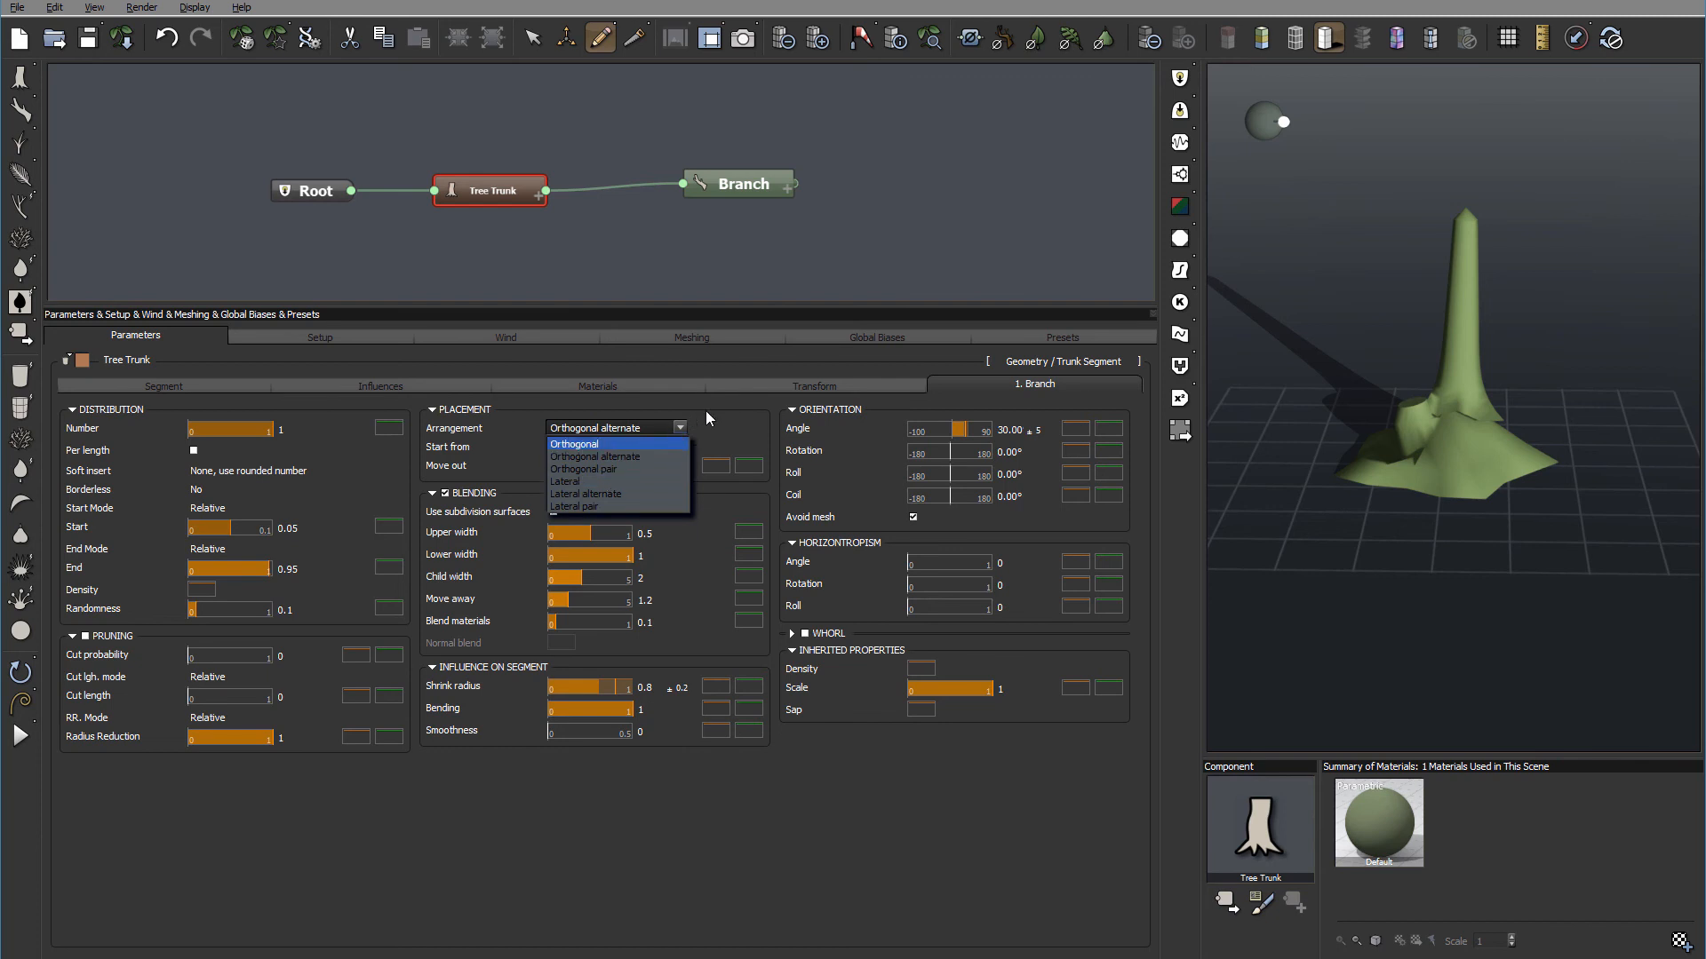
click(695, 409)
click(617, 449)
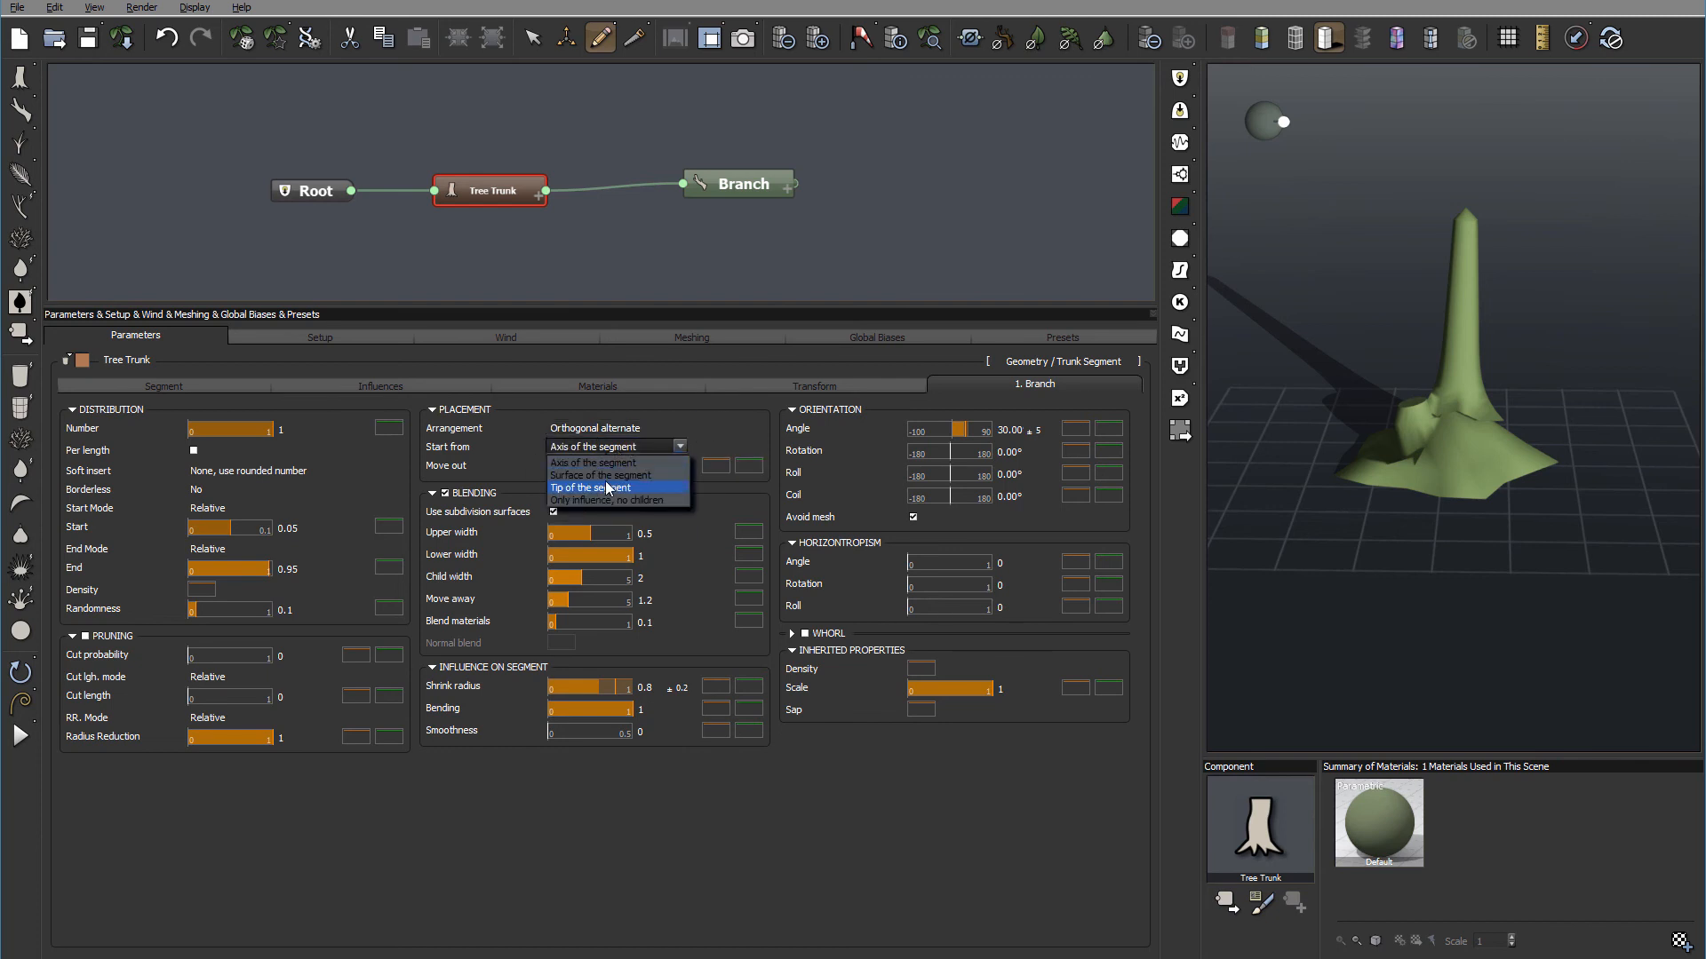
click(620, 488)
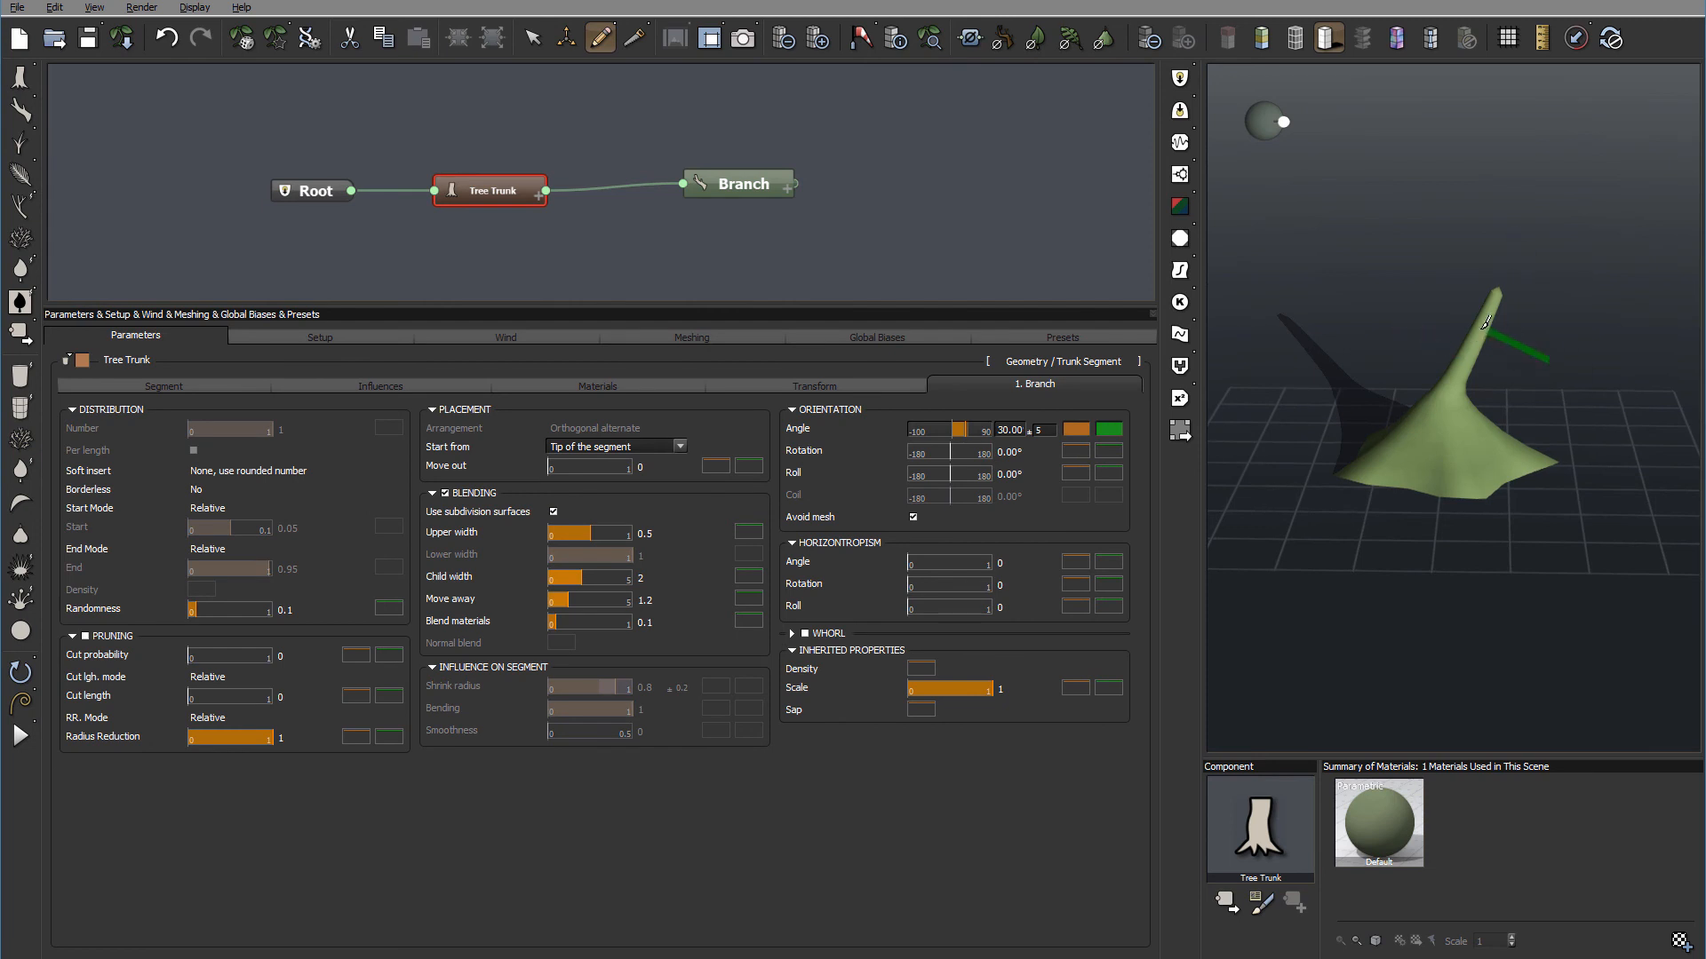
- Raise the height of the trunk's root flares to about 1.79 and turn off their Relative option
click(199, 382)
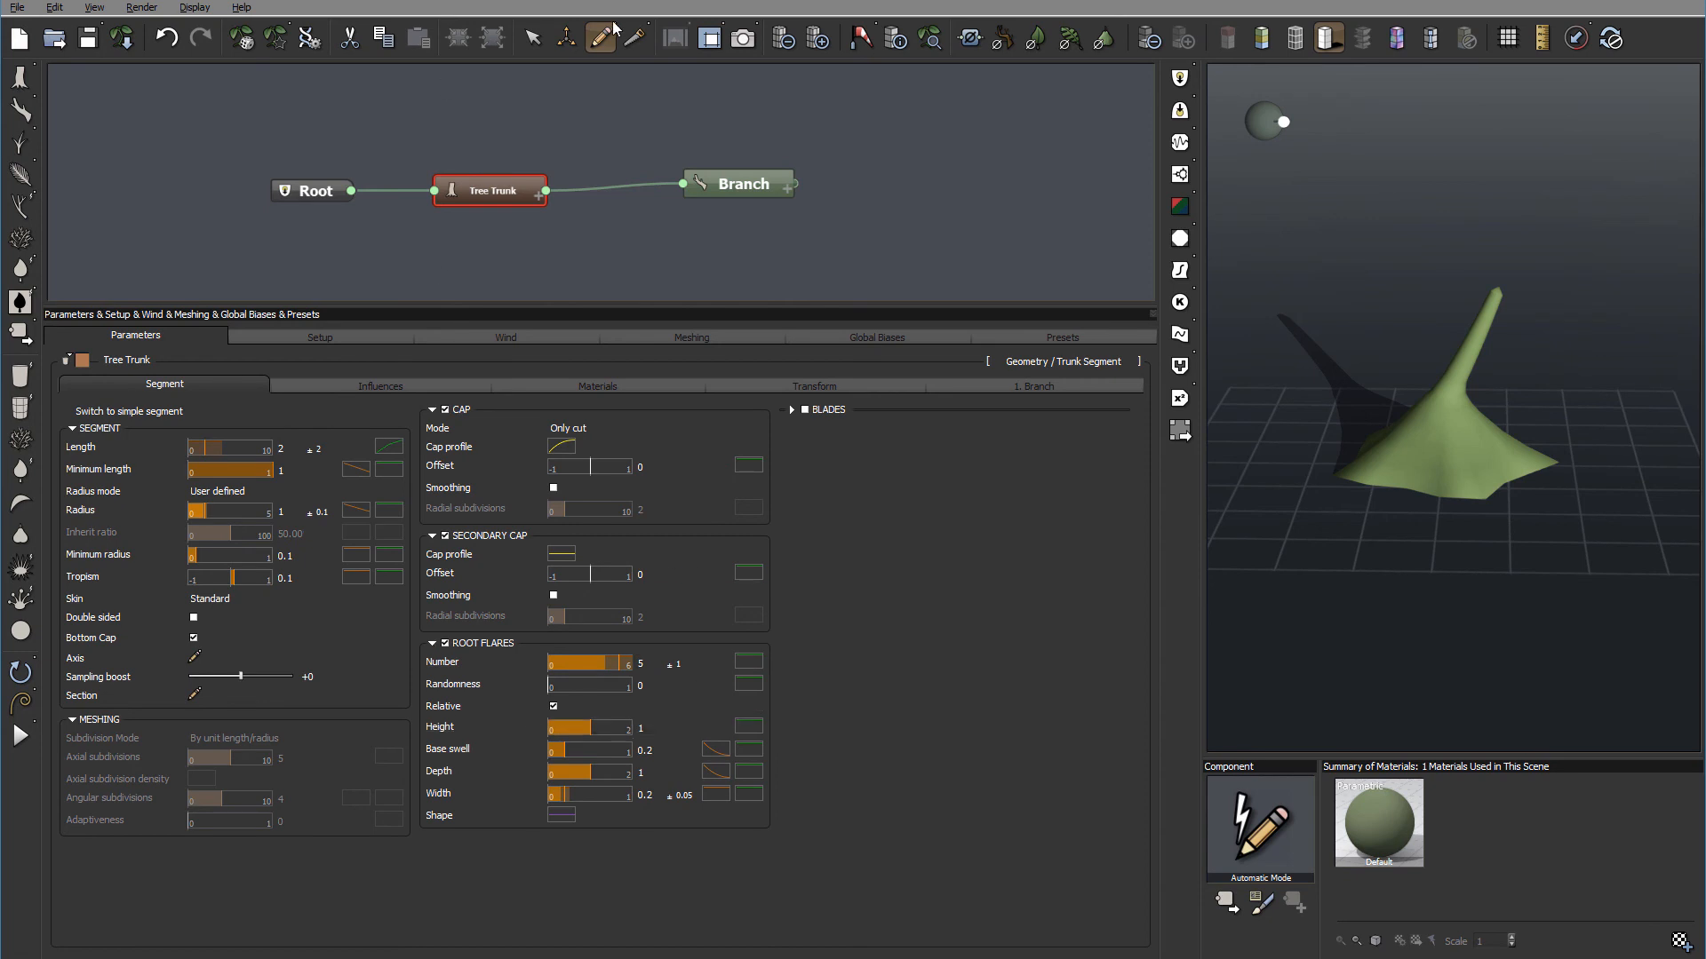
click(536, 42)
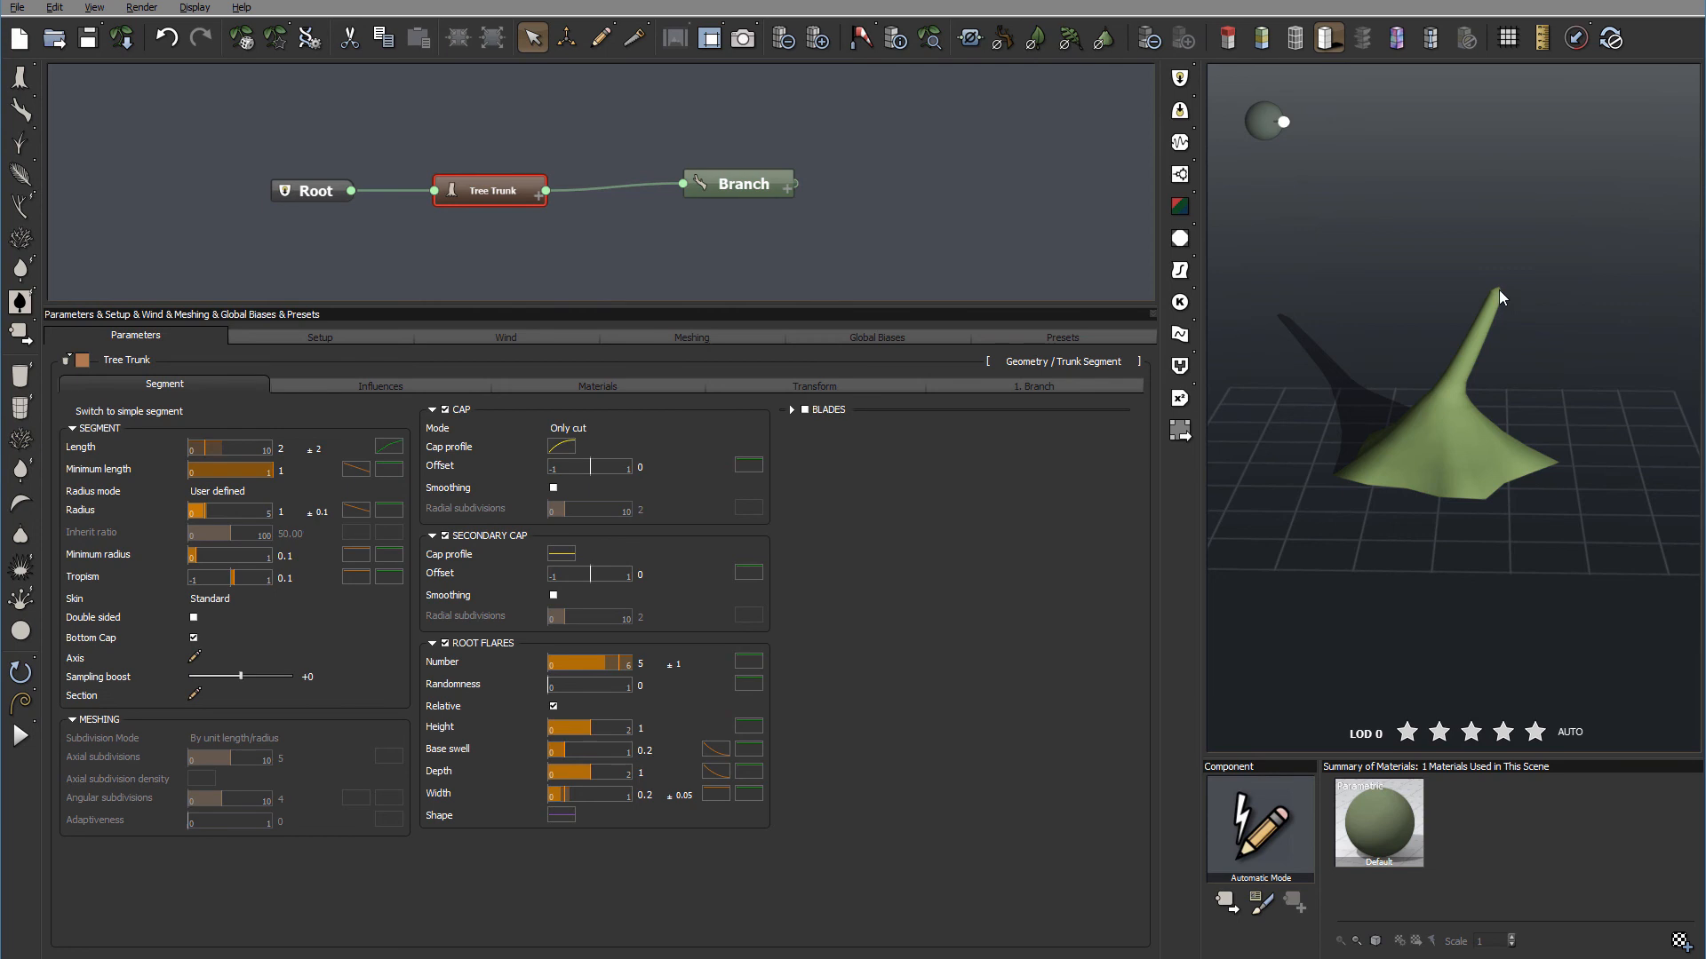
click(722, 183)
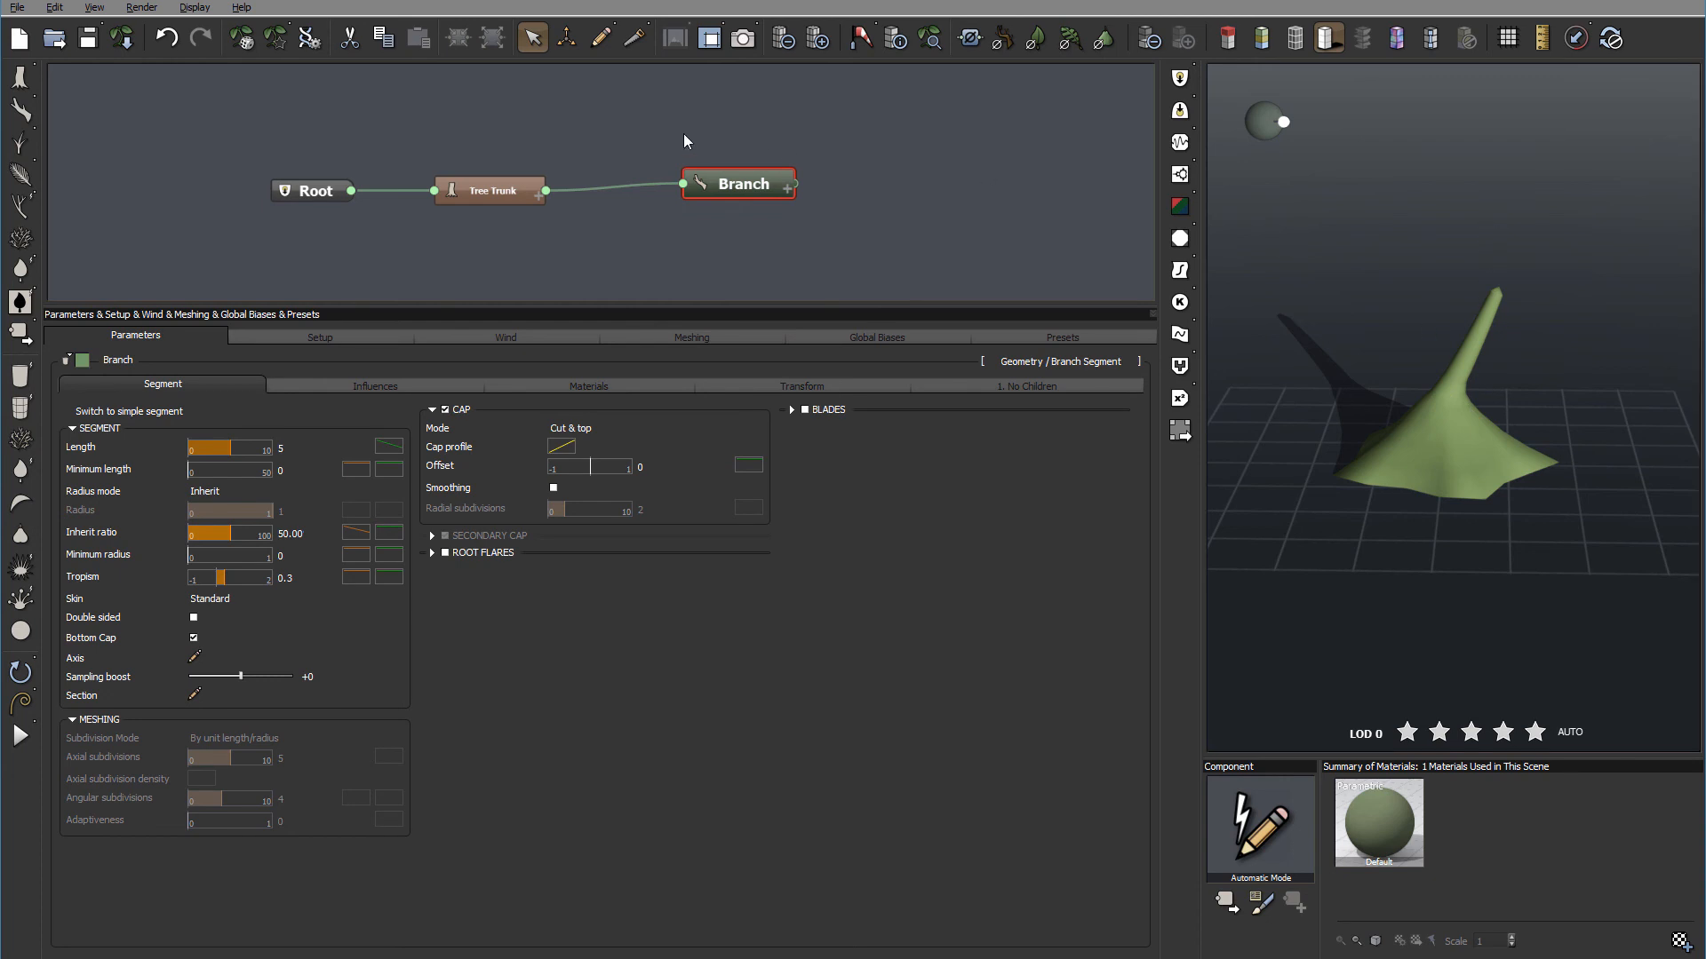
click(497, 188)
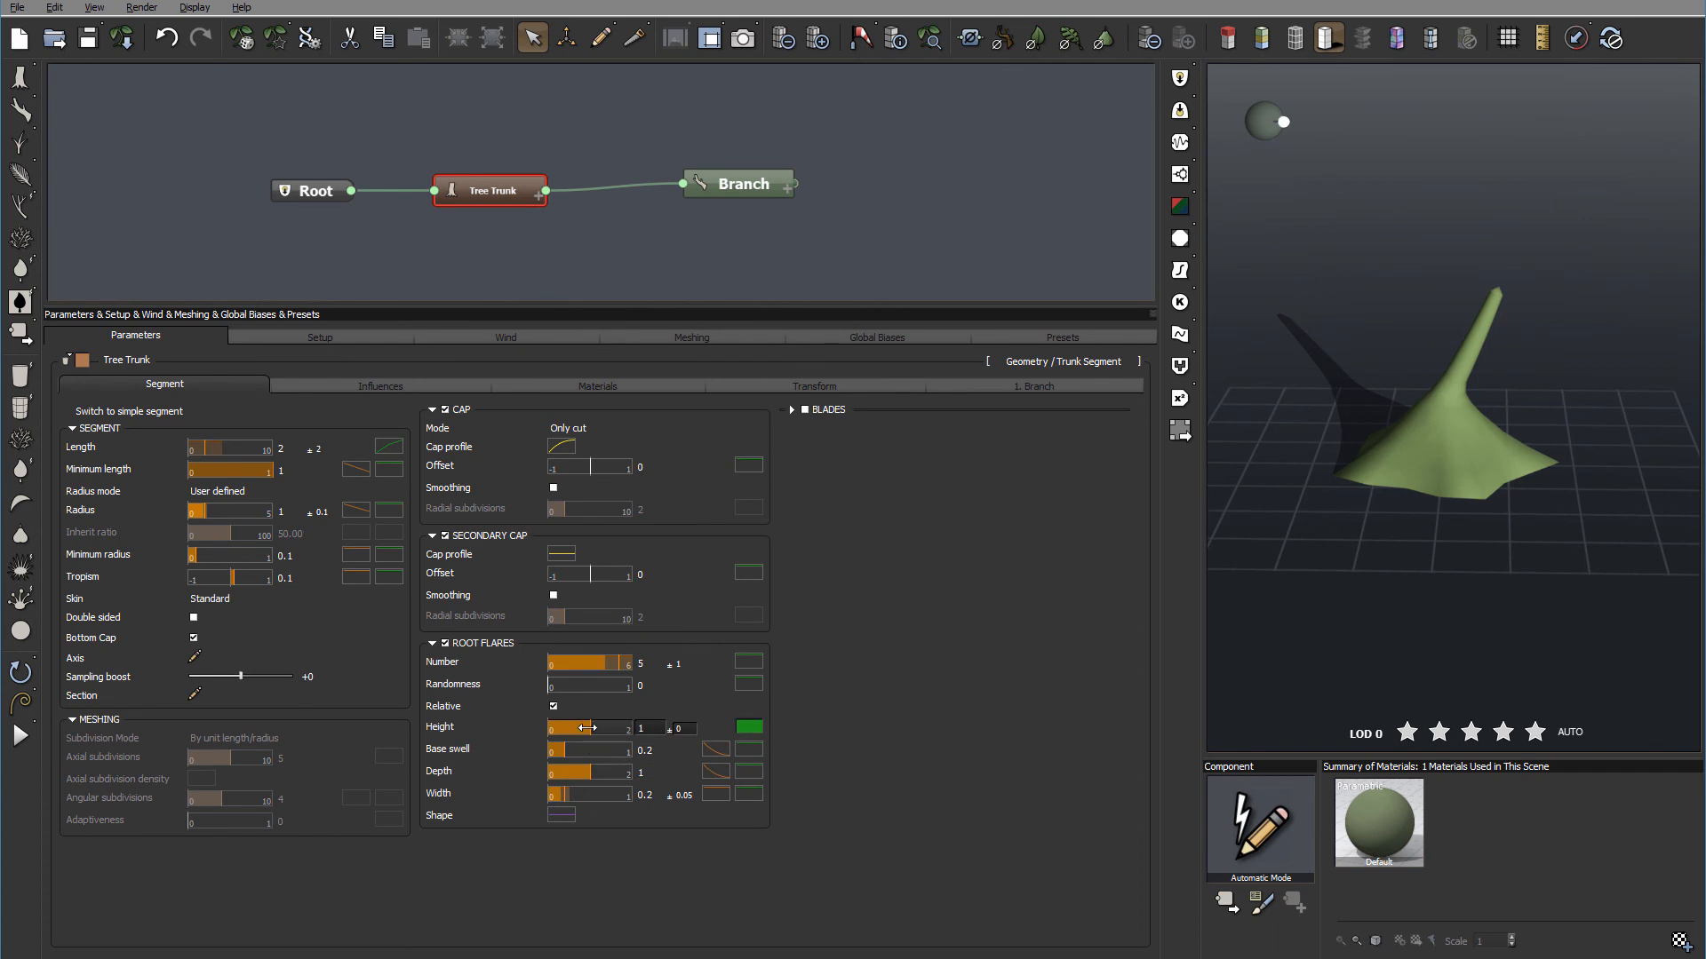
drag(588, 727, 619, 728)
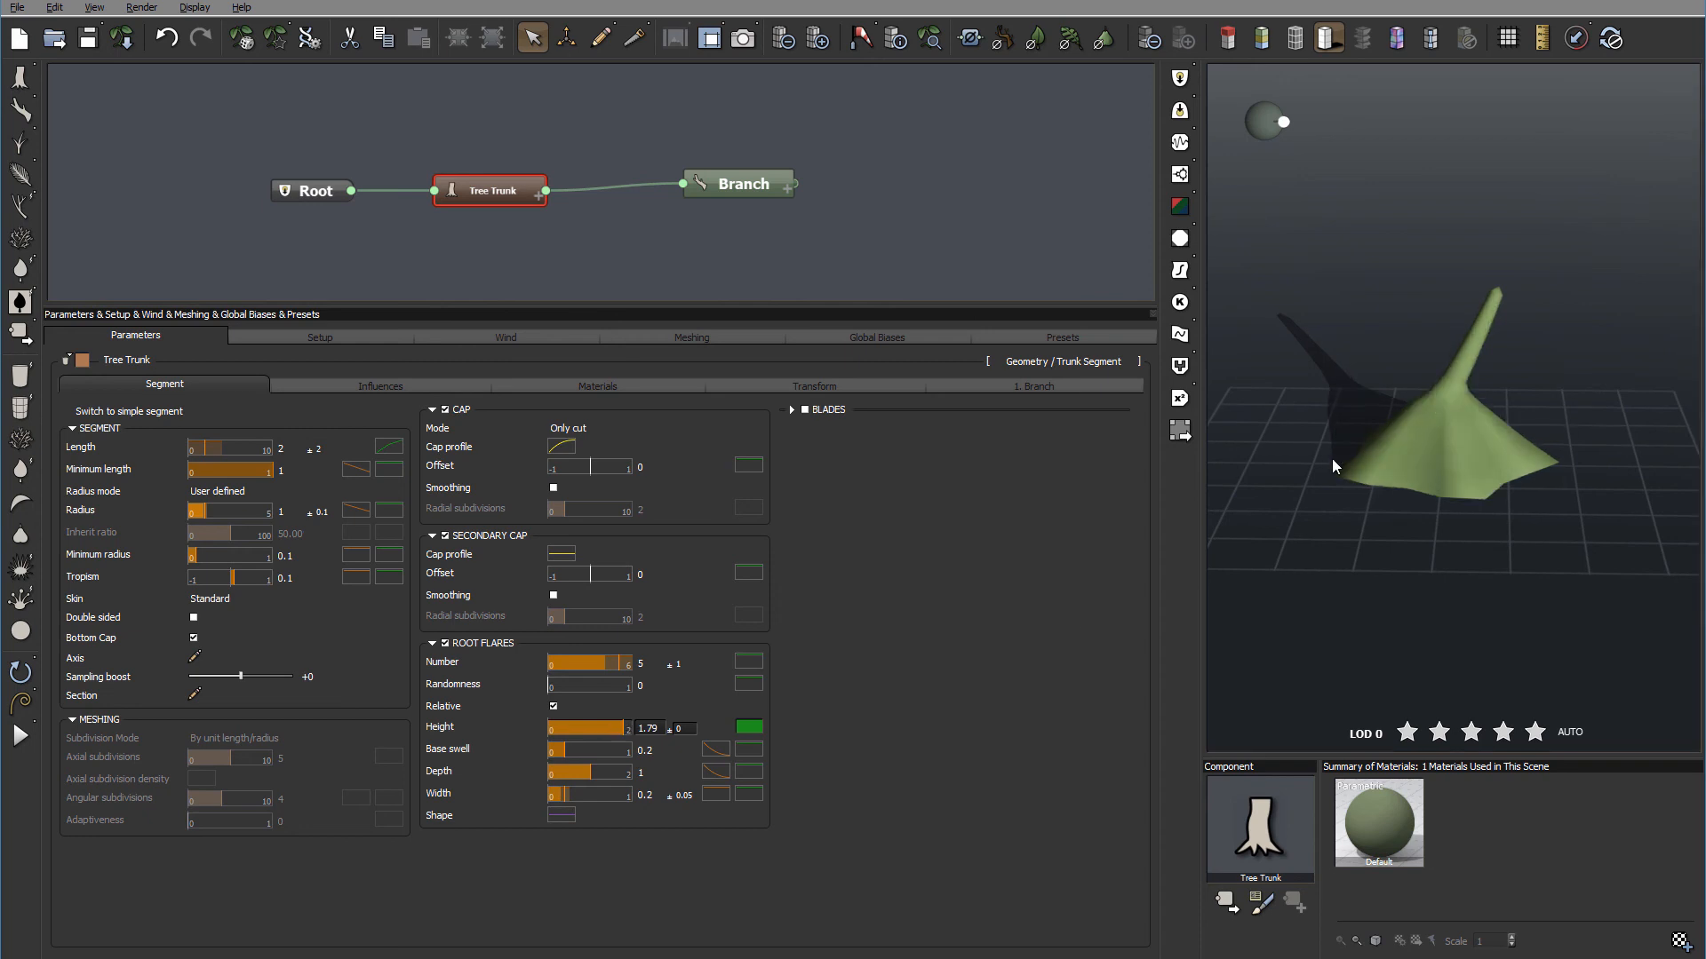
click(554, 706)
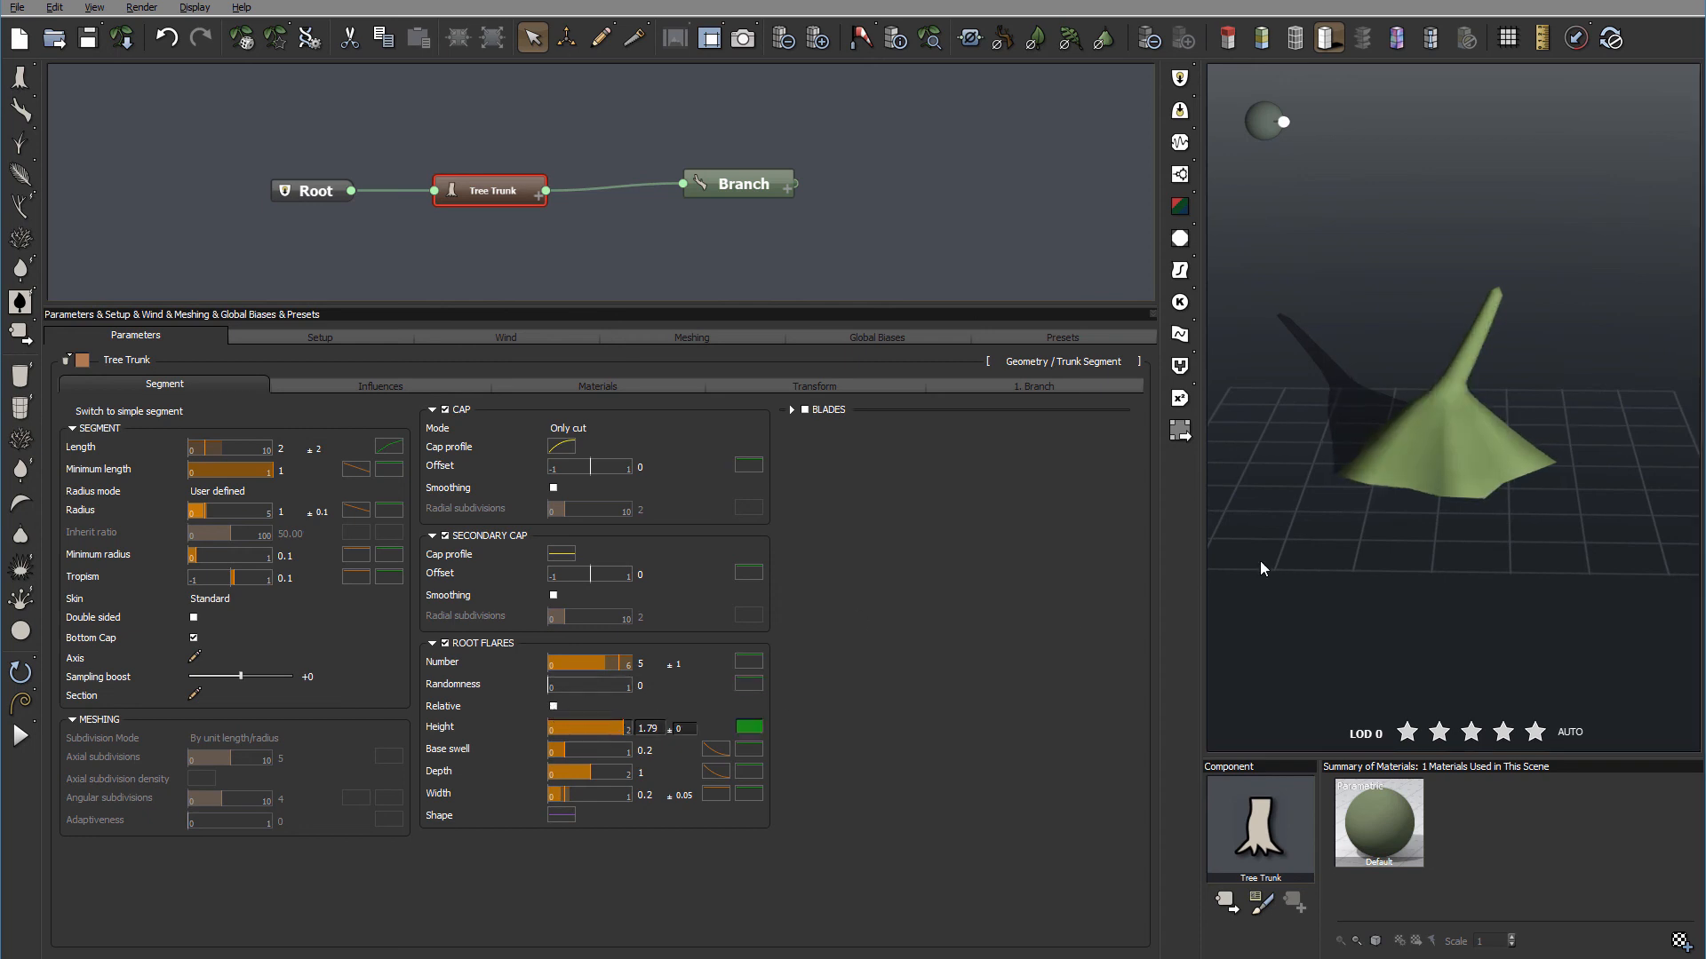
- Set the root flares' height to about 0.52 and their base swell to about 0.67
drag(625, 728, 566, 730)
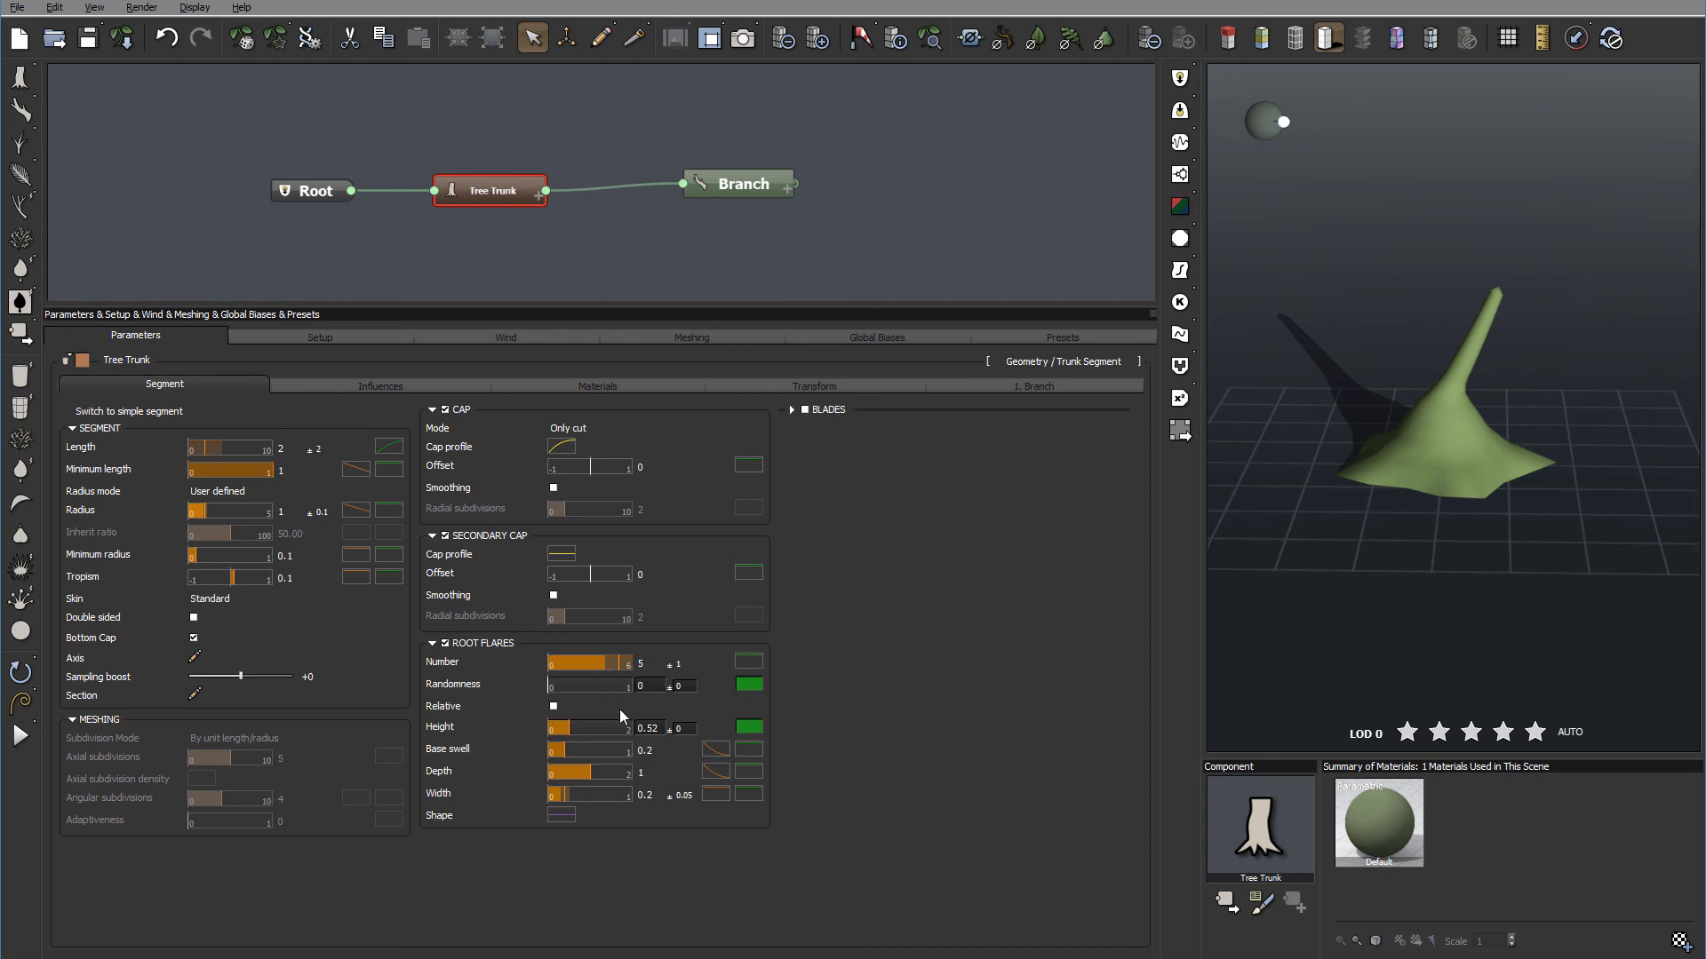
drag(565, 752, 606, 751)
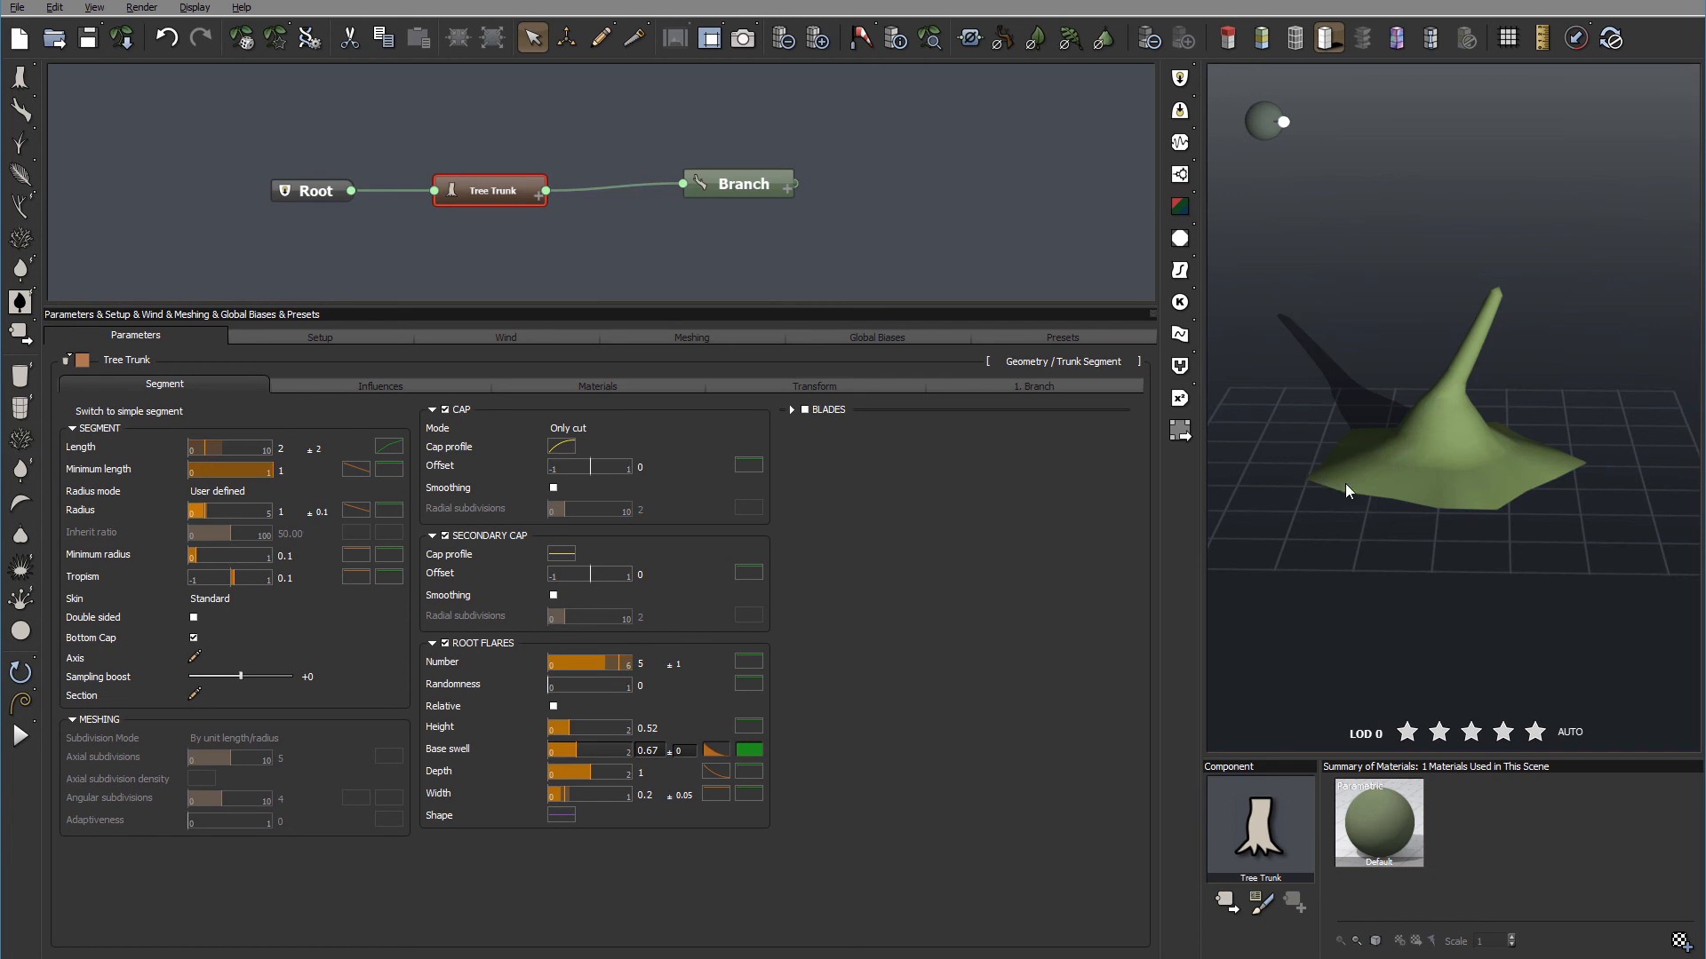
- Try a new base swell profile with a full-height start, a dip to about 0.25 near the middle and an end at about 0.8
click(716, 750)
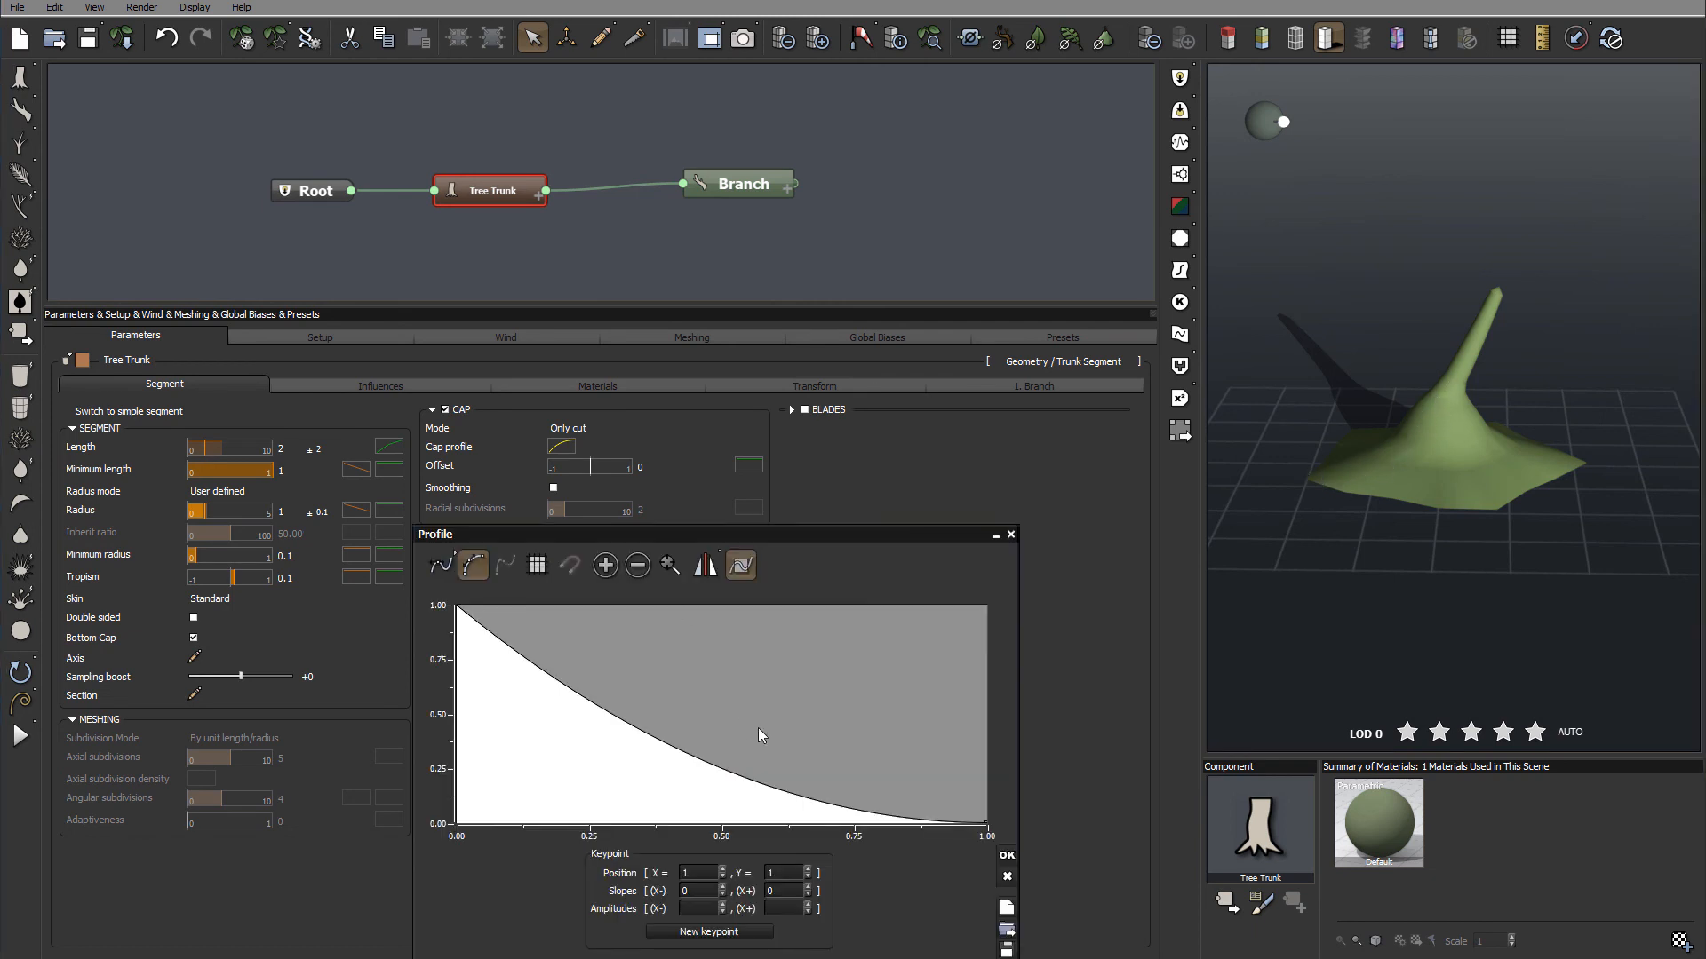
click(1007, 907)
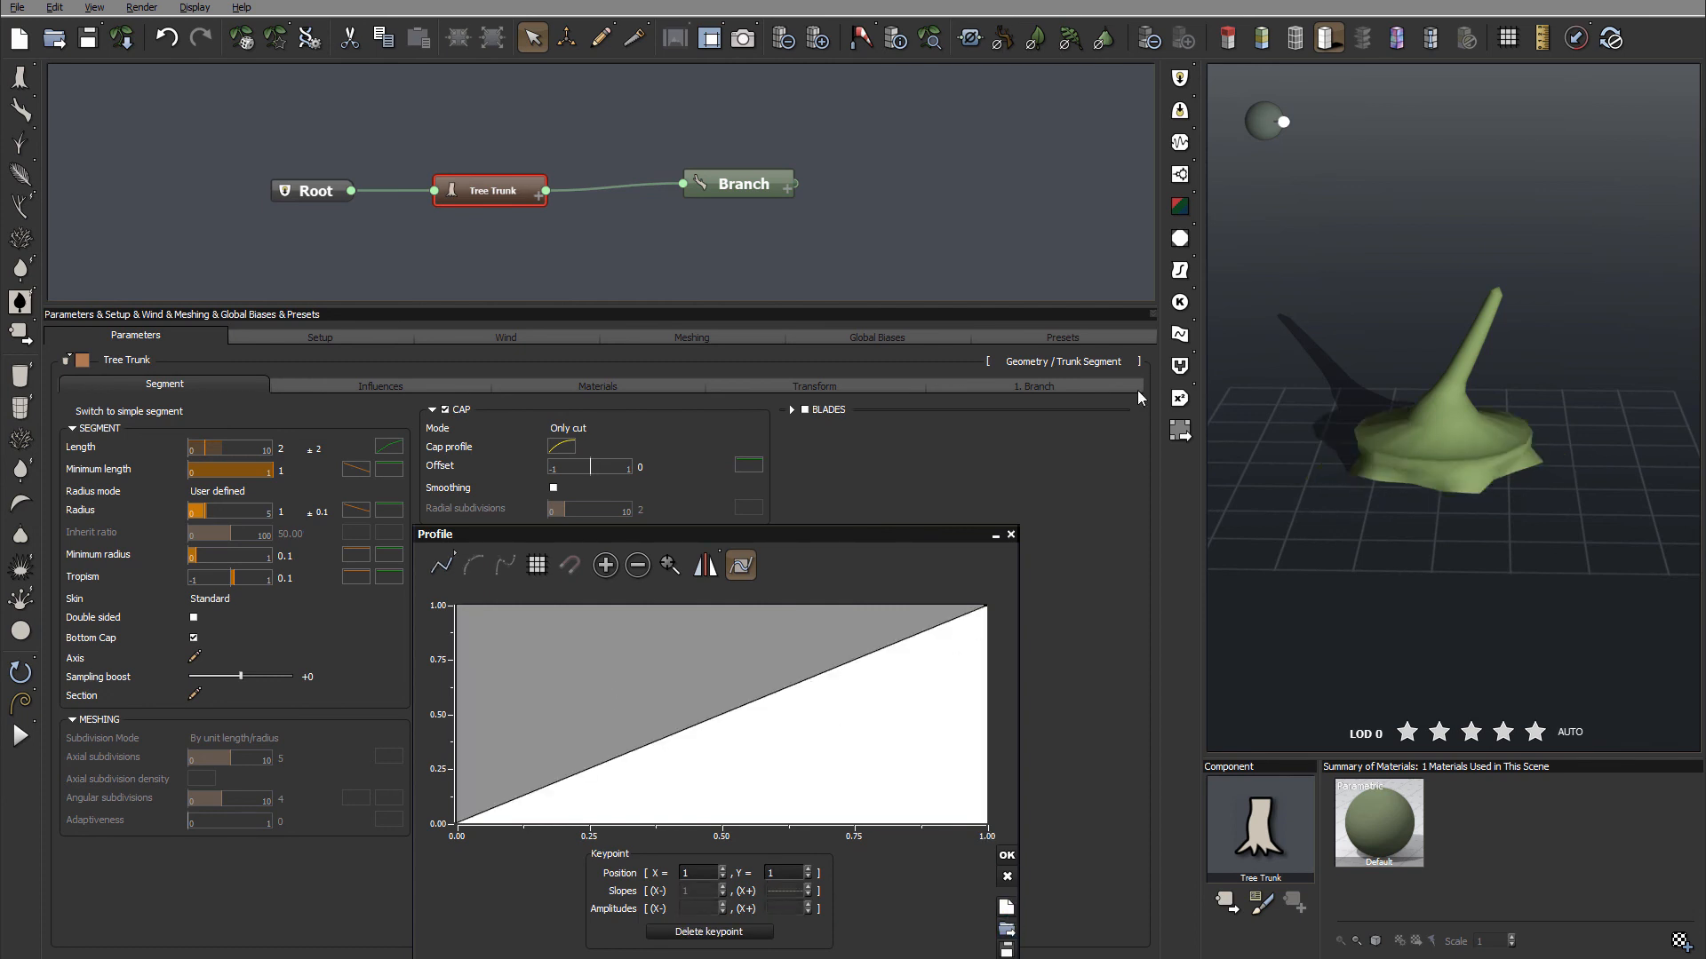
drag(530, 795, 408, 600)
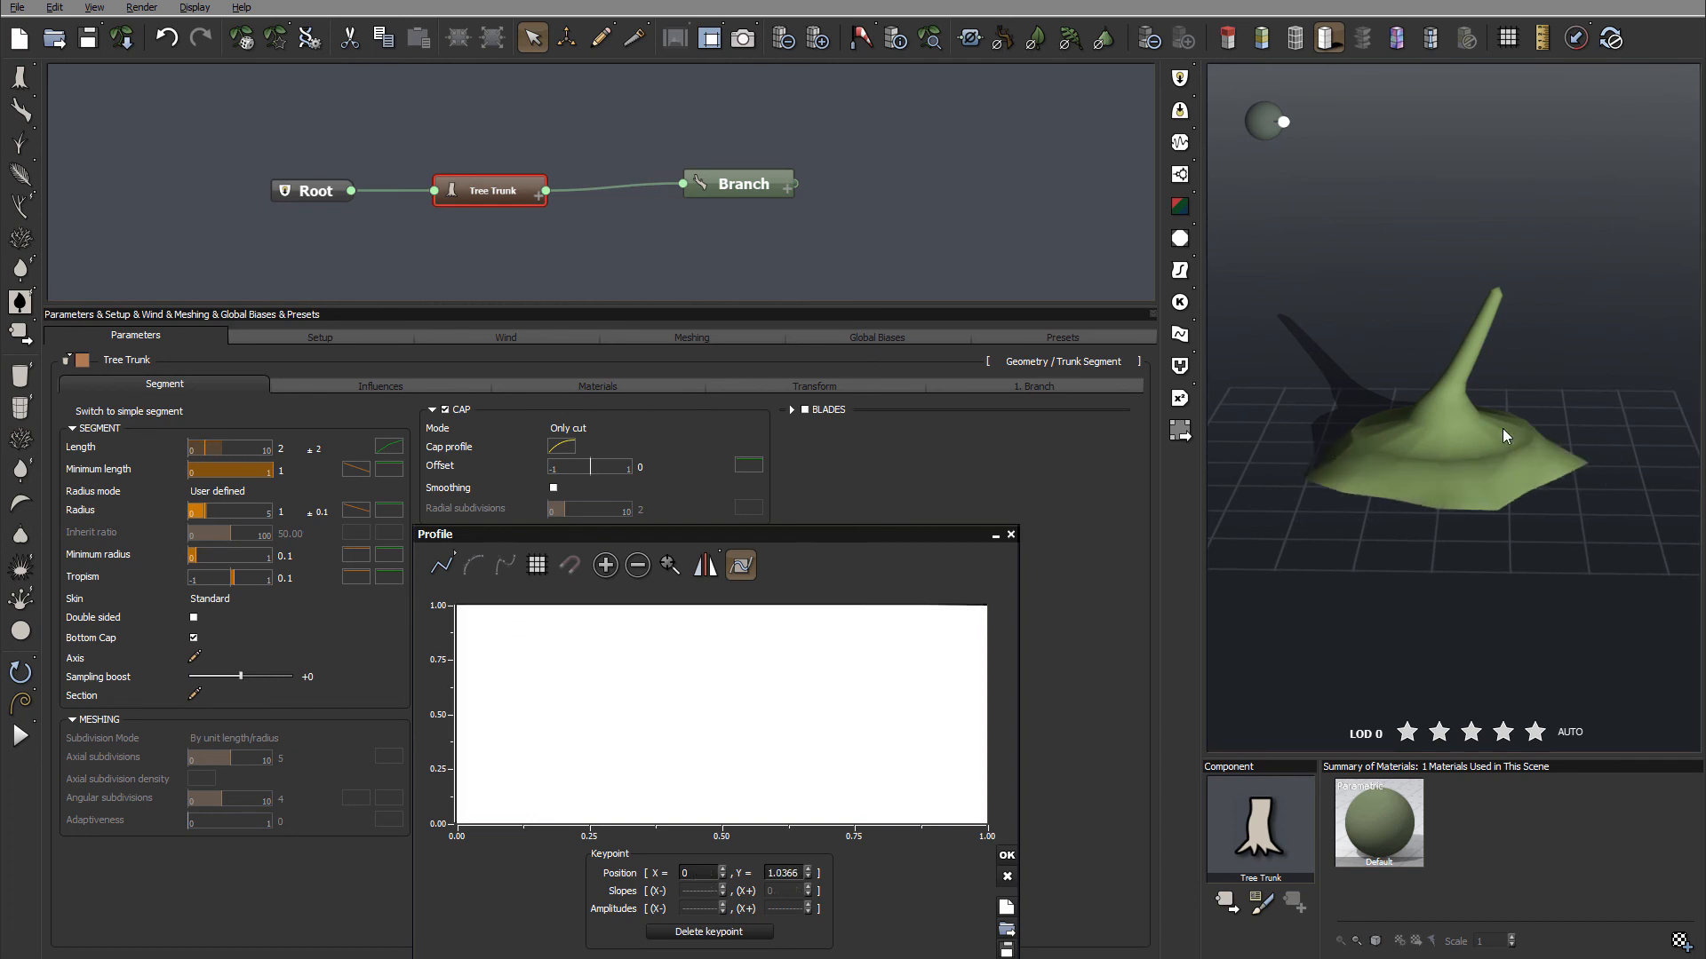
drag(749, 609, 761, 770)
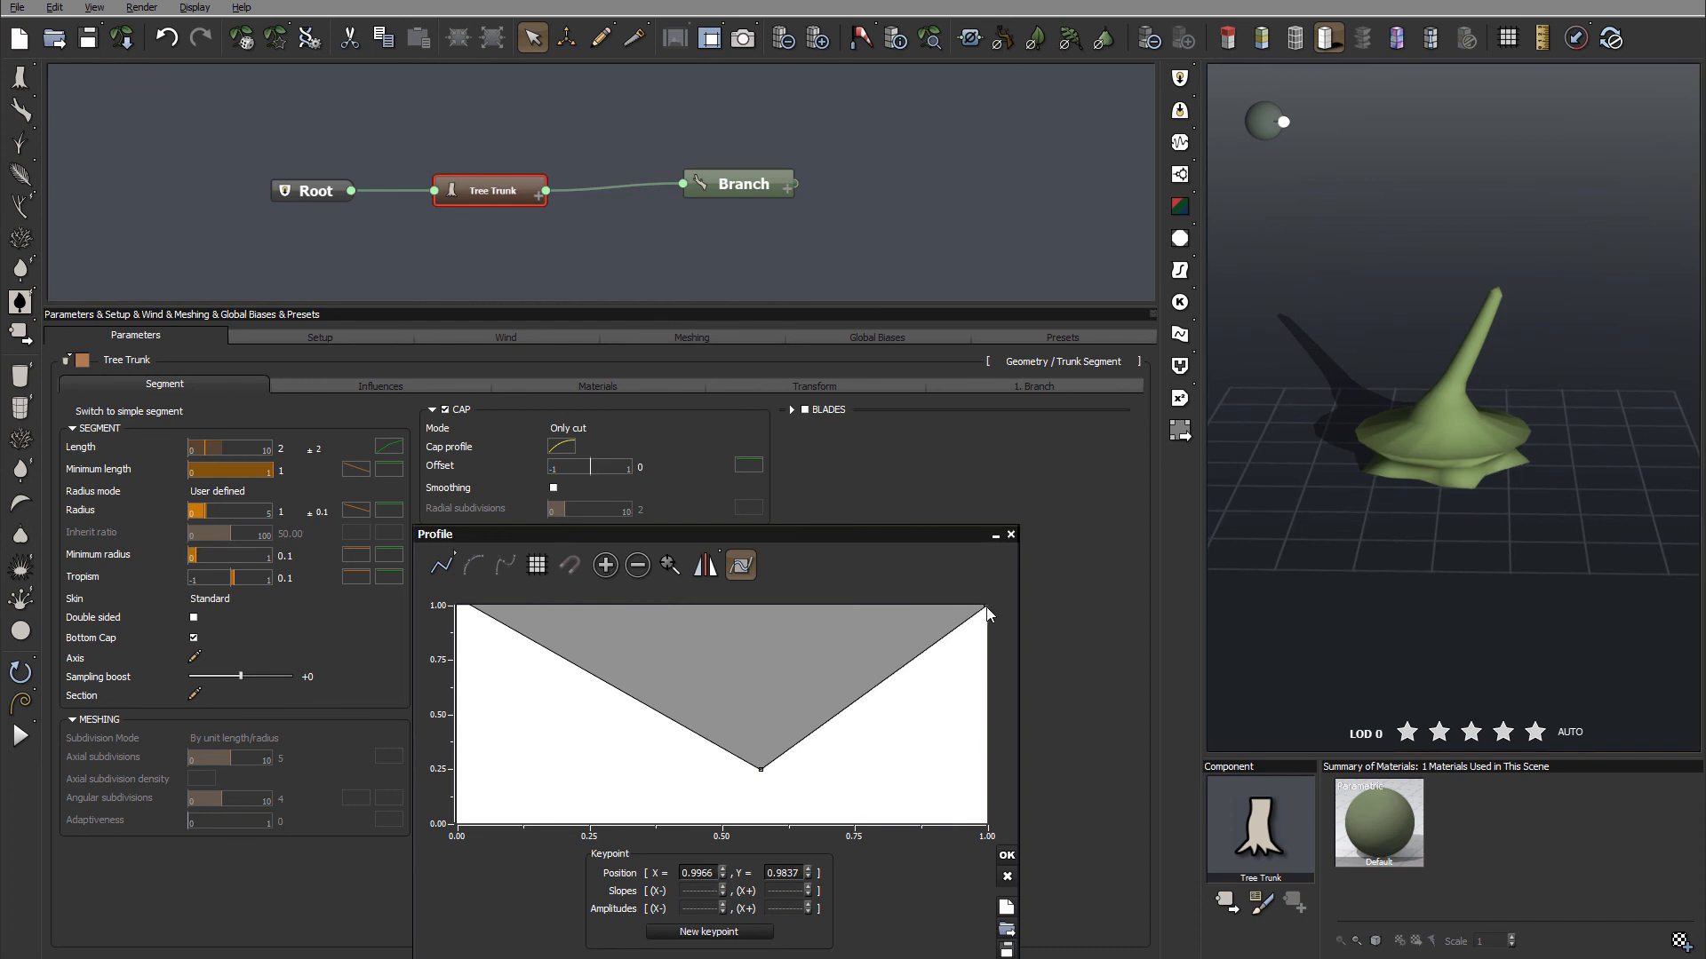
drag(985, 611, 1005, 821)
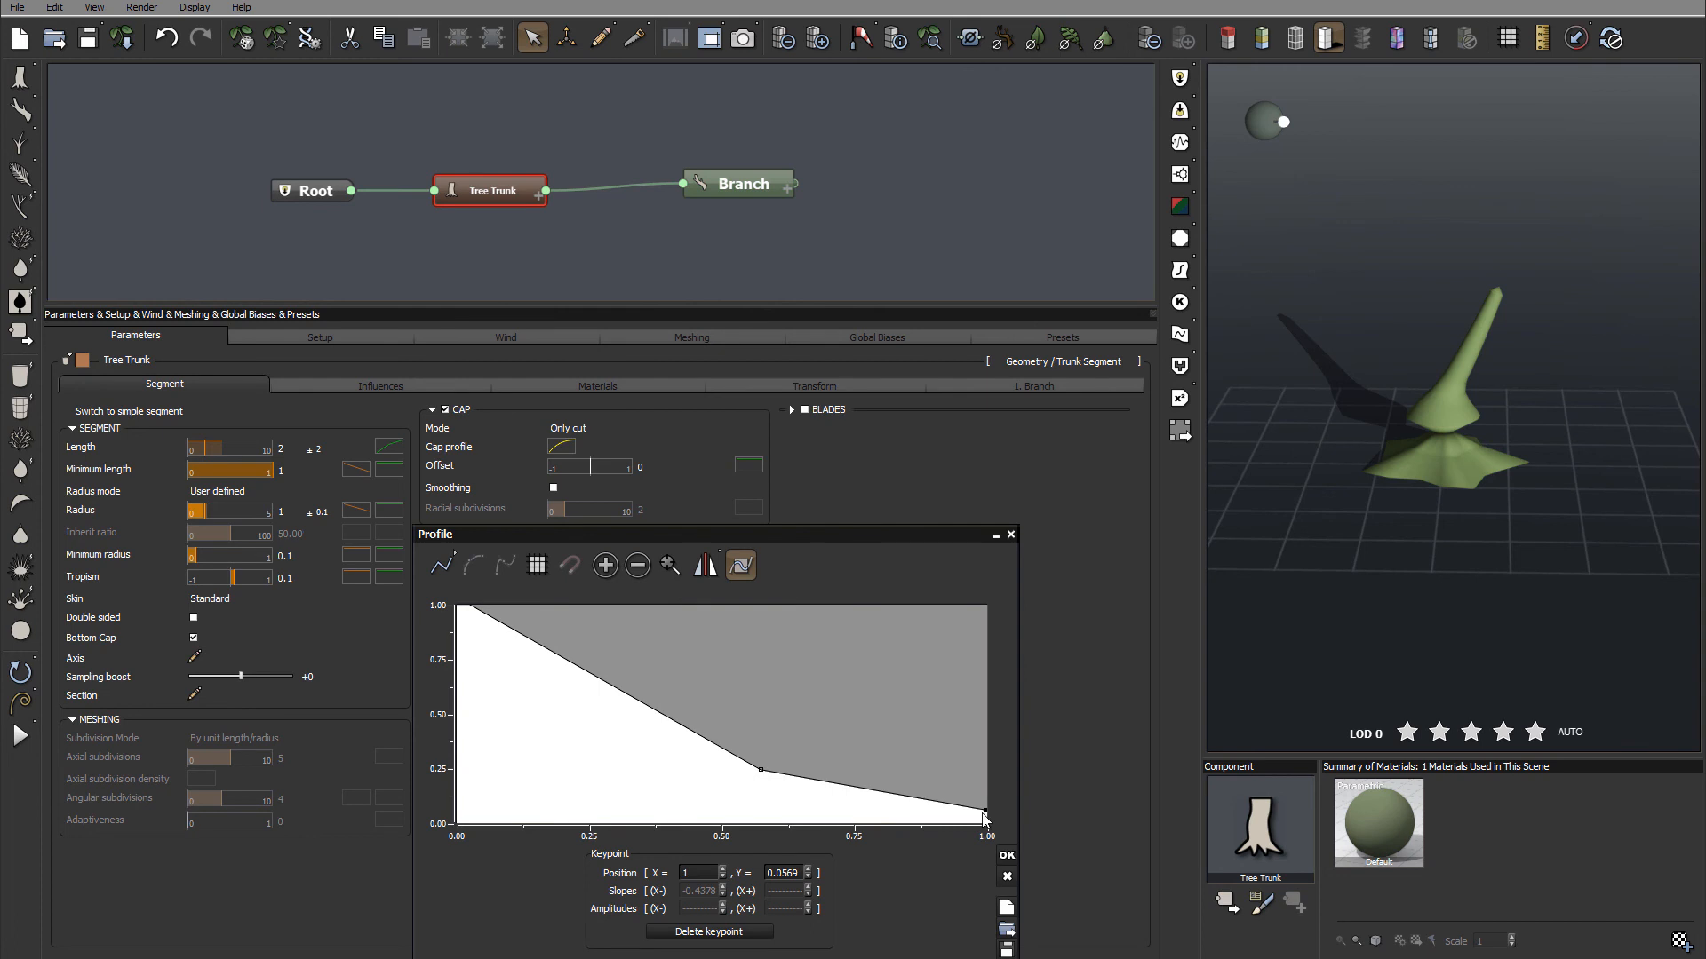
drag(989, 811, 987, 650)
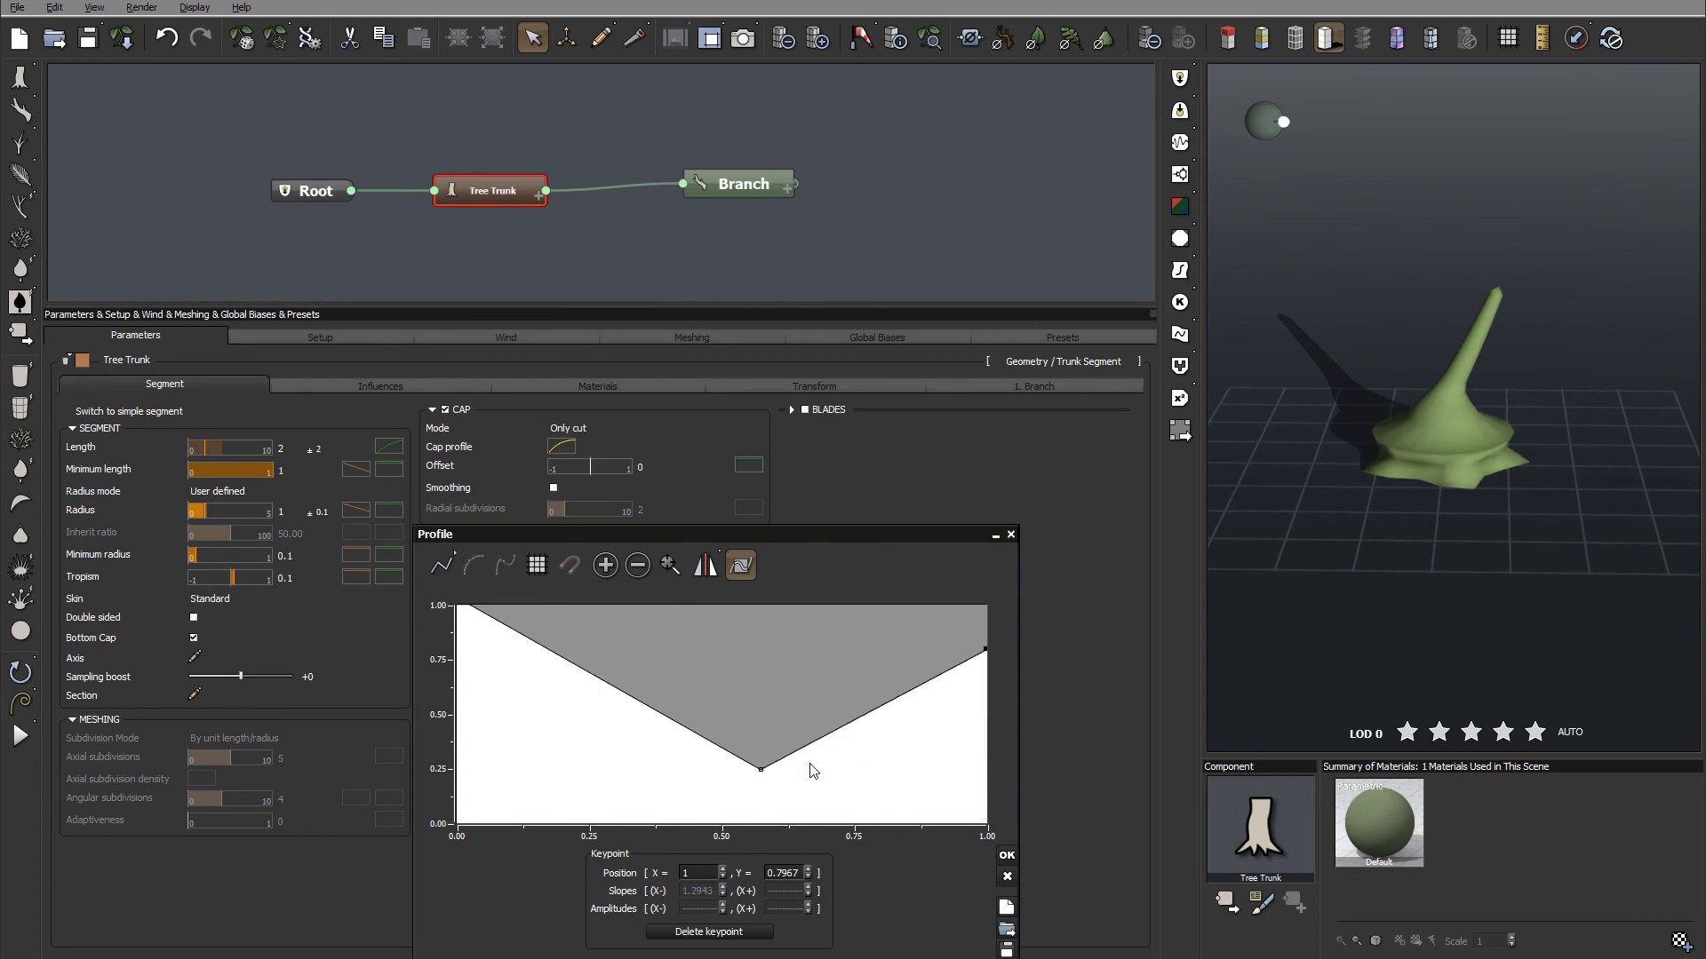
- Try a base swell profile starting near 0.05, peaking at about 0.5 past the middle and ending at about 0.39, and discard it
click(761, 769)
drag(766, 752, 777, 671)
middle_drag(678, 743, 573, 629)
drag(563, 612, 563, 797)
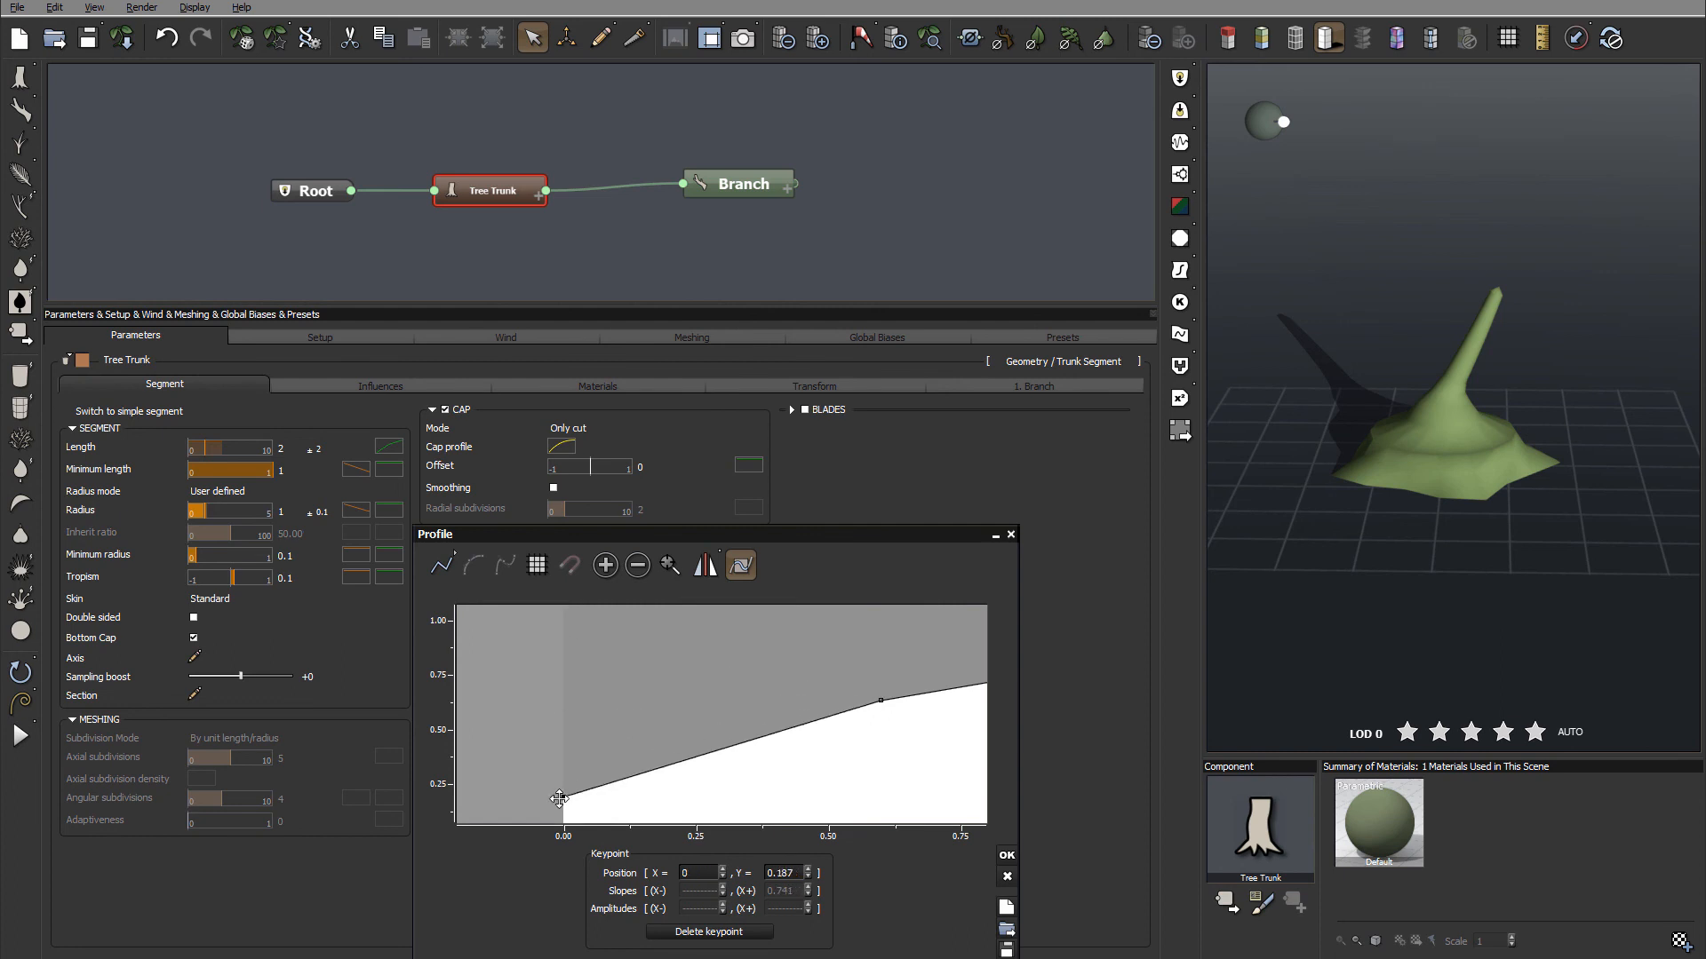
middle_drag(739, 708, 650, 625)
drag(542, 673, 542, 702)
middle_drag(732, 685, 785, 653)
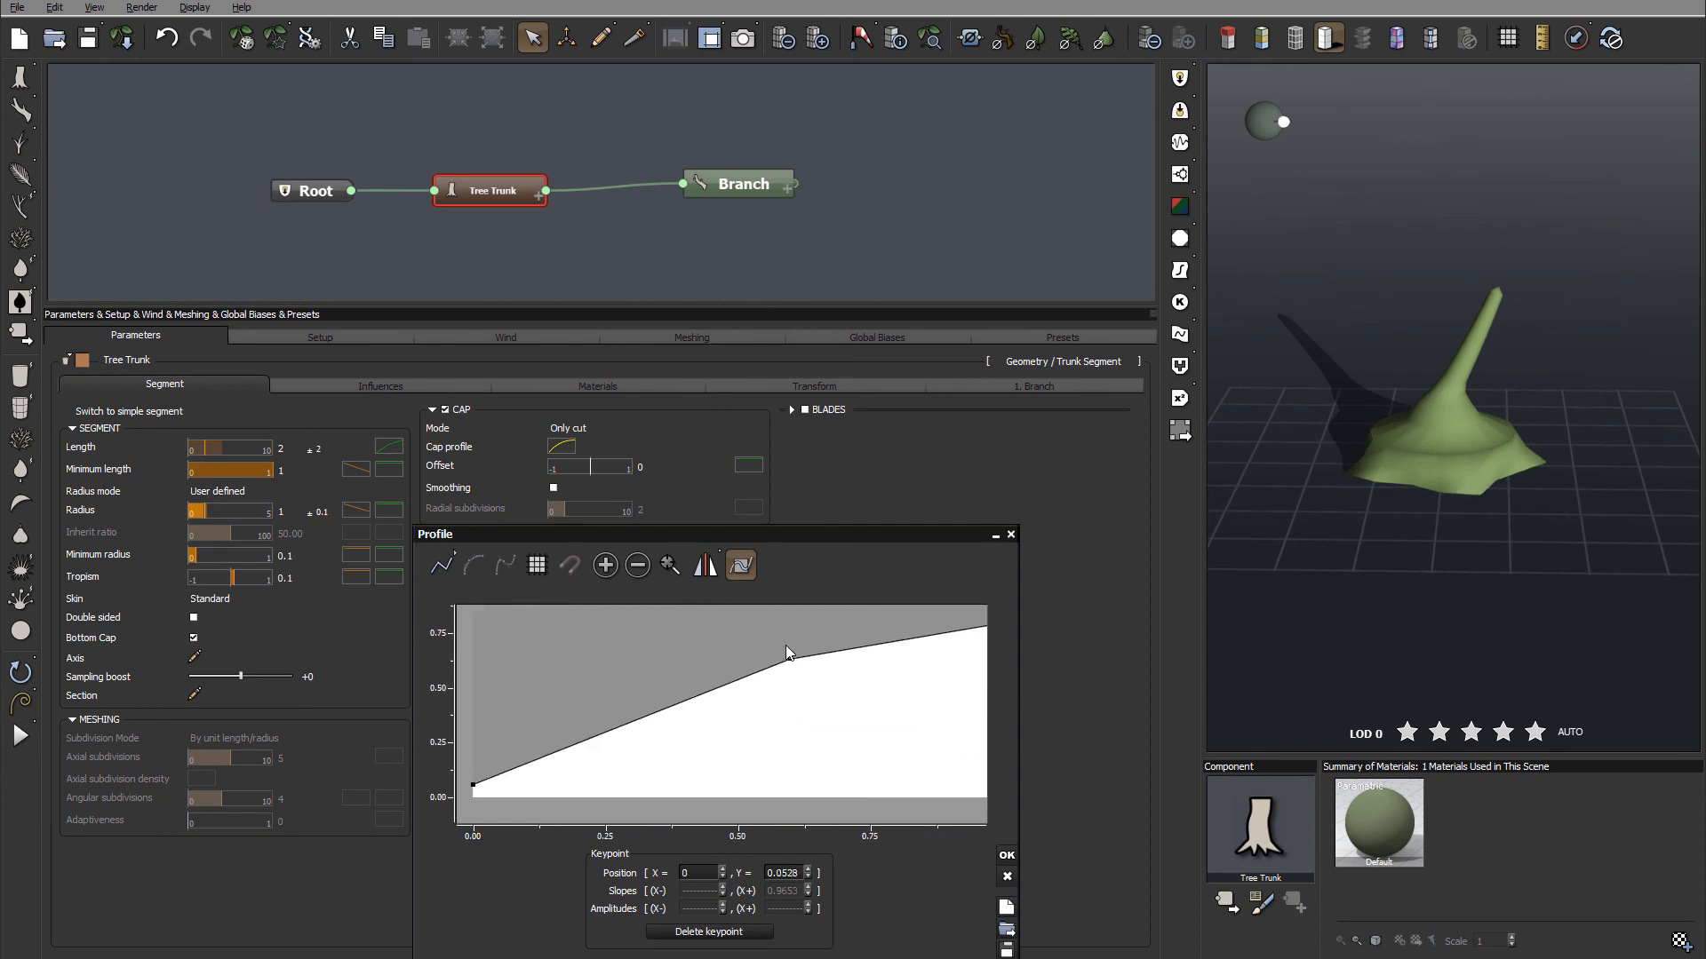
drag(788, 659, 788, 691)
middle_drag(856, 700, 799, 711)
drag(889, 628, 890, 714)
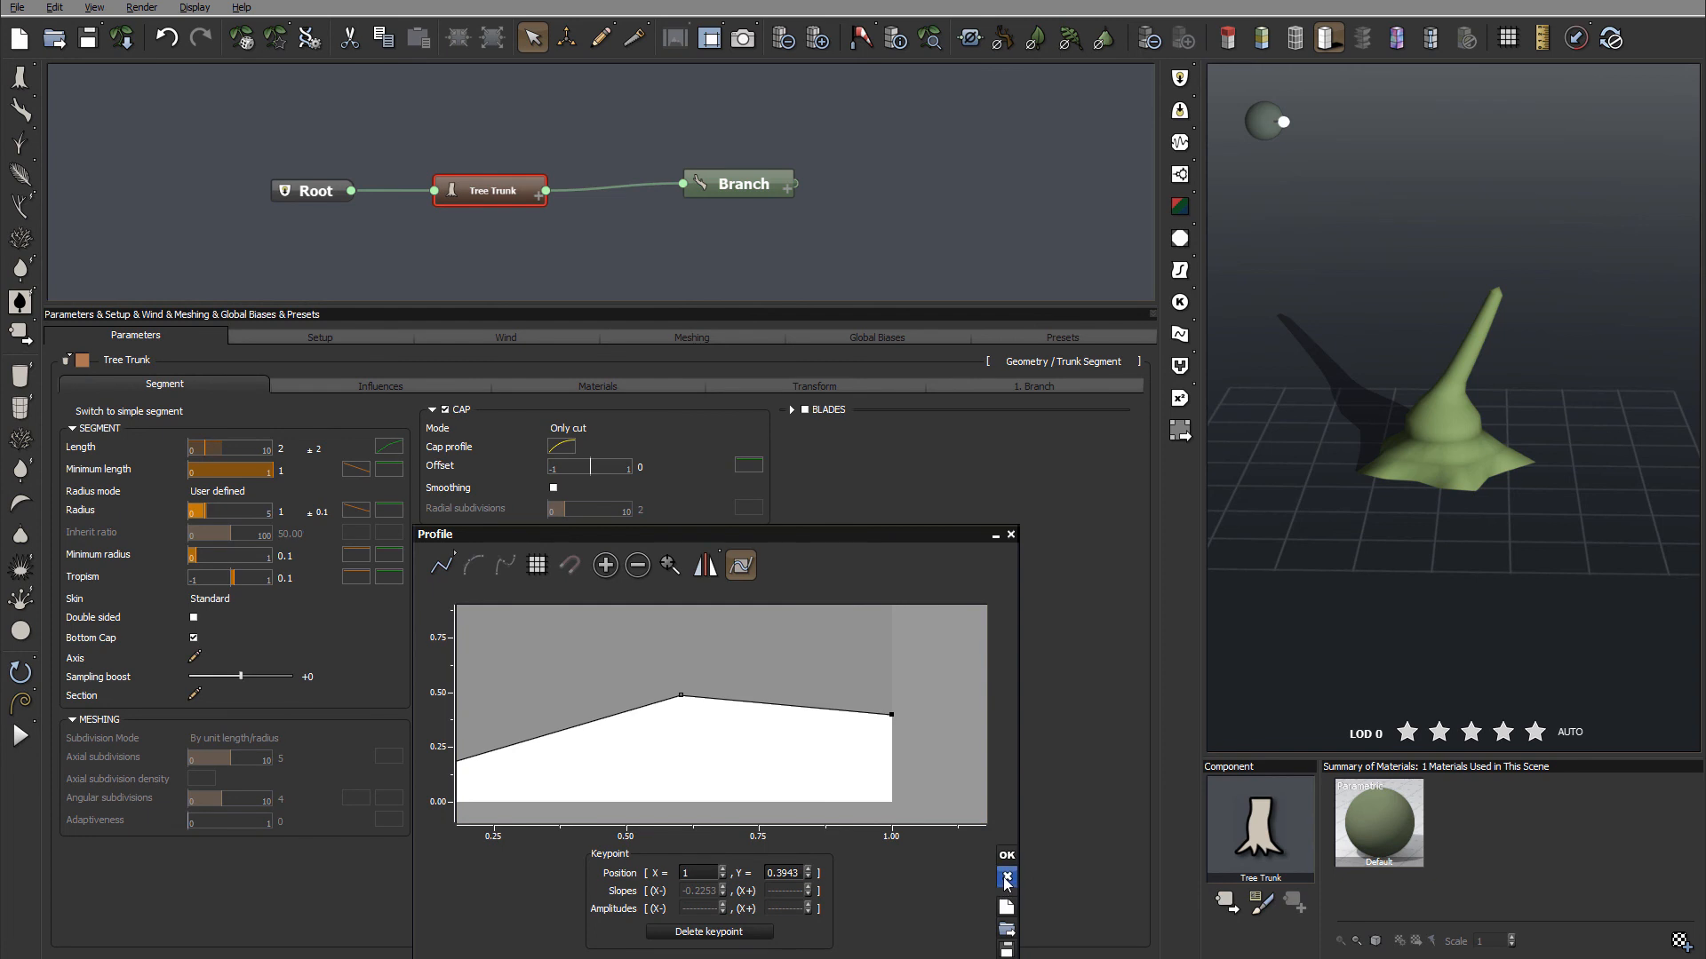
click(1007, 855)
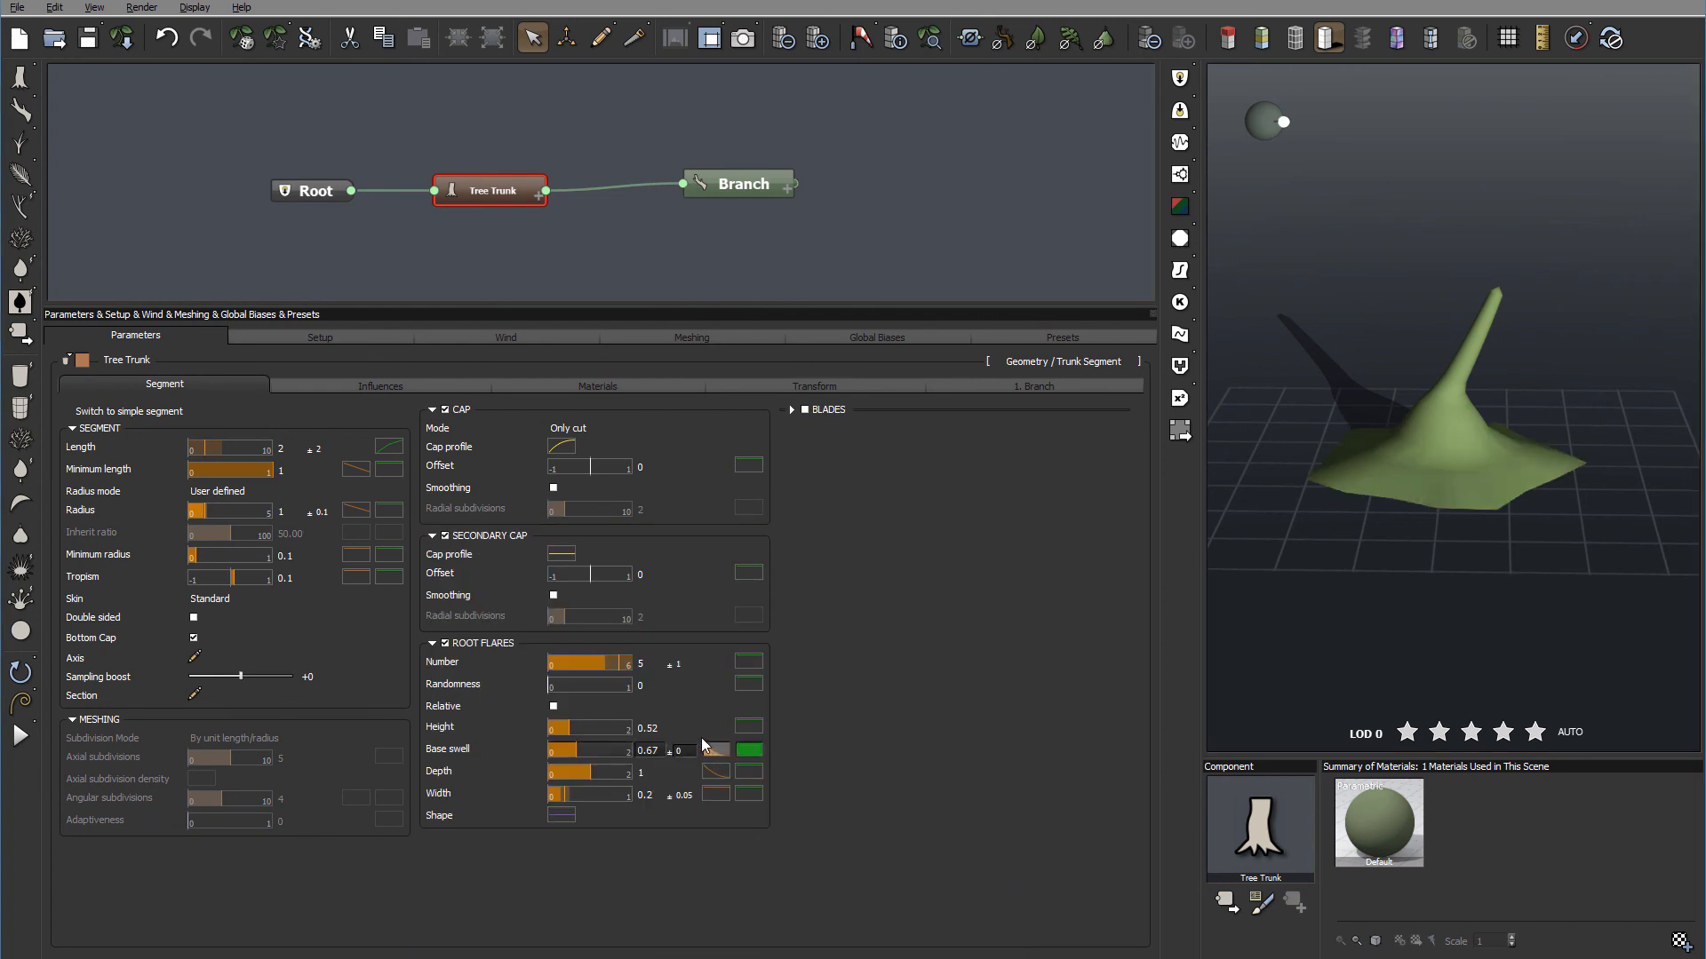
- Try root flare depths of about 1.48, 0.29 and 4.19
drag(576, 772, 610, 772)
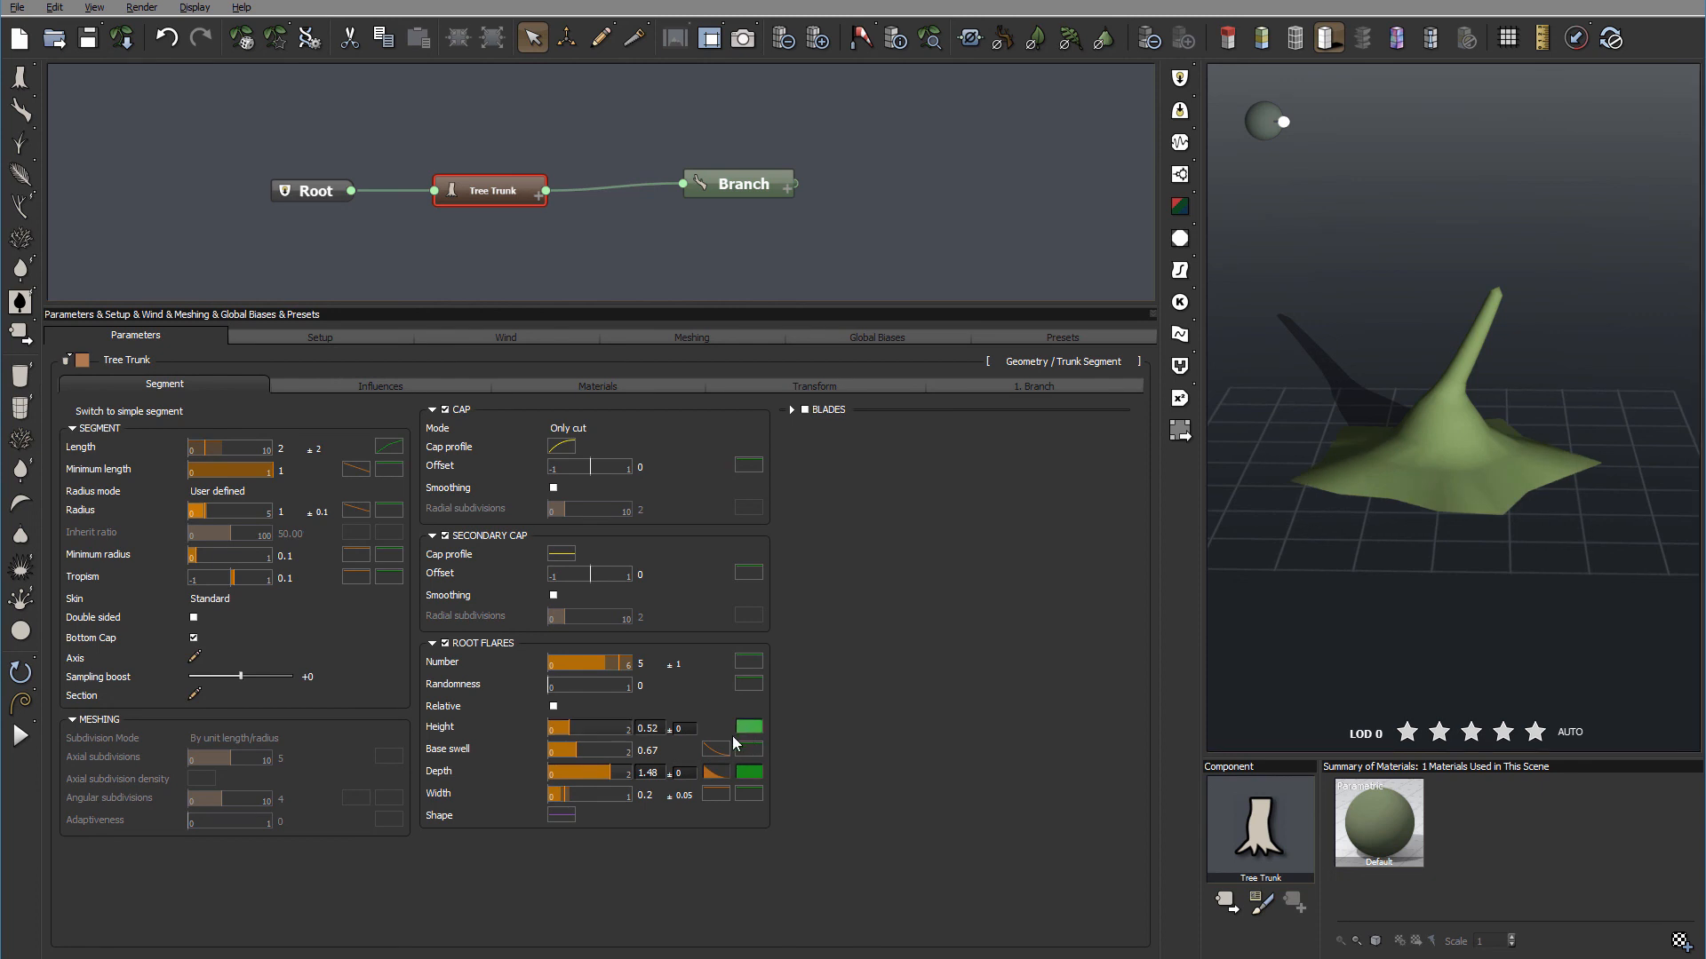
drag(610, 771, 556, 773)
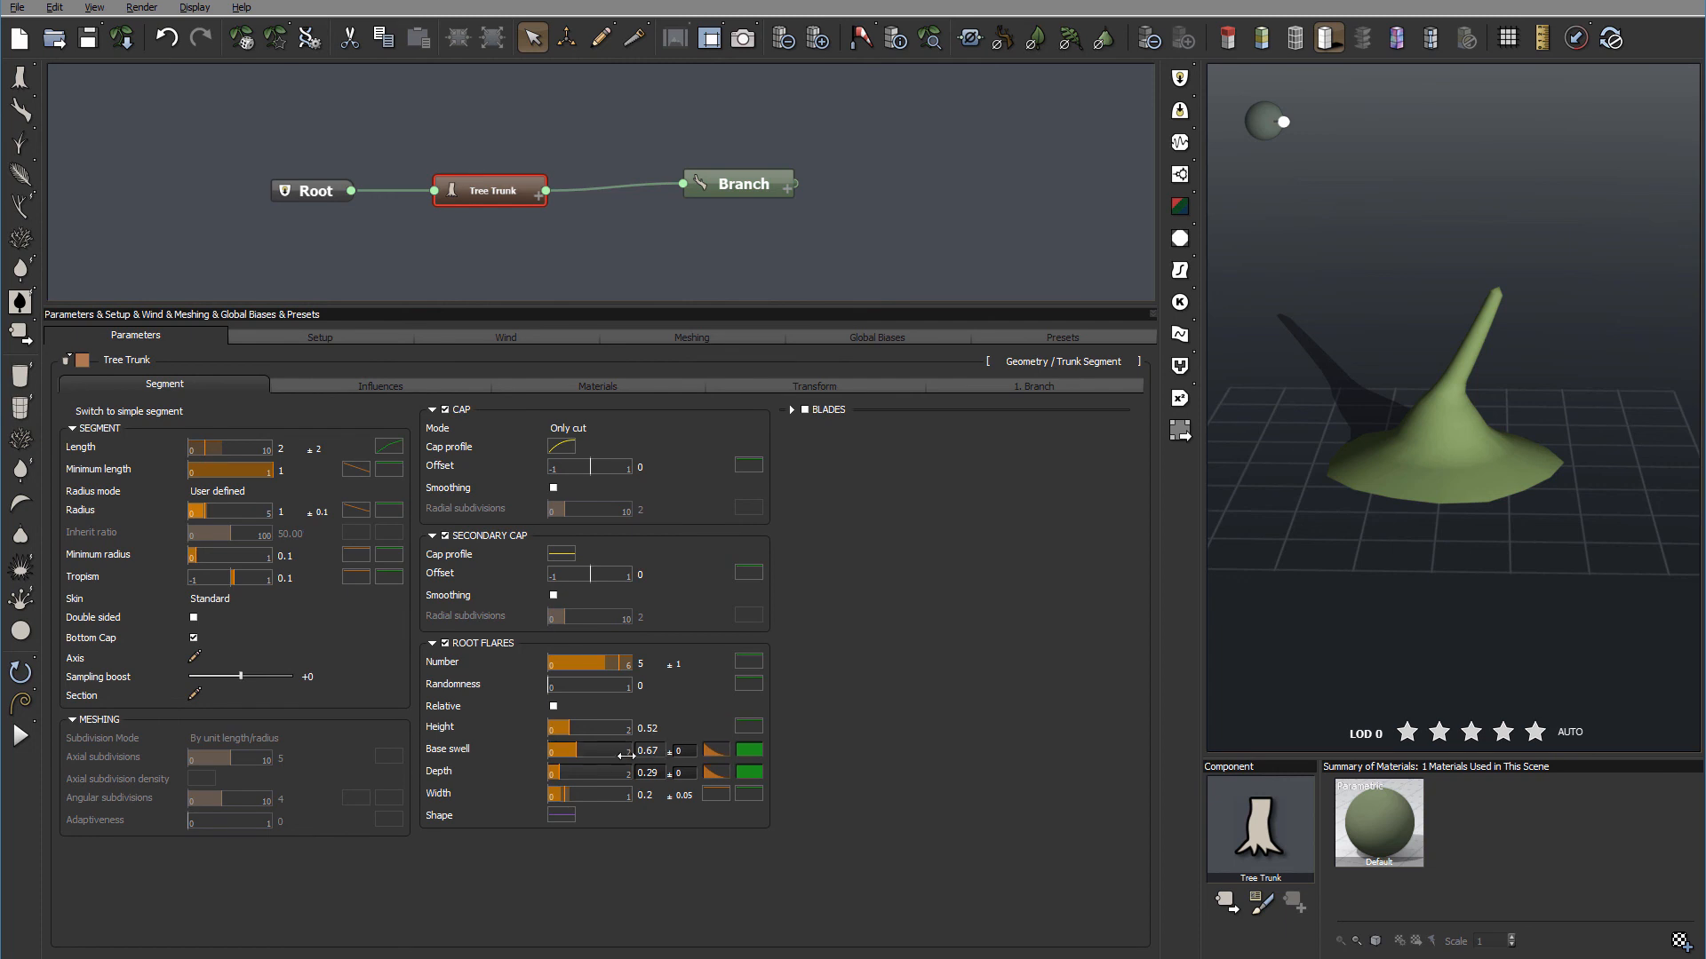
drag(653, 772, 738, 762)
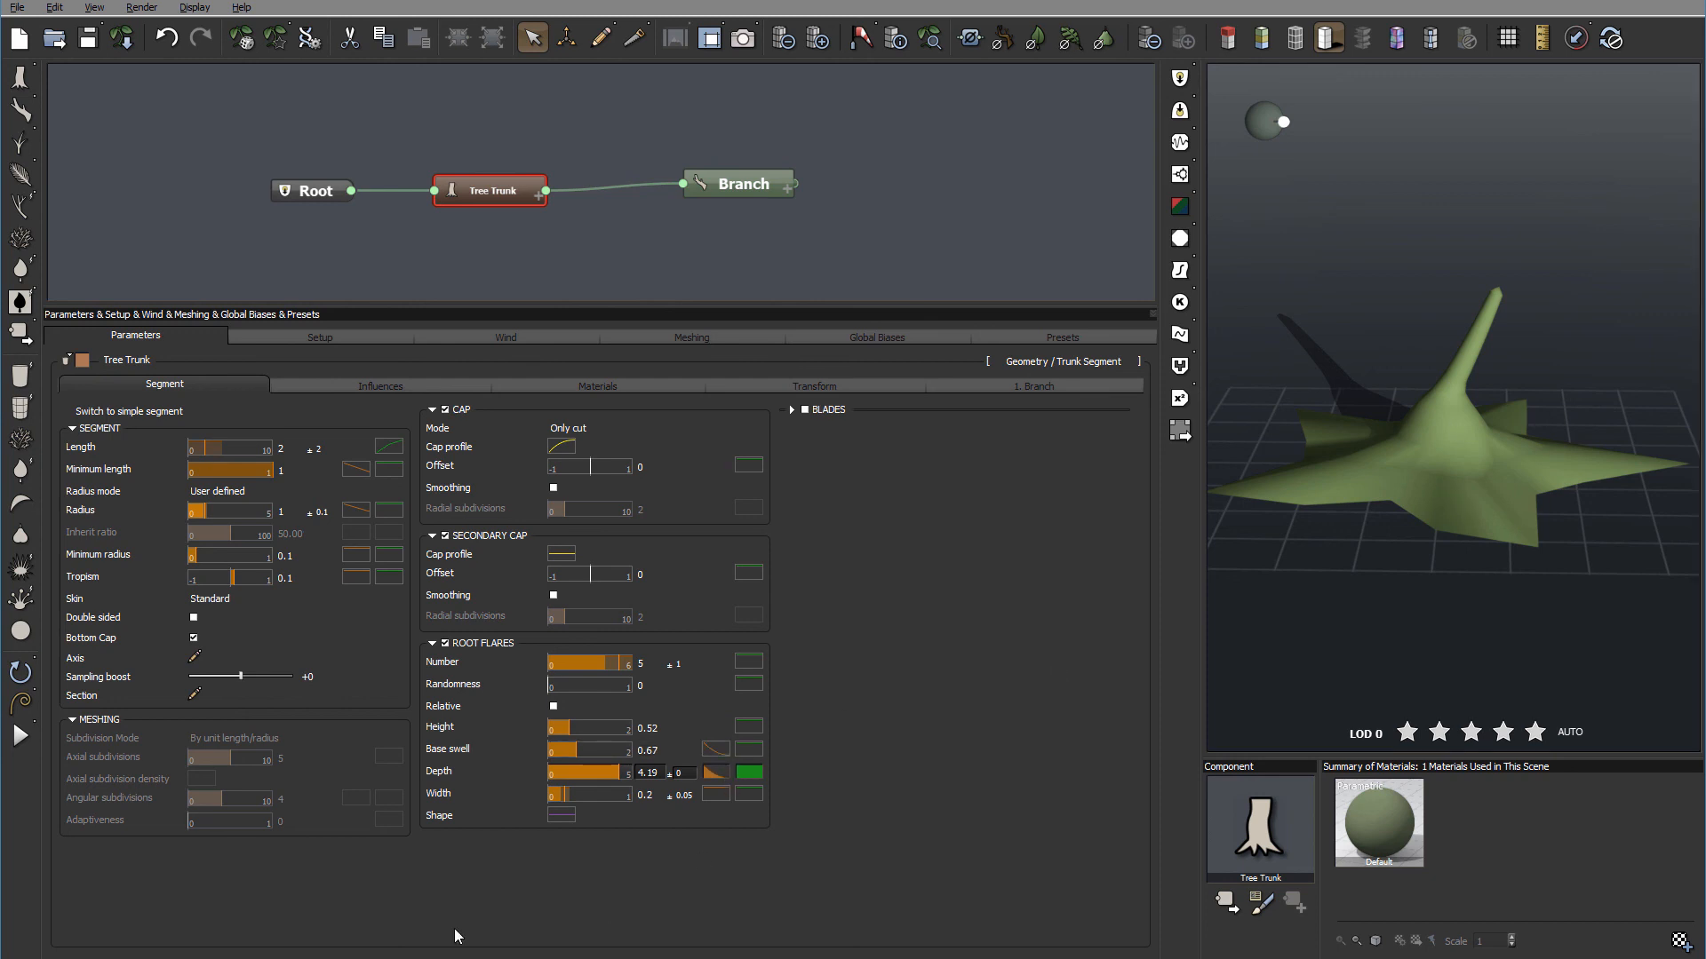
- Try a root flare width of about 0.68, and settle on width 0.29, depth 3.44 and base swell 0.34
drag(579, 794, 617, 794)
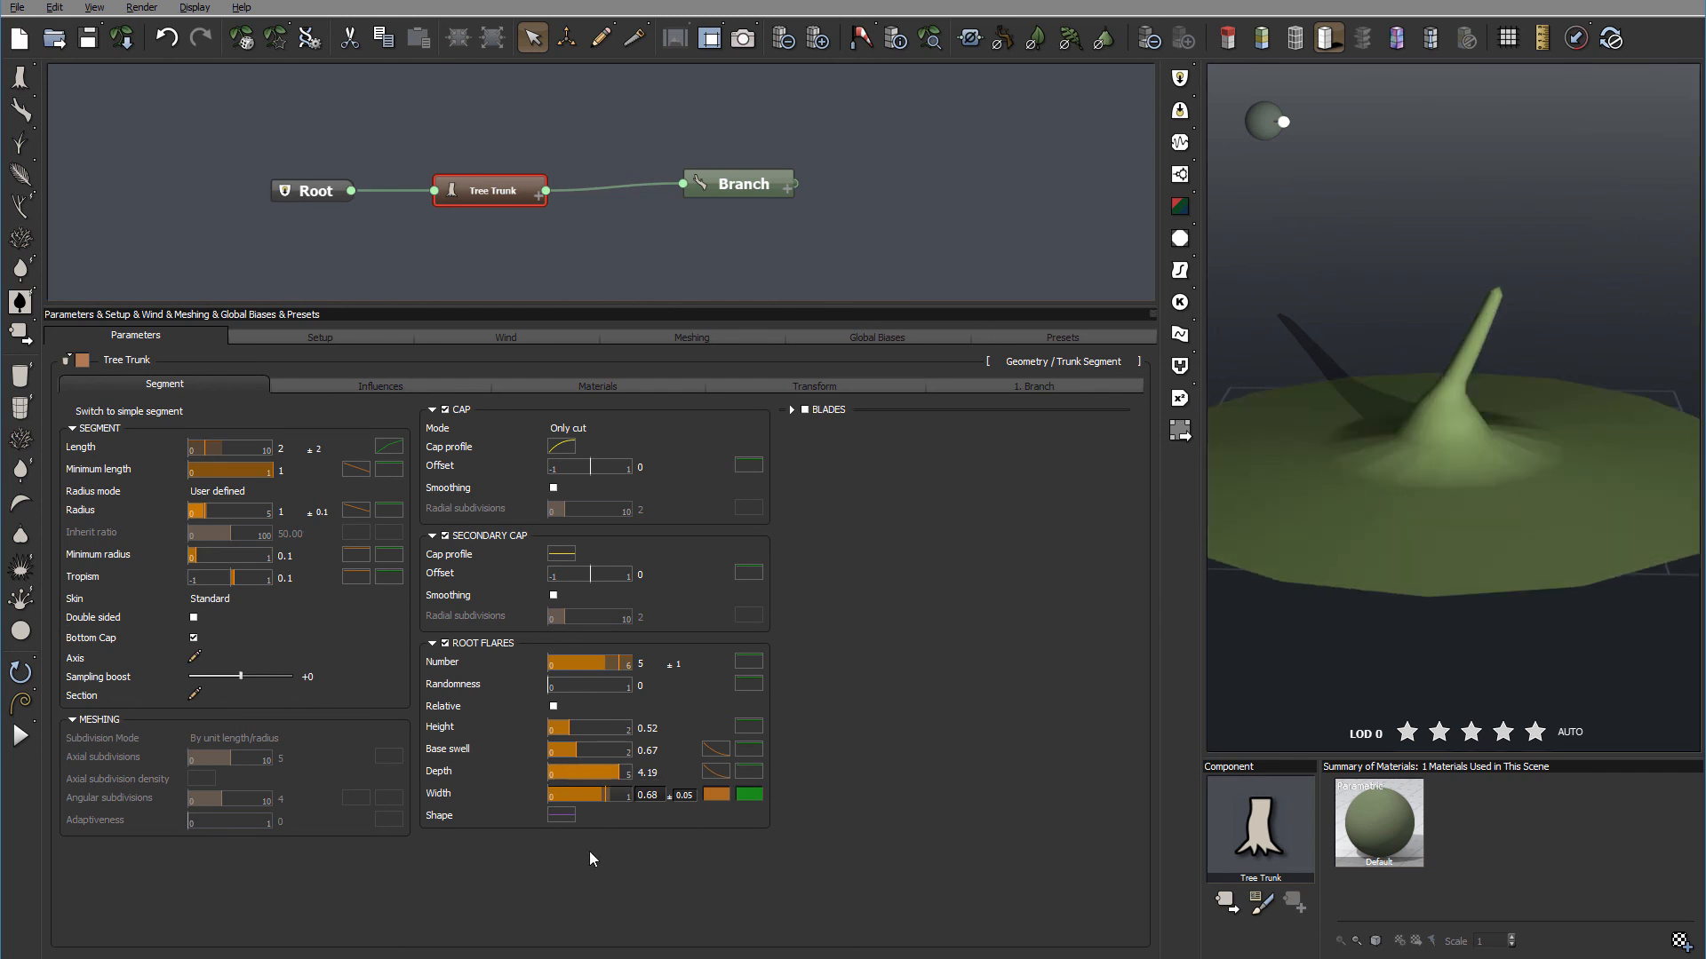
drag(615, 773, 573, 796)
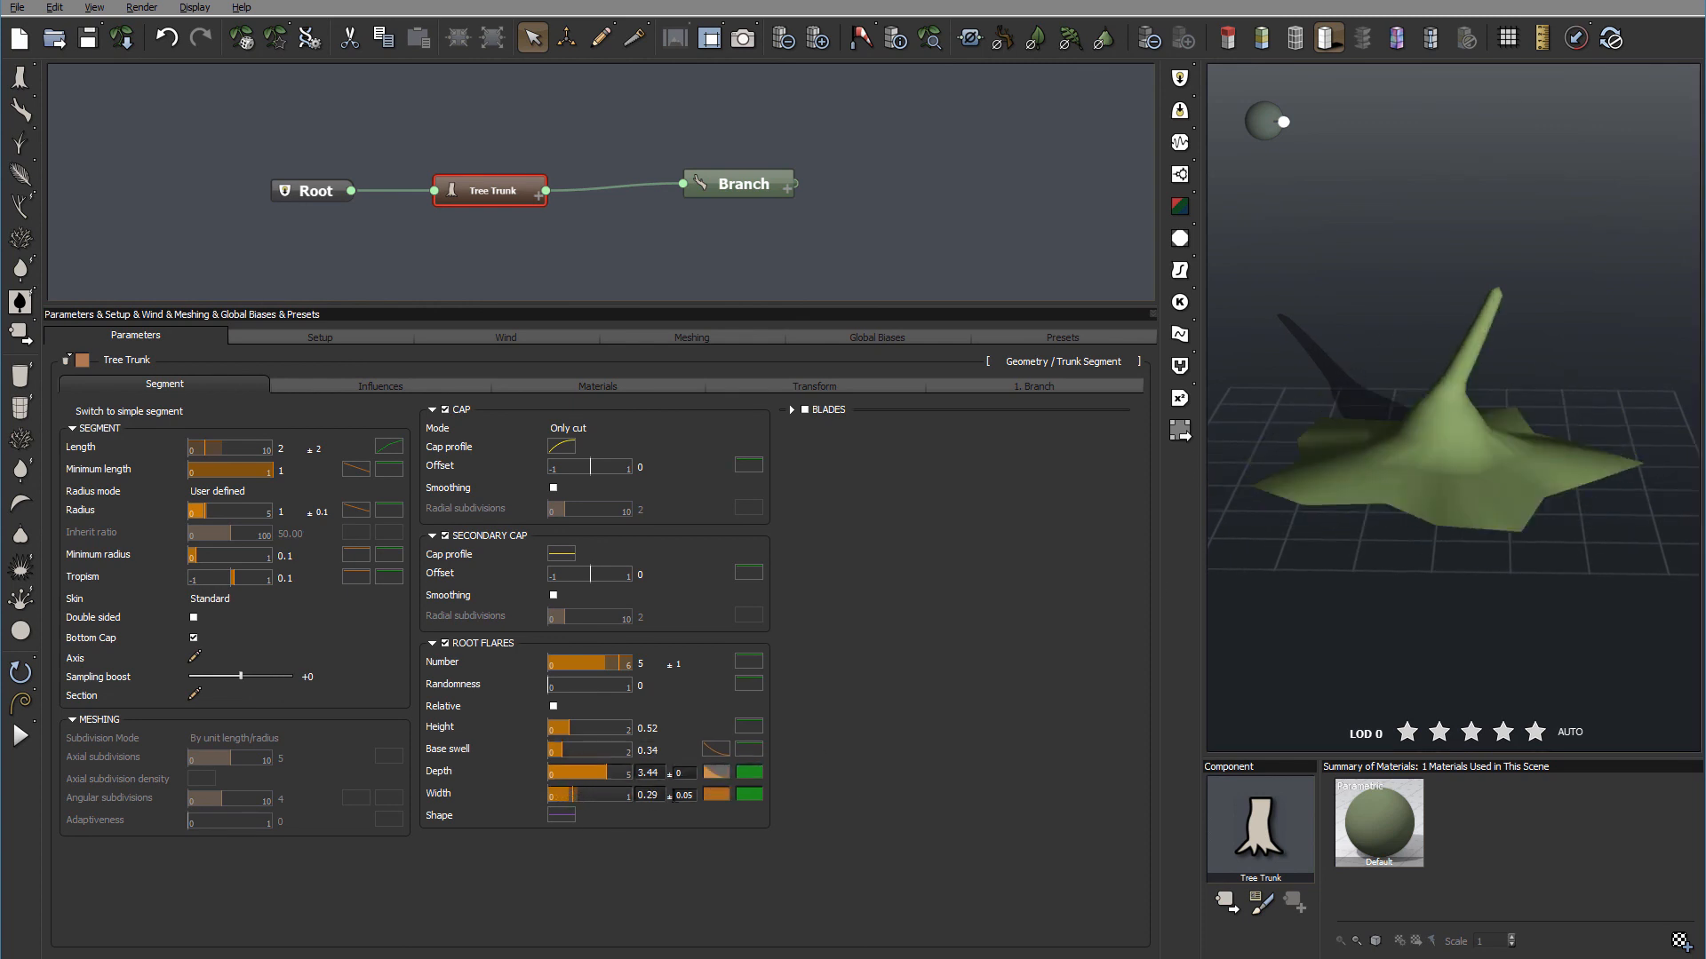
- Try a trunk root flare shape with a full-height peak near 0.43 and dips of about 0.32 at 0.29 and 0.26 at 0.59
click(558, 814)
click(511, 722)
drag(512, 722, 521, 639)
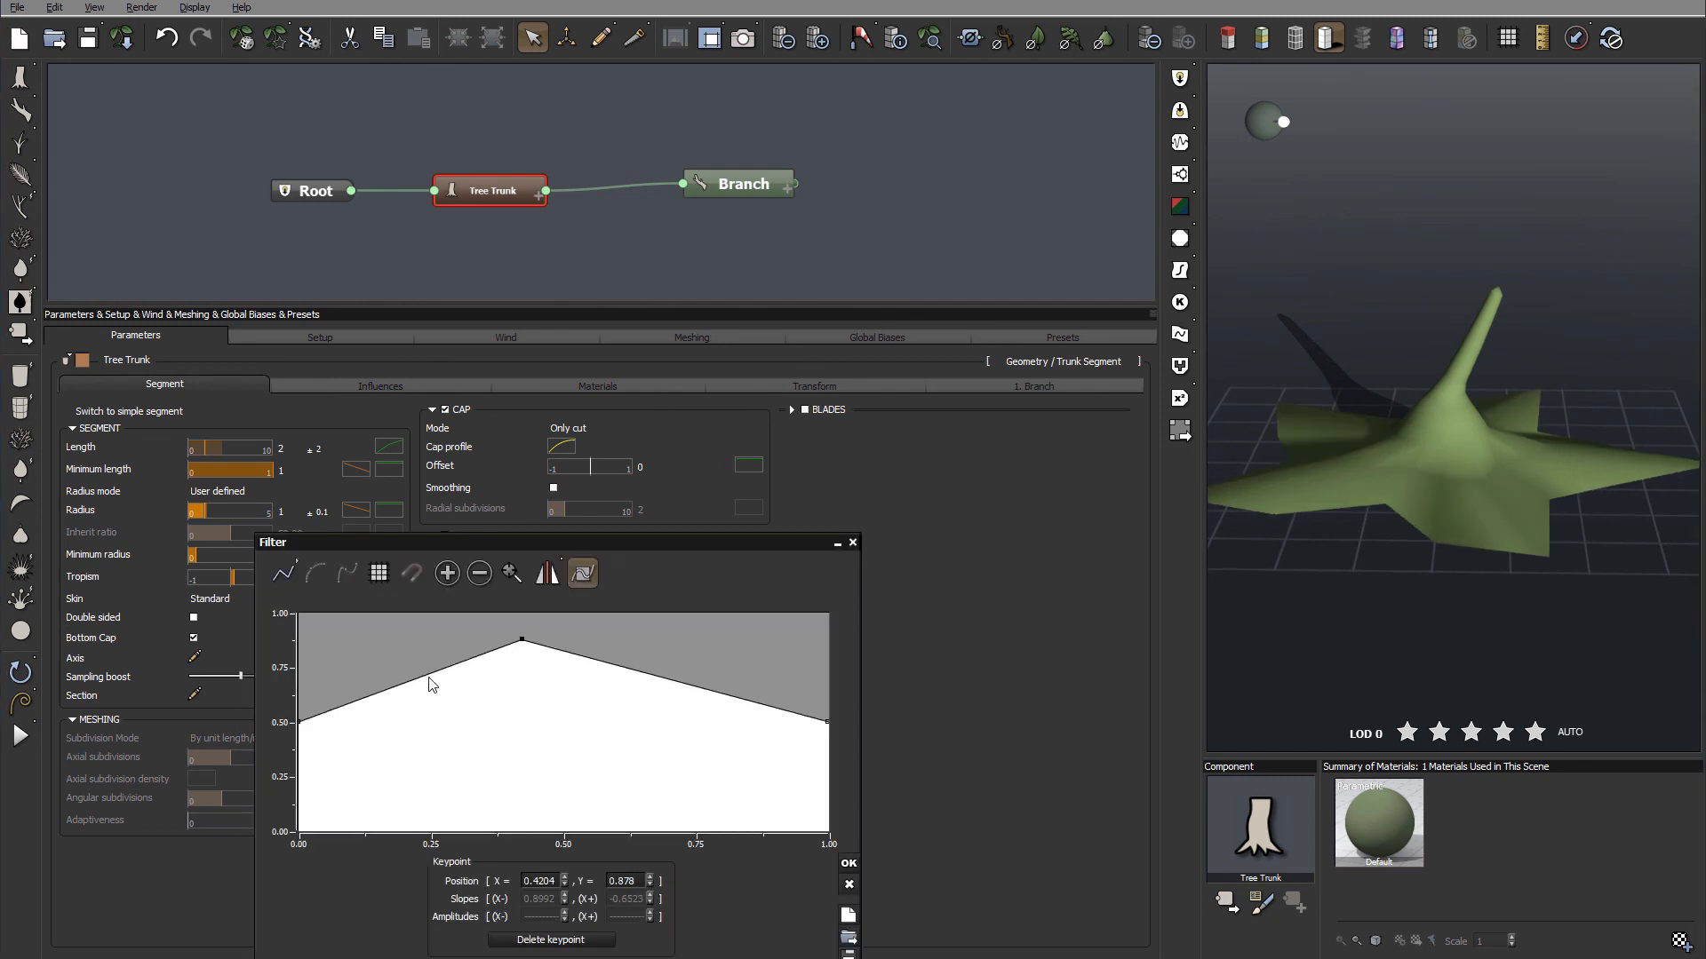
drag(424, 682, 451, 761)
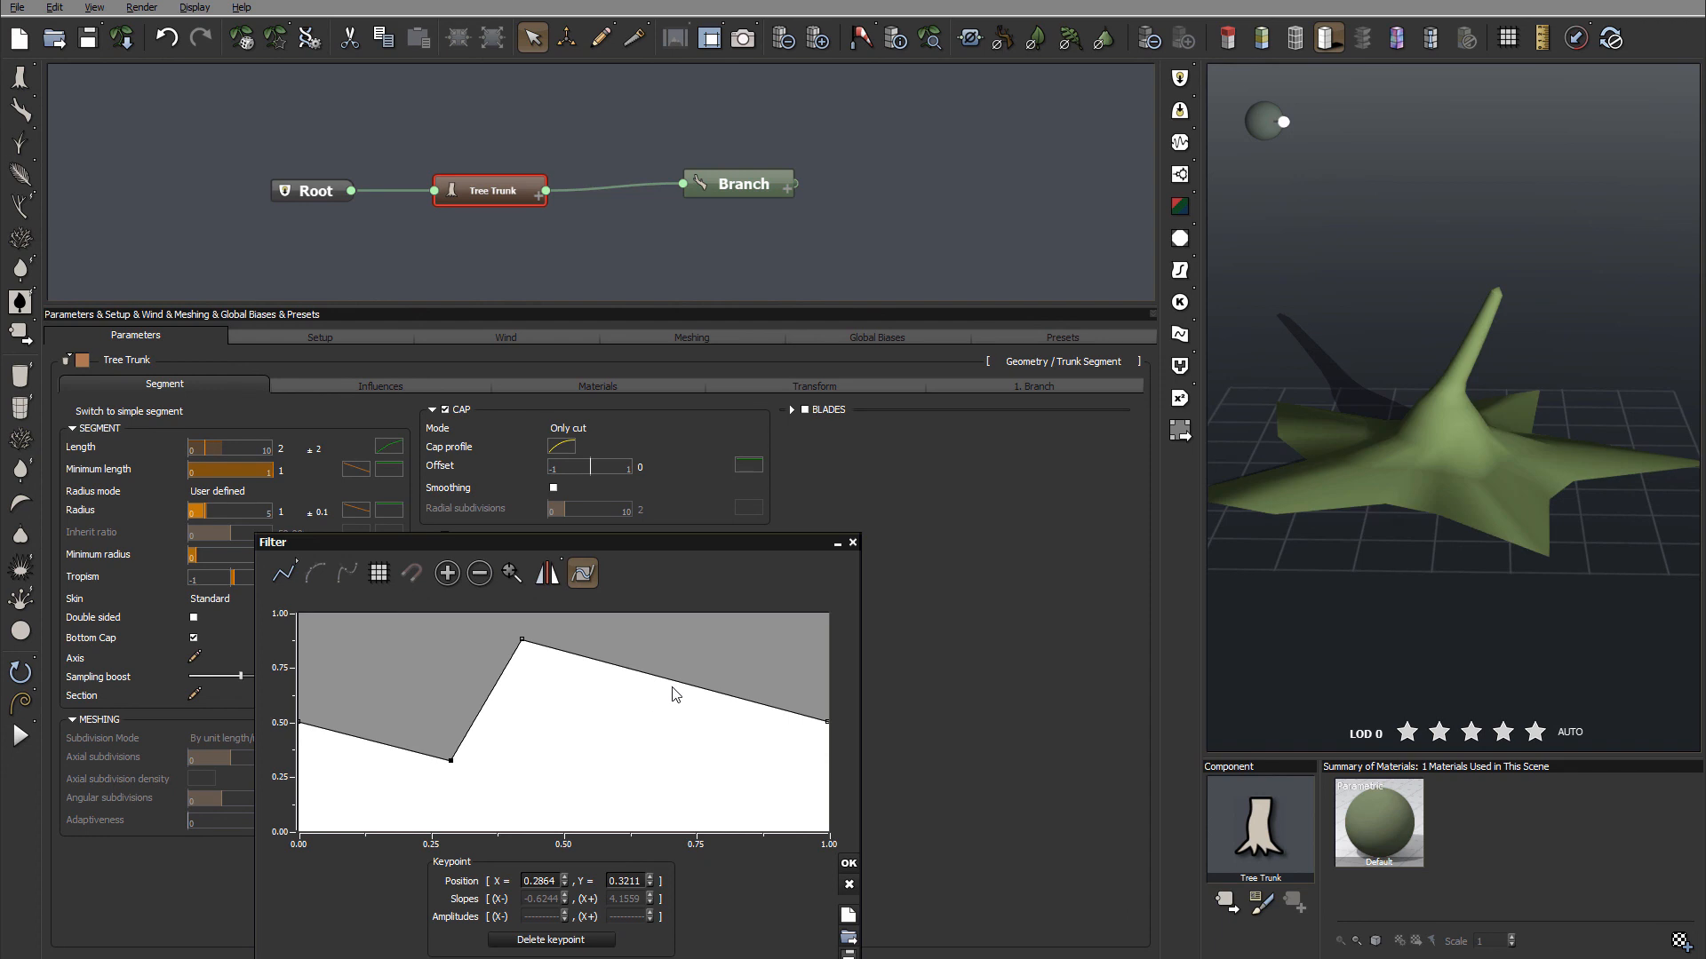
drag(697, 687, 629, 769)
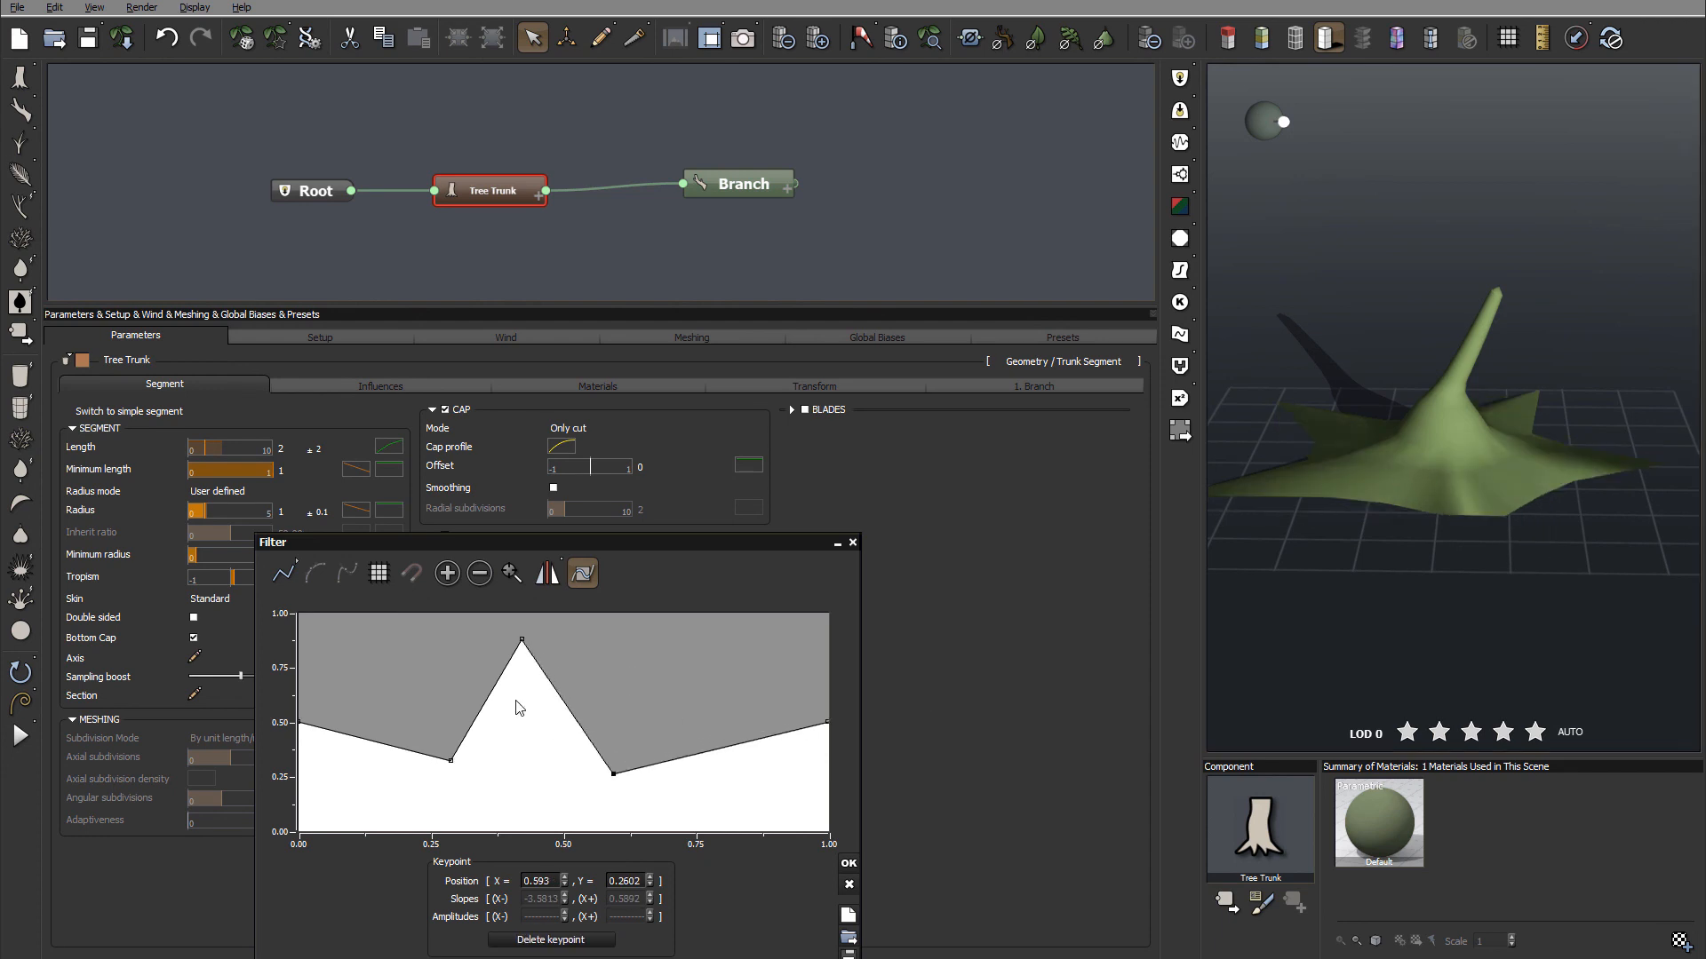
drag(521, 640, 527, 610)
drag(1357, 466, 1411, 515)
drag(1599, 516, 1519, 503)
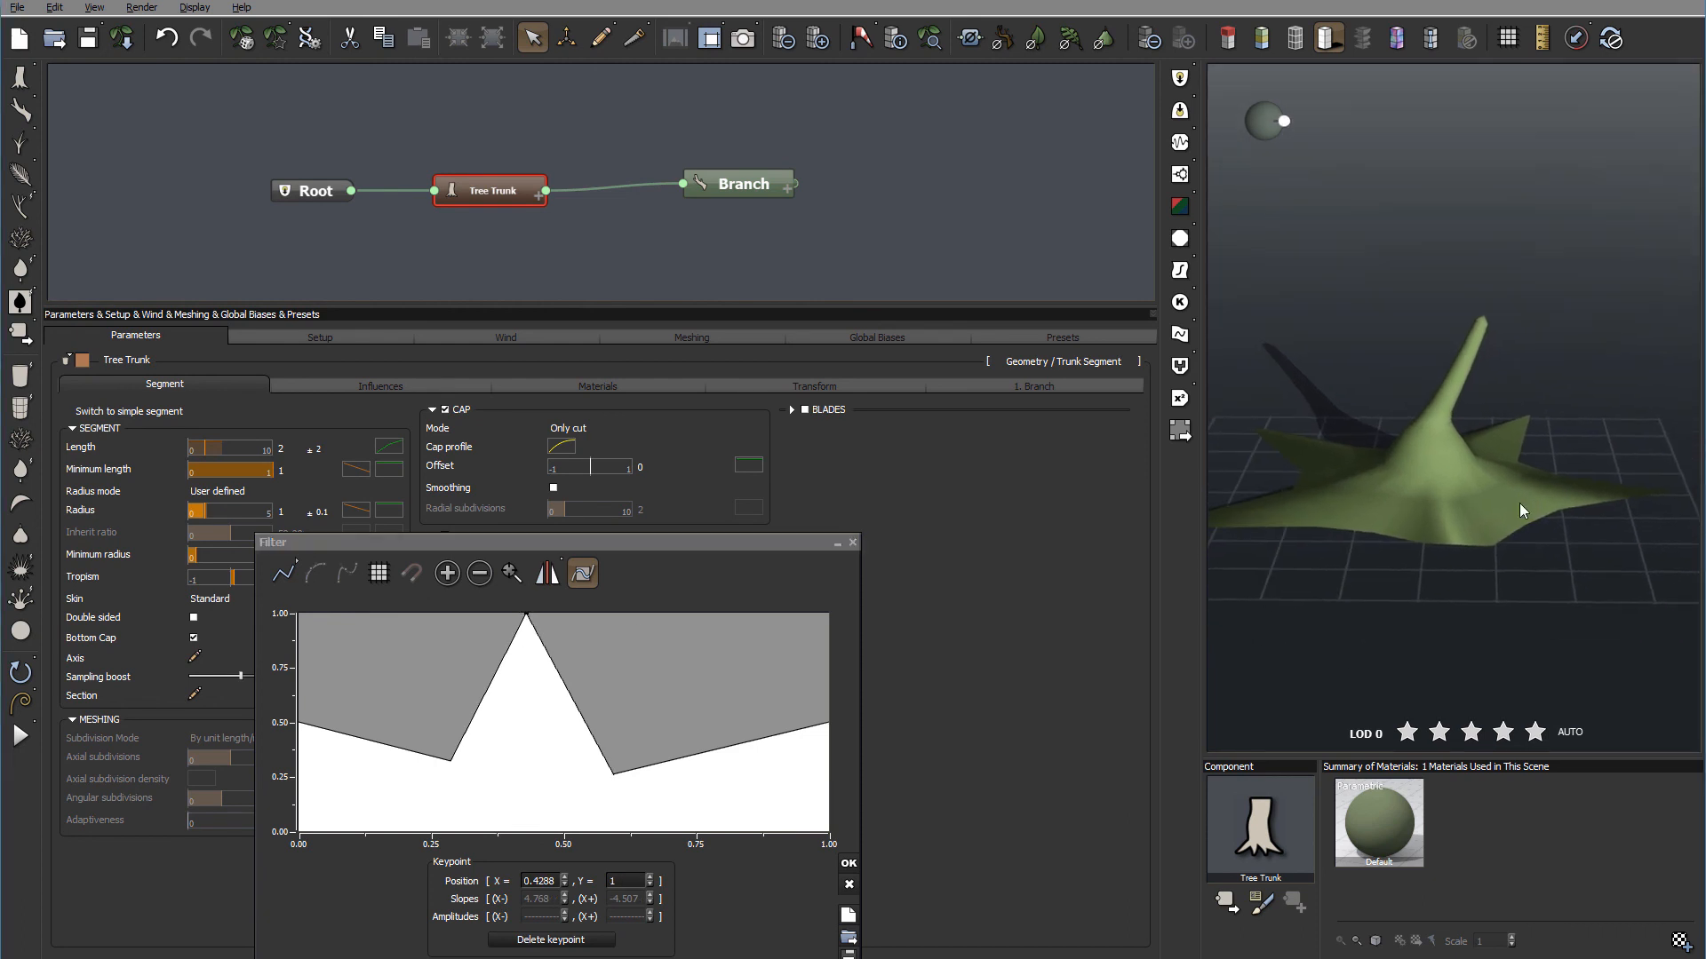
- Try moving the flare shape's second dip to about 0.88 at a height of 0.30, and discard the shape profile
click(612, 776)
drag(614, 776, 765, 765)
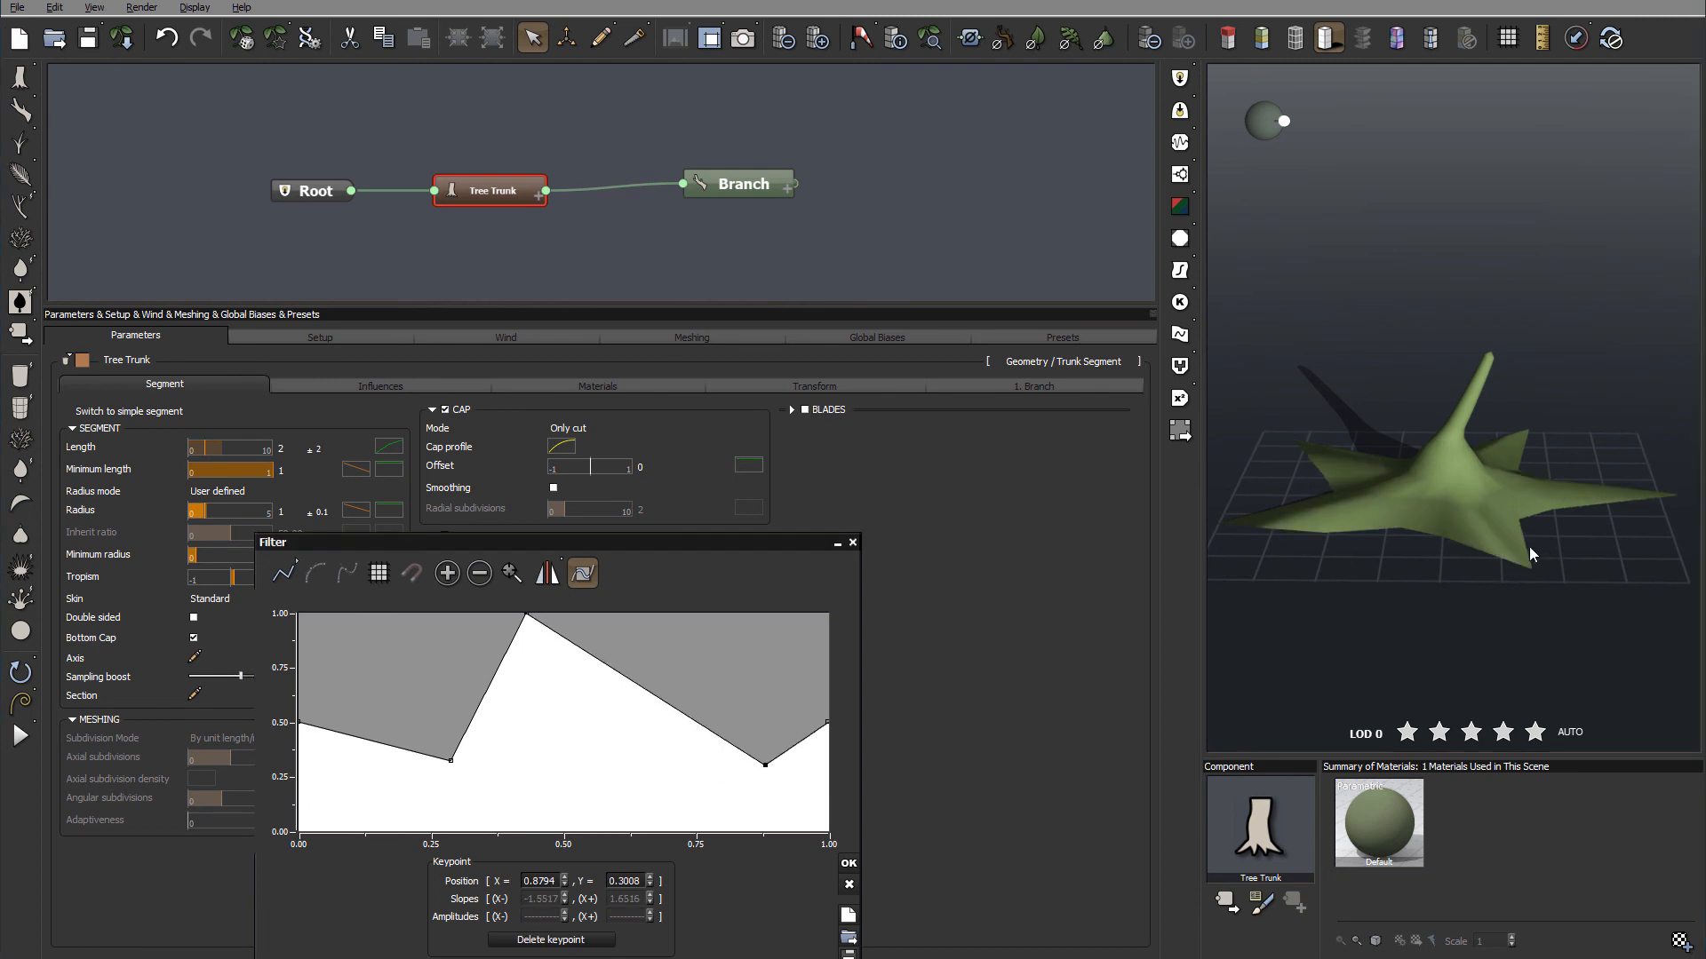
drag(1586, 497, 1446, 441)
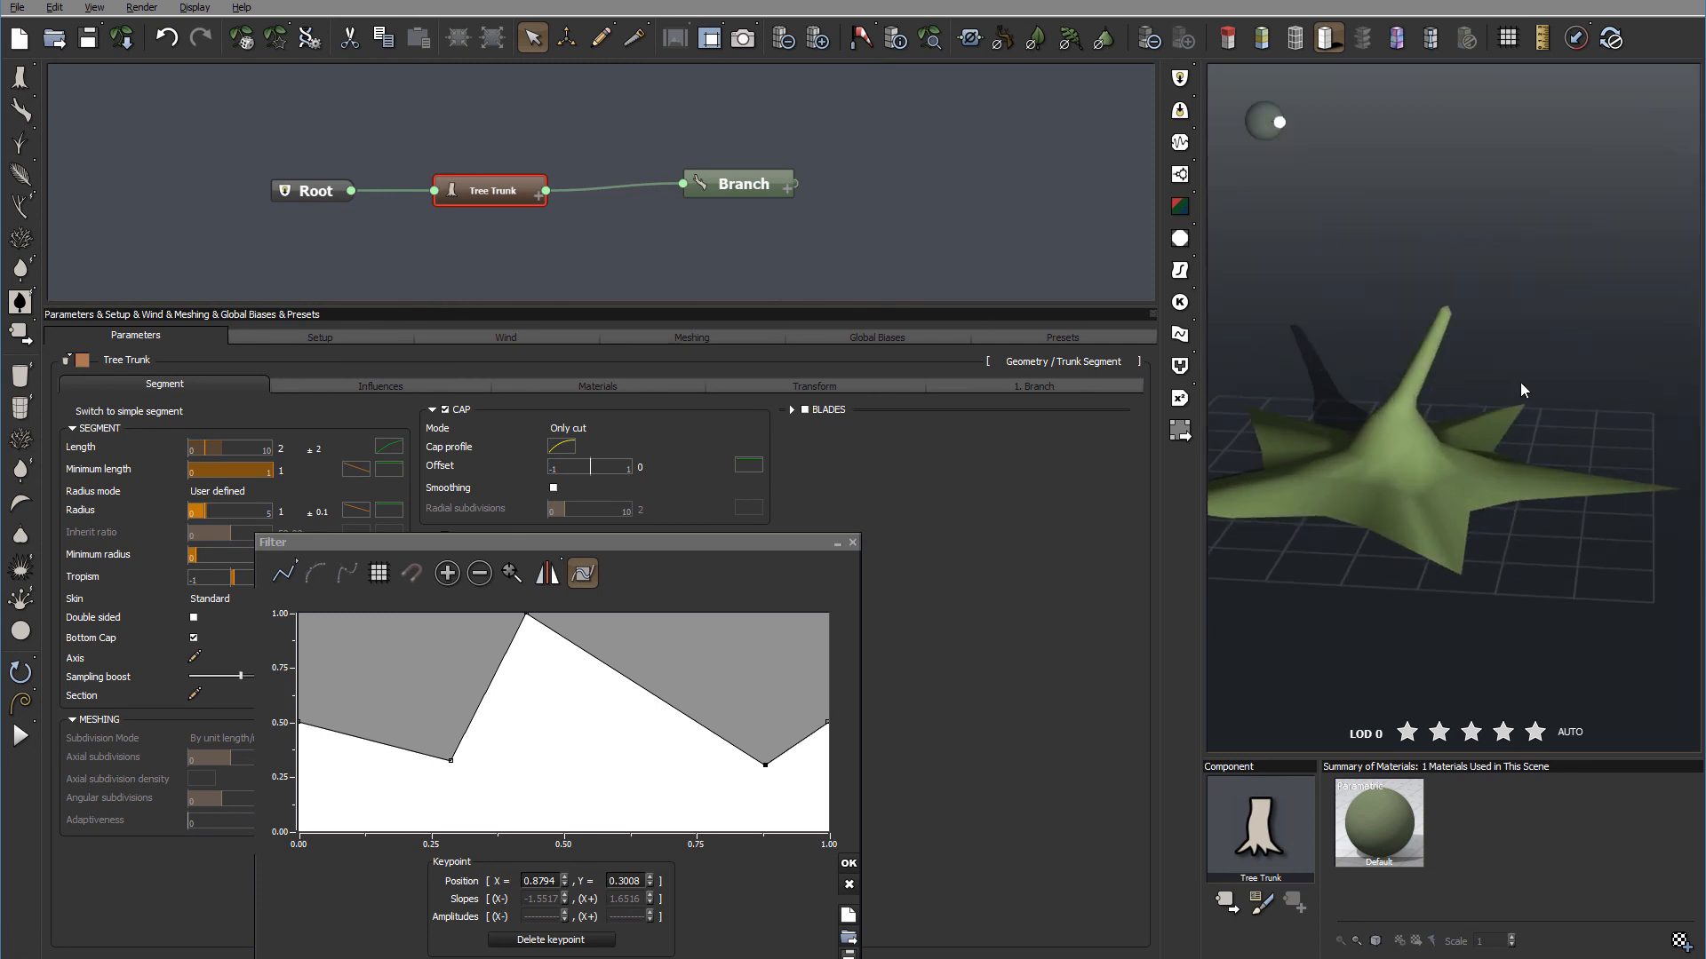
scroll(1403, 444, down, 3)
click(849, 874)
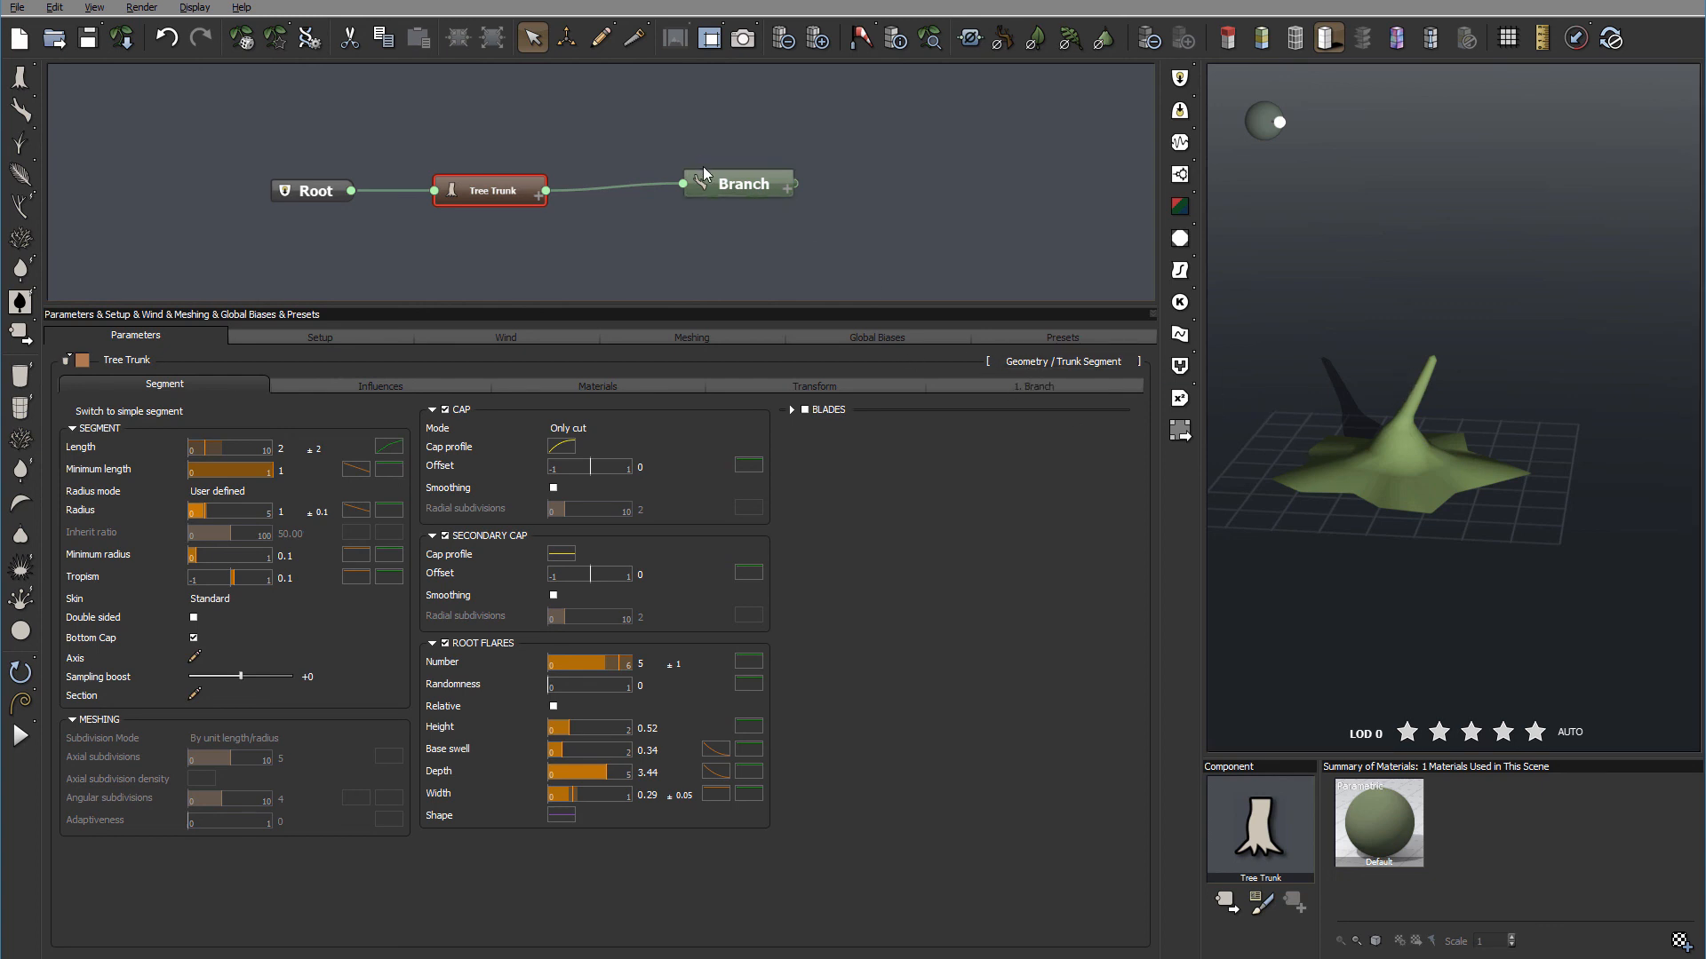
- Enable root flares on the Branch segment and set their depth to about 0.94
click(725, 186)
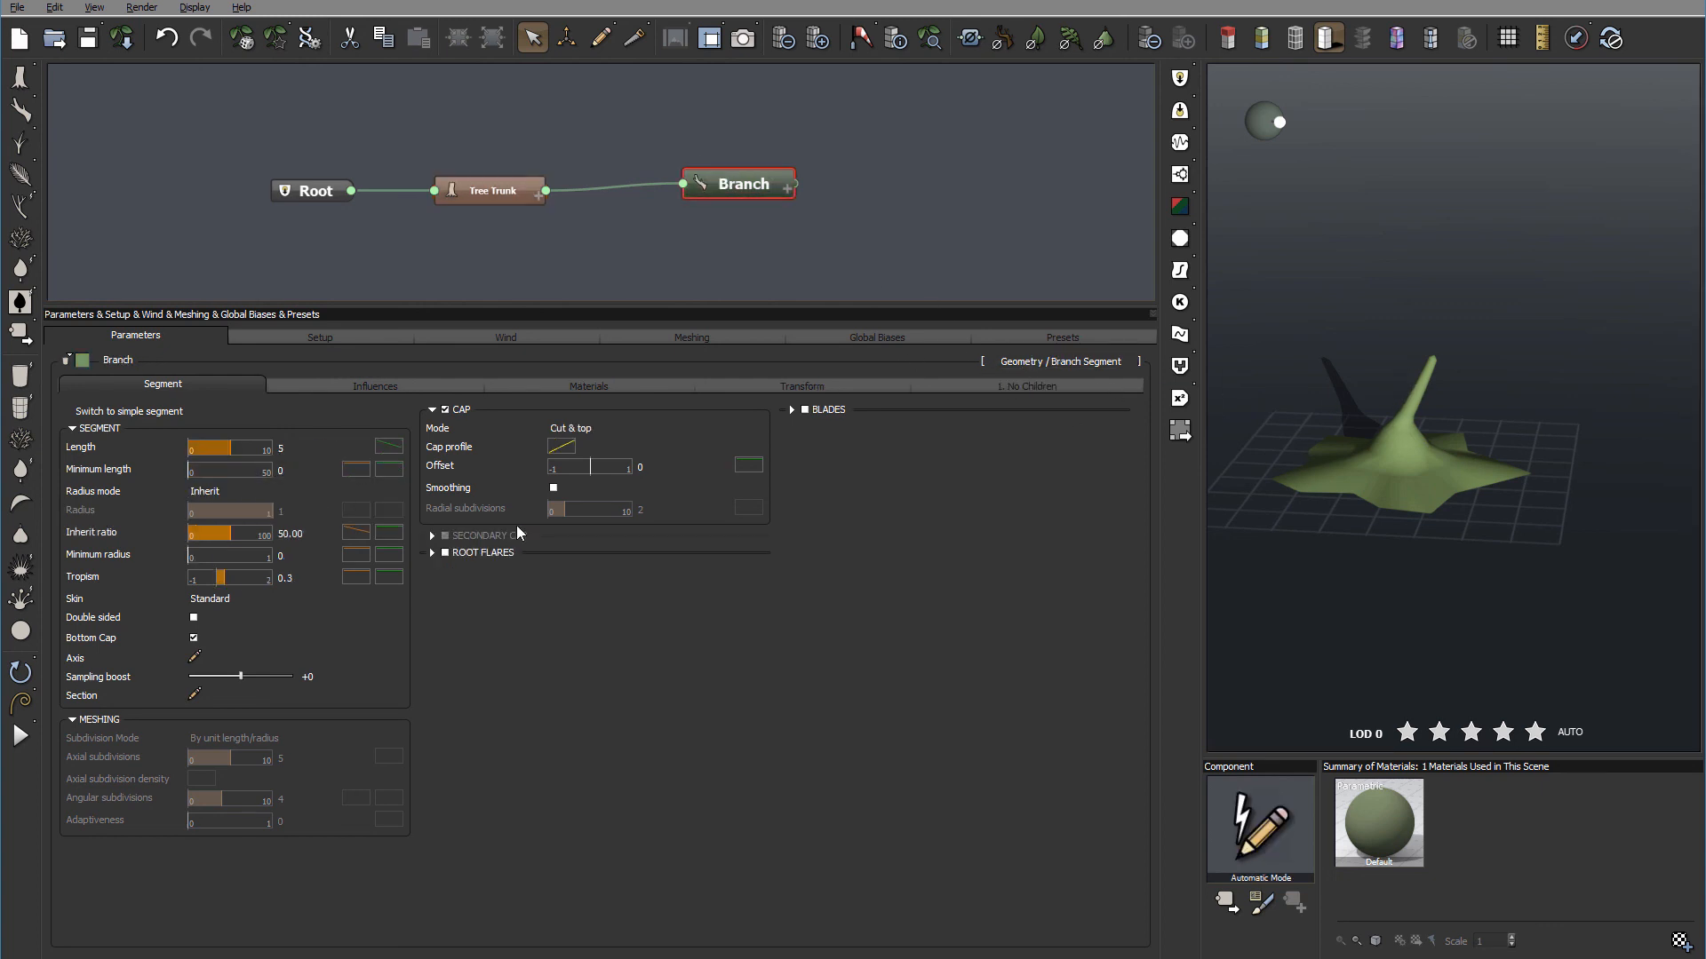
click(445, 553)
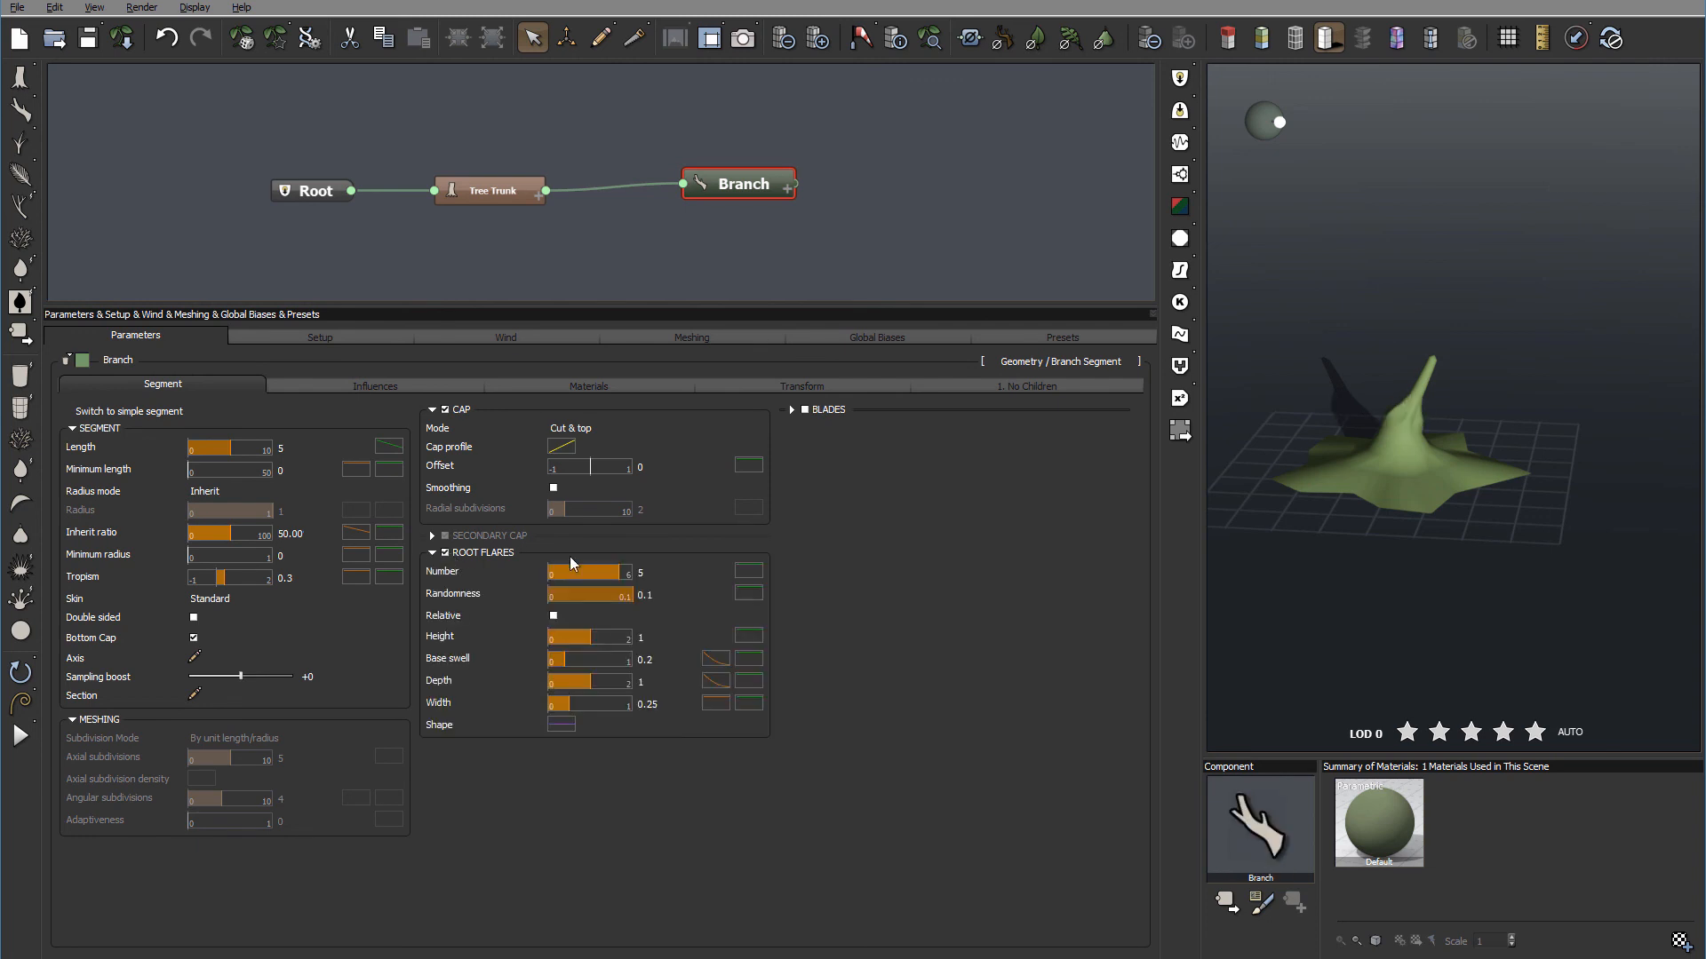
scroll(1420, 399, up, 5)
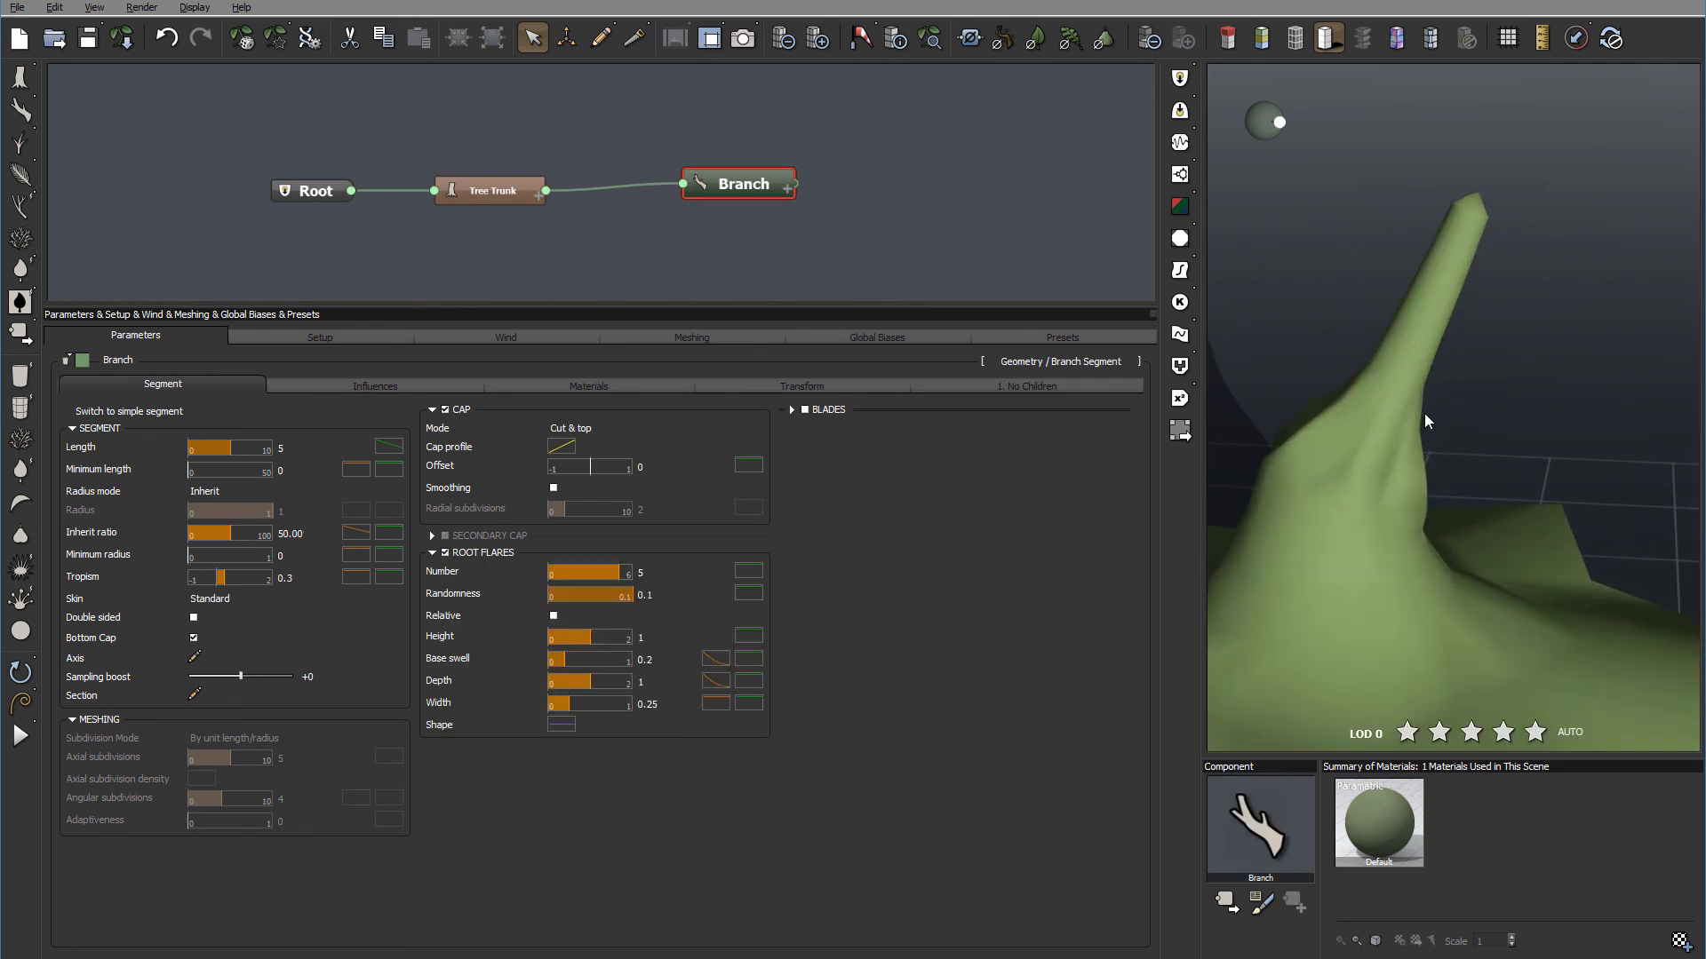
scroll(1341, 531, down, 3)
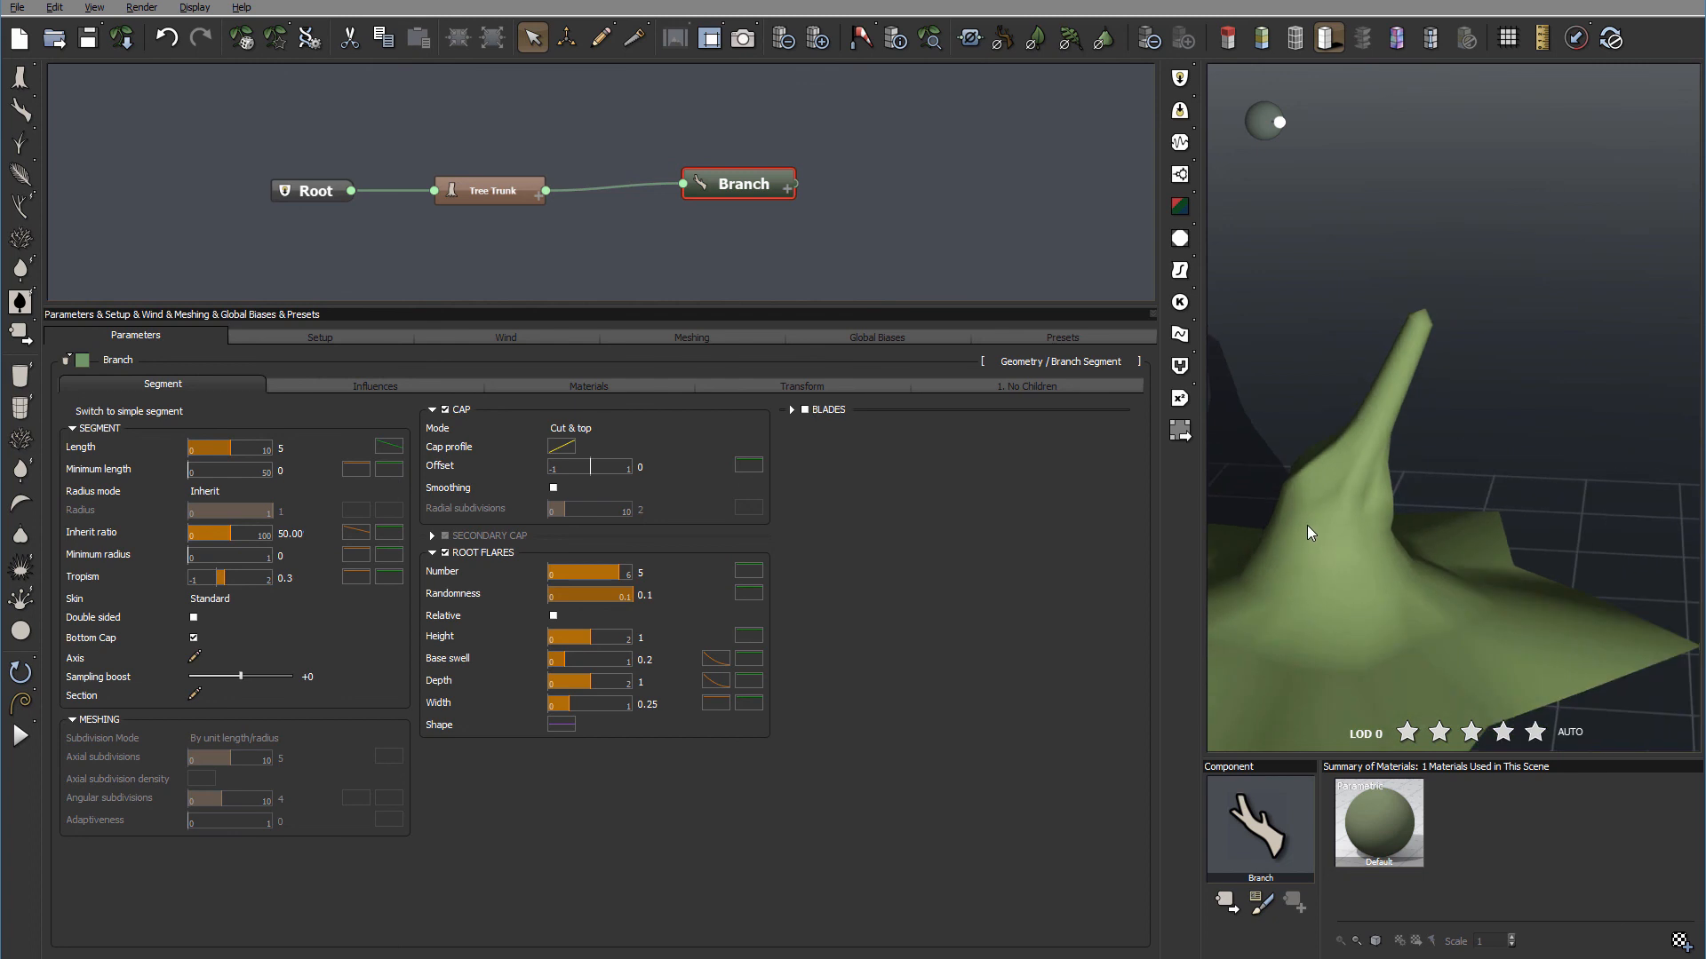
mouse_move(590, 683)
mouse_down()
mouse_move(573, 684)
mouse_move(591, 686)
mouse_up()
drag(1387, 467, 1361, 405)
drag(1329, 484, 1492, 442)
scroll(1529, 404, down, 5)
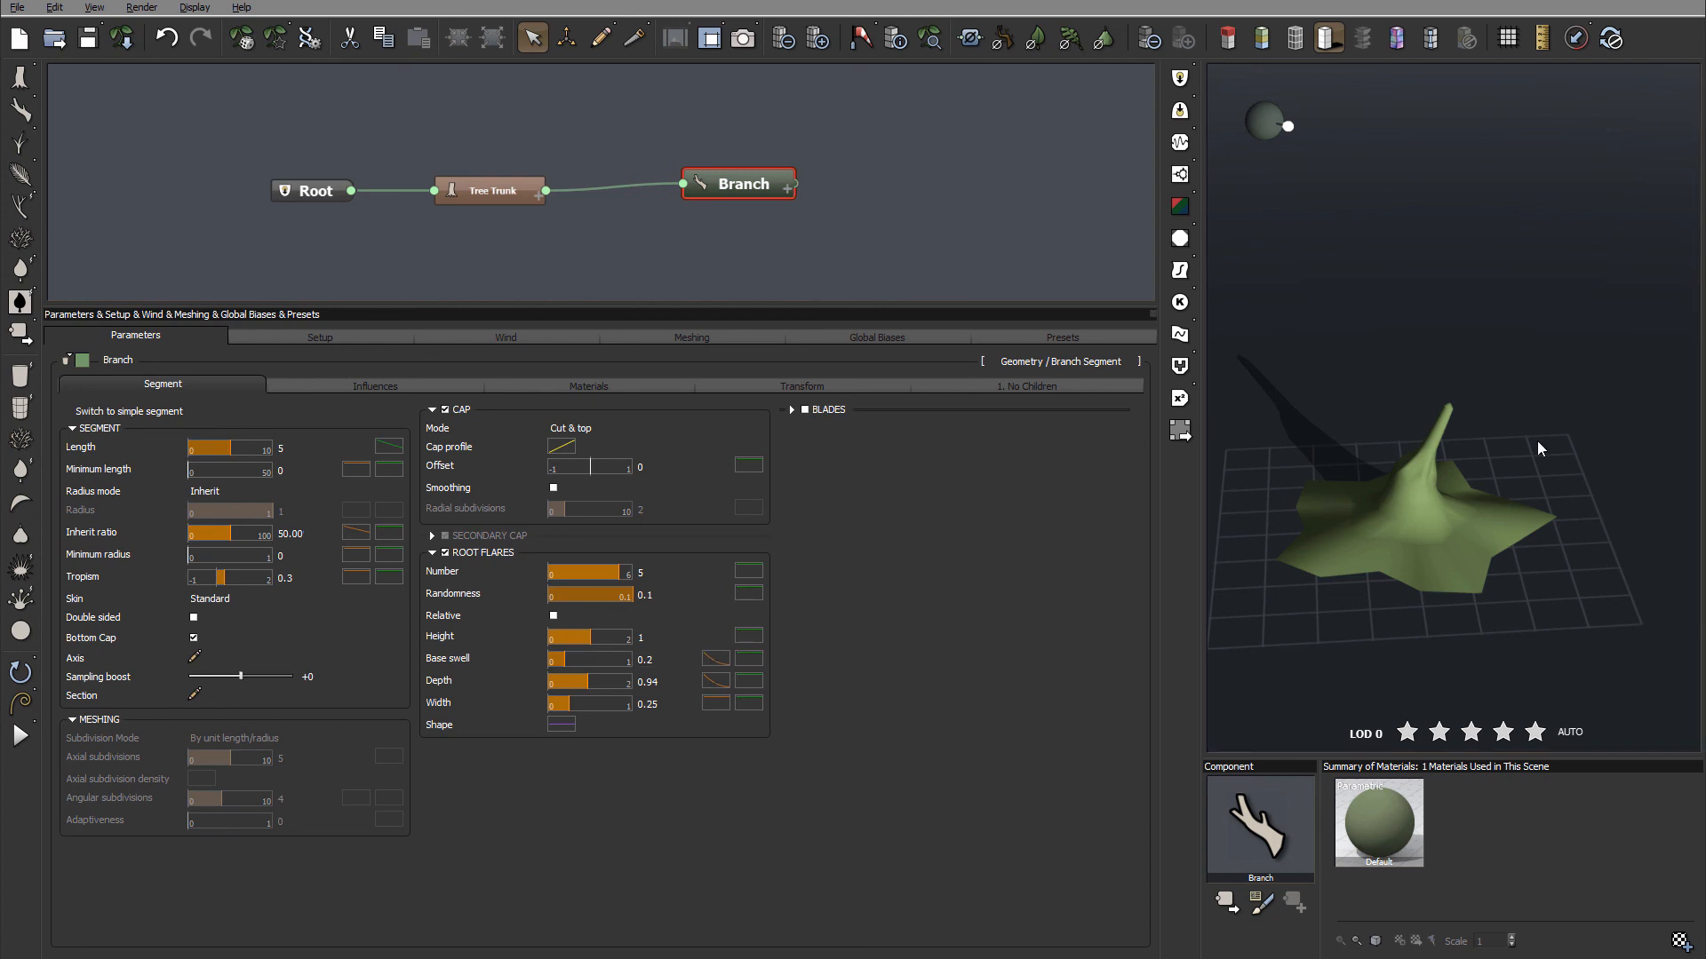
drag(1503, 535, 1340, 595)
drag(1596, 551, 1499, 561)
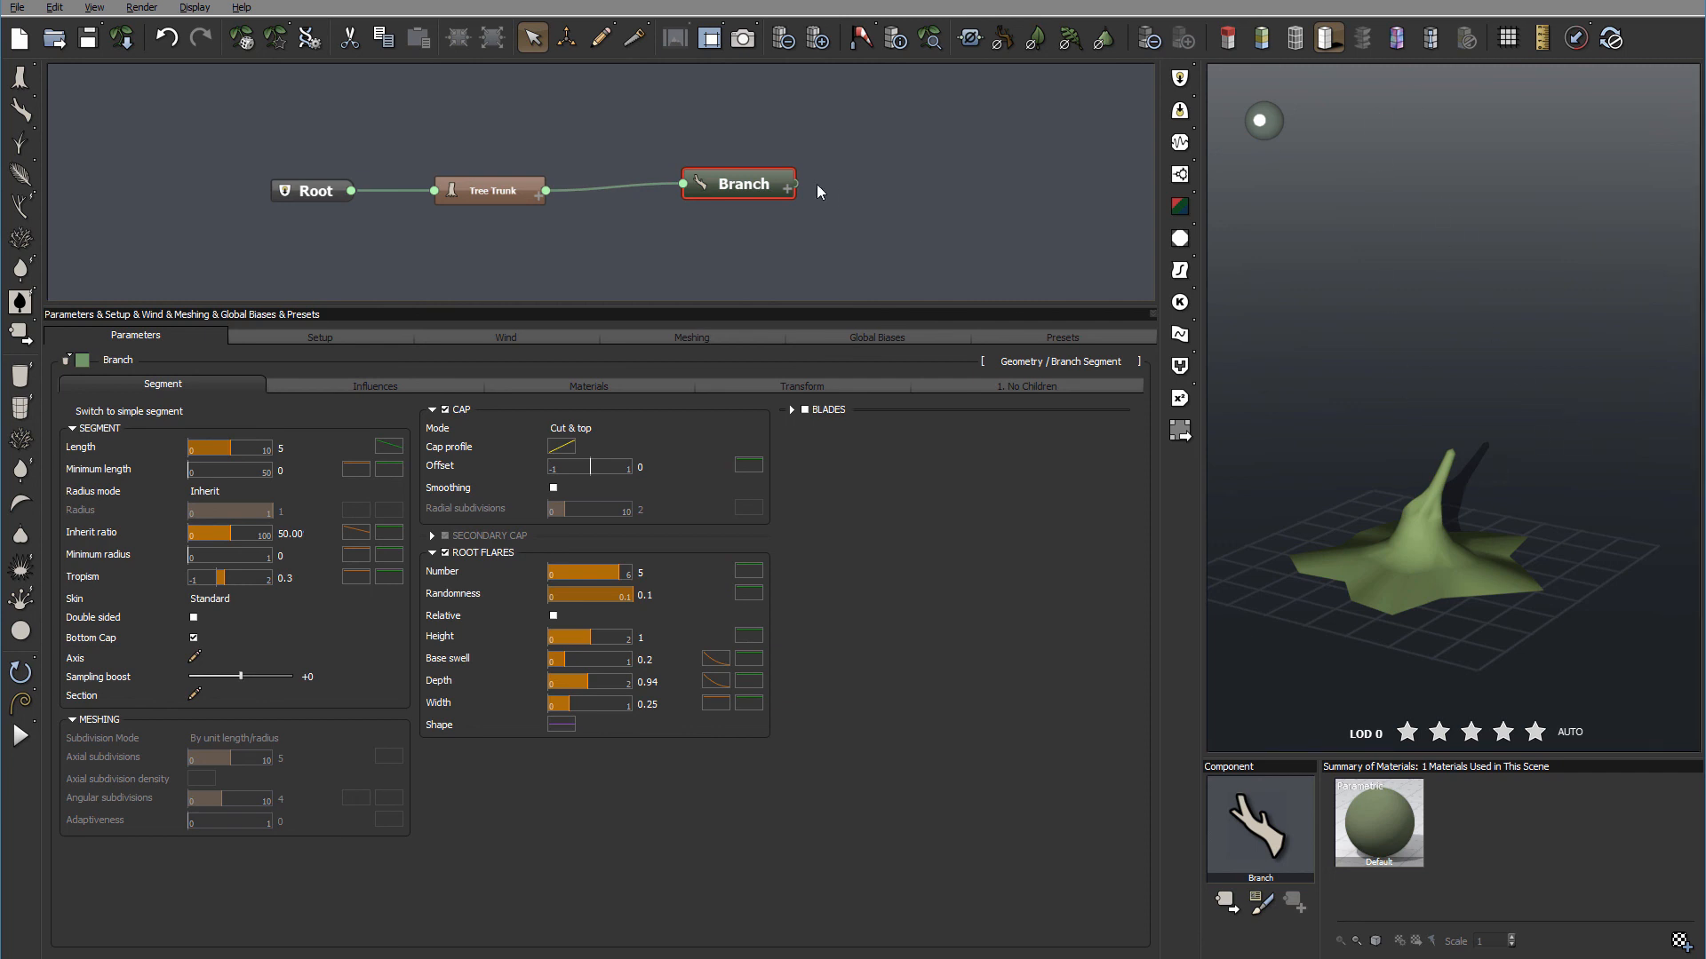
- Set the Branch segment's length to 15
double_click(722, 188)
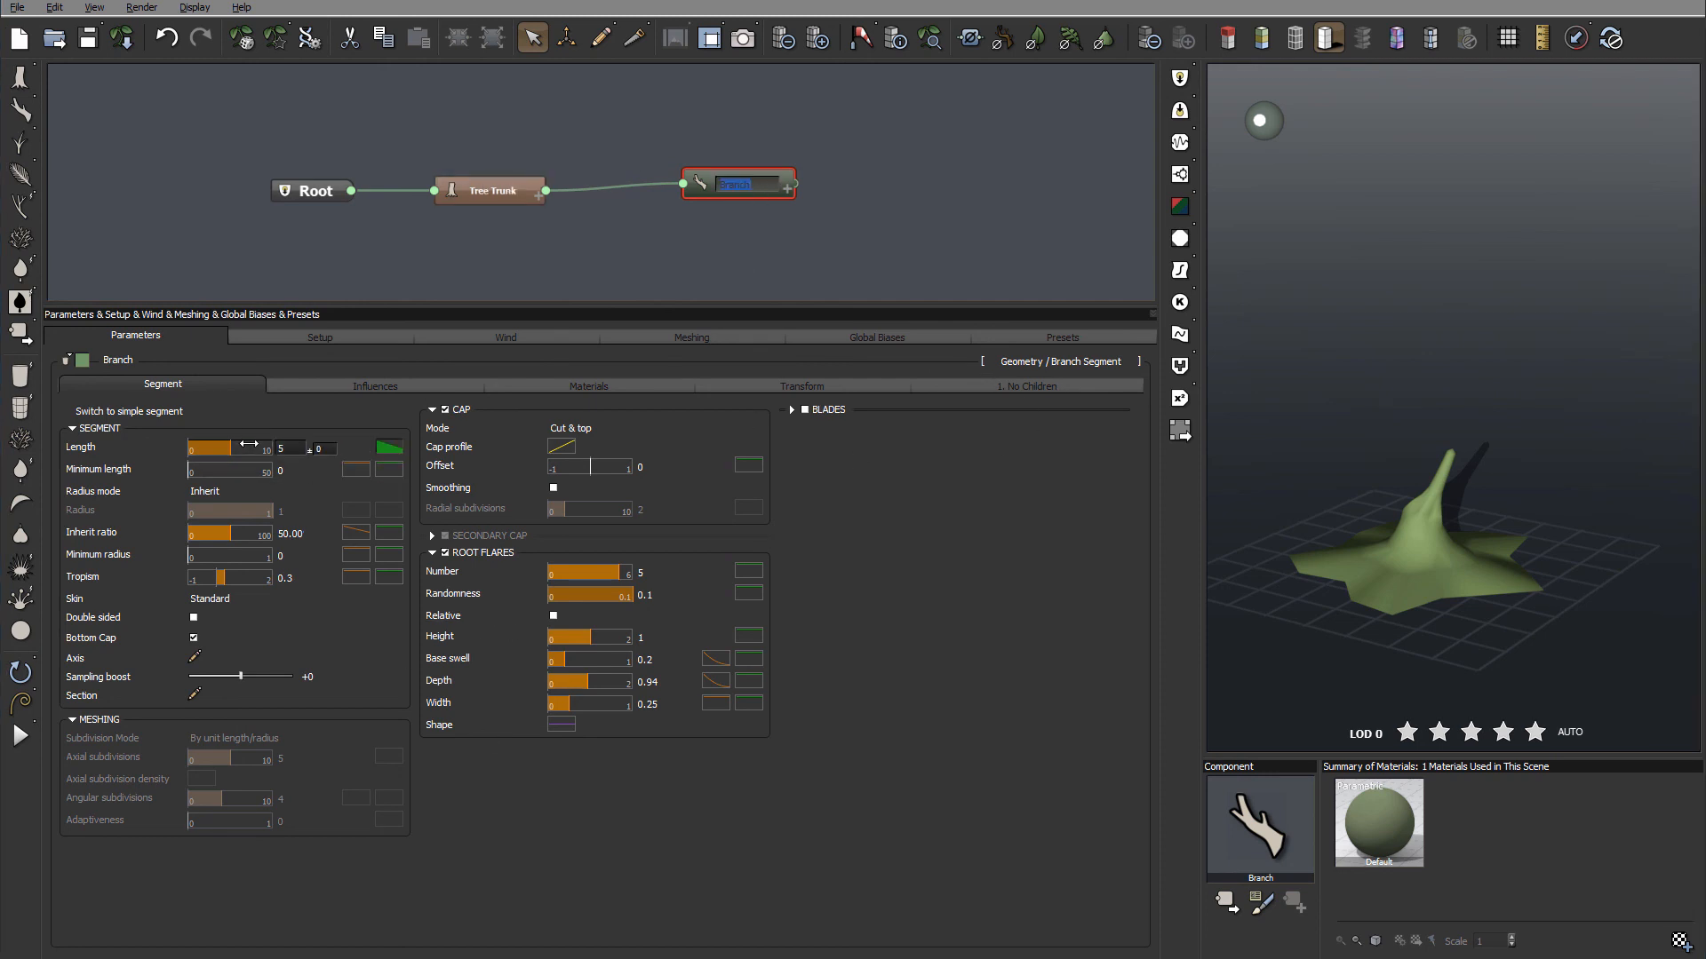
click(290, 449)
key(Return)
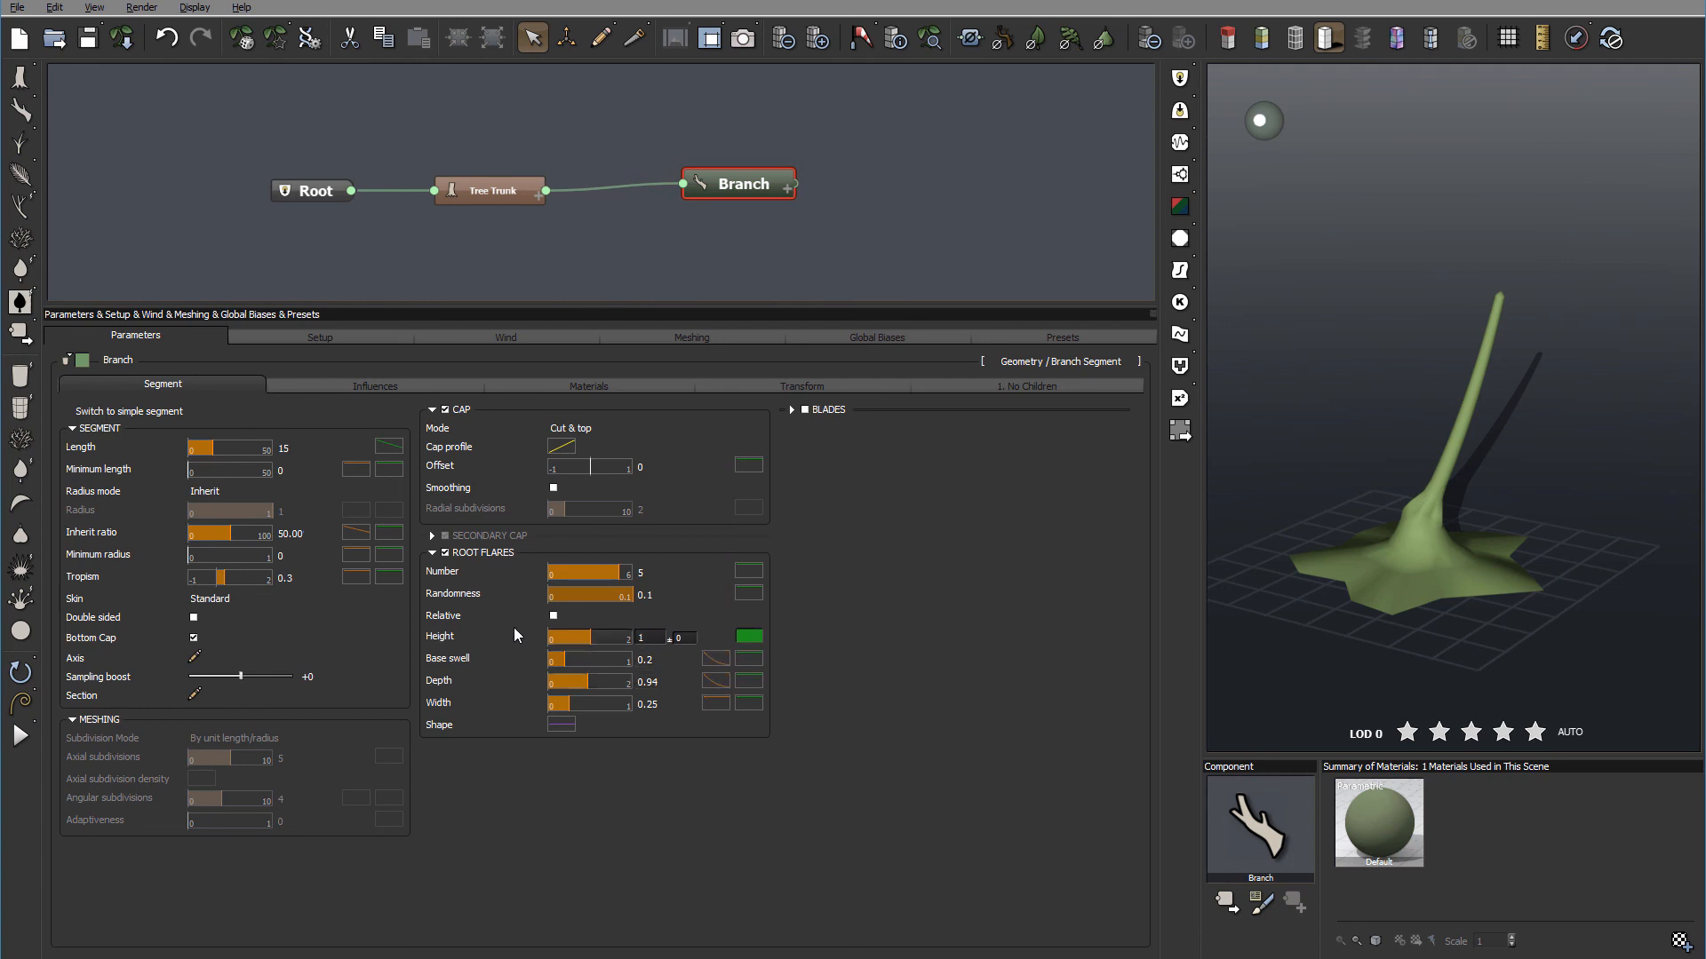
- Raise the branch's root flare height to 2, and extend it to 5
click(555, 617)
drag(594, 631, 633, 632)
click(658, 638)
text(5)
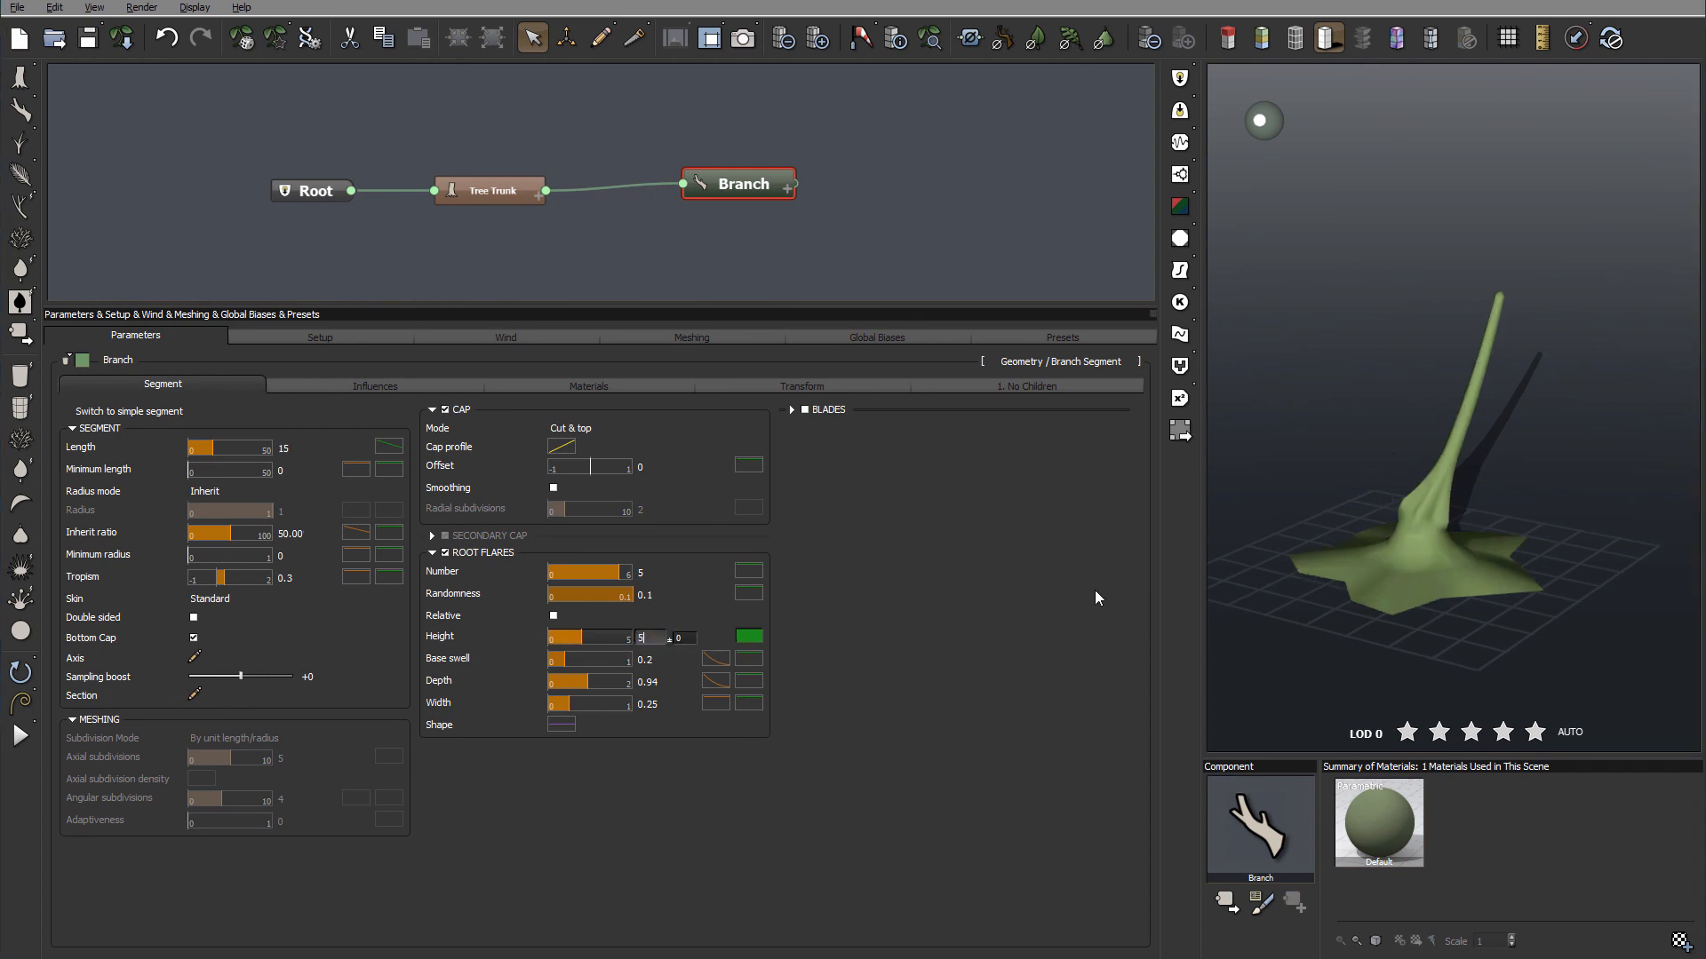
key(Return)
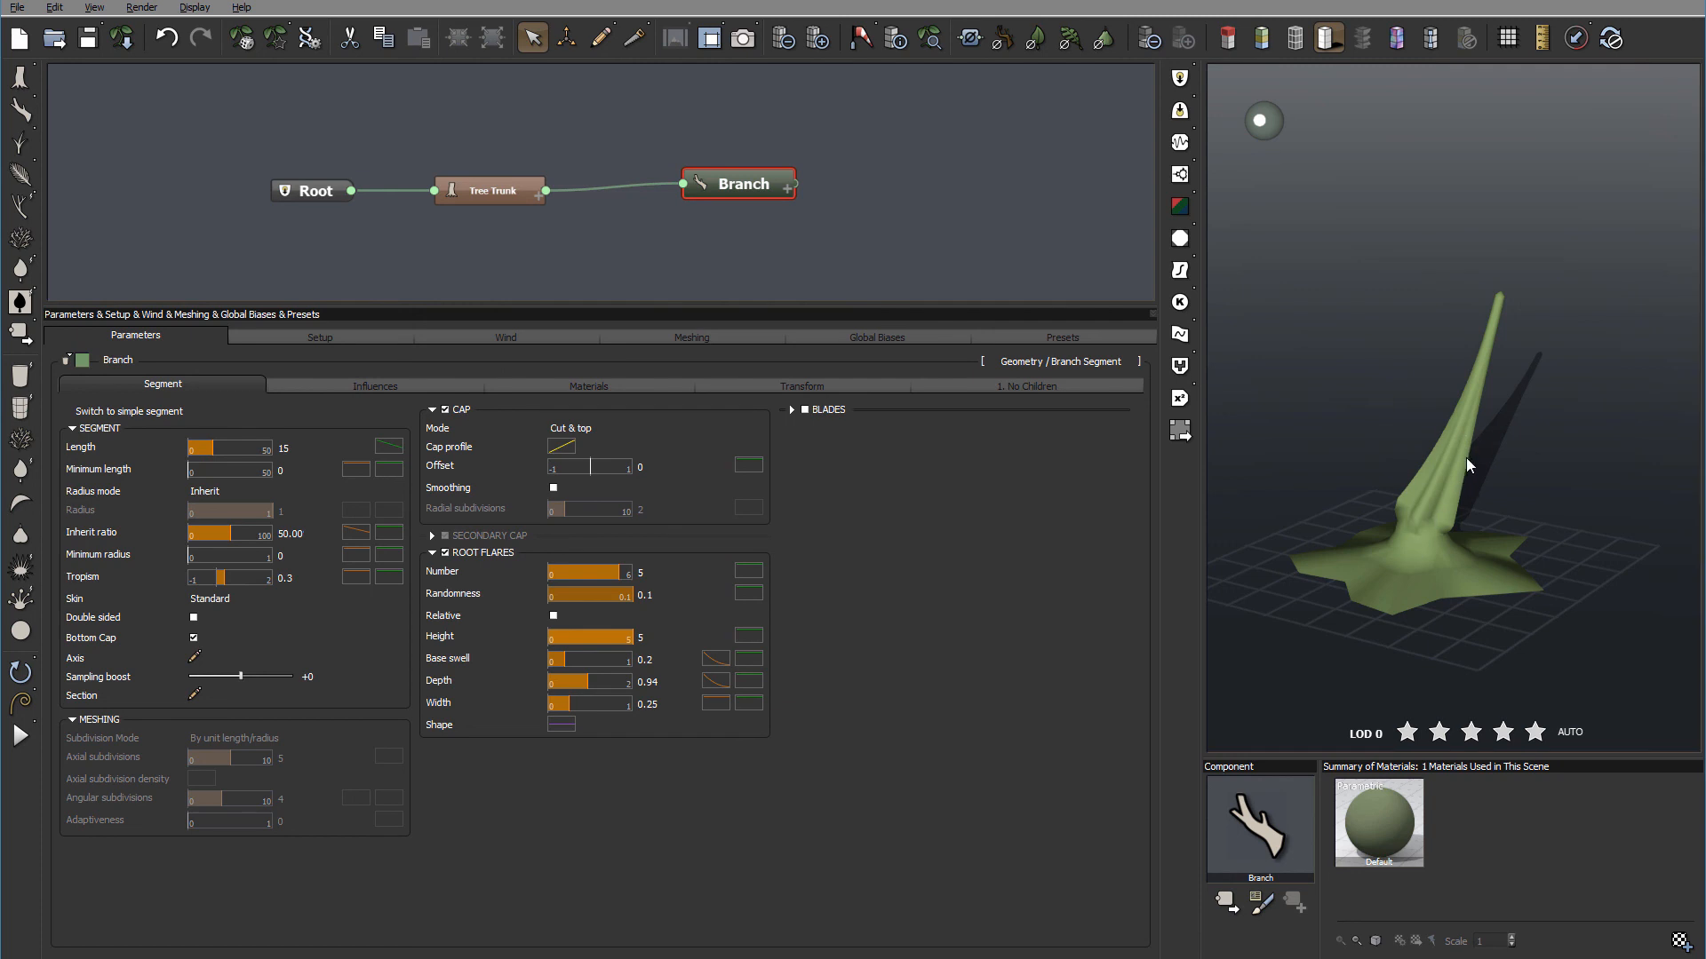
mouse_move(1432, 481)
mouse_down()
mouse_move(1597, 457)
mouse_move(1235, 446)
mouse_move(1401, 499)
mouse_move(1436, 483)
mouse_up()
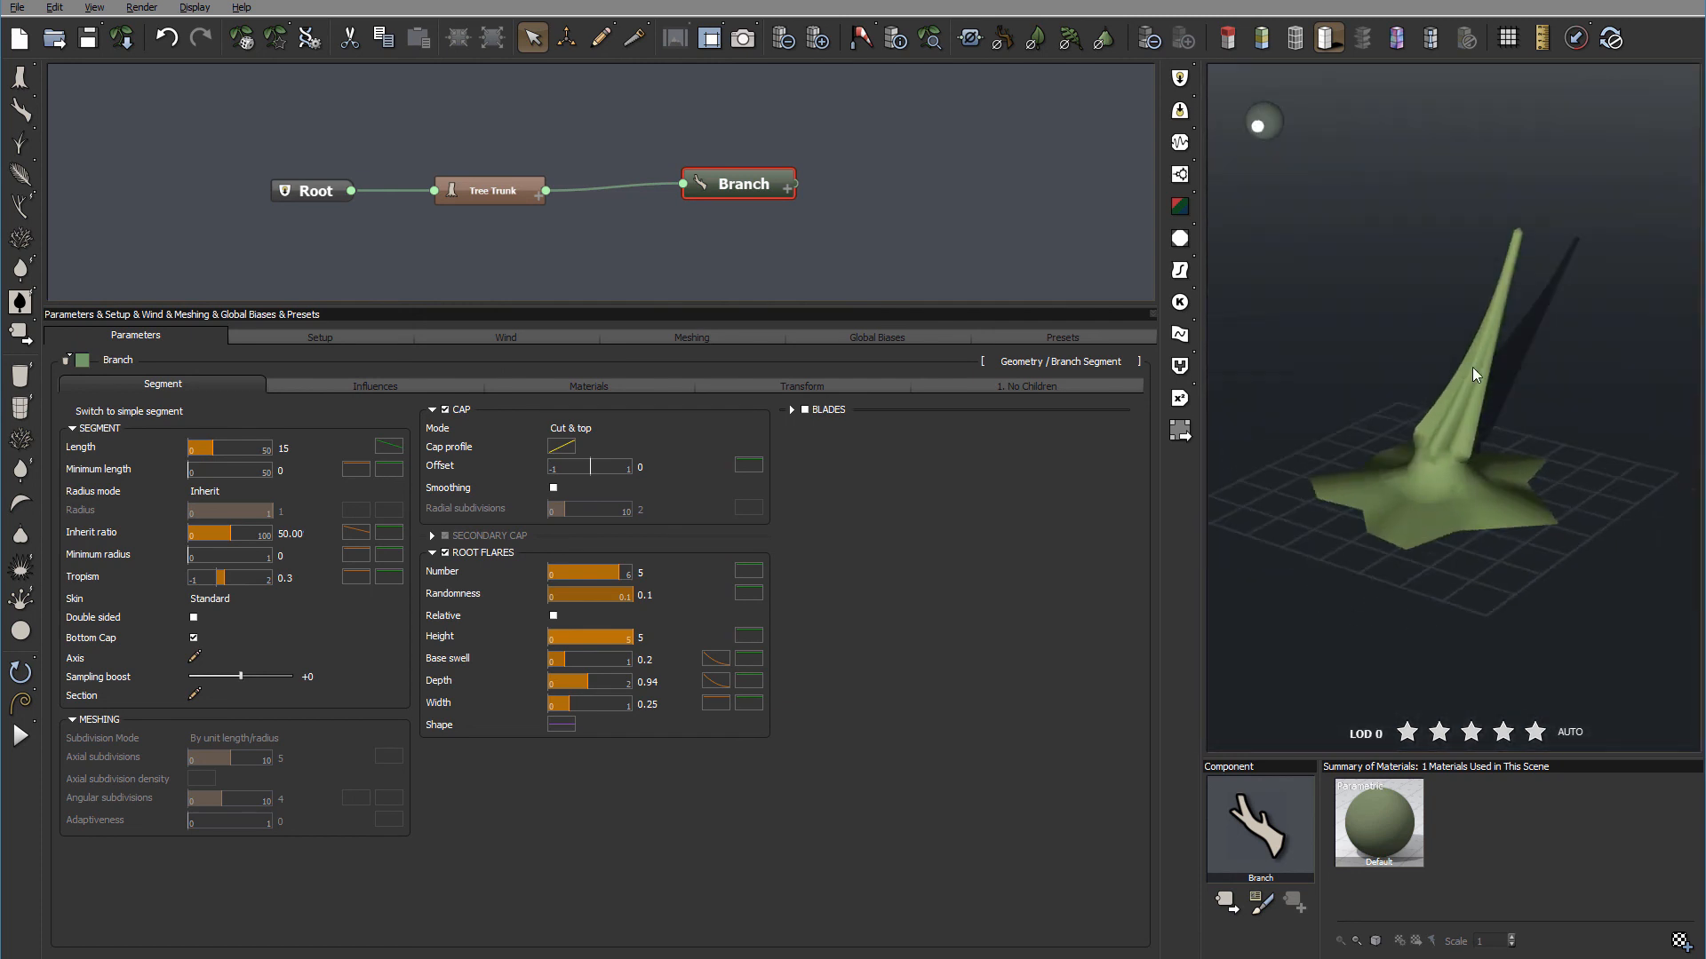
drag(1439, 413, 1558, 391)
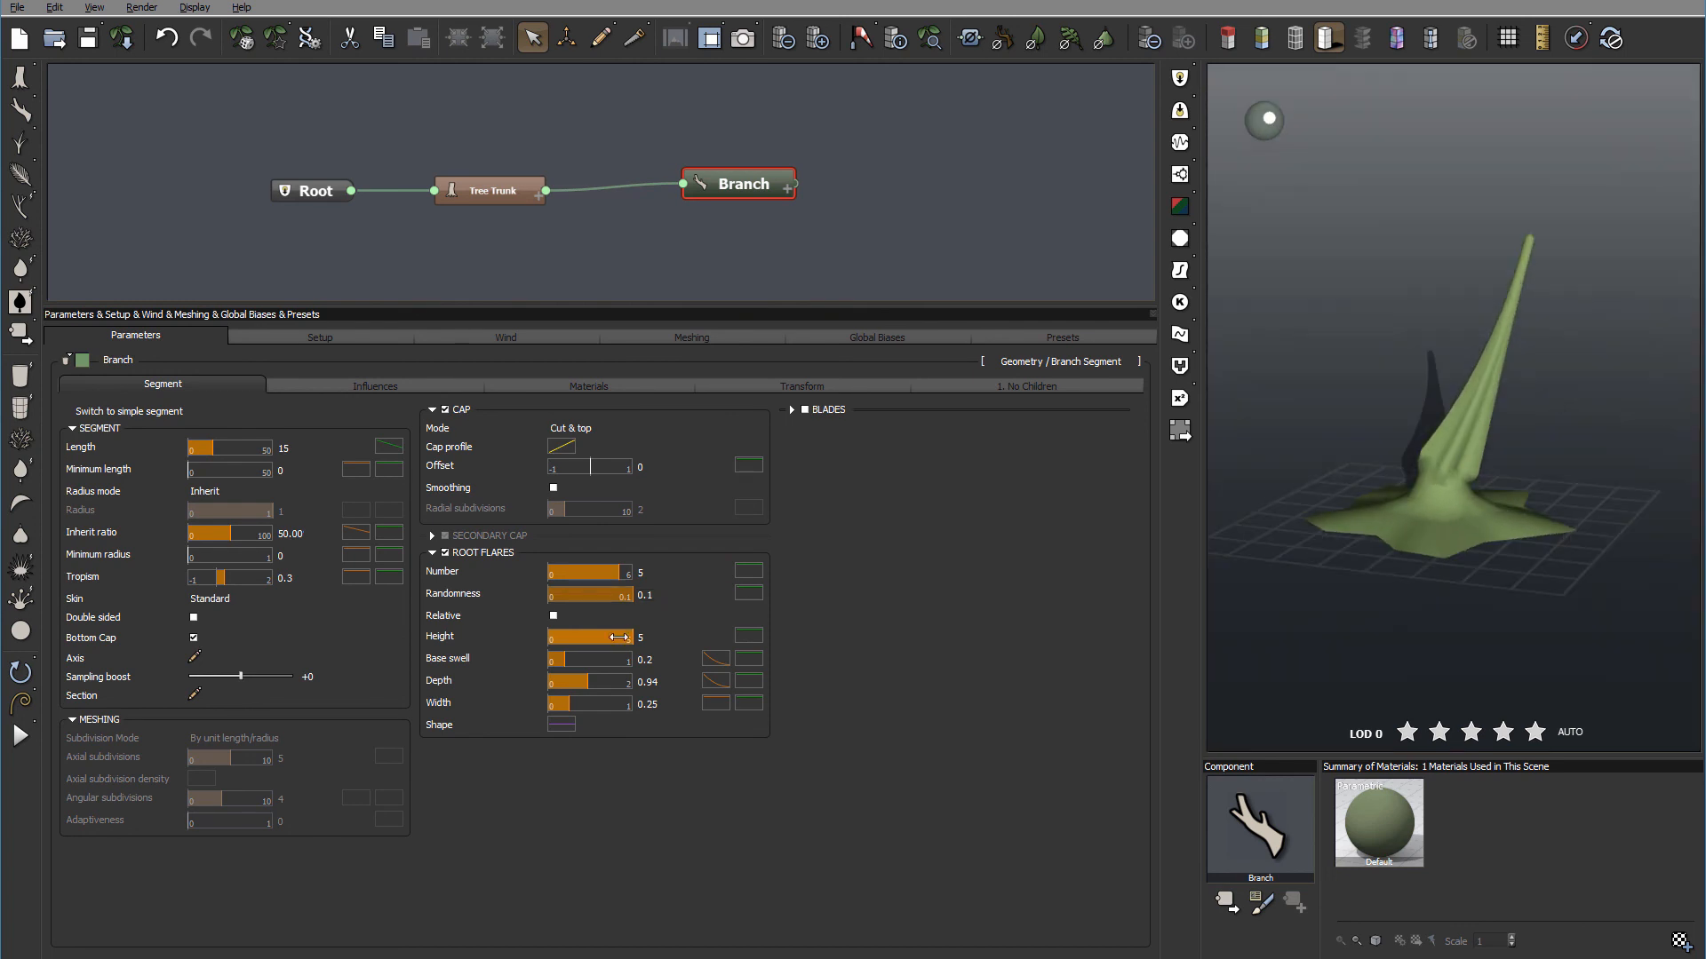
- Set the number of root flares on the branch to 10
click(643, 572)
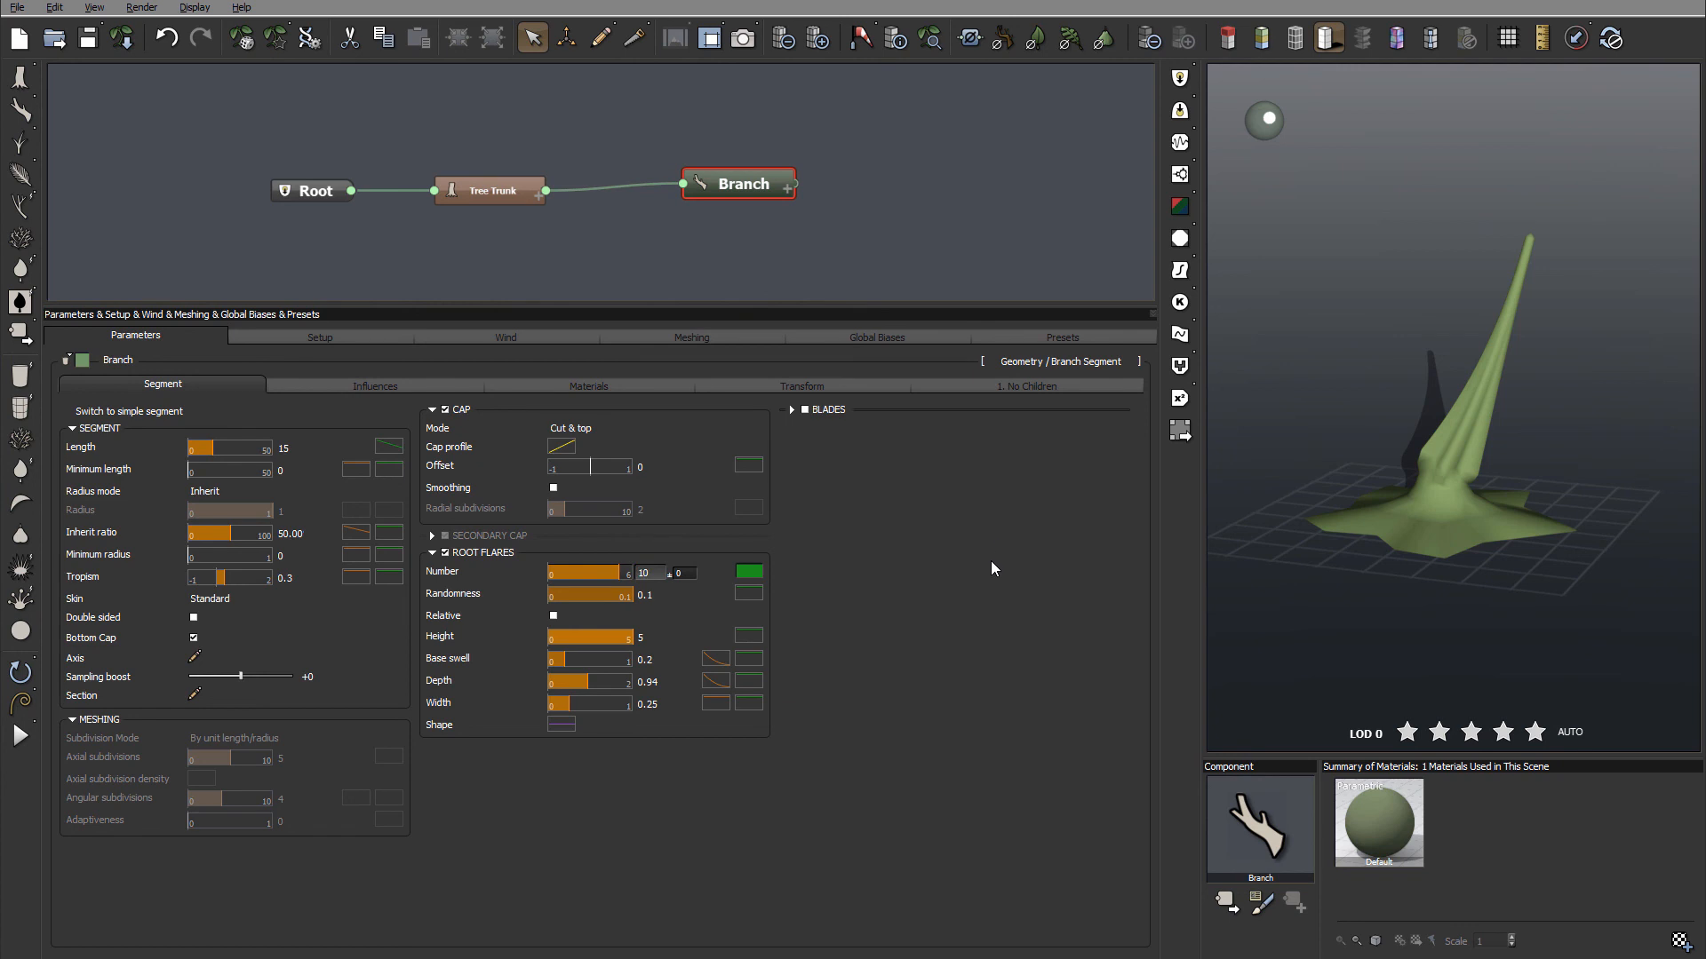
key(Return)
drag(1473, 469, 1385, 516)
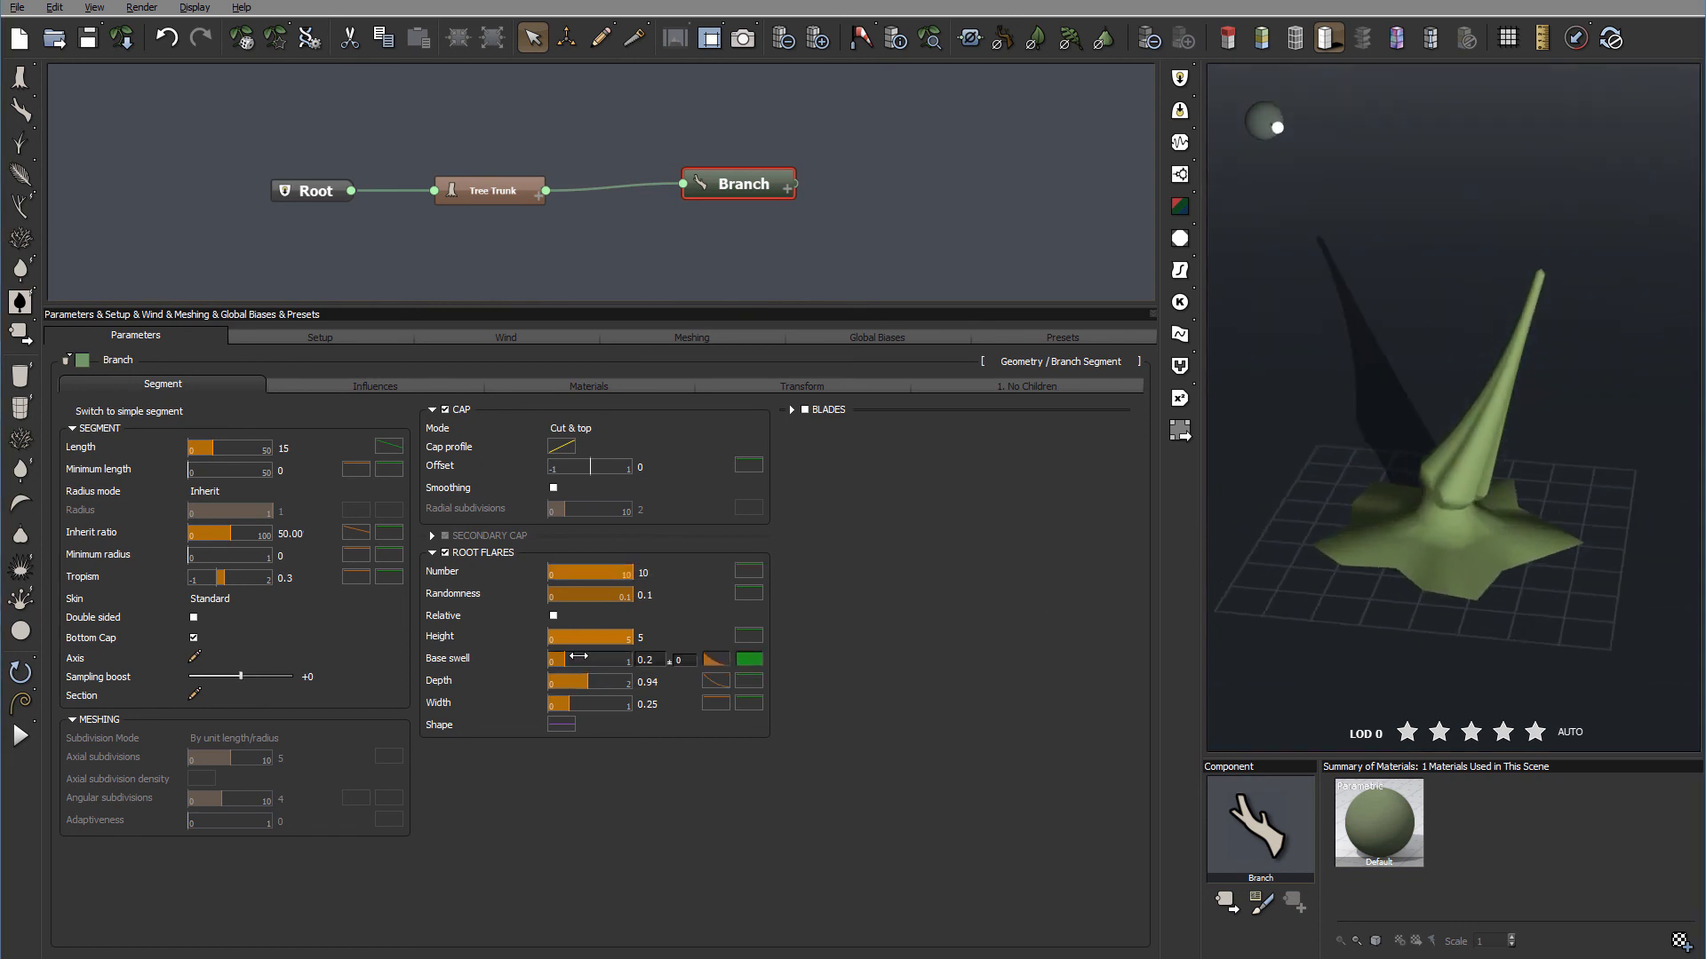
- Set the branch's root flare depth to about 1.63 and narrow the flare width to about 0.11
mouse_move(586, 681)
mouse_down()
mouse_move(616, 680)
mouse_move(613, 703)
mouse_move(577, 703)
mouse_up()
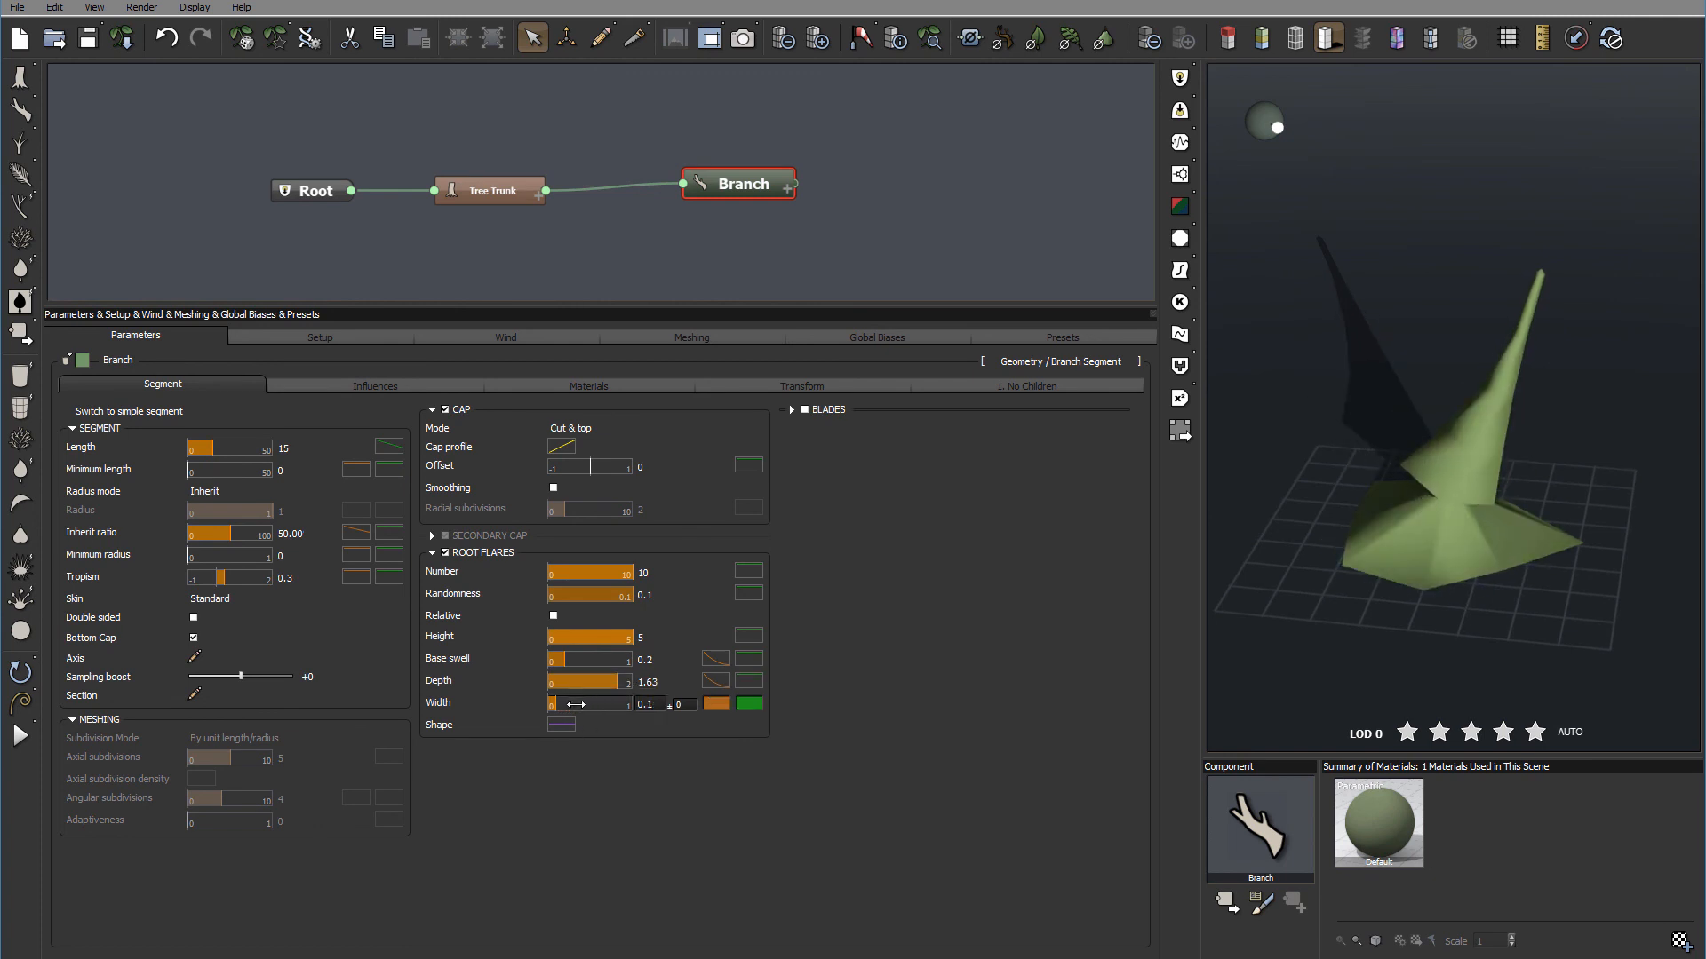
drag(1302, 408, 1411, 405)
drag(1635, 369, 1406, 414)
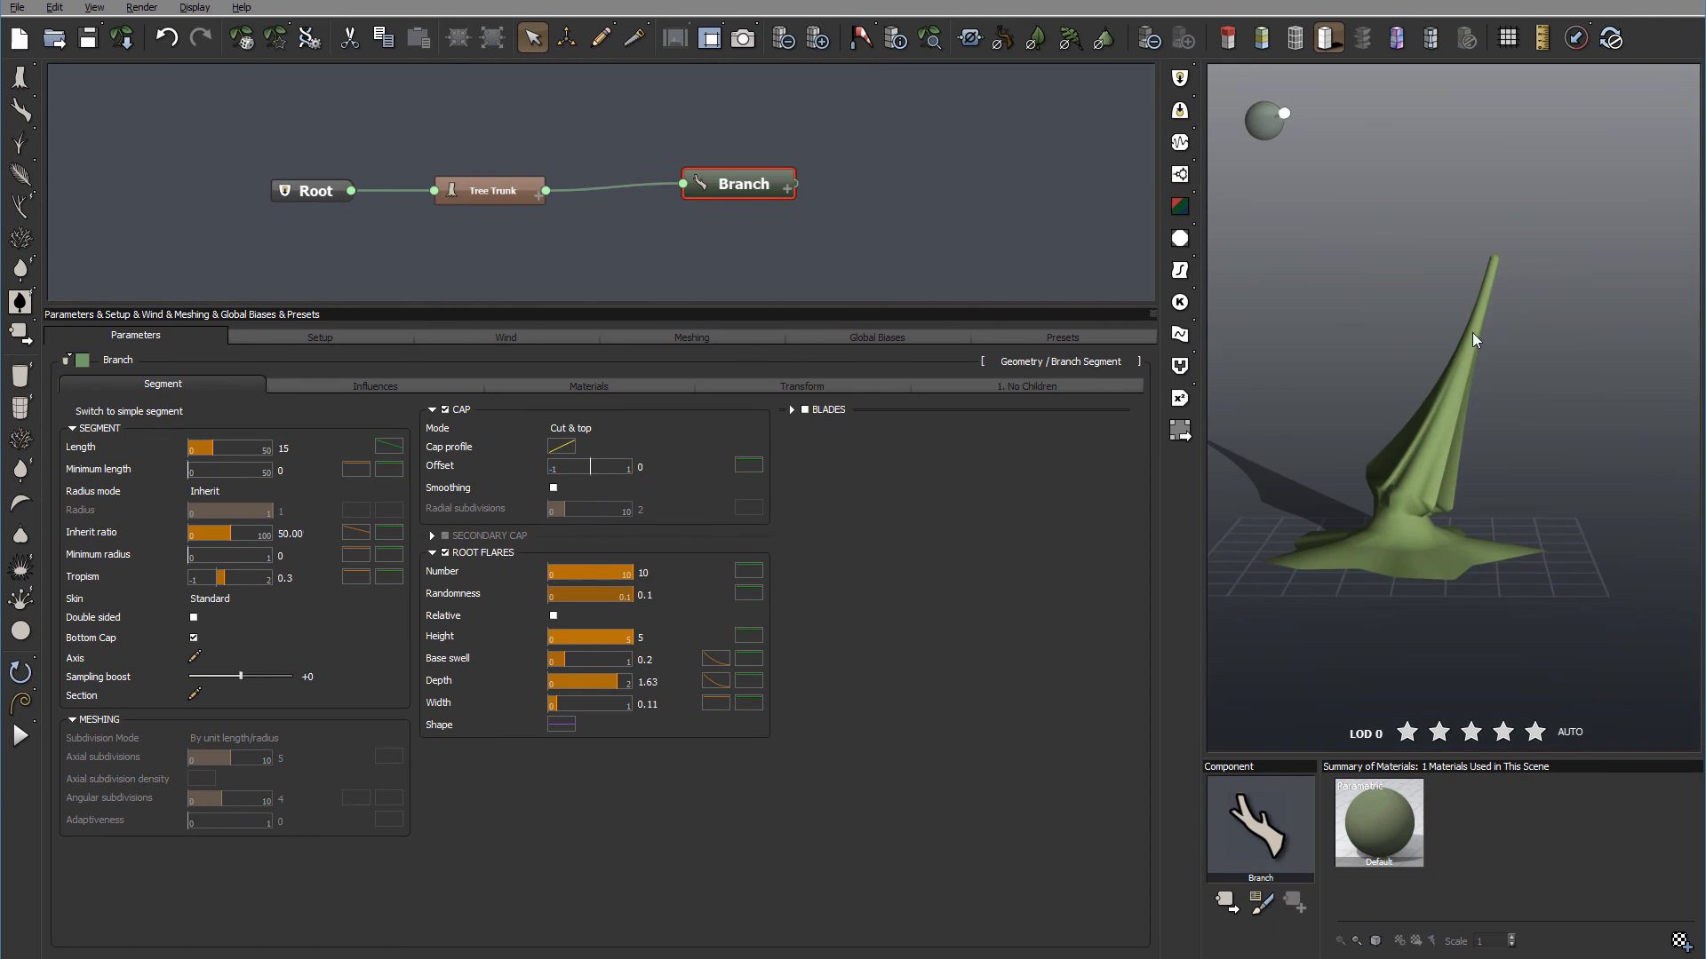